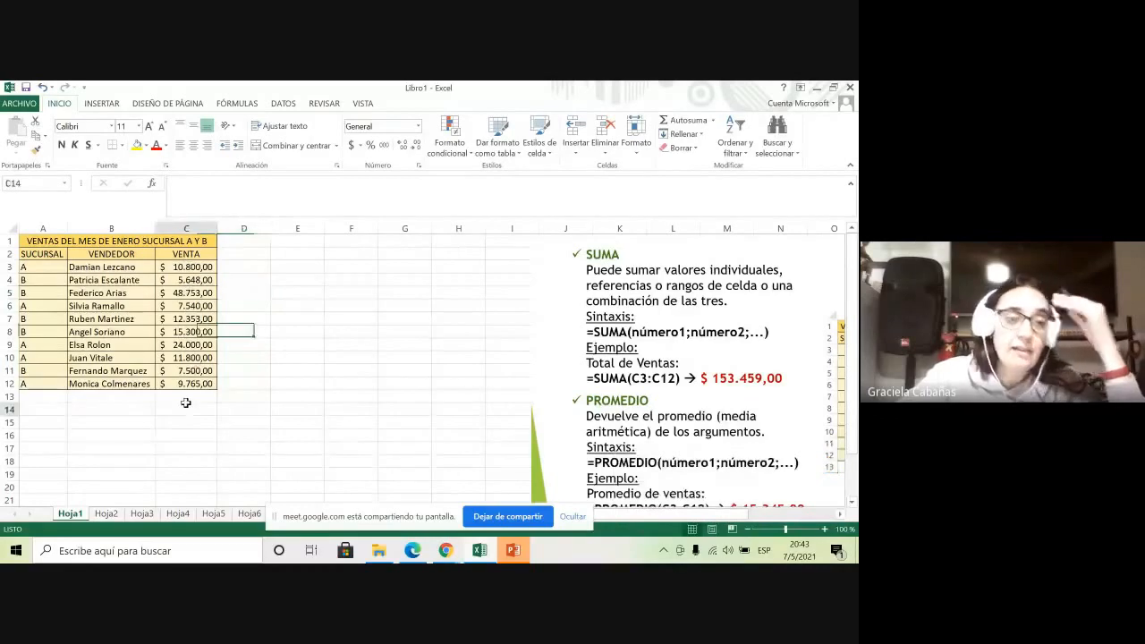
# Start inserting a function in cell C13, below the VENTA column, with the function category set to Todo
pyautogui.click(178, 404)
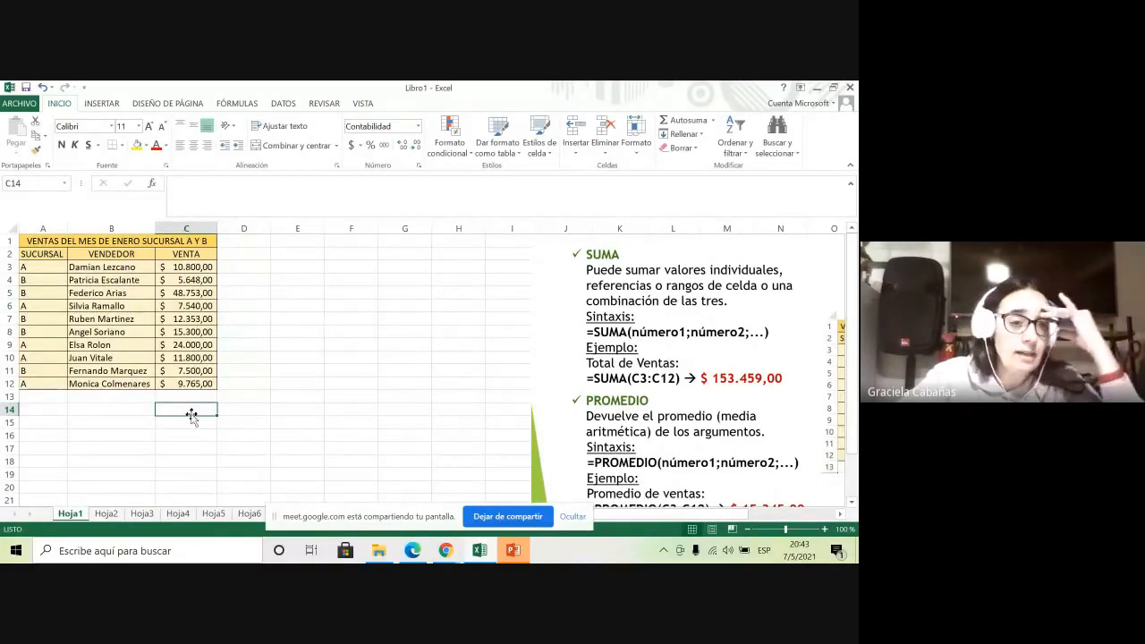
pyautogui.click(184, 397)
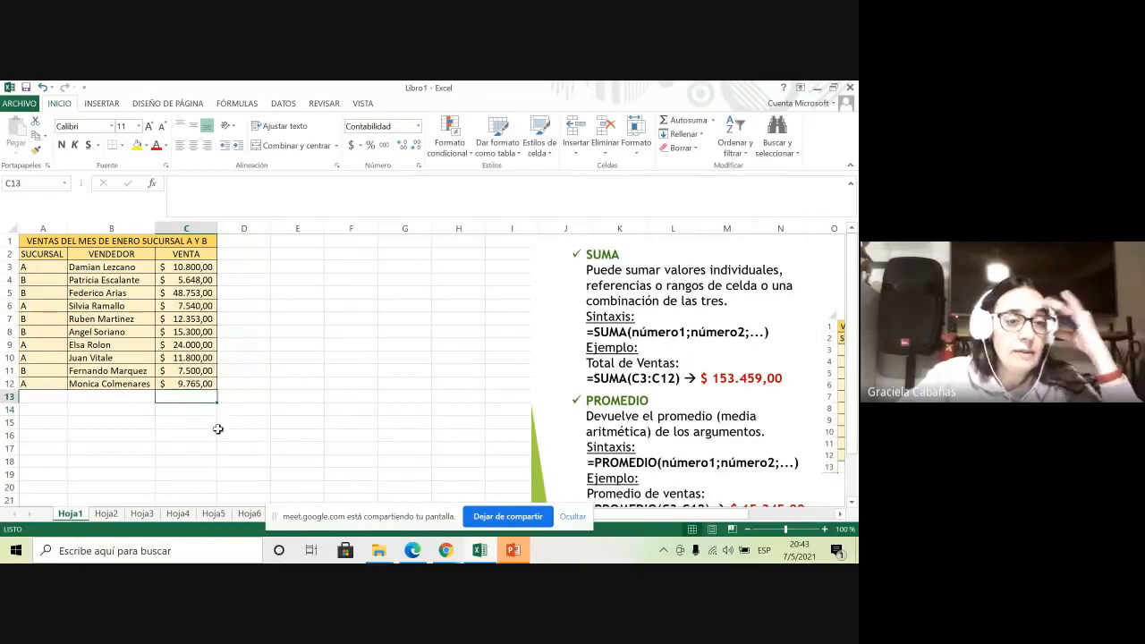
pyautogui.click(152, 182)
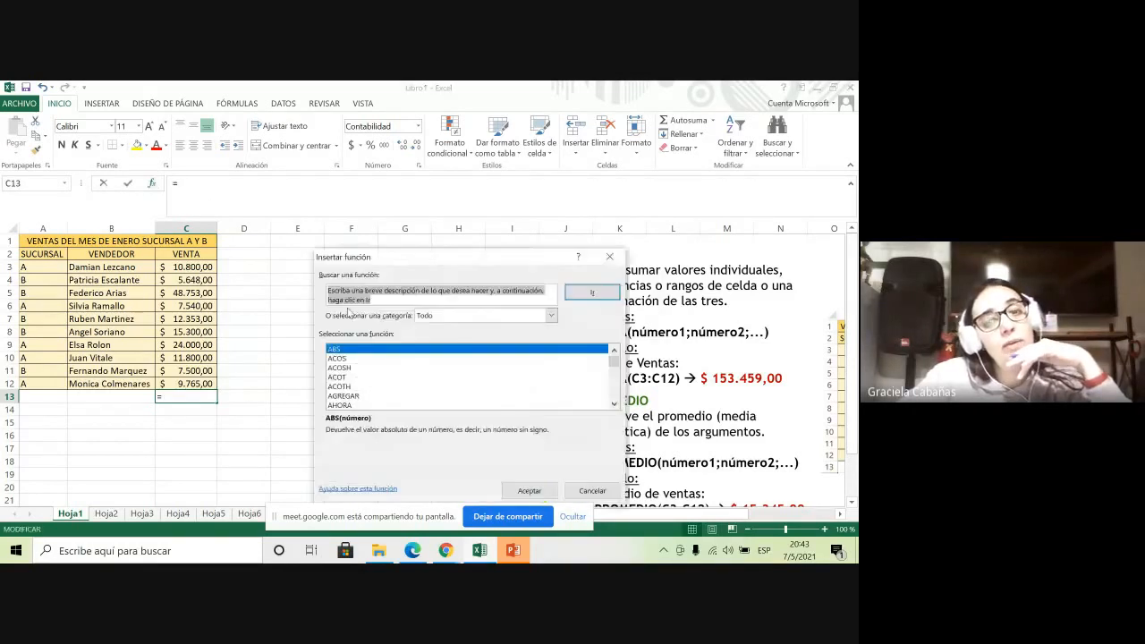
pyautogui.click(474, 316)
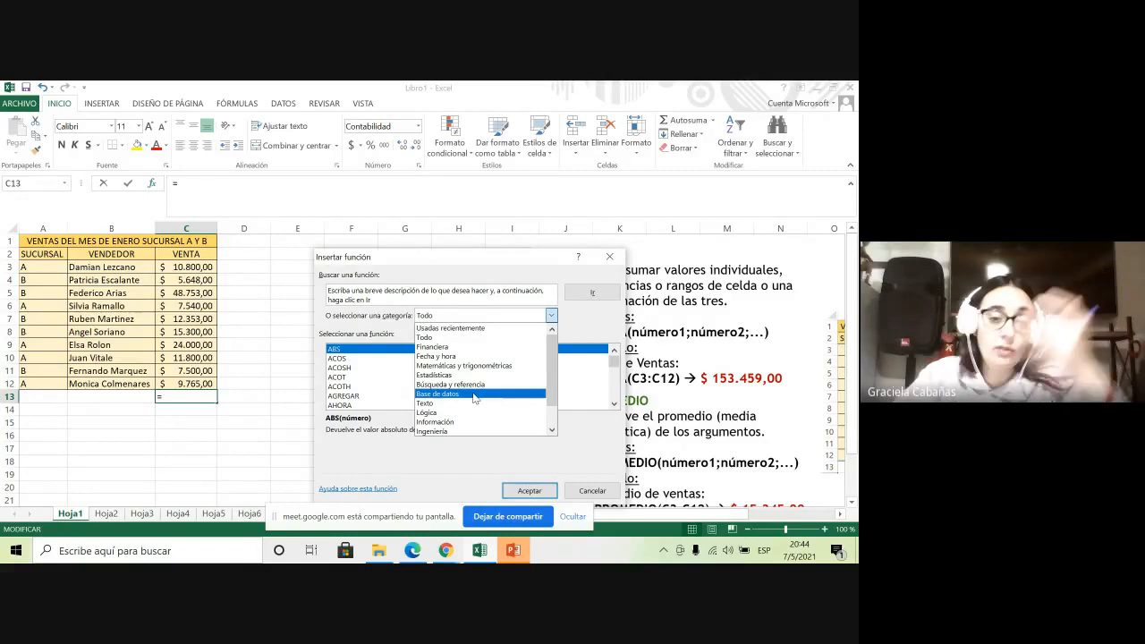
pyautogui.click(470, 339)
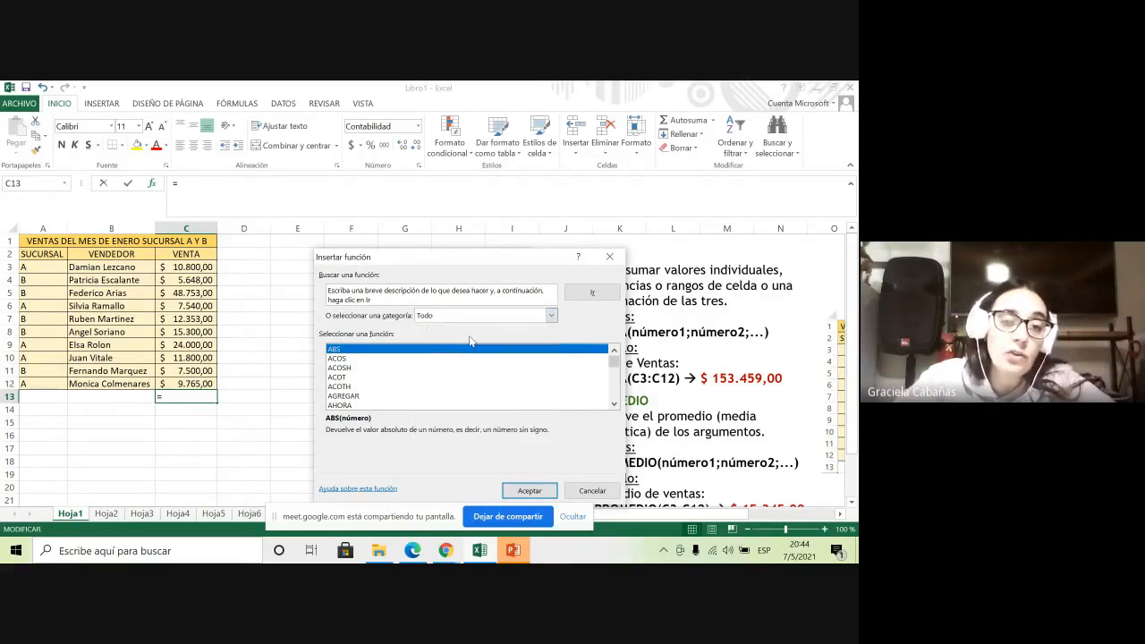
# Find the SUMA function in the function list and choose it for cell C13
pyautogui.click(342, 398)
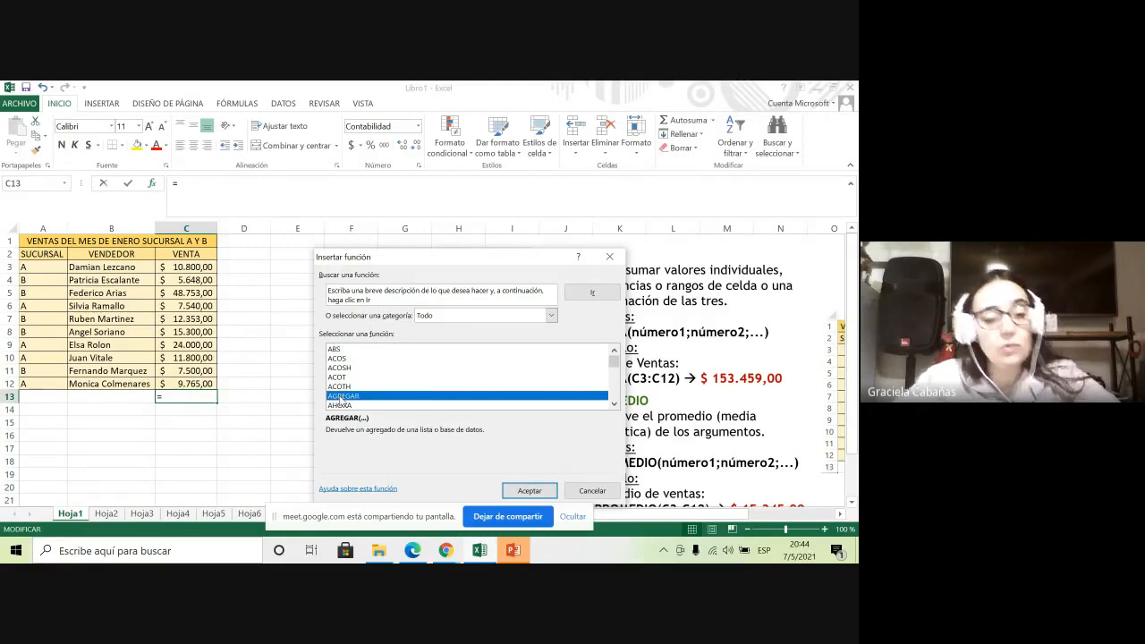
pyautogui.press('s')
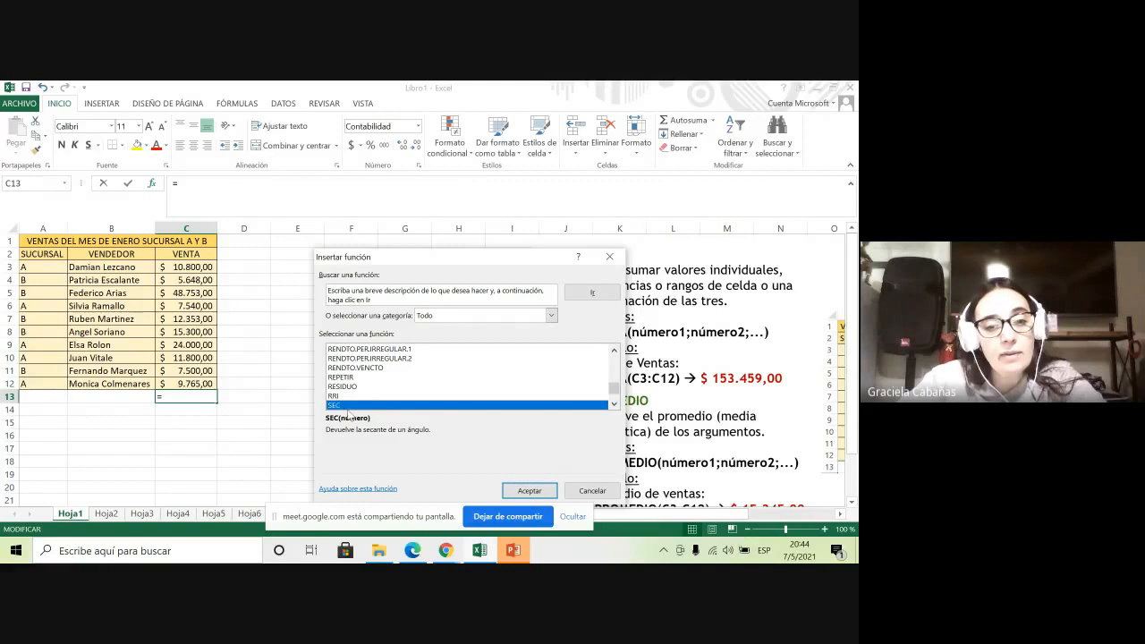
pyautogui.scroll(-1, 350, 382)
pyautogui.scroll(-3, 350, 382)
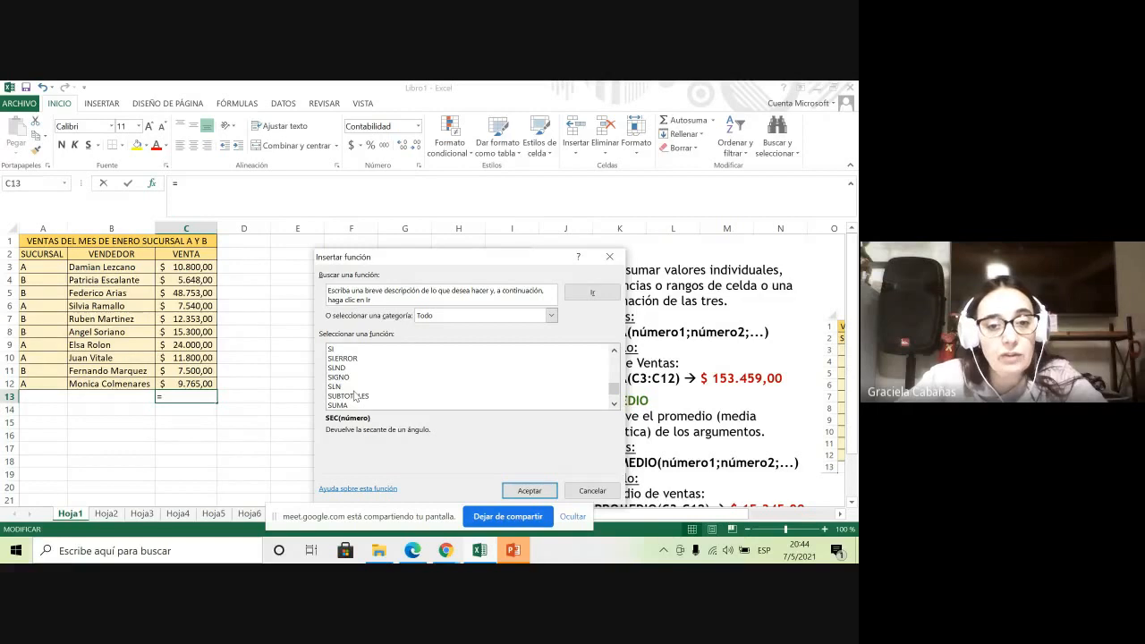
pyautogui.click(344, 405)
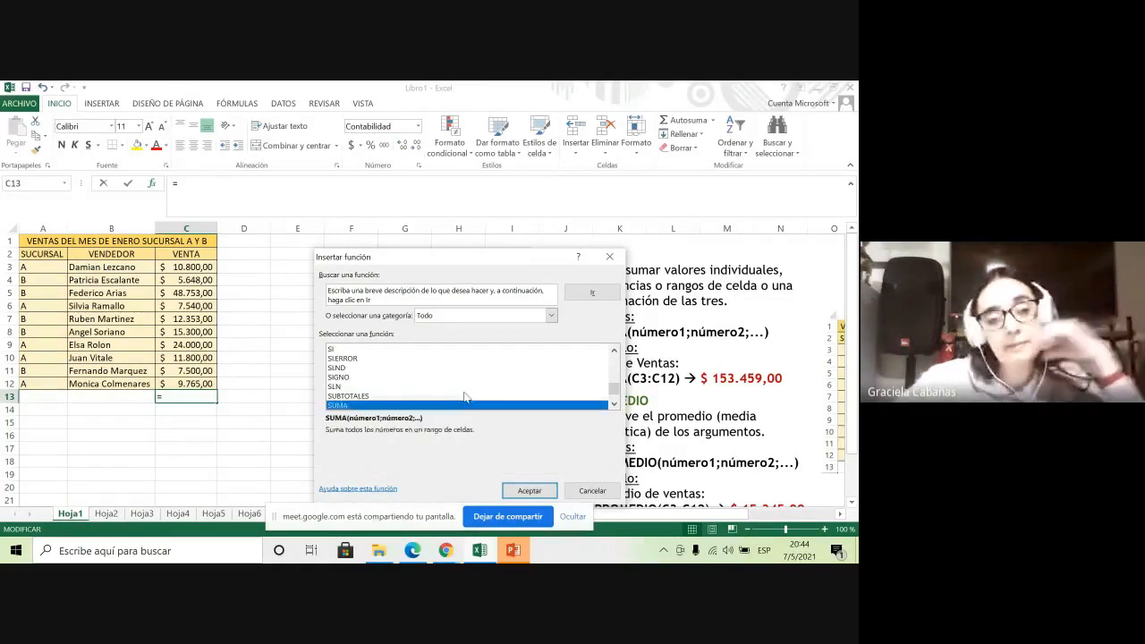
pyautogui.click(529, 490)
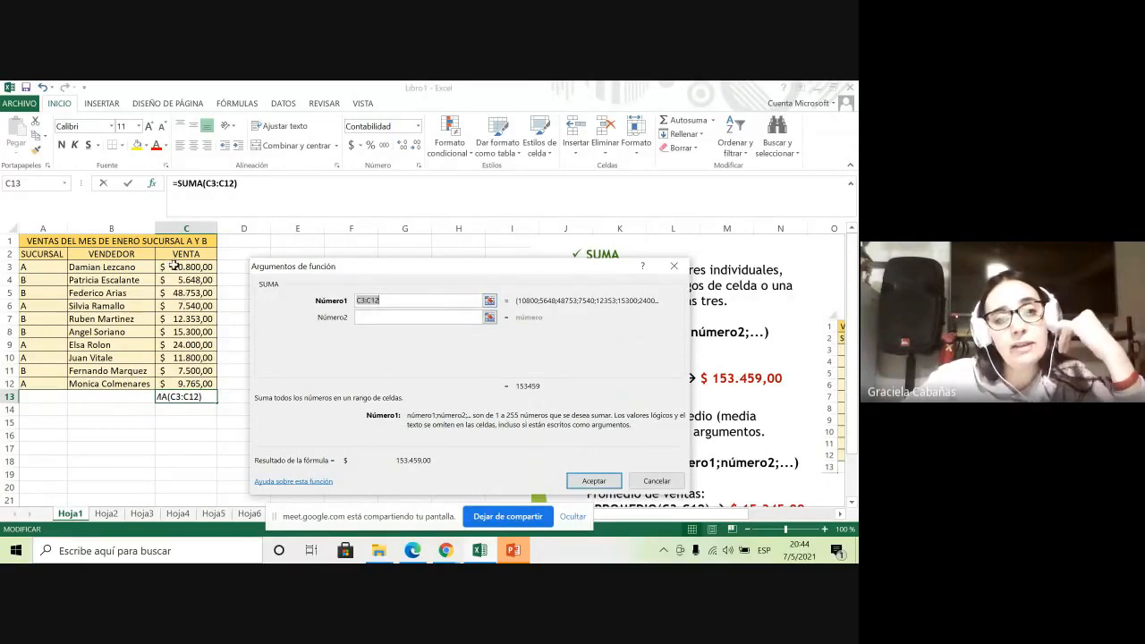
# Set SUMA's first argument to the sales range C3:C12 and accept the formula
pyautogui.moveTo(174, 265); pyautogui.dragTo(177, 385)
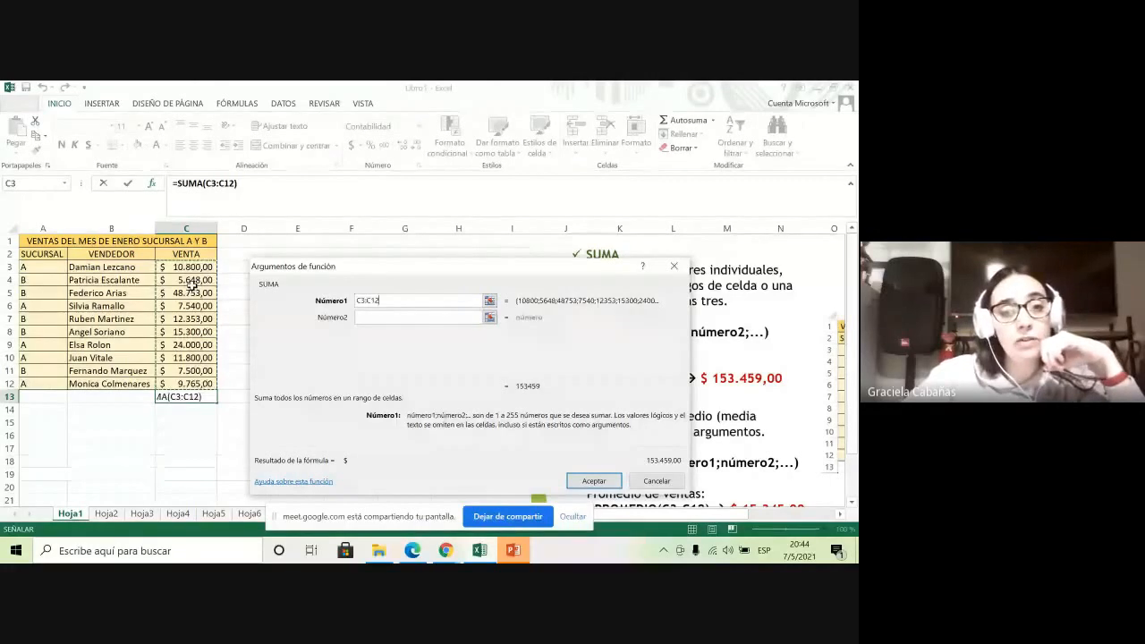
pyautogui.click(403, 318)
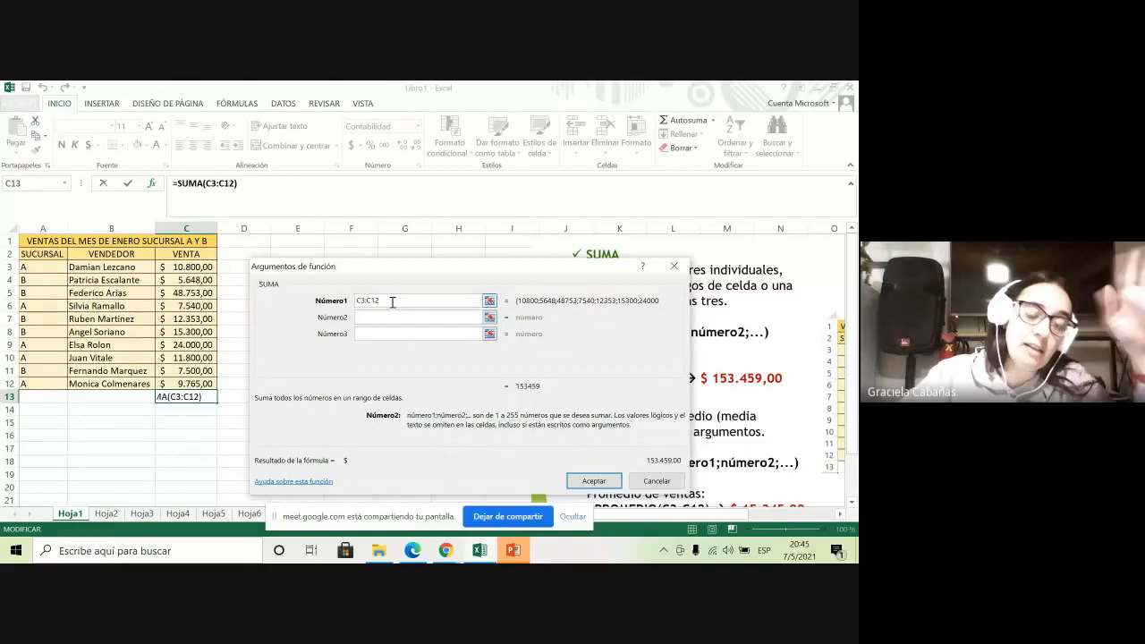
pyautogui.click(595, 481)
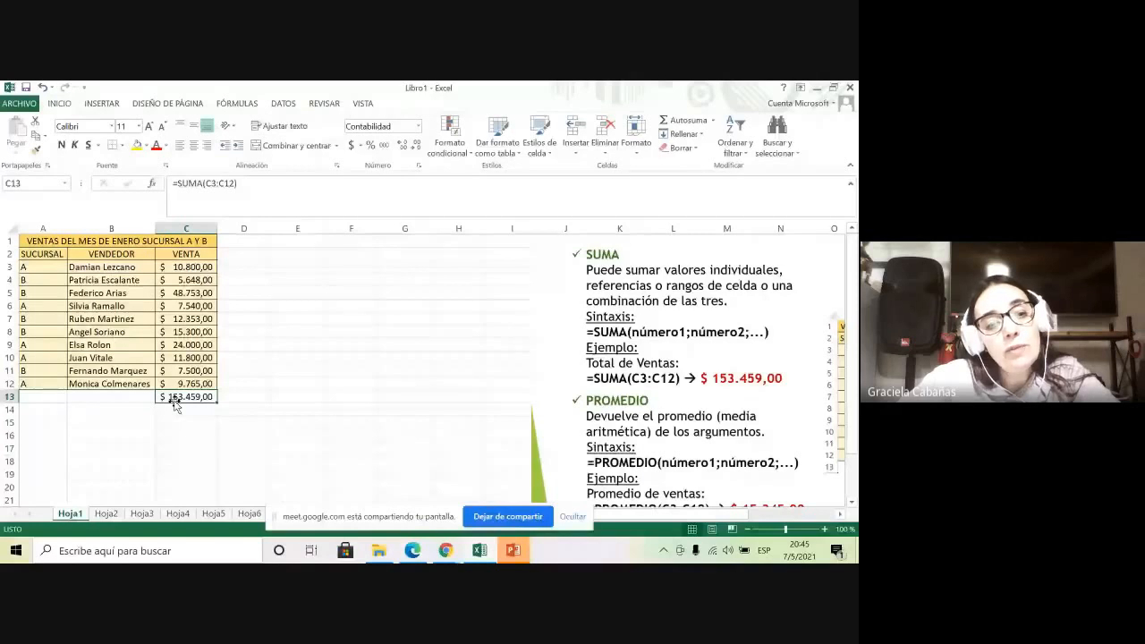
# Insert the PROMEDIO function in cell C14 to average the sales range C3:C12
pyautogui.click(207, 414)
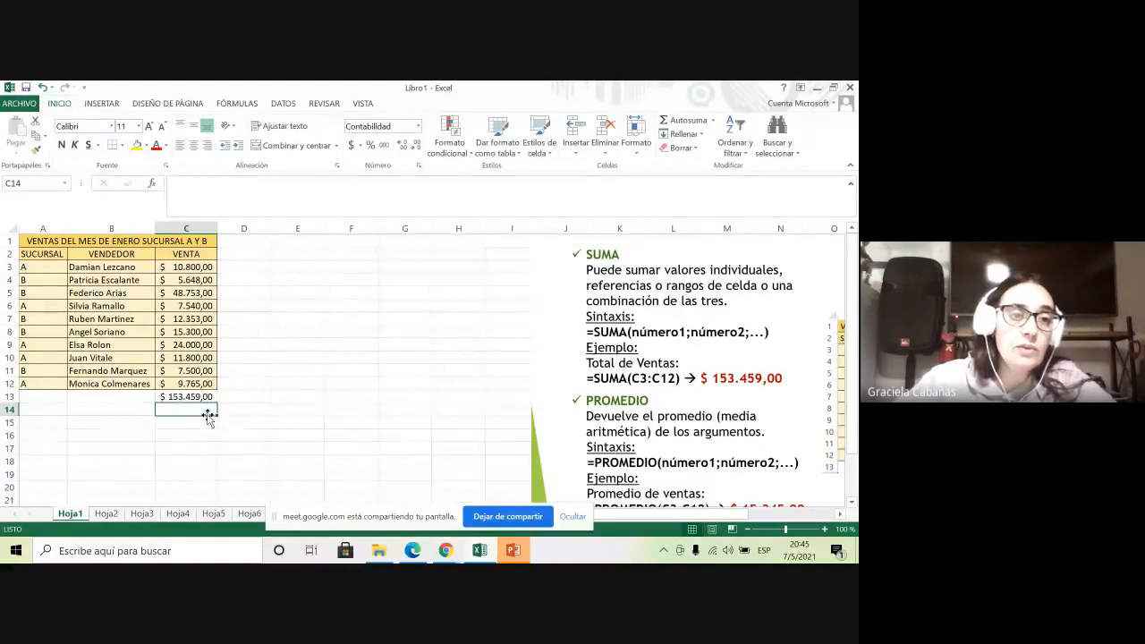
pyautogui.click(154, 185)
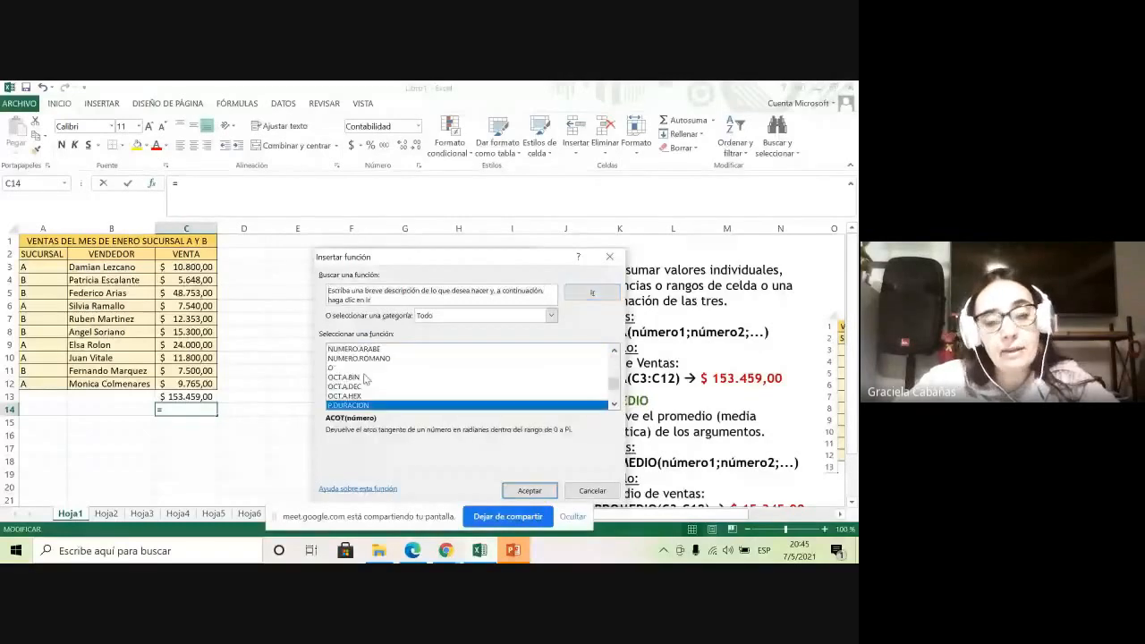
pyautogui.scroll(-1, 354, 407)
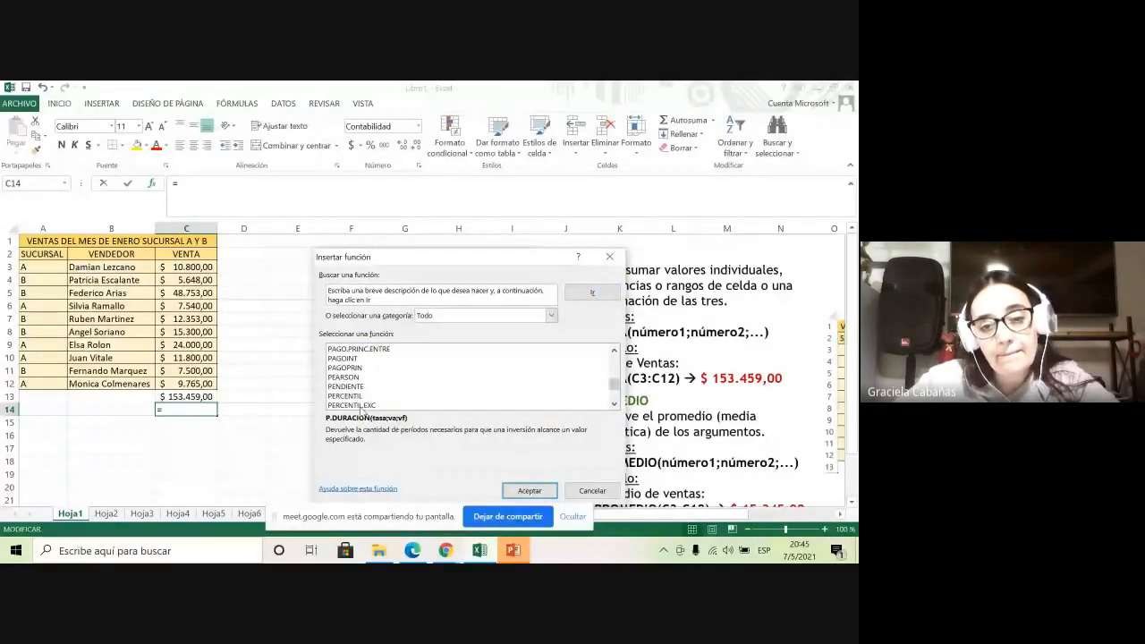
pyautogui.scroll(-6, 361, 407)
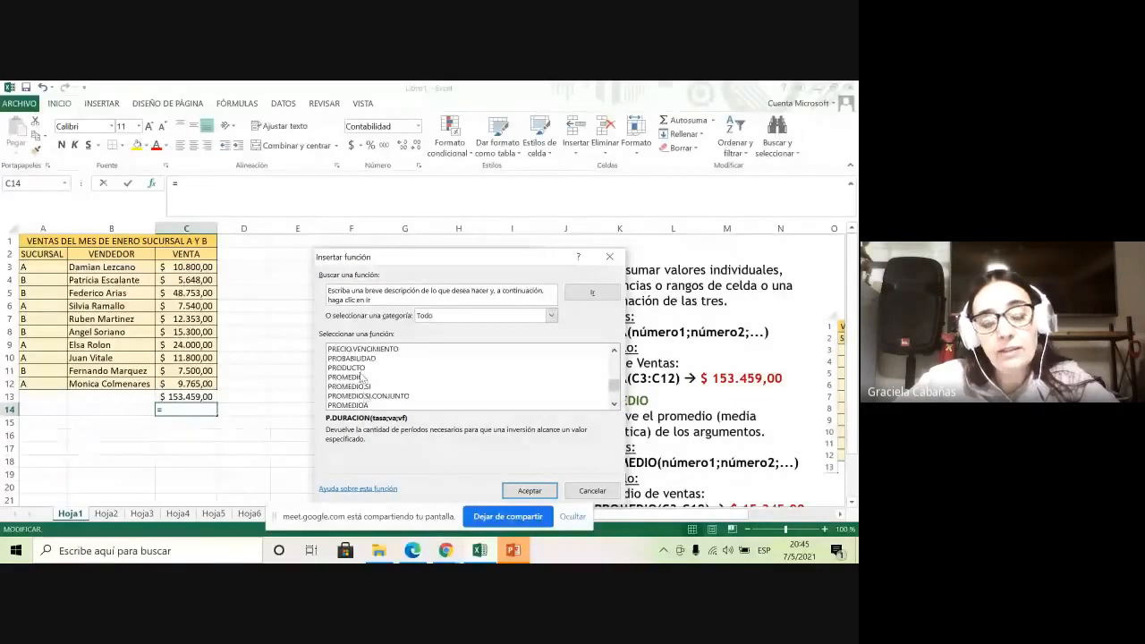
pyautogui.click(365, 380)
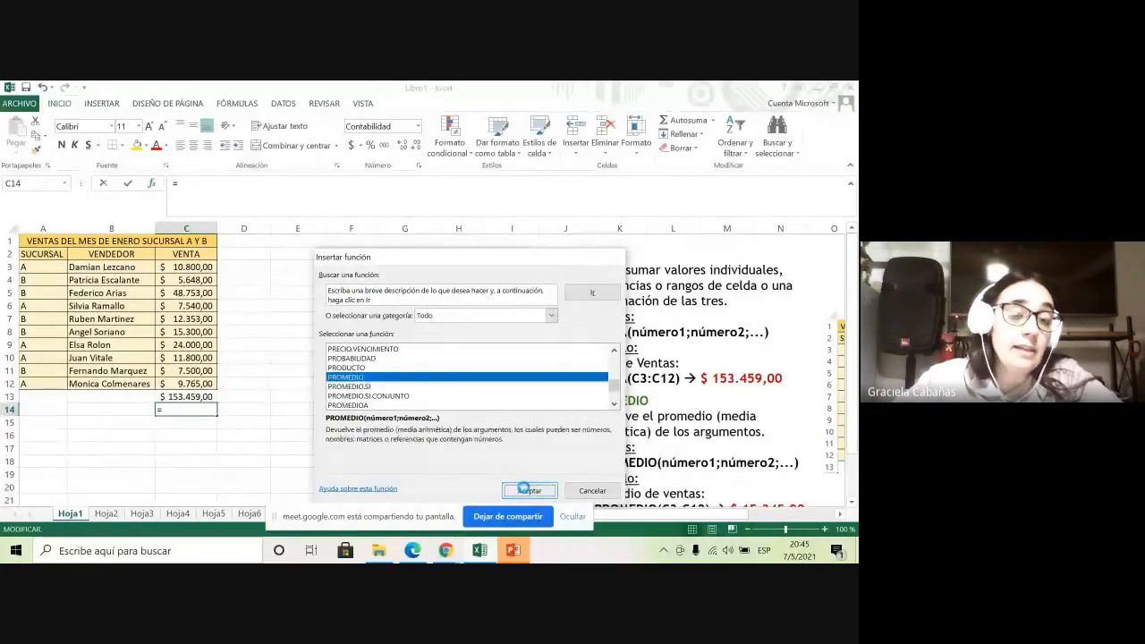
pyautogui.click(528, 490)
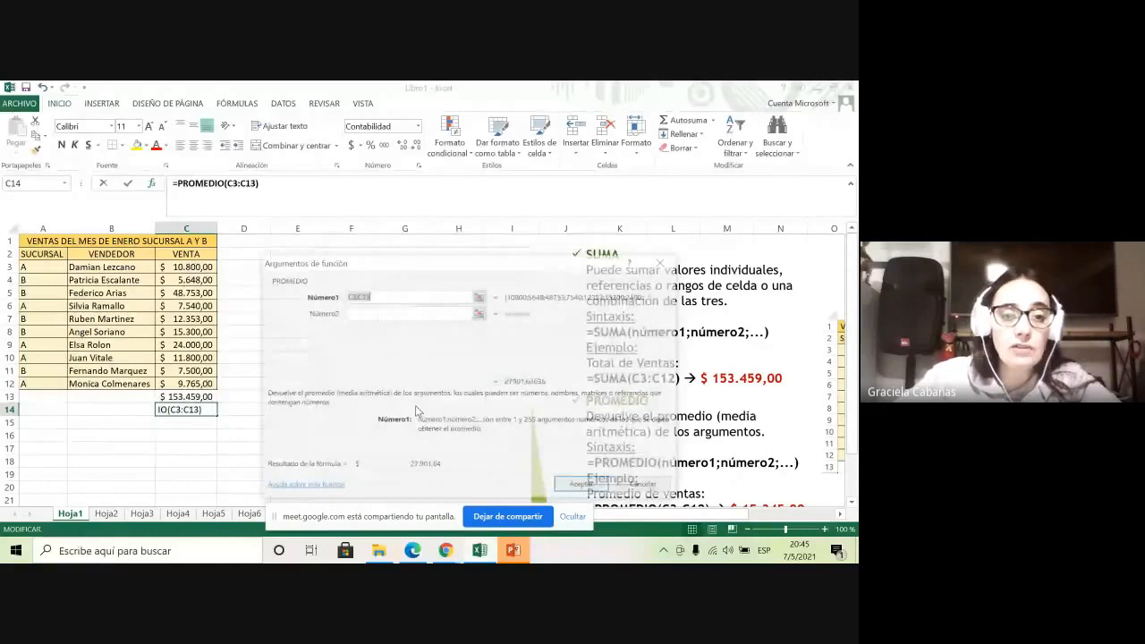
pyautogui.moveTo(186, 266); pyautogui.dragTo(192, 382)
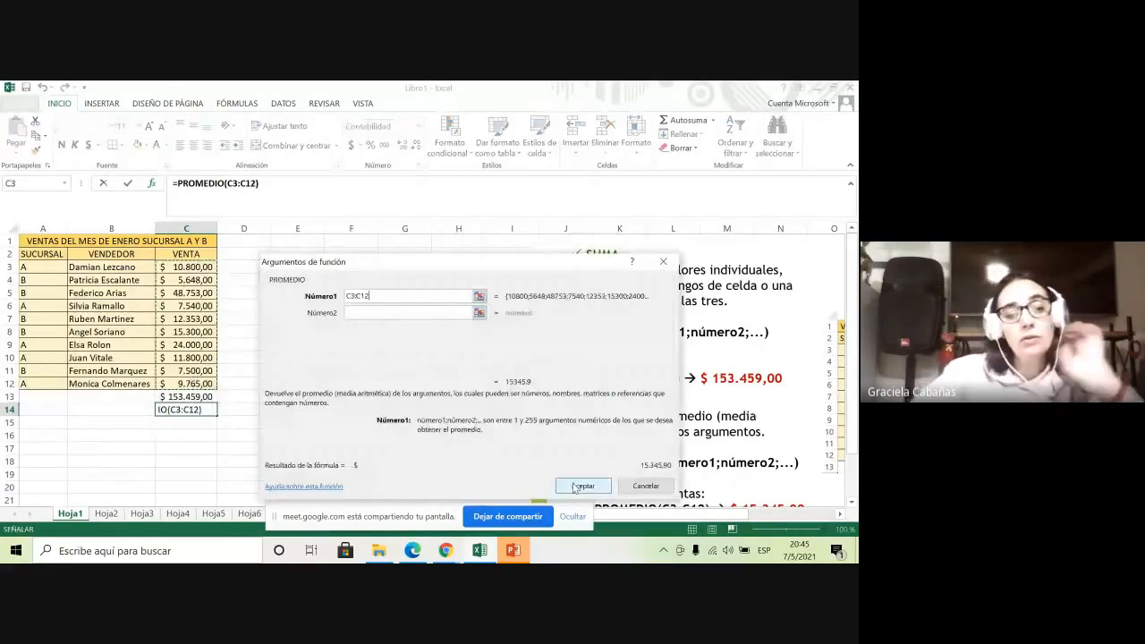
pyautogui.click(582, 485)
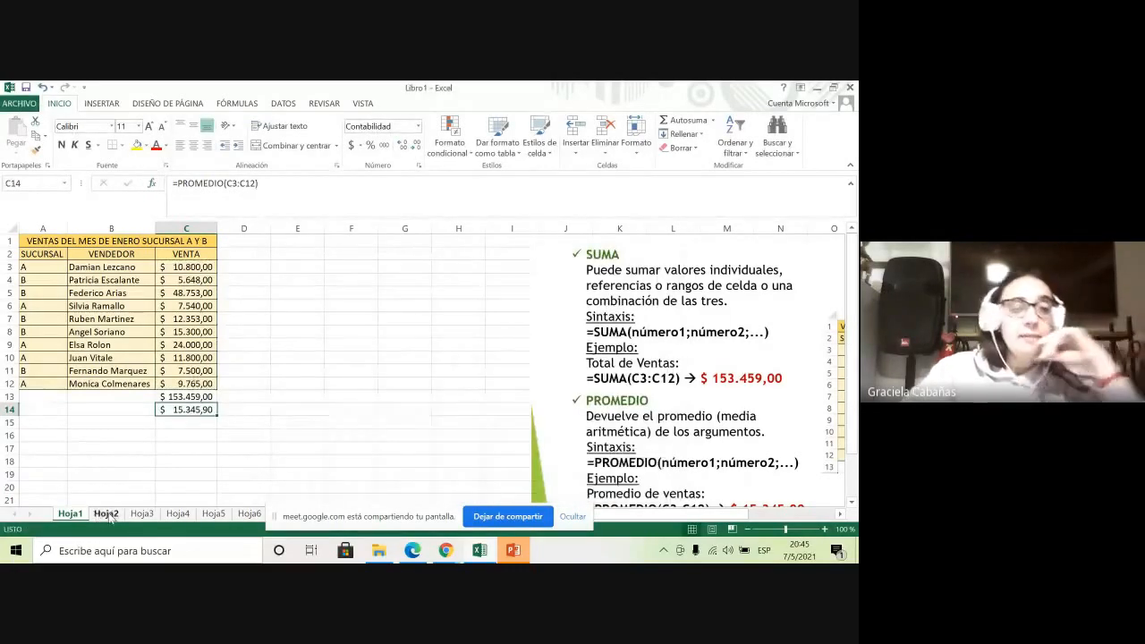
# On sheet Hoja2, choose the MAX function for cell C13, below the VENTA column
pyautogui.click(106, 514)
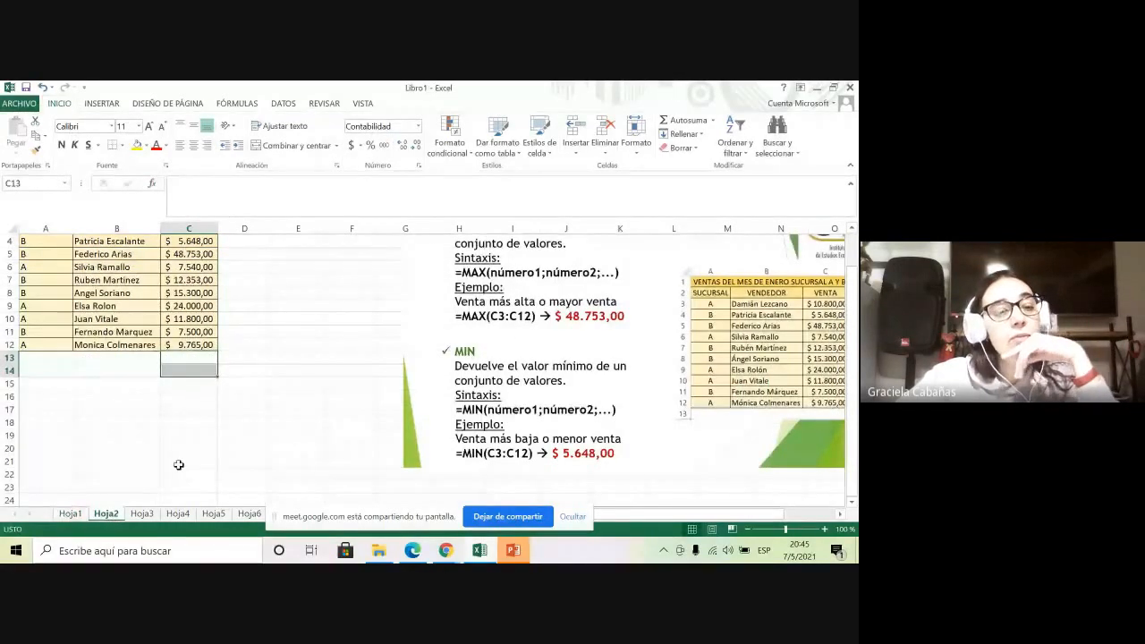
pyautogui.scroll(1, 179, 465)
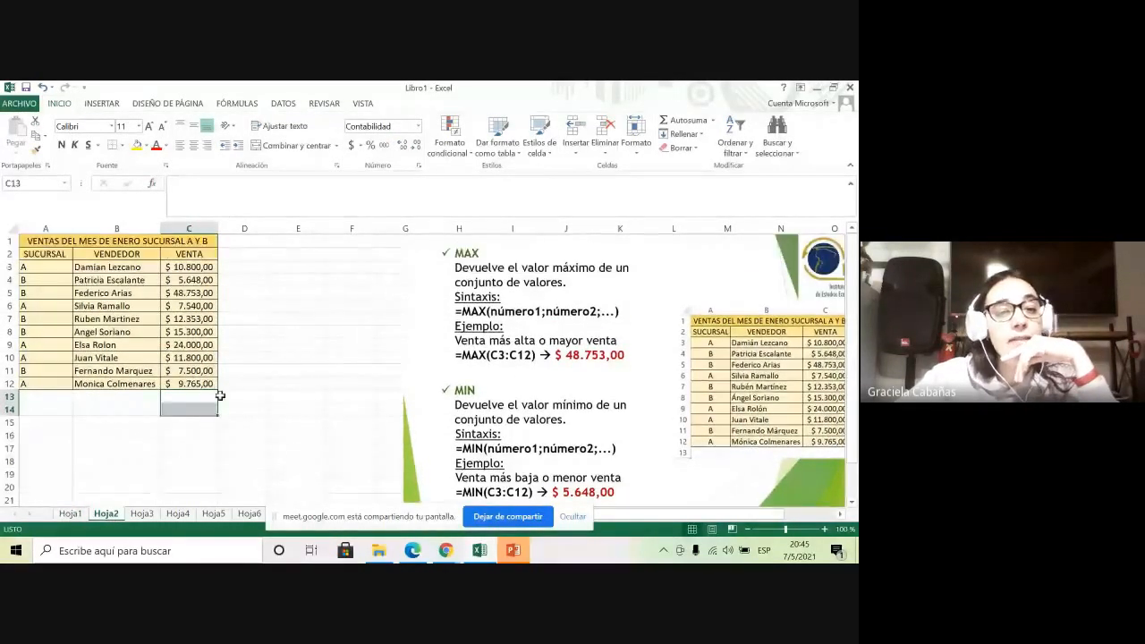
pyautogui.click(239, 423)
pyautogui.click(193, 396)
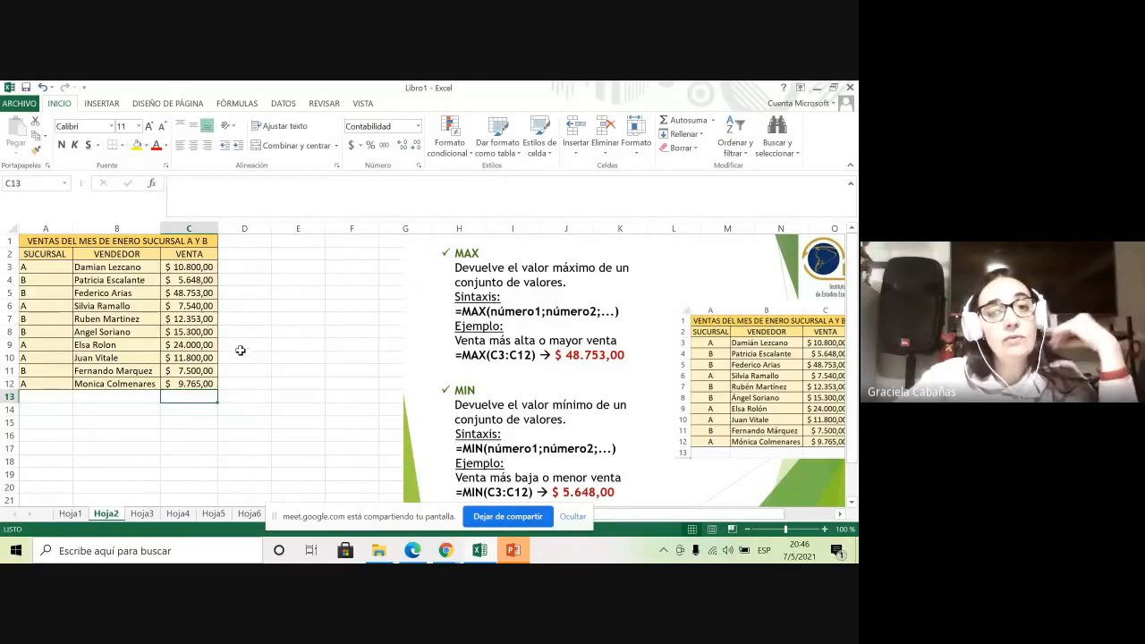
pyautogui.click(154, 184)
pyautogui.click(347, 386)
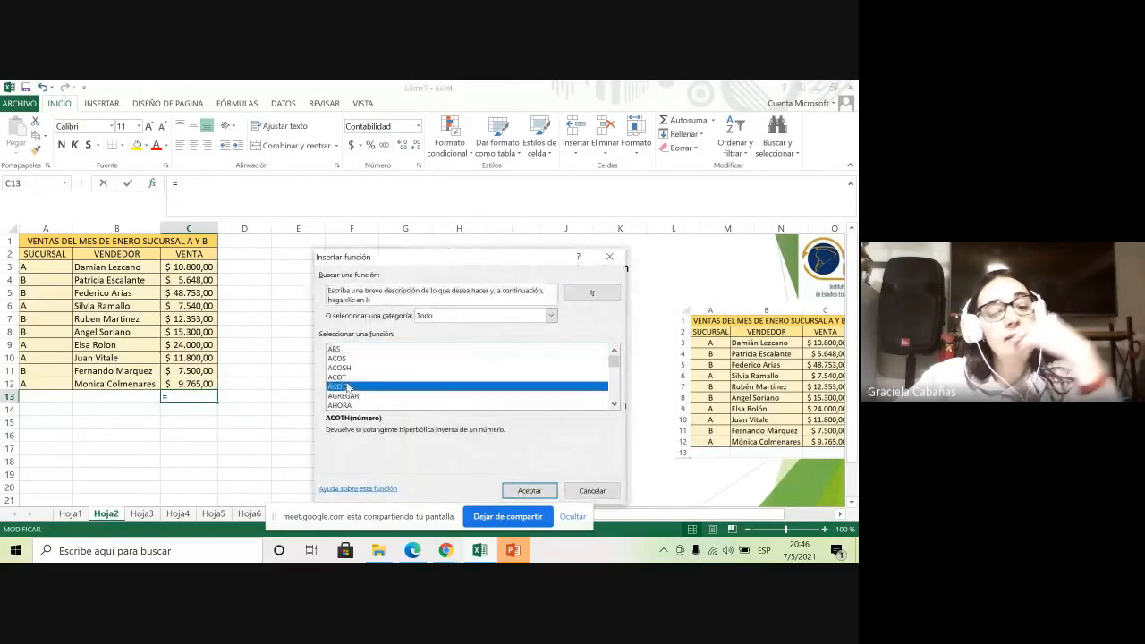
pyautogui.press('m')
pyautogui.scroll(-1, 376, 408)
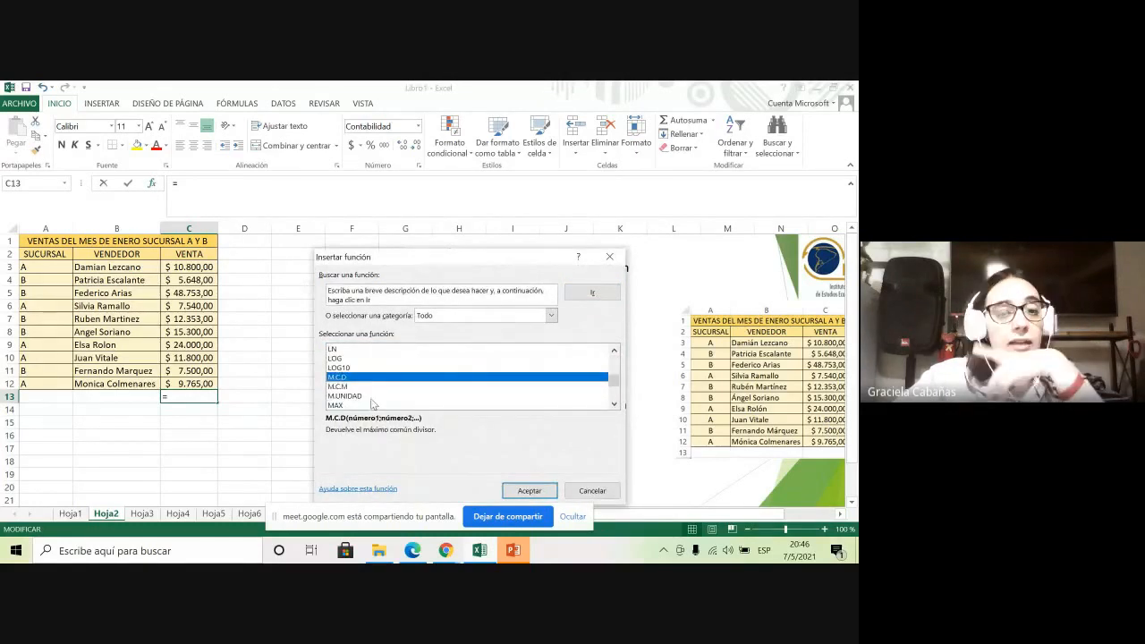
pyautogui.click(358, 405)
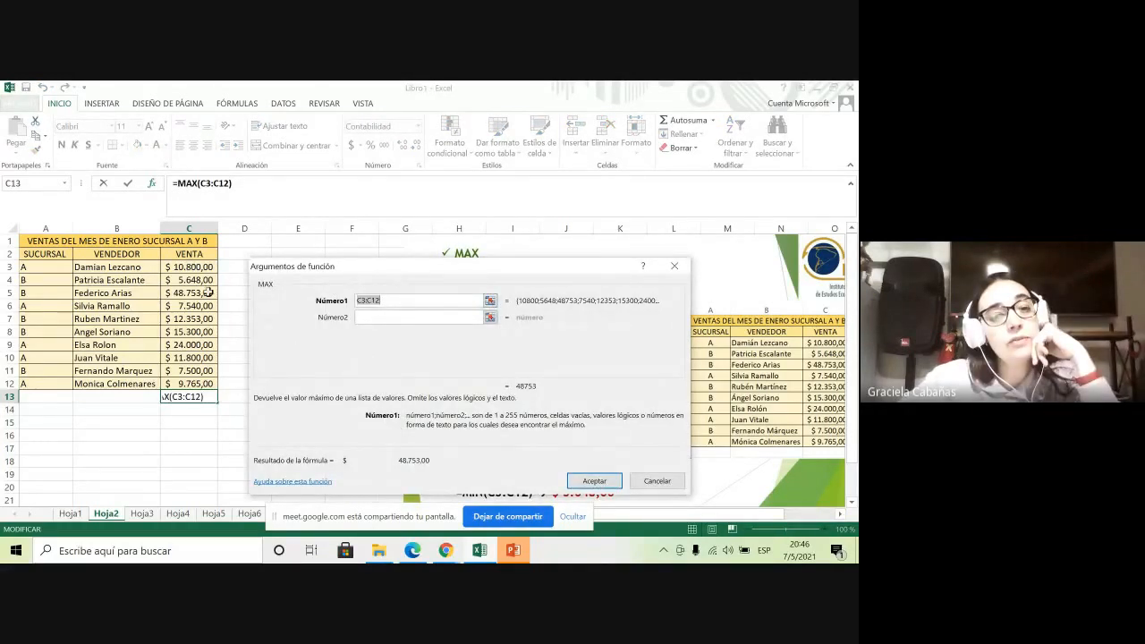
# Set MAX's first argument to the sales range C3:C12 and accept the formula
pyautogui.click(172, 266)
pyautogui.moveTo(171, 266); pyautogui.dragTo(184, 385)
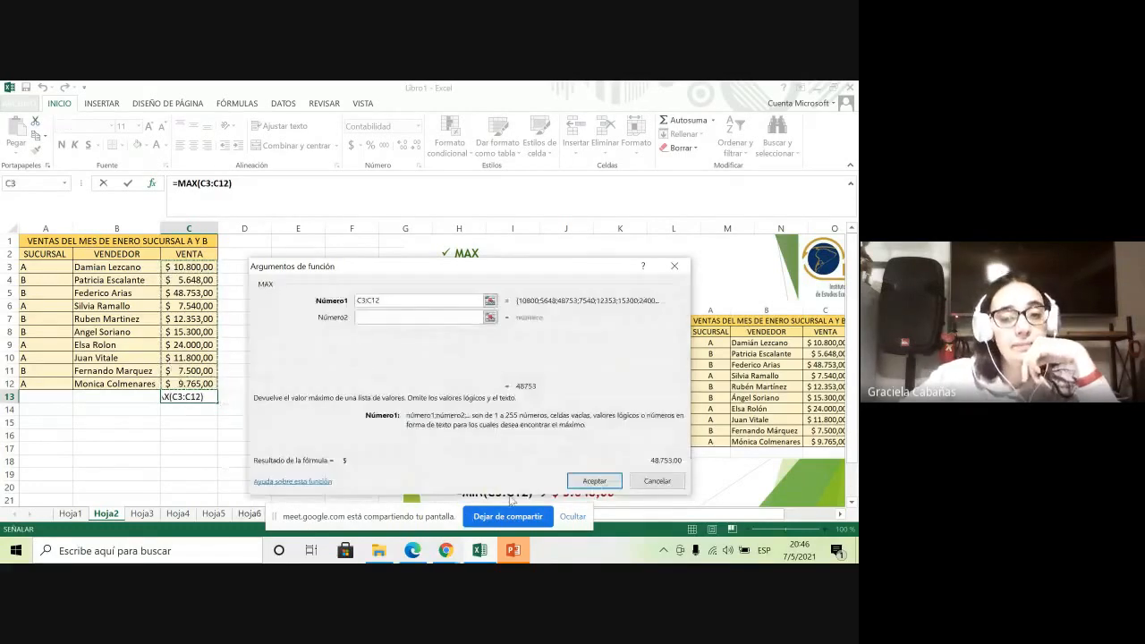
pyautogui.click(594, 481)
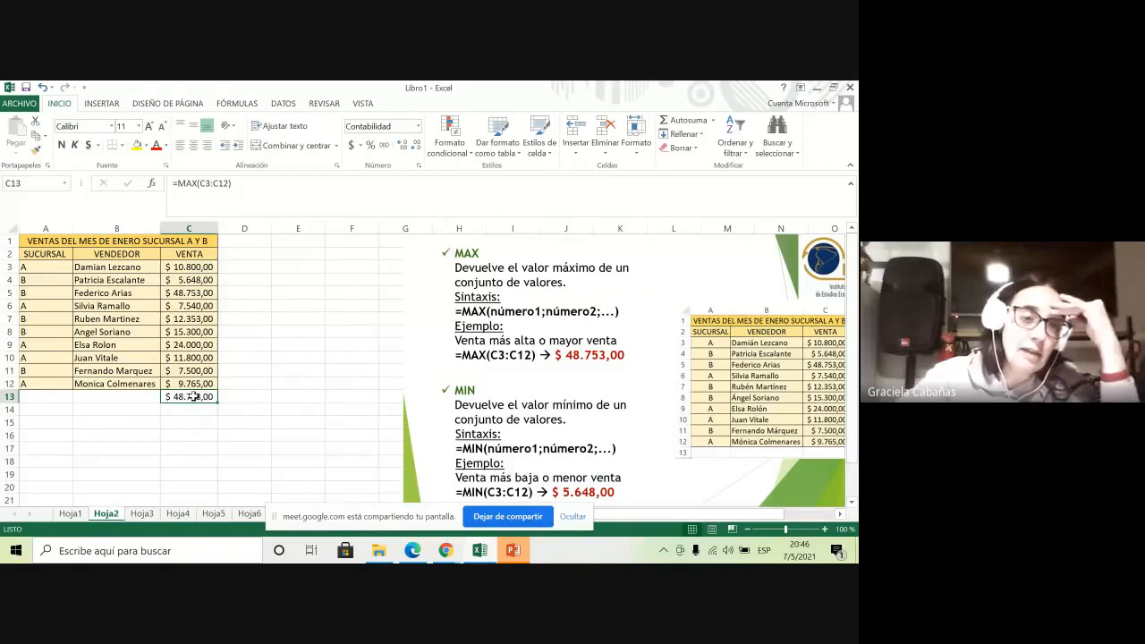
# Insert the MIN function in cell C14 of Hoja2 to find the lowest sale in the range C3:C12
pyautogui.click(181, 410)
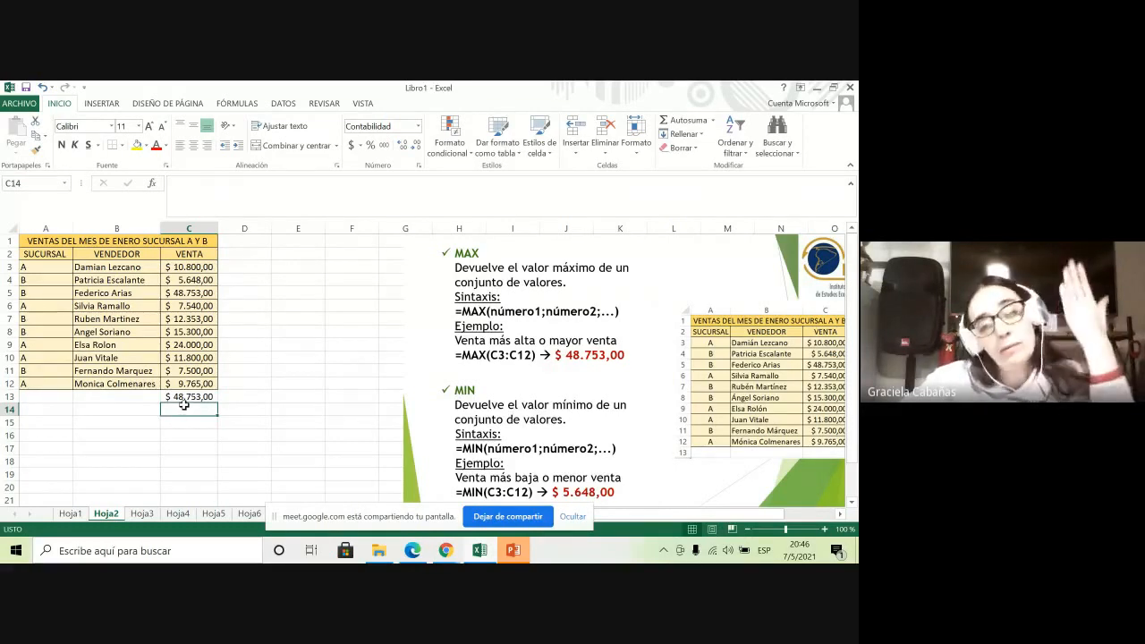
pyautogui.click(153, 186)
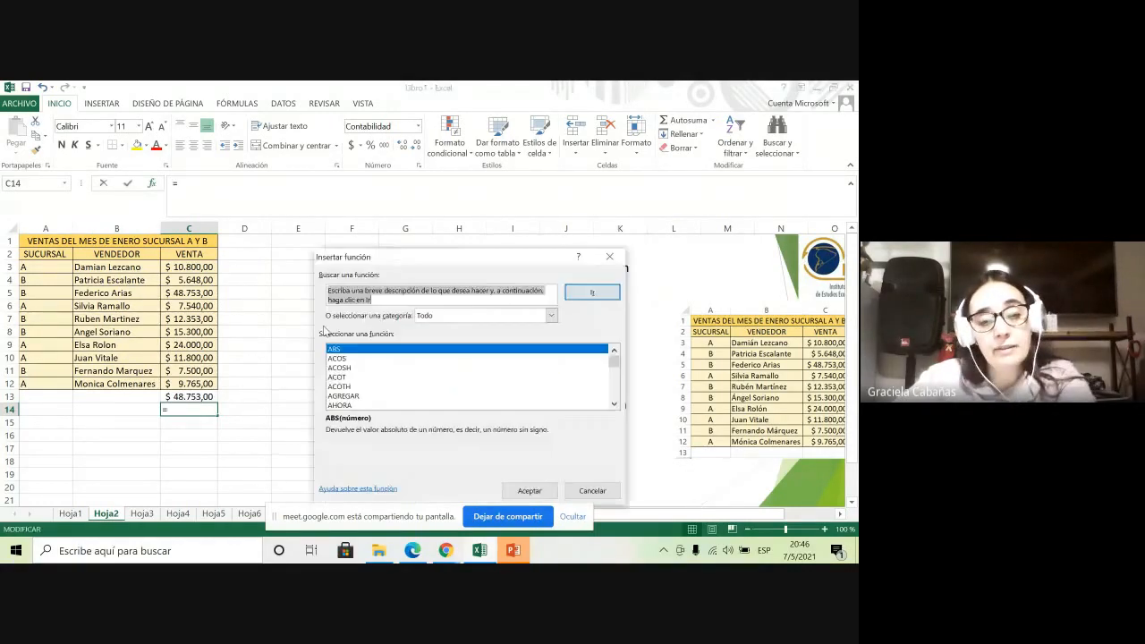
pyautogui.click(349, 378)
pyautogui.press('m')
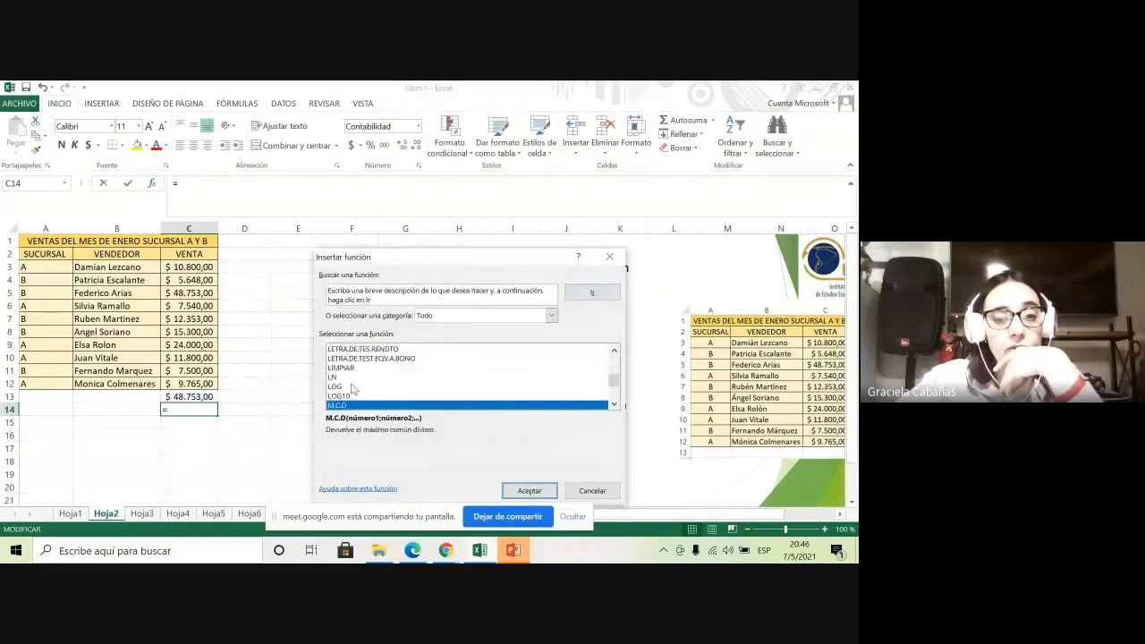
pyautogui.scroll(-1, 354, 399)
pyautogui.scroll(-3, 355, 402)
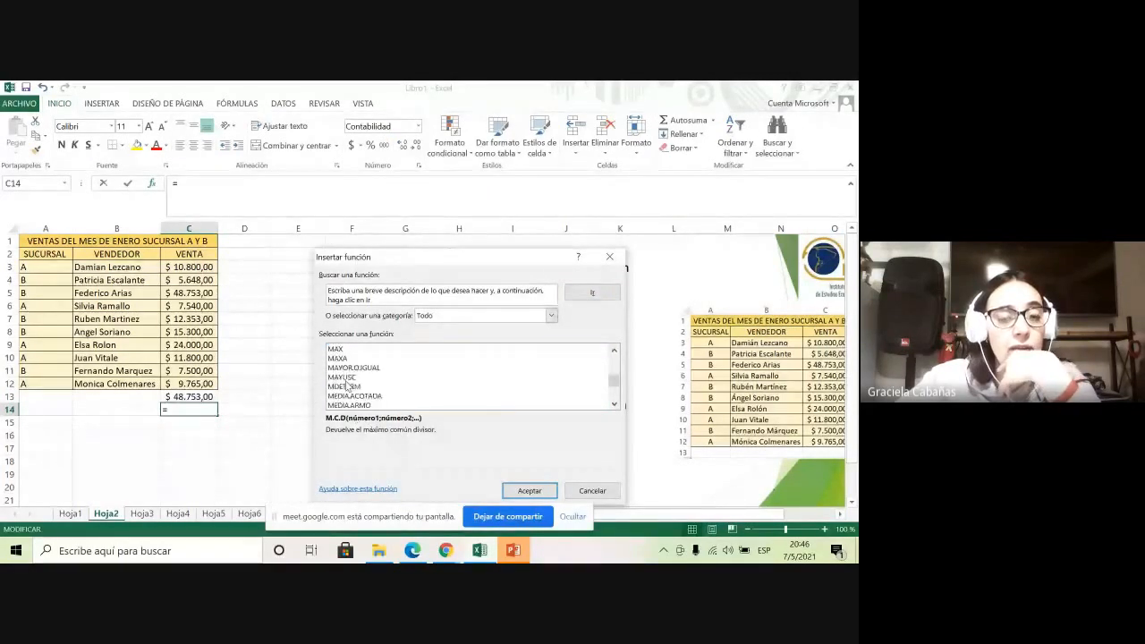
pyautogui.scroll(-3, 352, 405)
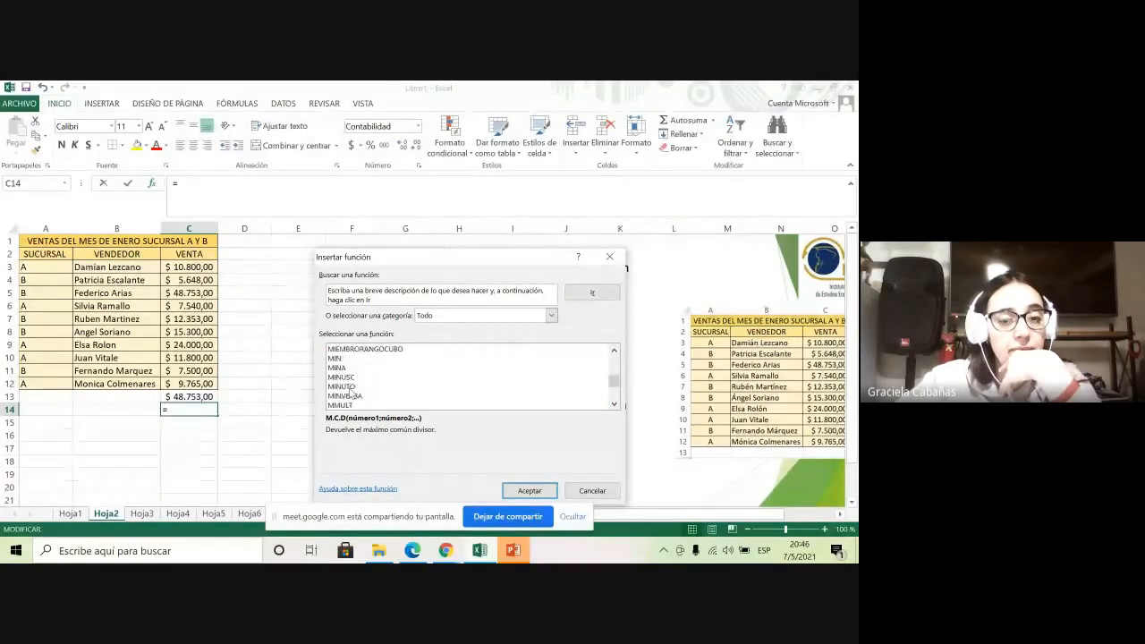
pyautogui.click(335, 358)
pyautogui.click(528, 491)
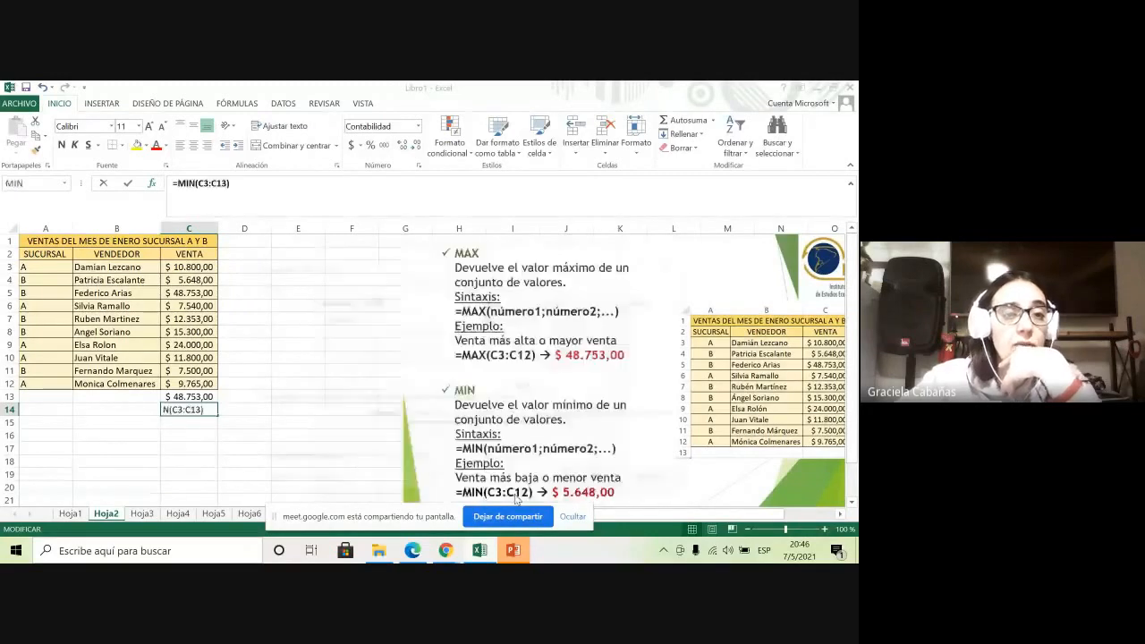
pyautogui.moveTo(185, 269); pyautogui.dragTo(190, 383)
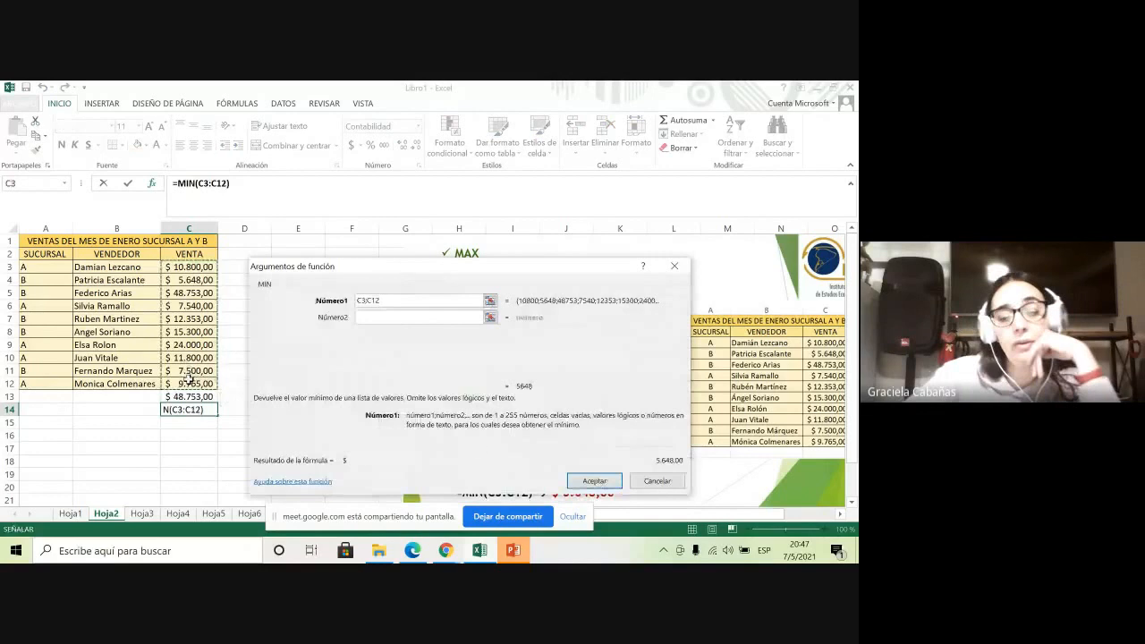
pyautogui.click(591, 481)
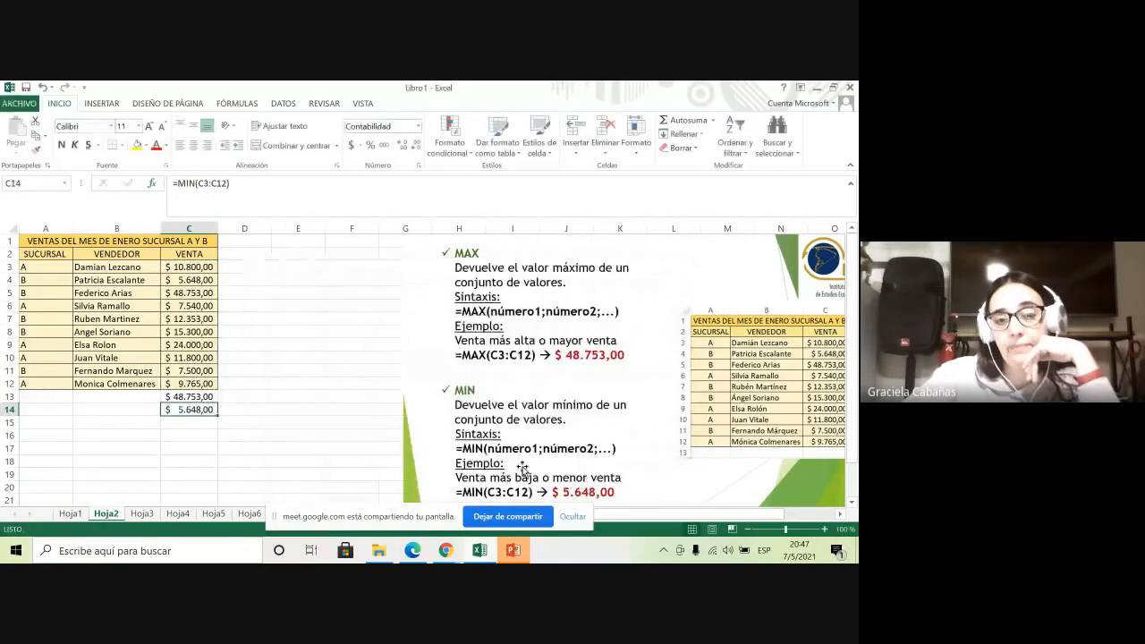
# On sheet Hoja3, choose the CONTARA function for cell C13, below the VENTA column
pyautogui.click(143, 514)
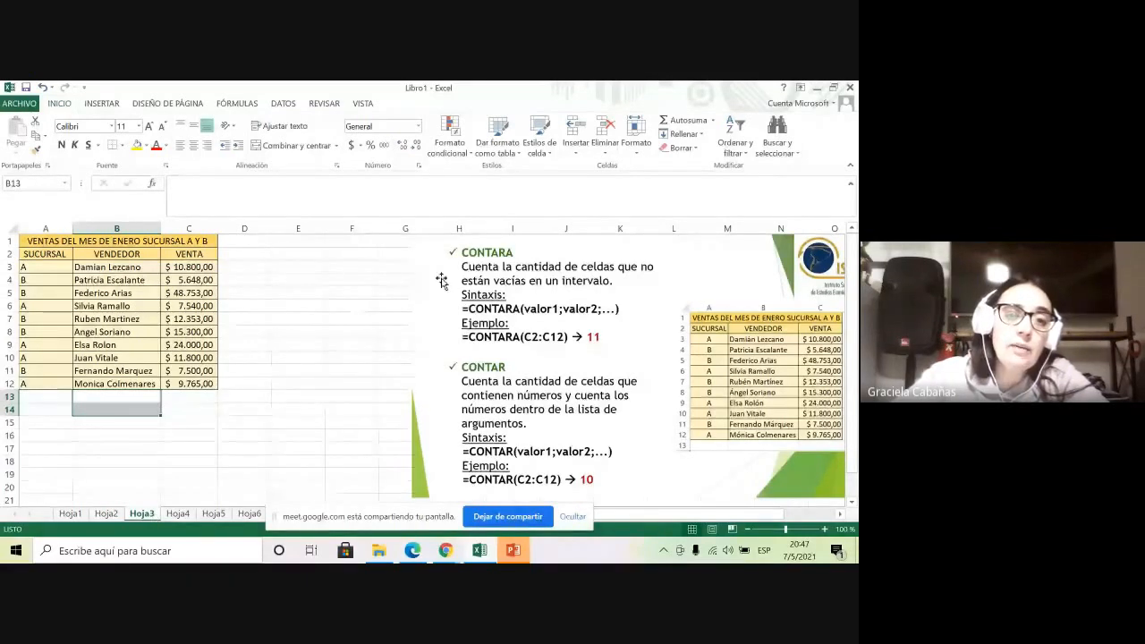
pyautogui.click(213, 408)
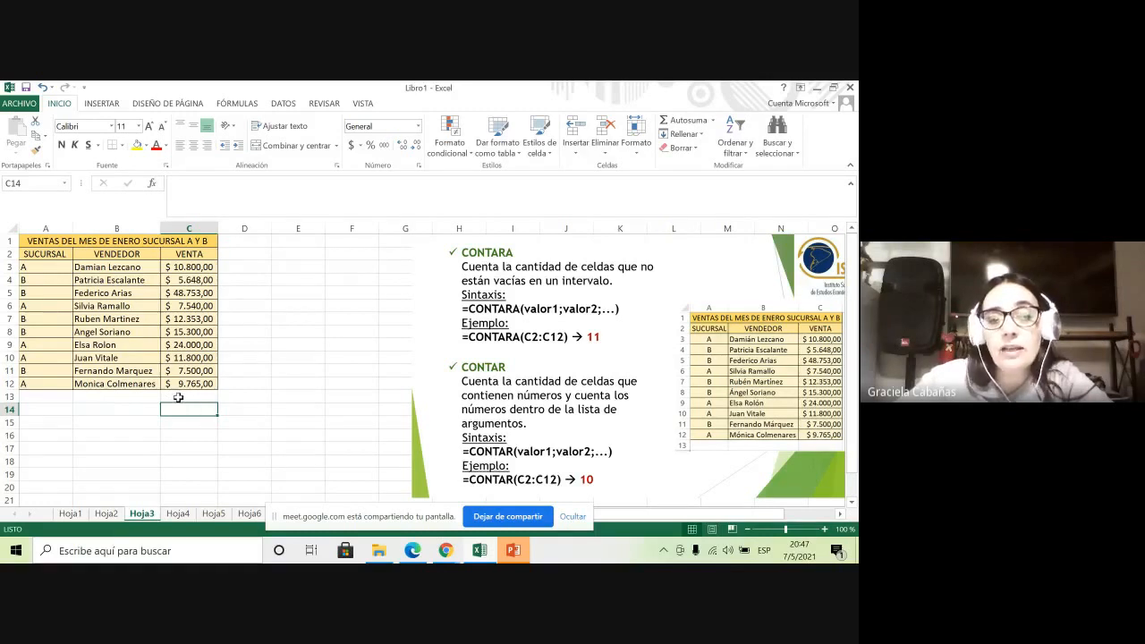
pyautogui.click(178, 397)
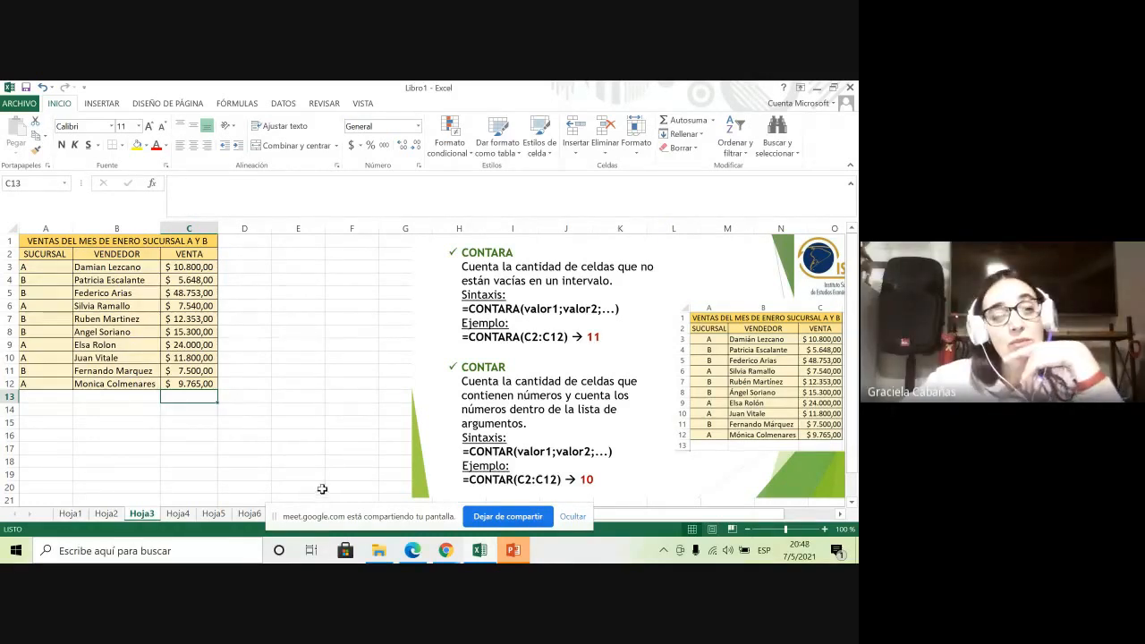
pyautogui.click(153, 184)
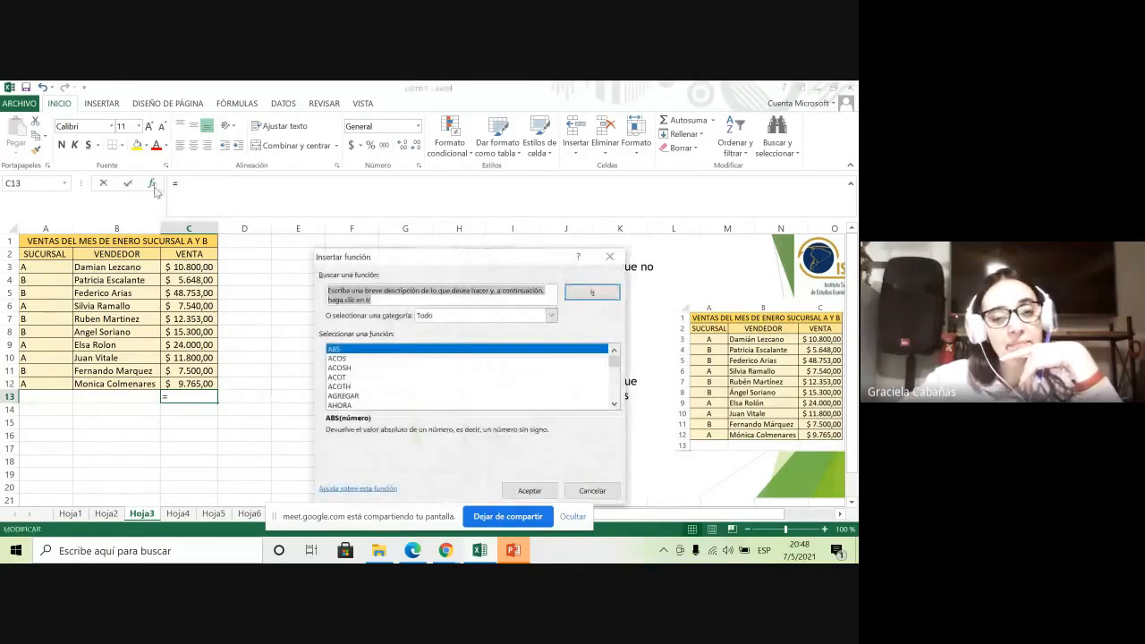
pyautogui.click(348, 378)
pyautogui.press('c')
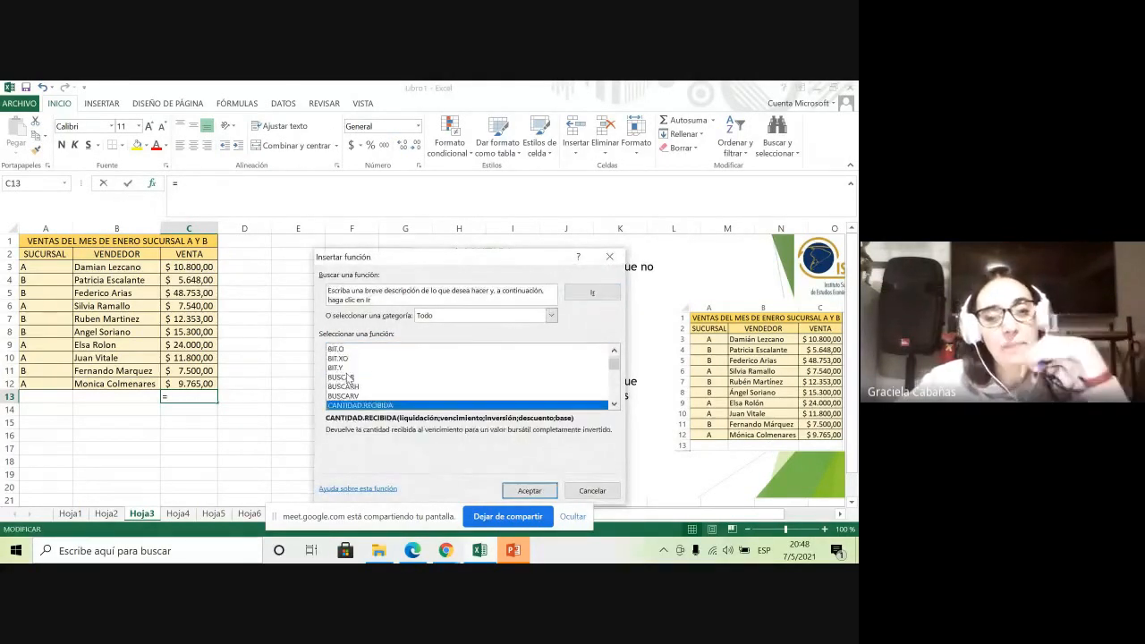
pyautogui.scroll(-2, 349, 381)
pyautogui.scroll(-4, 380, 386)
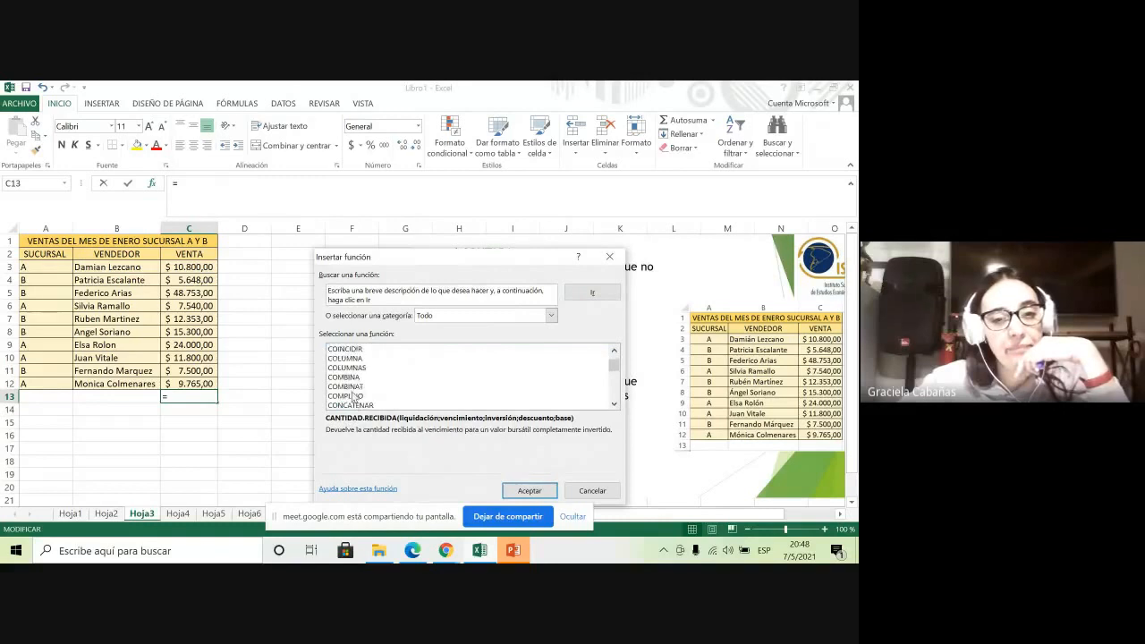
pyautogui.scroll(-1, 362, 398)
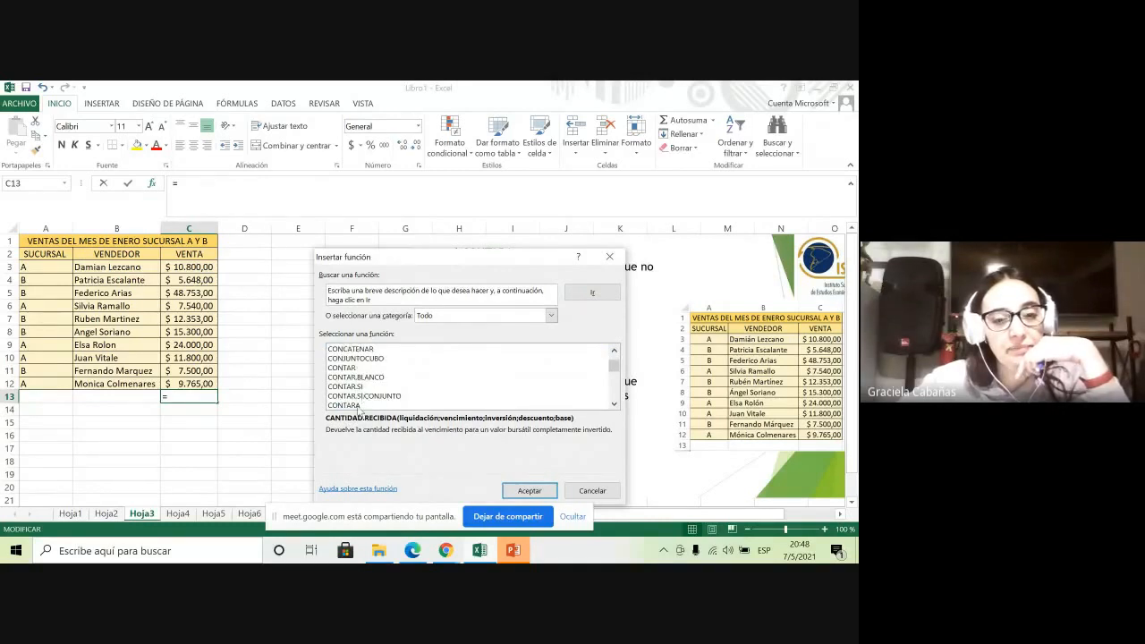
pyautogui.click(360, 406)
pyautogui.click(530, 491)
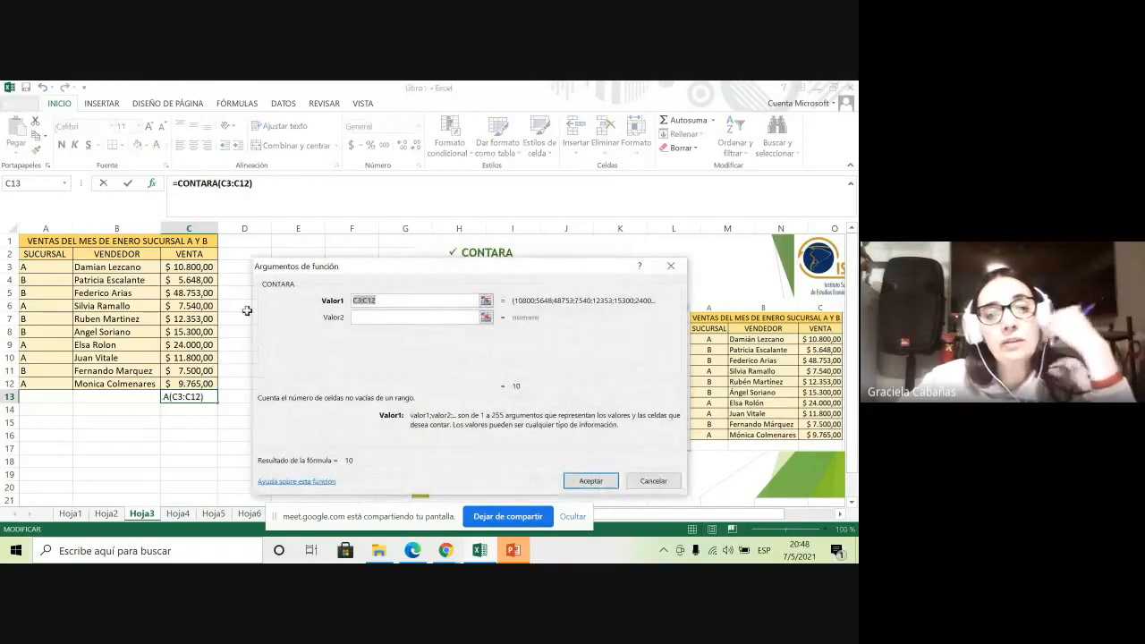
# Set CONTARA's first argument to the VENDEDOR range B3:B12 and accept the formula
pyautogui.click(144, 267)
pyautogui.moveTo(144, 266); pyautogui.dragTo(132, 383)
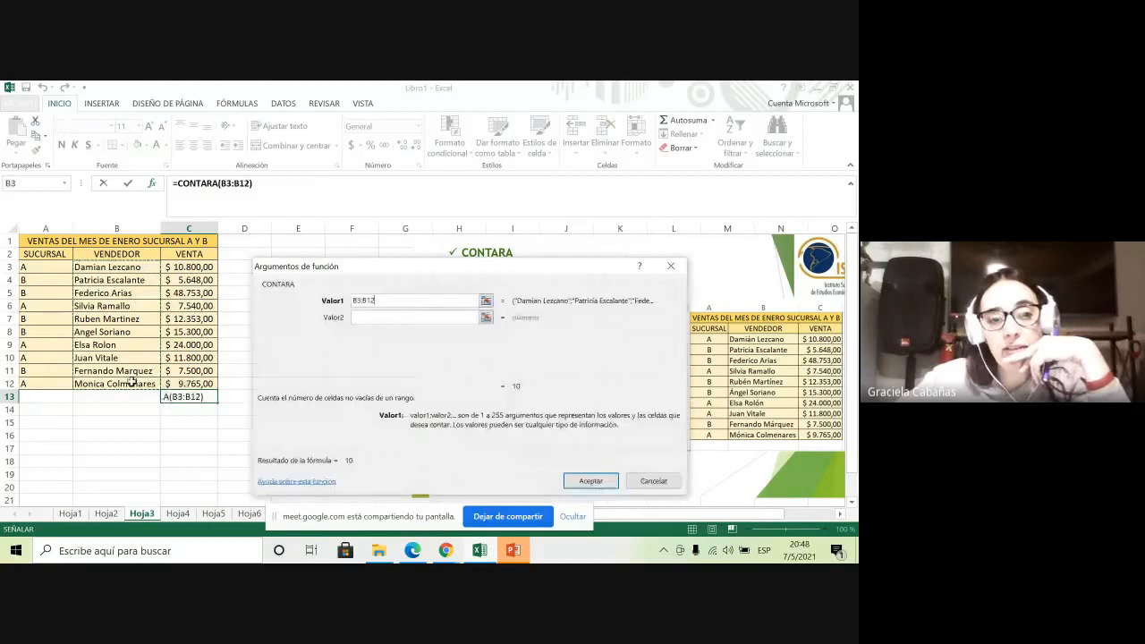
pyautogui.click(591, 480)
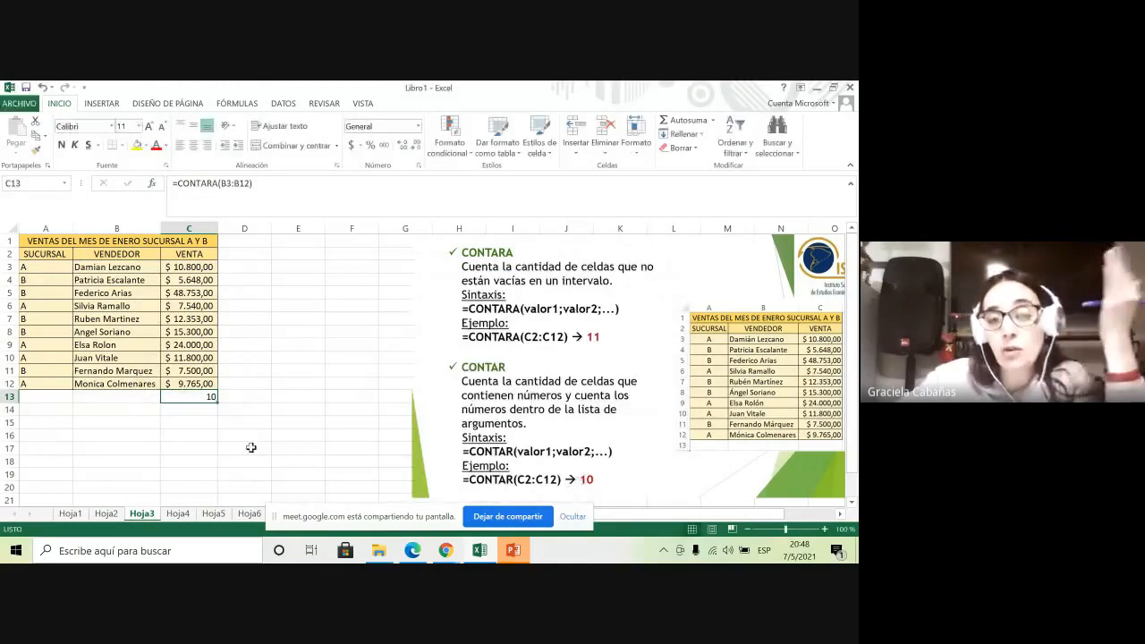
# Try the CONTAR function in cell C14 on the VENDEDOR range B3:B12, and clear the cell
pyautogui.click(186, 411)
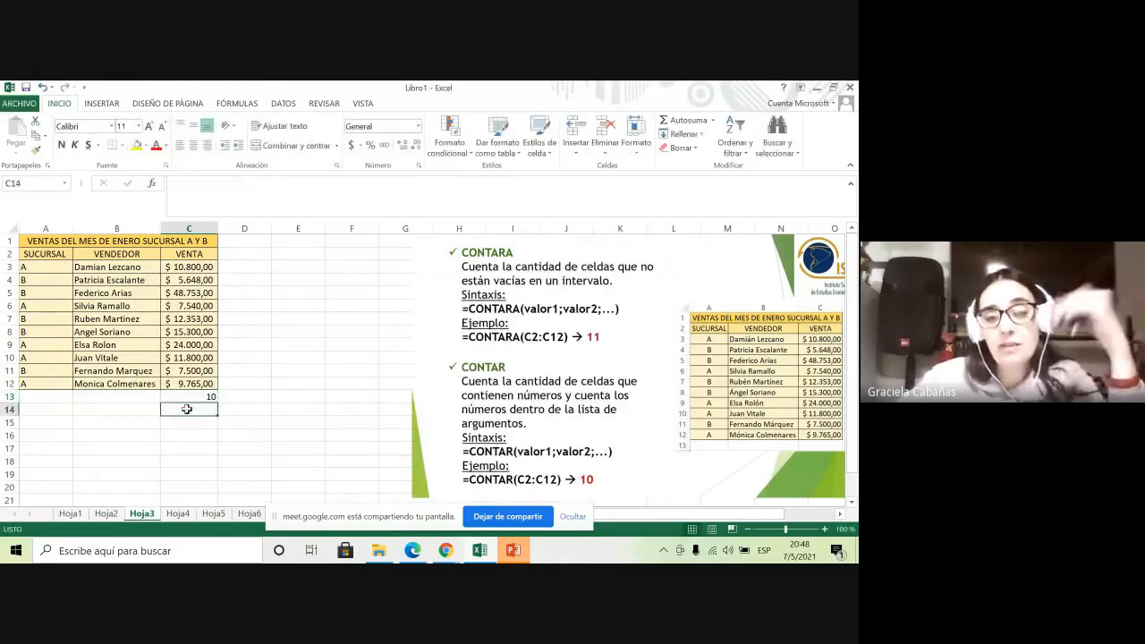
pyautogui.write('=')
pyautogui.click(152, 184)
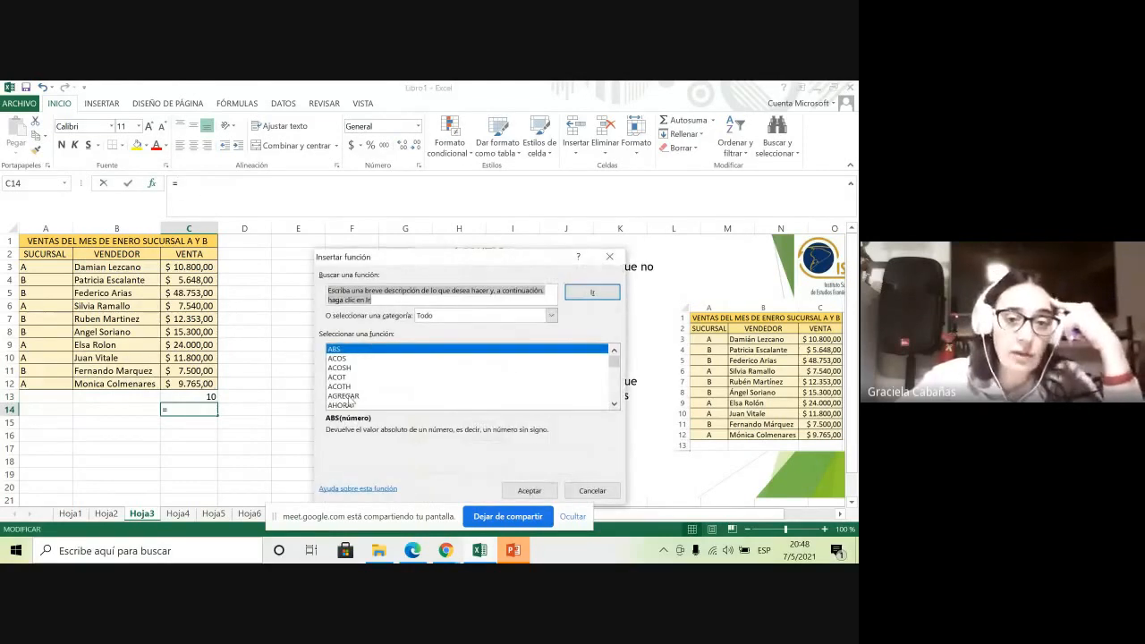
pyautogui.scroll(-3, 350, 394)
pyautogui.scroll(-6, 350, 401)
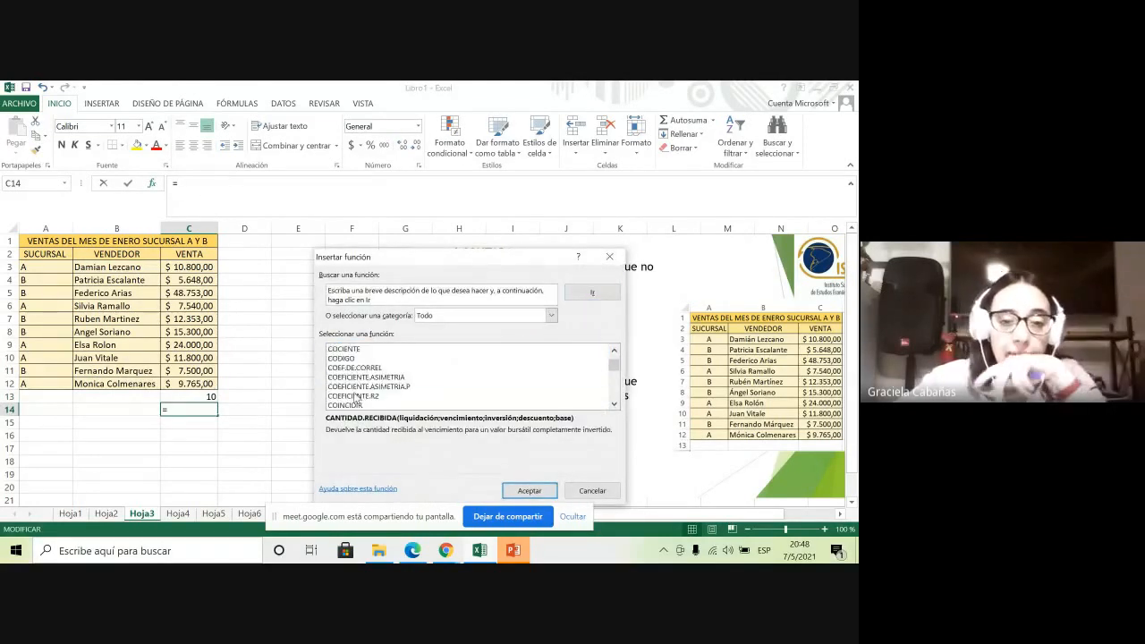
pyautogui.scroll(-2, 375, 407)
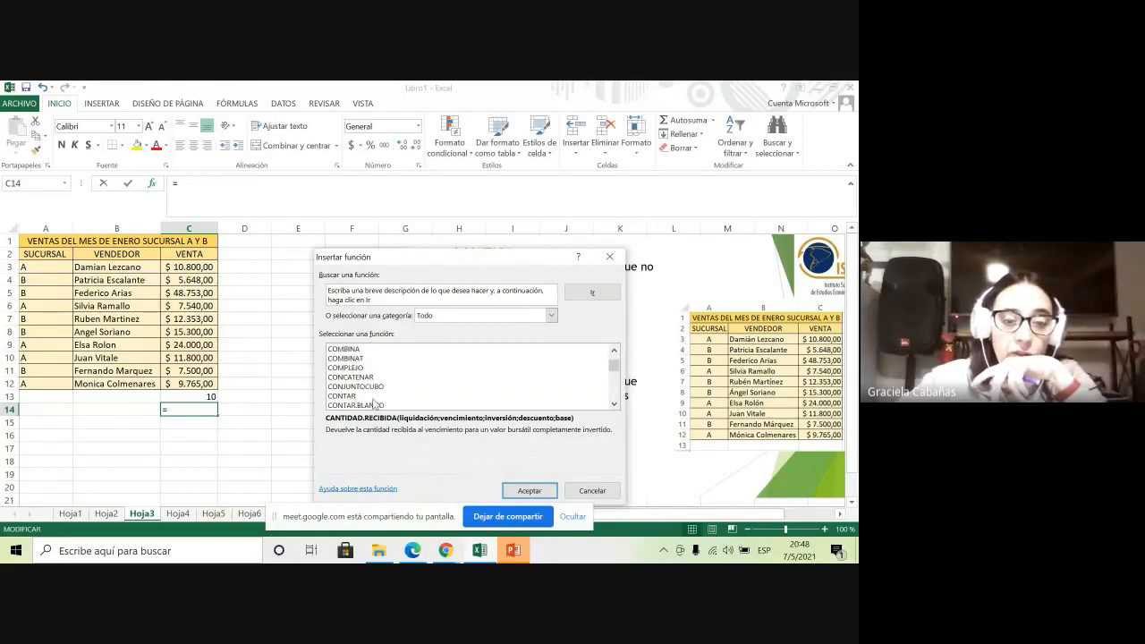
pyautogui.scroll(-1, 375, 405)
pyautogui.click(345, 368)
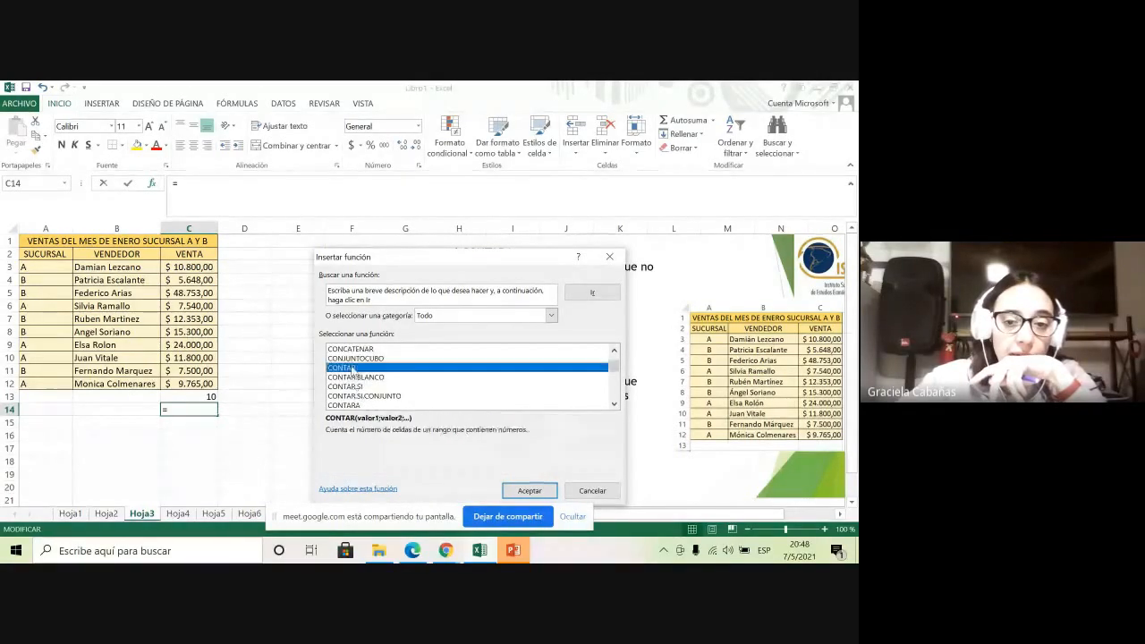
pyautogui.click(529, 489)
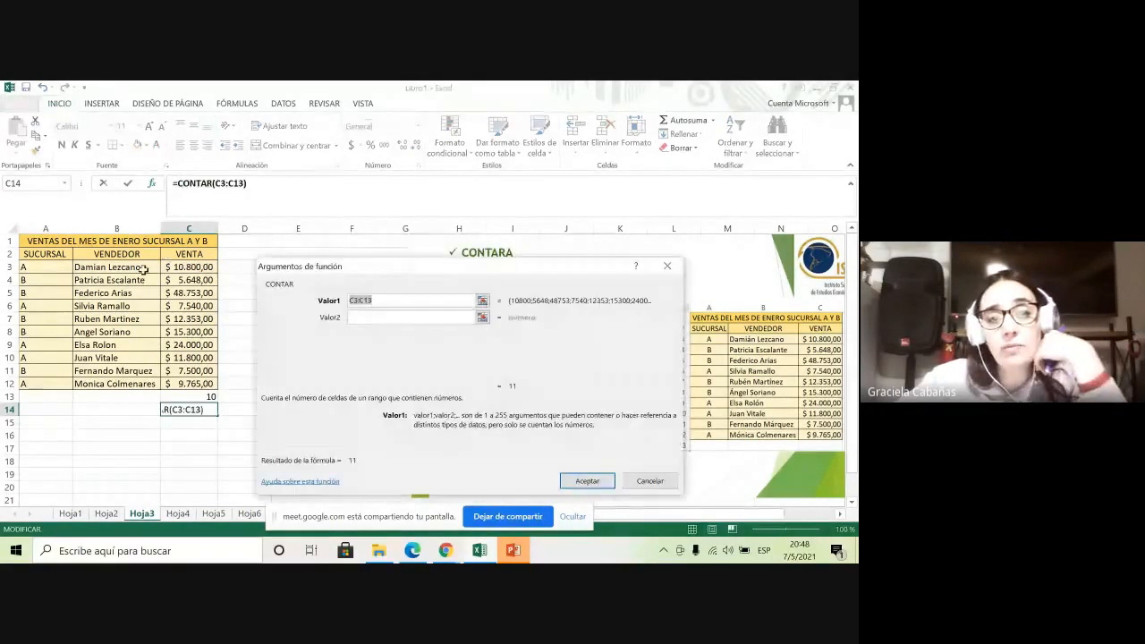
pyautogui.moveTo(135, 267); pyautogui.dragTo(141, 384)
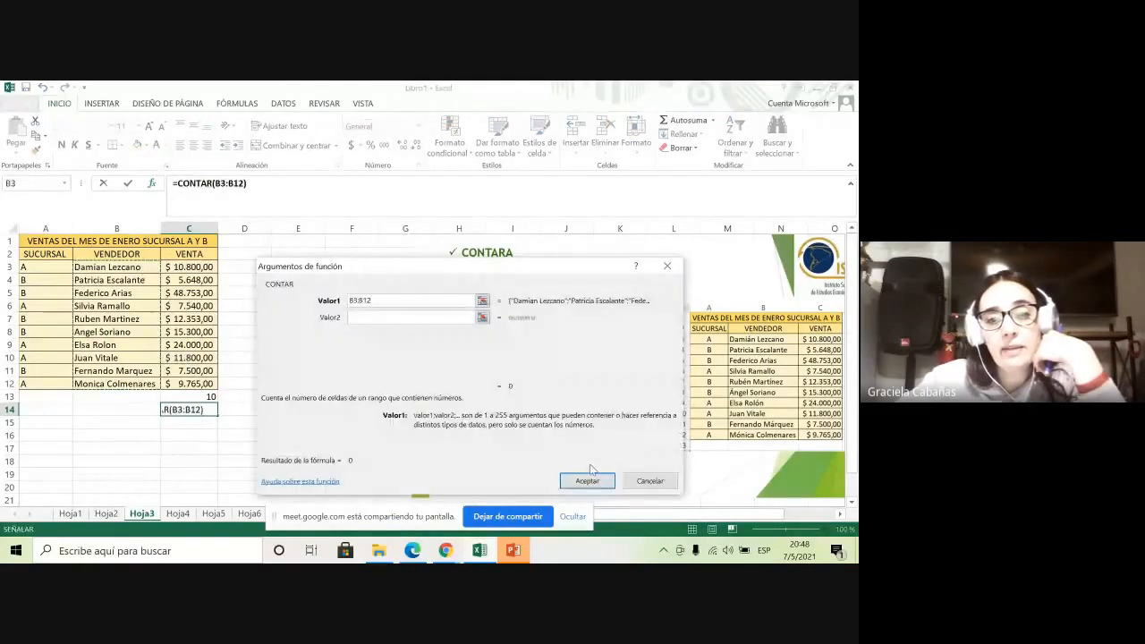
pyautogui.click(586, 482)
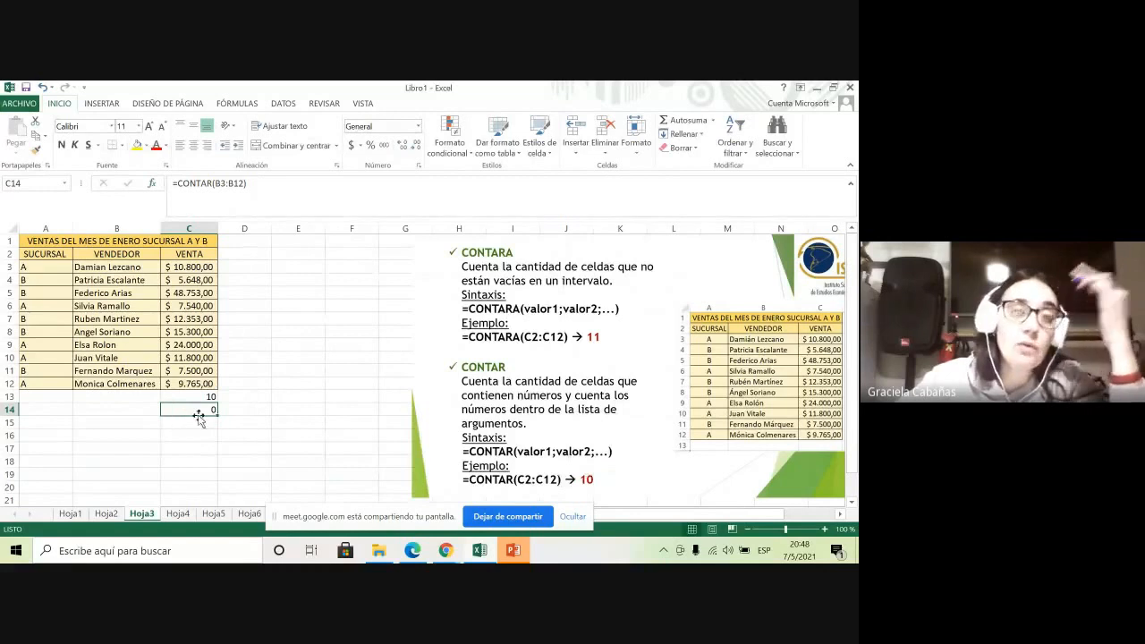
pyautogui.press('Delete')
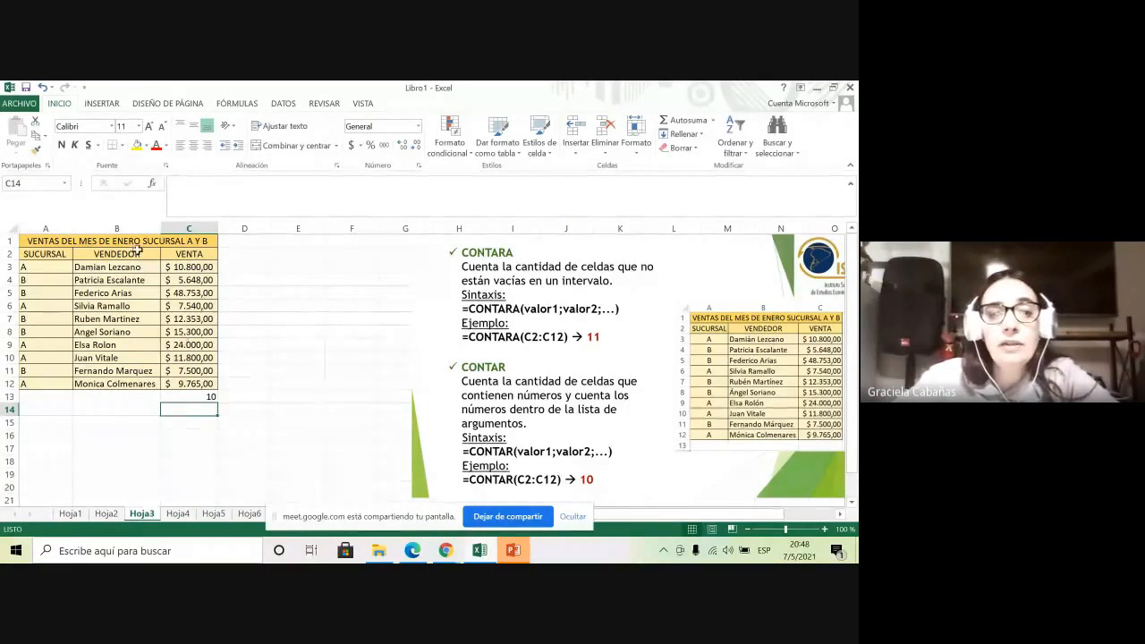
# Insert the CONTAR function in cell C14 of Hoja3 to count the numeric cells in the sales range C3:C12
pyautogui.click(151, 183)
pyautogui.click(359, 378)
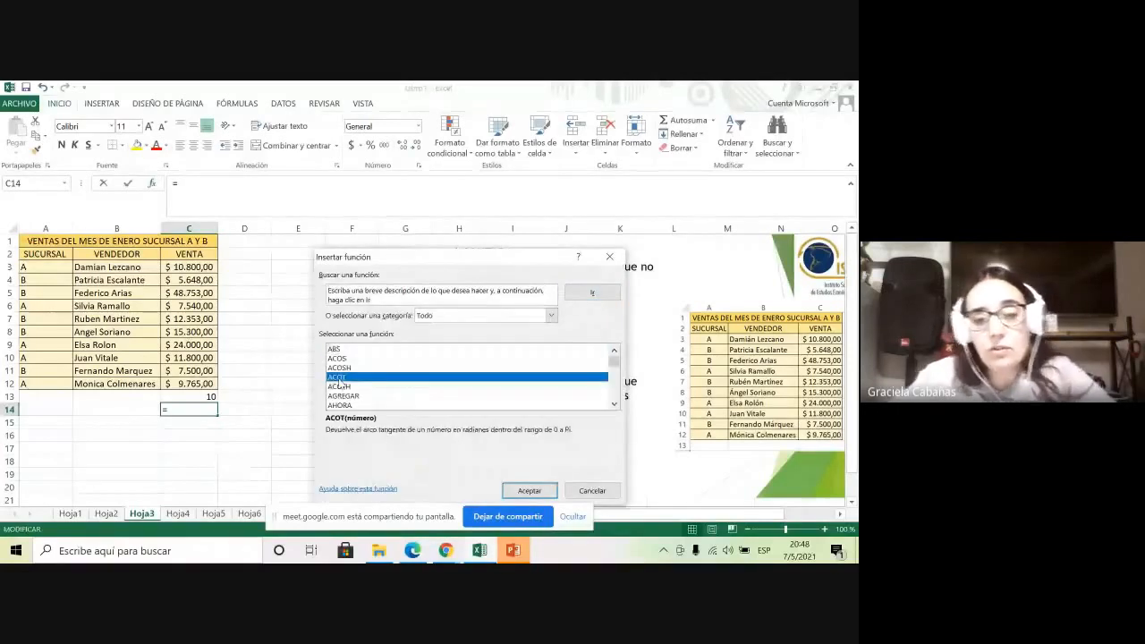
pyautogui.press('c')
pyautogui.scroll(-1, 362, 393)
pyautogui.scroll(-1, 367, 395)
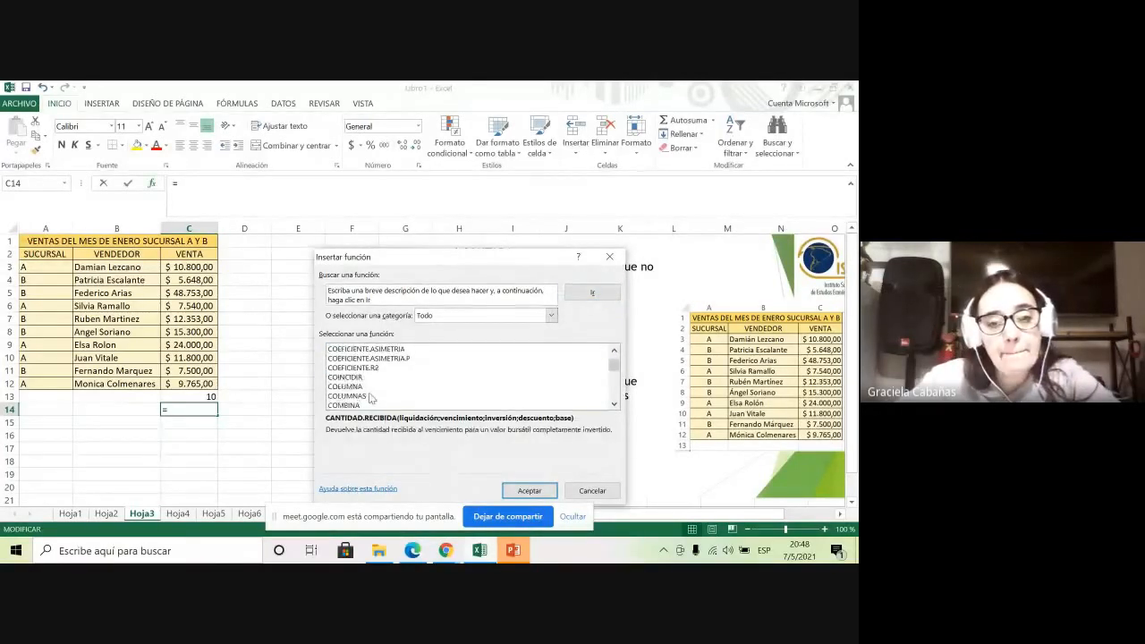
pyautogui.scroll(-2, 369, 398)
pyautogui.click(368, 395)
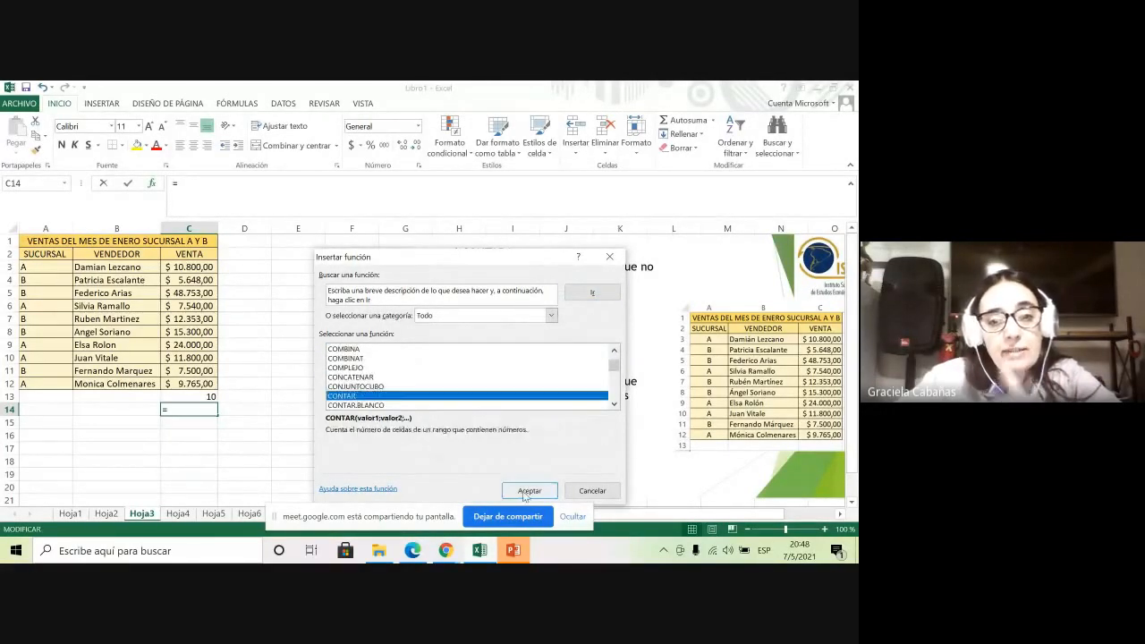
pyautogui.click(526, 493)
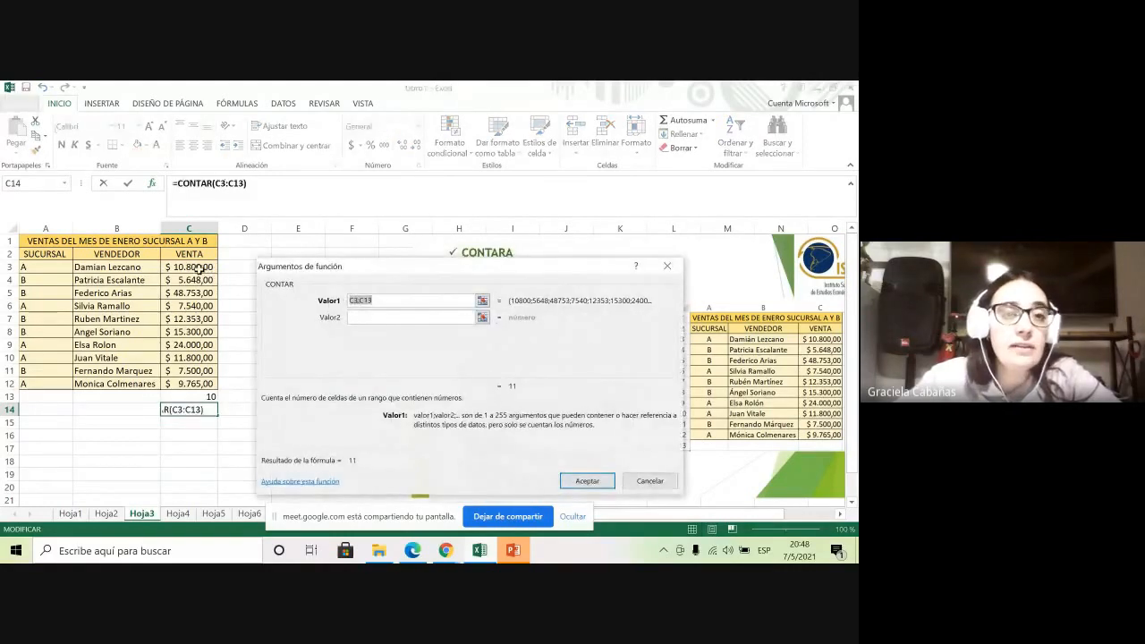
pyautogui.moveTo(199, 268); pyautogui.dragTo(201, 383)
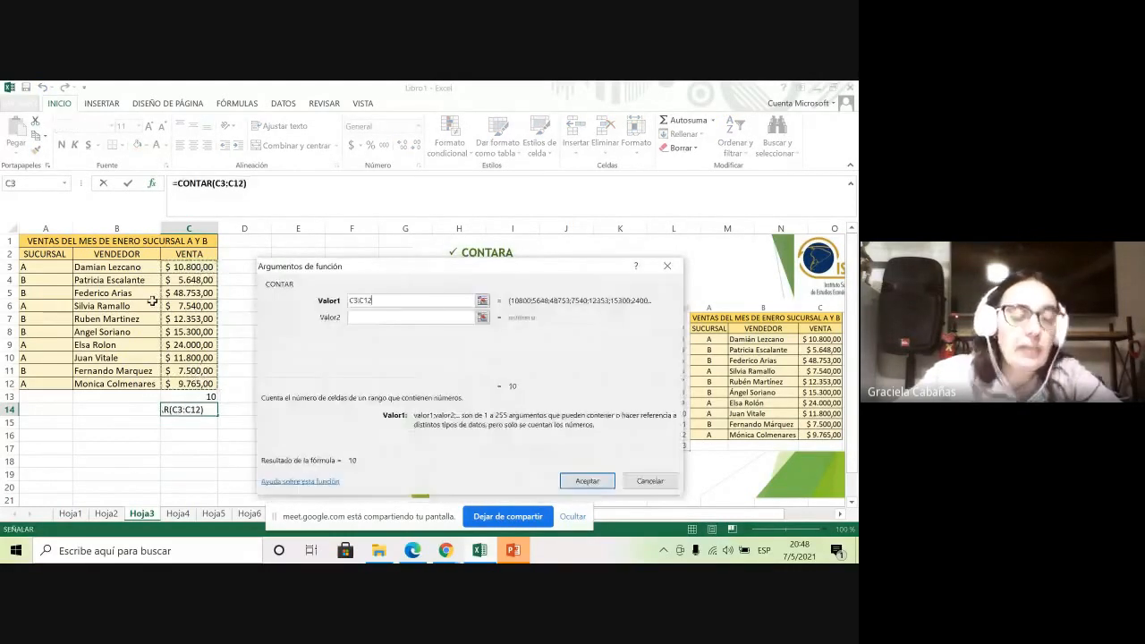
pyautogui.click(587, 482)
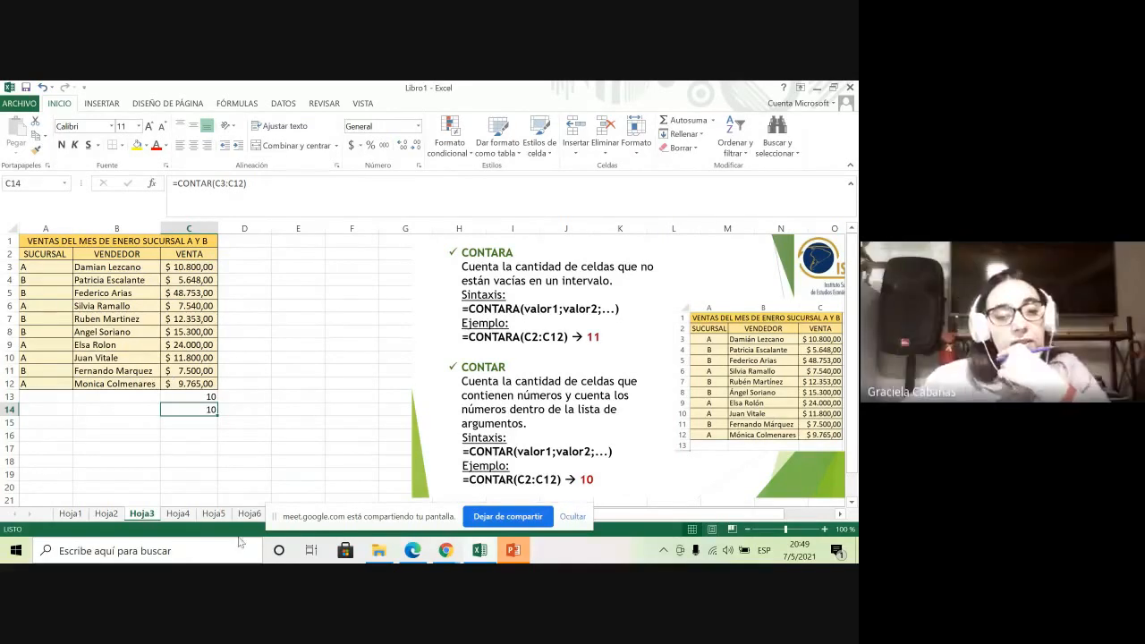
# On sheet Hoja4, move the K.ESIMO.MAYOR and K.ESIMO.MENOR explanation picture slightly up, to the upper edge of the sheet
pyautogui.click(176, 517)
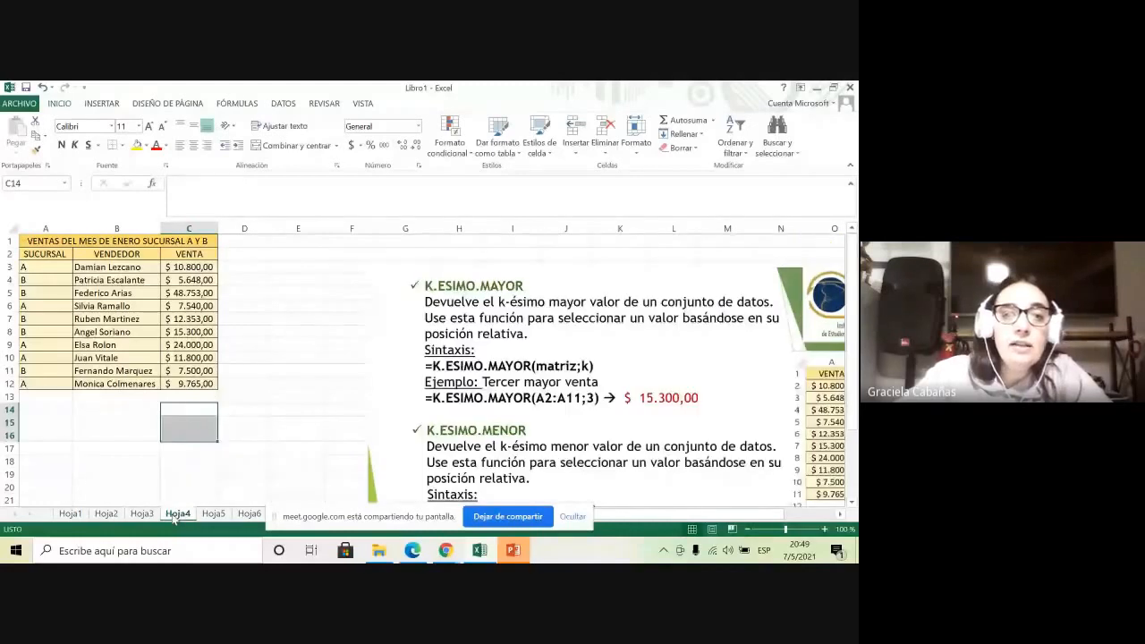
pyautogui.moveTo(476, 408); pyautogui.dragTo(466, 379)
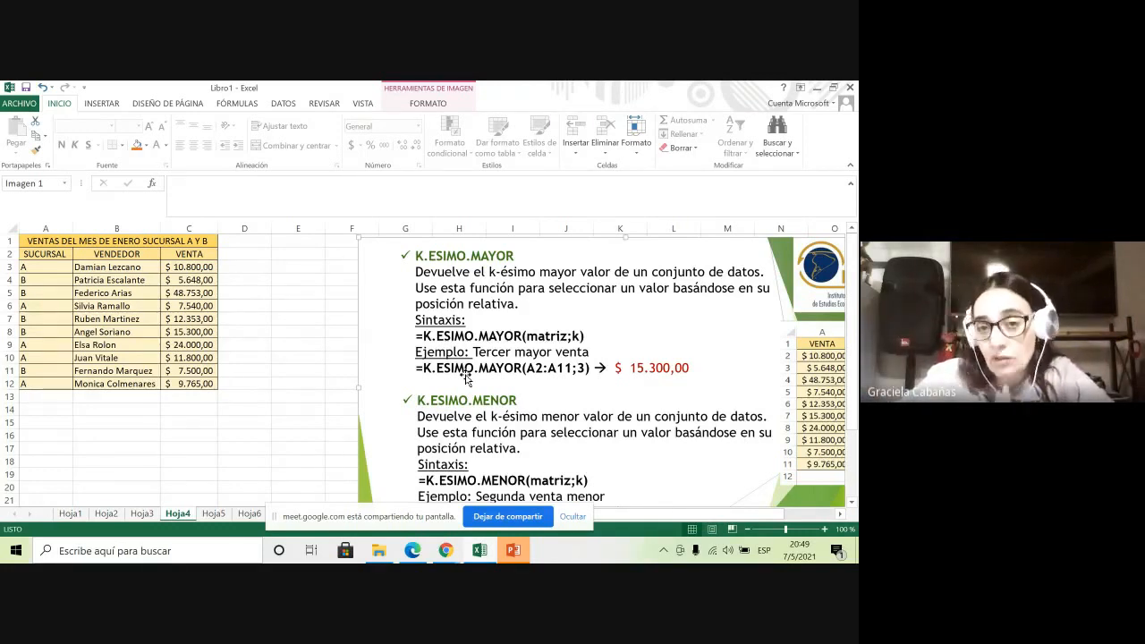
# Insert the K.ESIMO.MAYOR function in cell C13 of Hoja4 with matrix C3:C12 and K set to 2
pyautogui.click(170, 397)
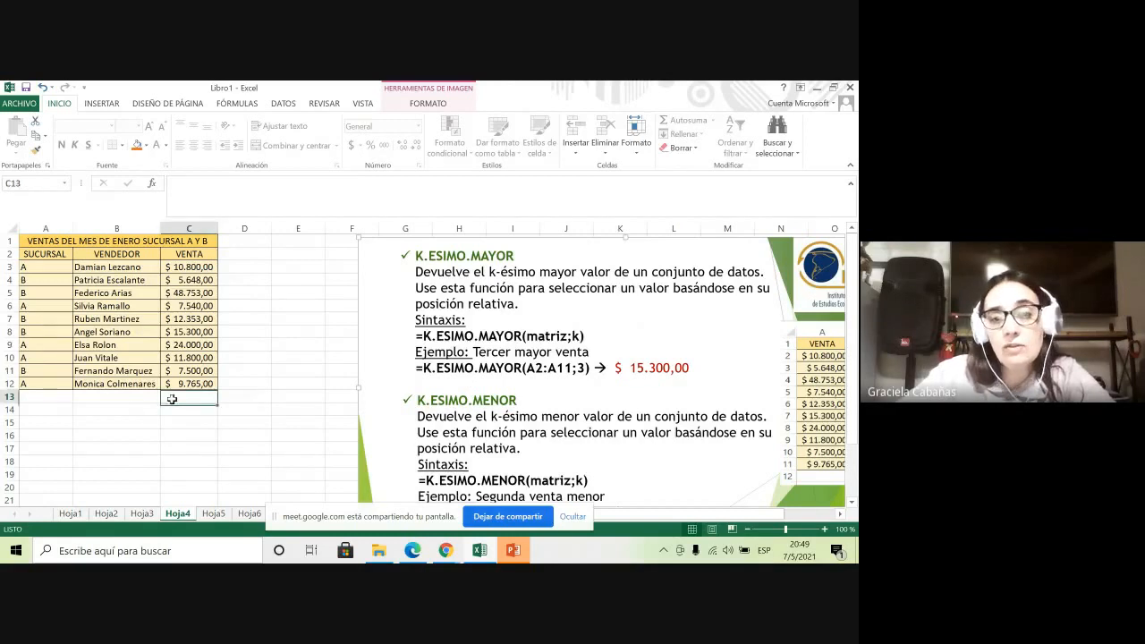
pyautogui.click(152, 183)
pyautogui.click(342, 396)
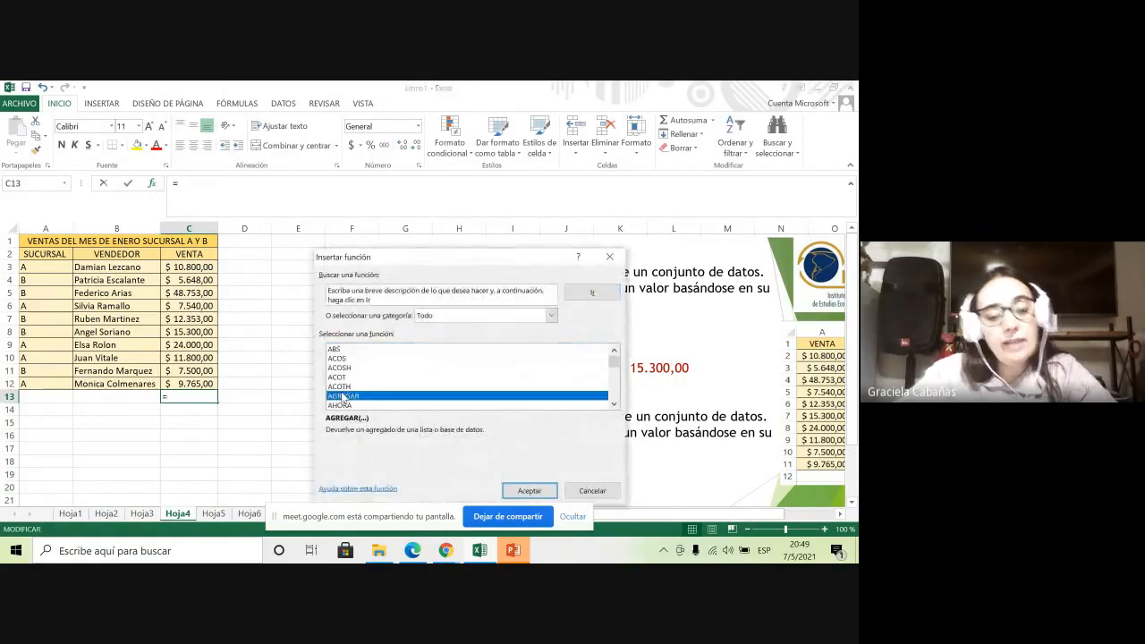
pyautogui.press('k')
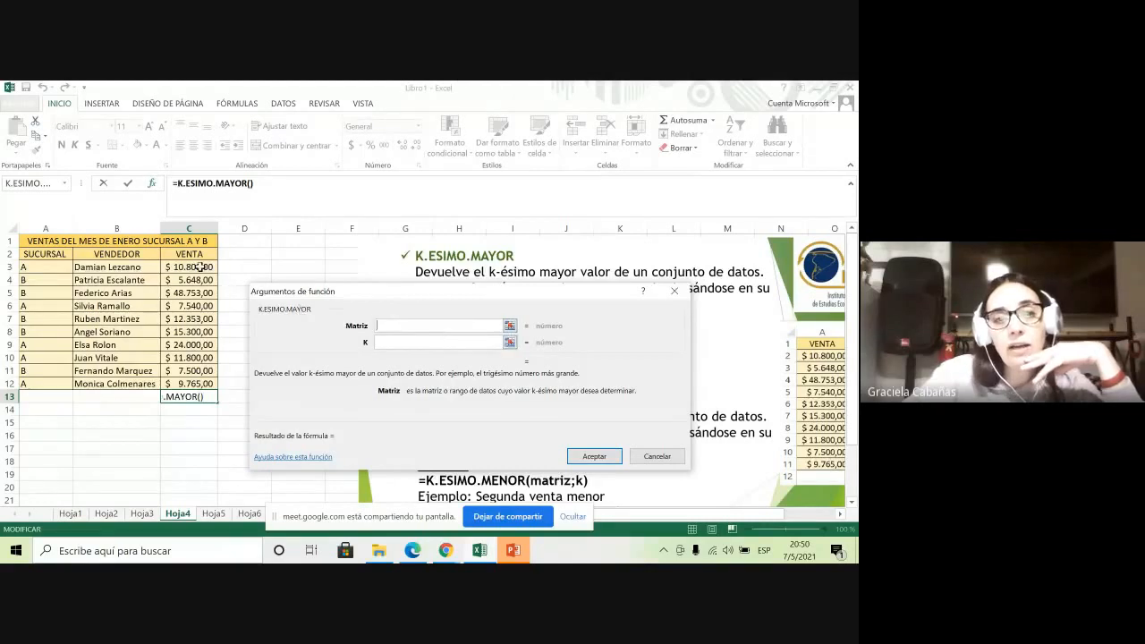
pyautogui.moveTo(200, 266); pyautogui.dragTo(202, 382)
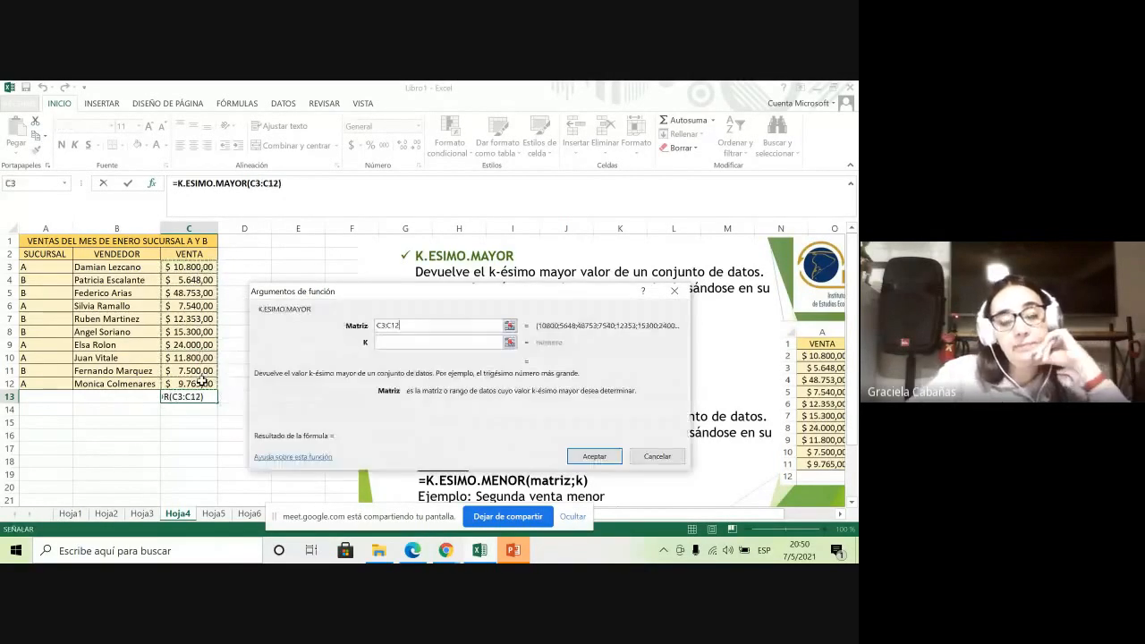
pyautogui.click(390, 342)
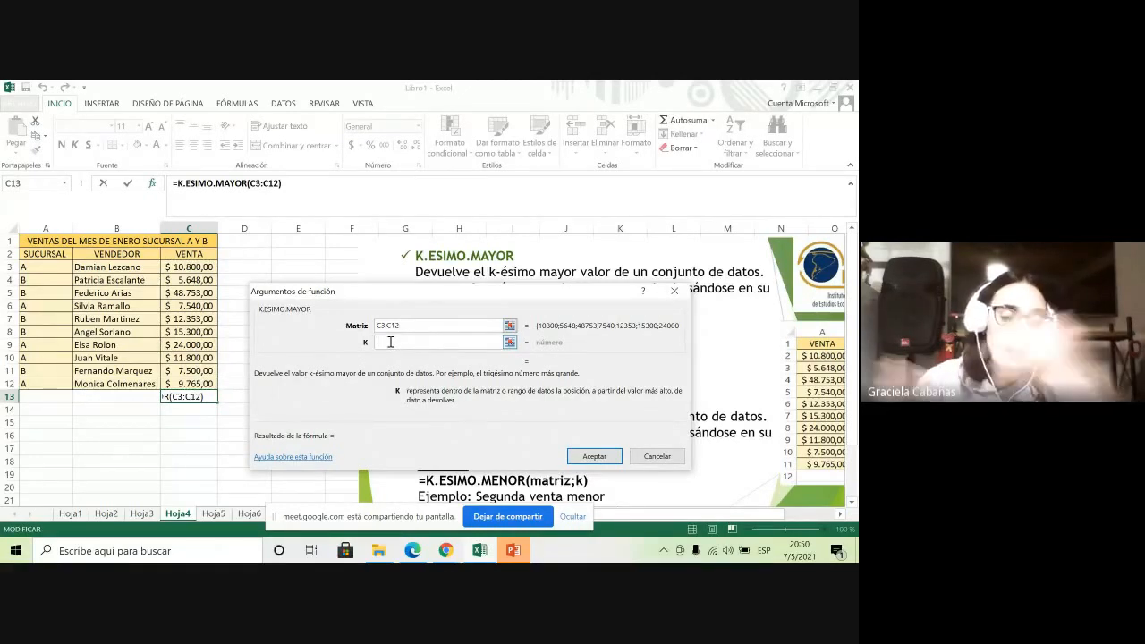
pyautogui.write('2')
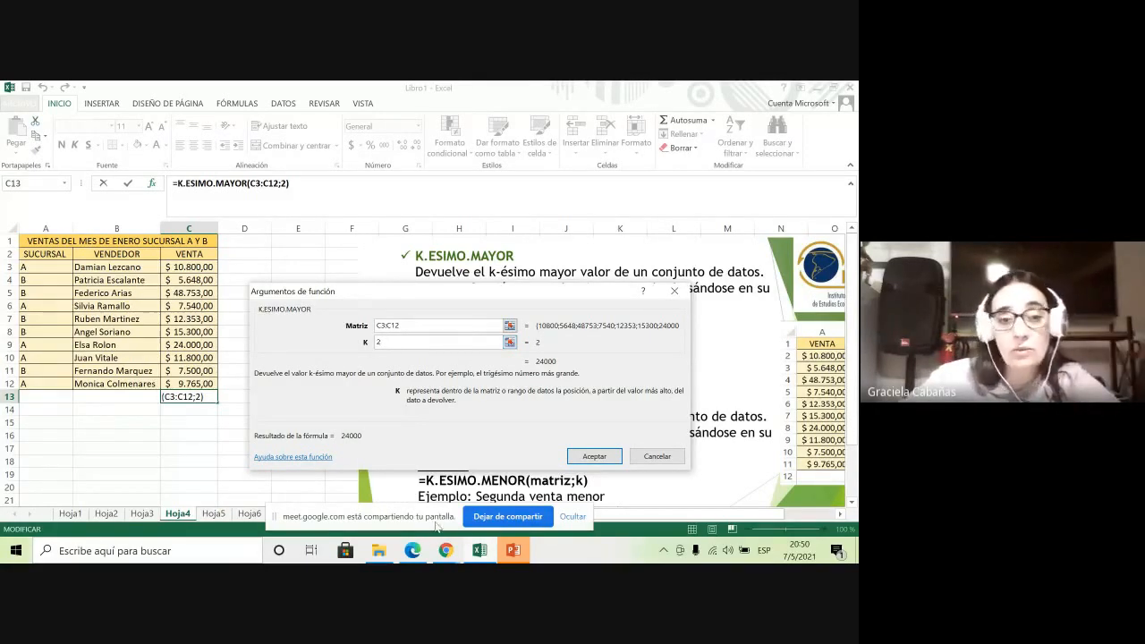
pyautogui.click(614, 458)
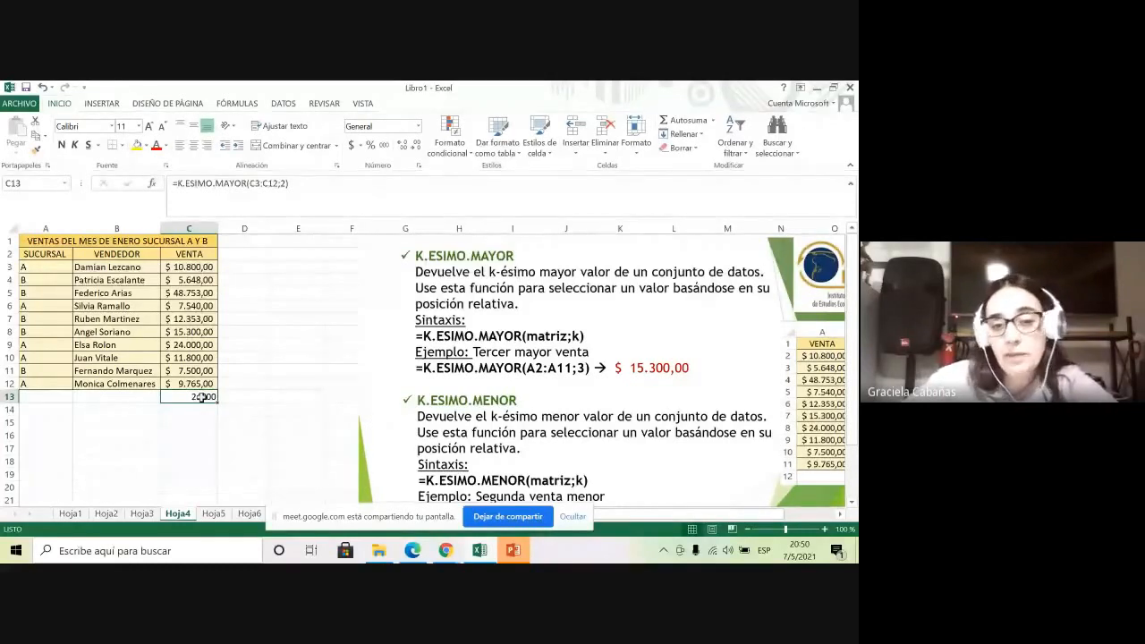
# Insert the K.ESIMO.MENOR function in cell C14 with matrix C3:C12 and K set to 3
pyautogui.click(192, 408)
pyautogui.click(152, 183)
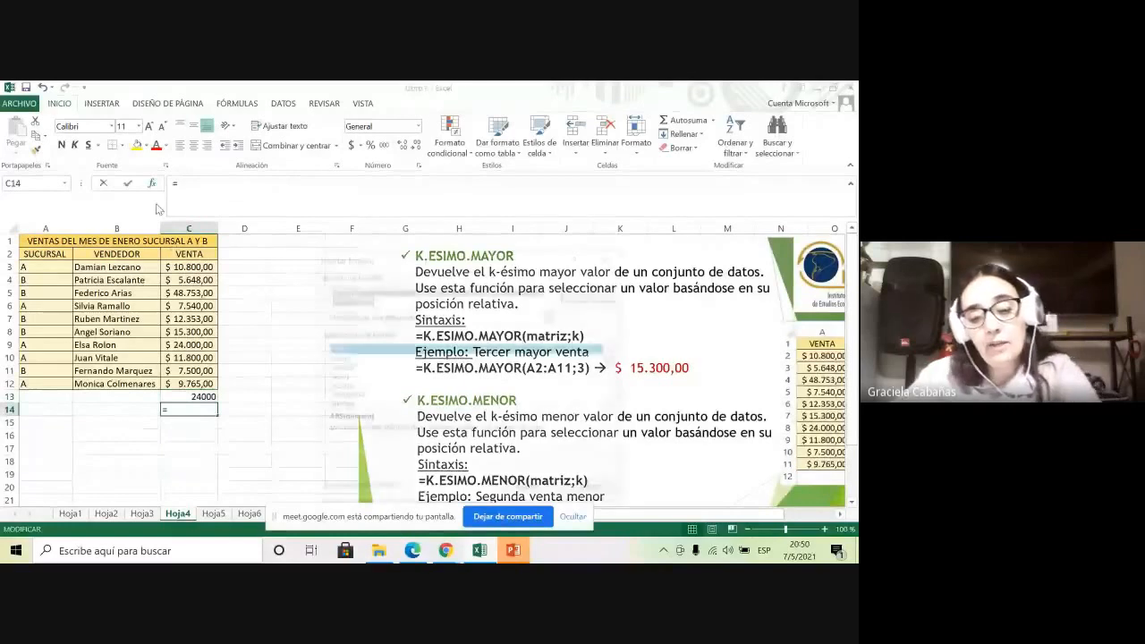
pyautogui.press('k')
pyautogui.scroll(-1, 361, 386)
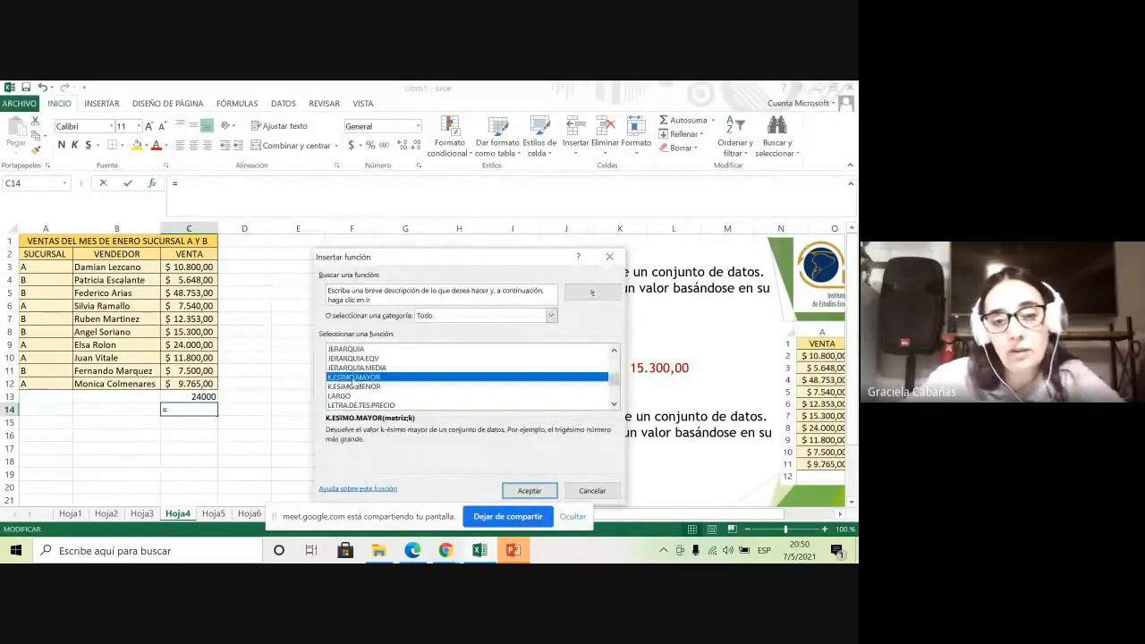
pyautogui.doubleClick(365, 387)
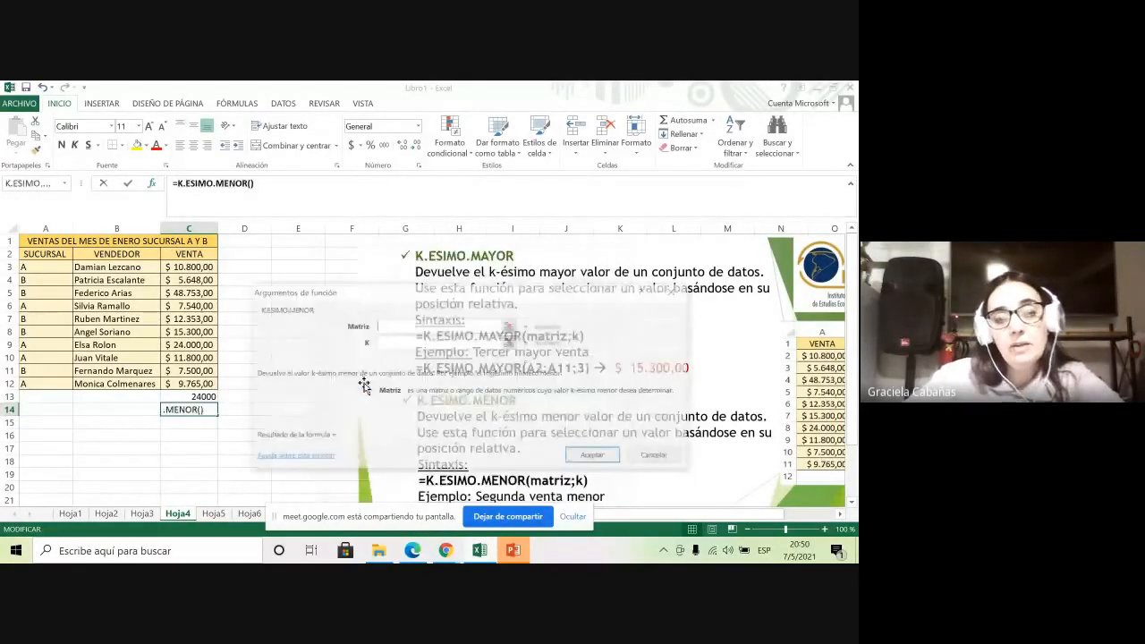
pyautogui.moveTo(166, 267); pyautogui.dragTo(175, 383)
pyautogui.click(426, 343)
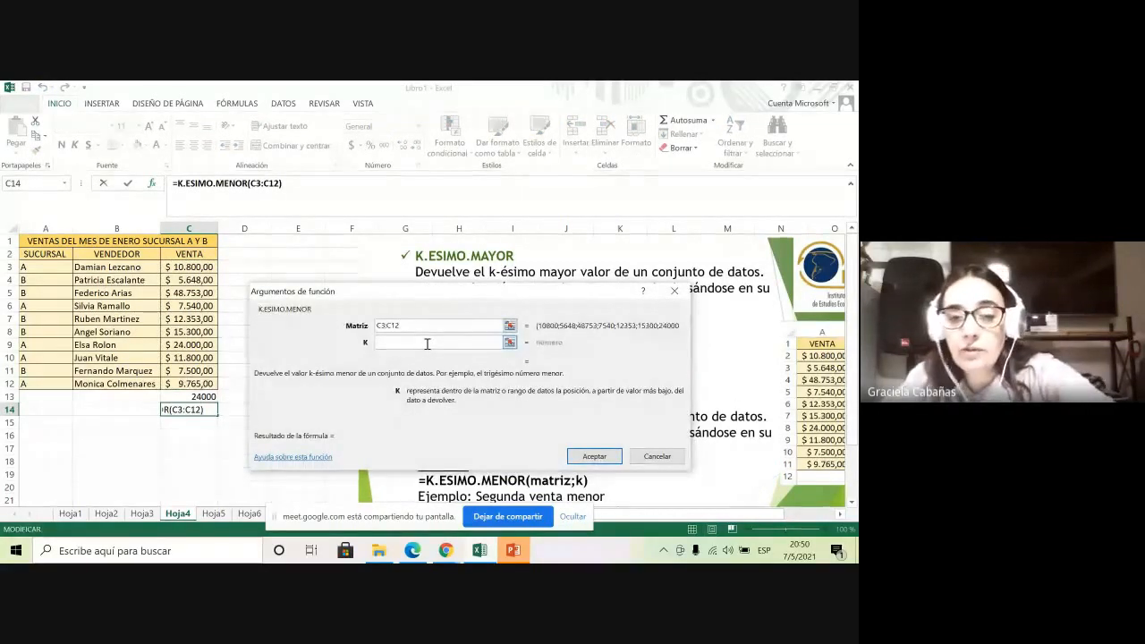
pyautogui.write('3')
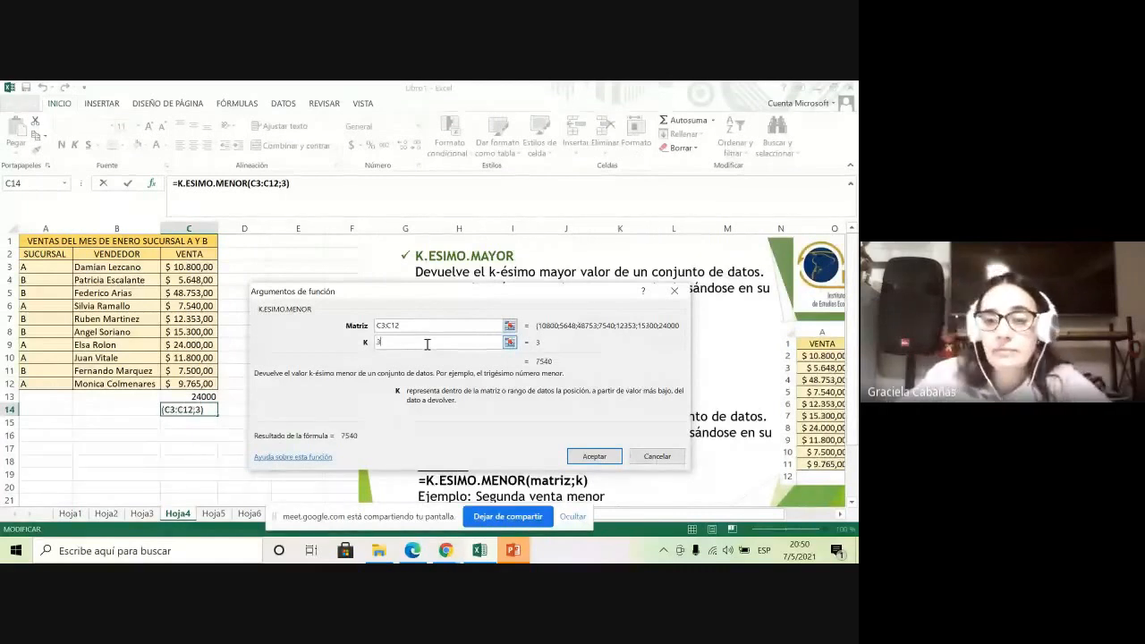
pyautogui.click(592, 456)
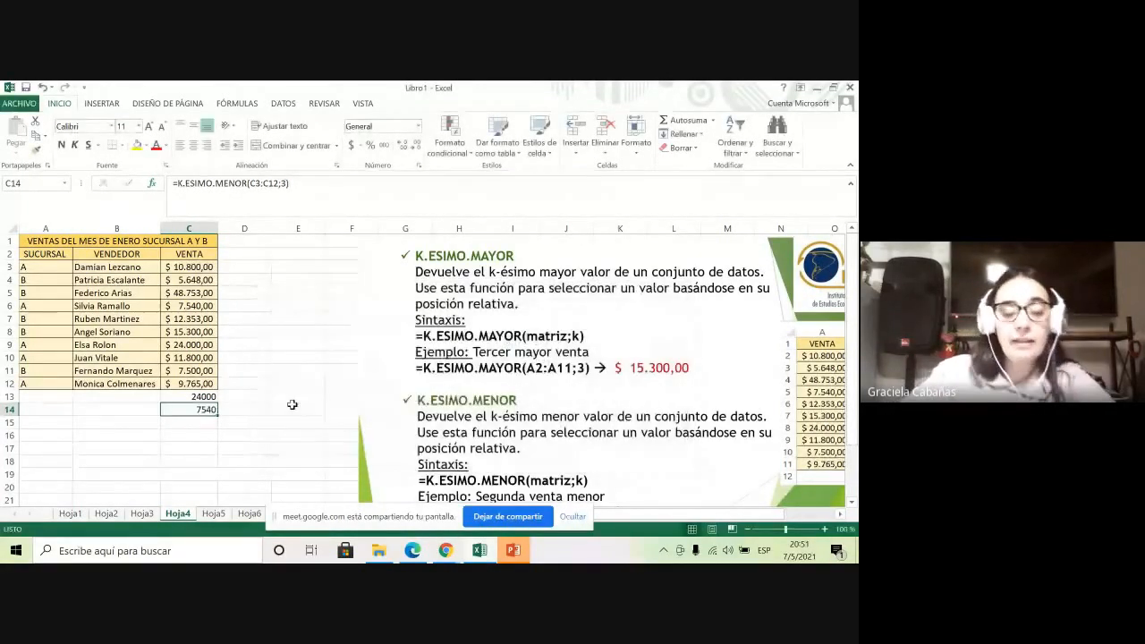
# On sheet Hoja5, insert the CONTAR.SI function in cell C14, choosing it from the full function list
pyautogui.click(217, 517)
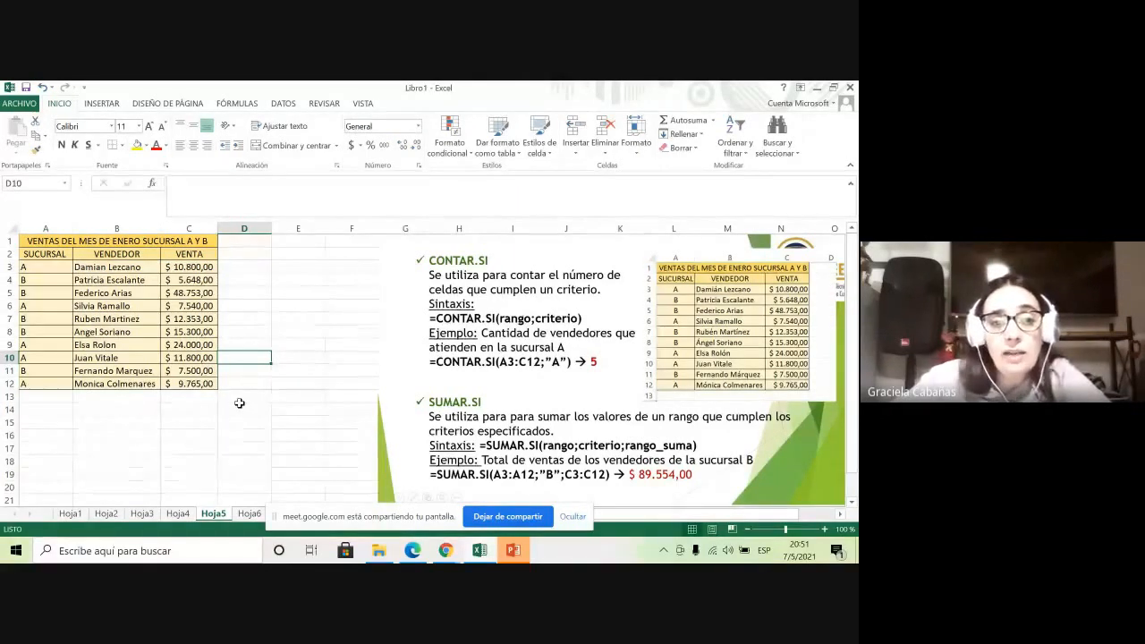
pyautogui.click(162, 410)
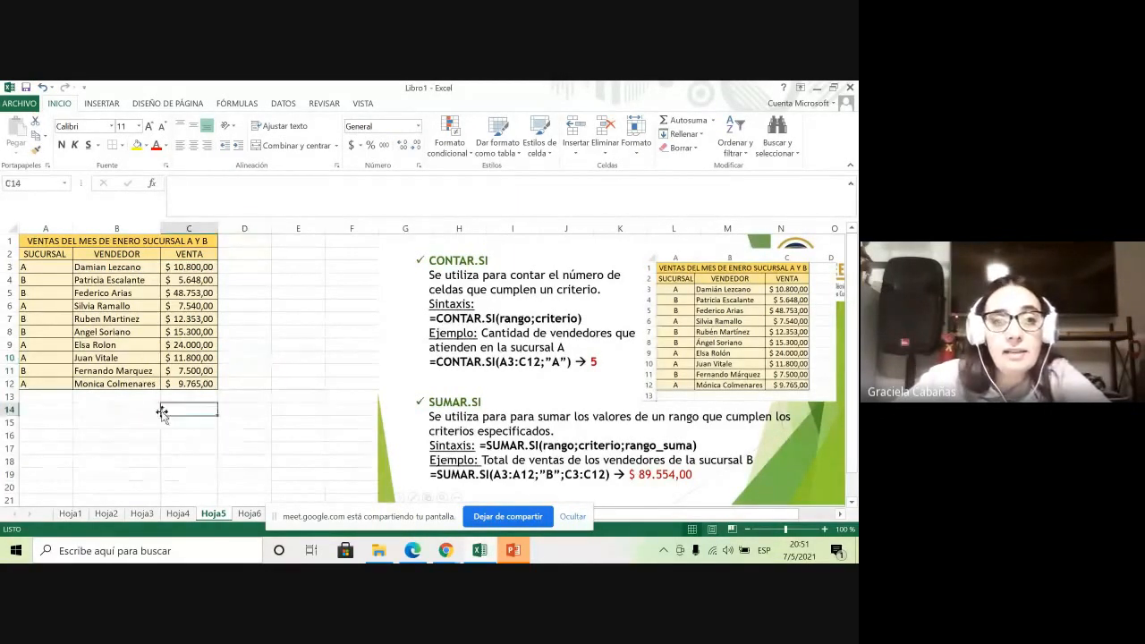
pyautogui.click(152, 182)
pyautogui.click(345, 386)
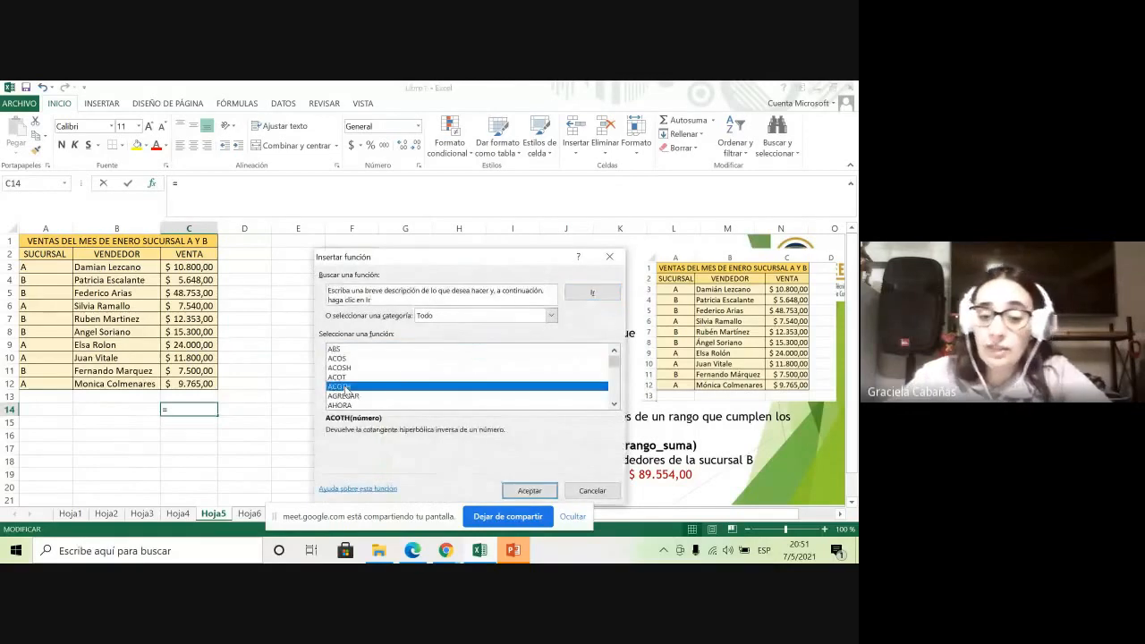
pyautogui.press('c')
pyautogui.scroll(-2, 374, 400)
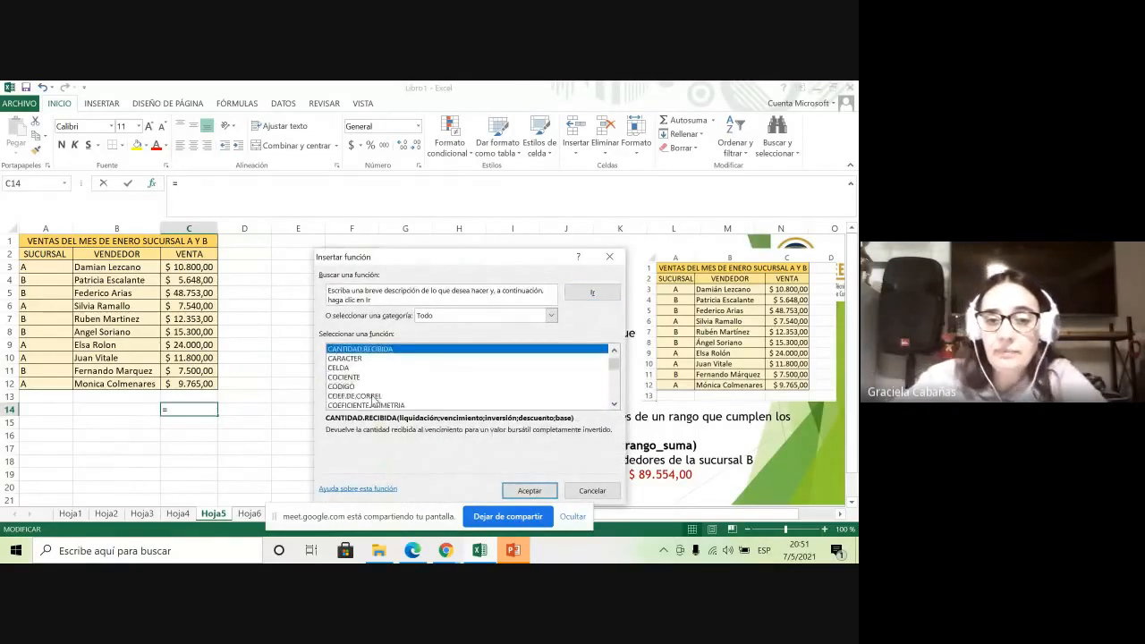
pyautogui.scroll(-3, 374, 400)
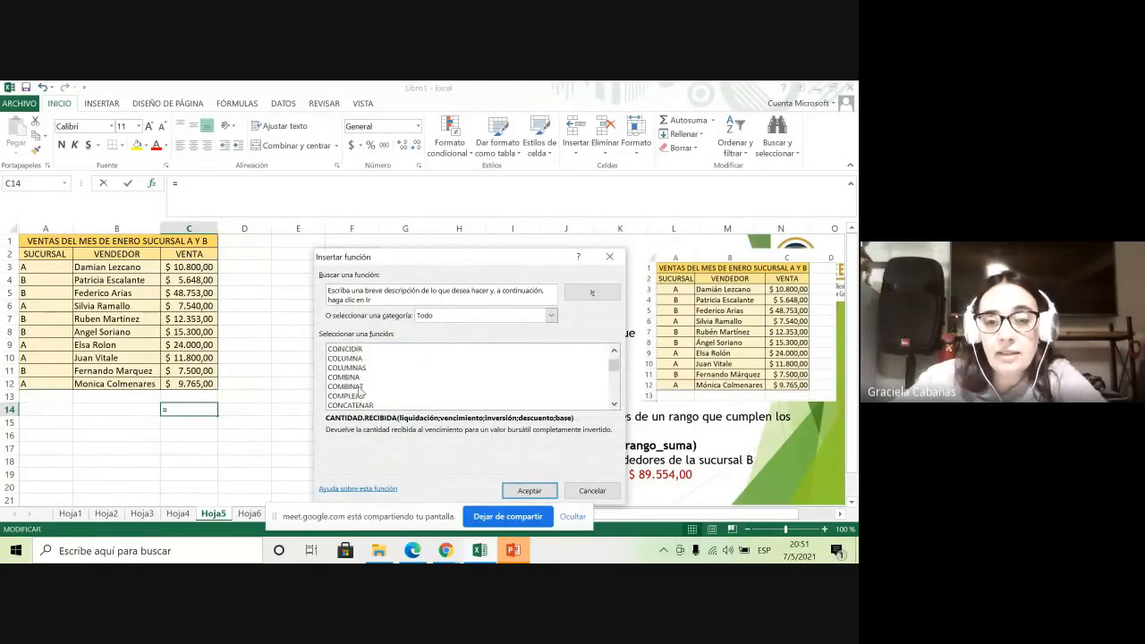
pyautogui.scroll(-1, 362, 393)
pyautogui.scroll(-3, 374, 400)
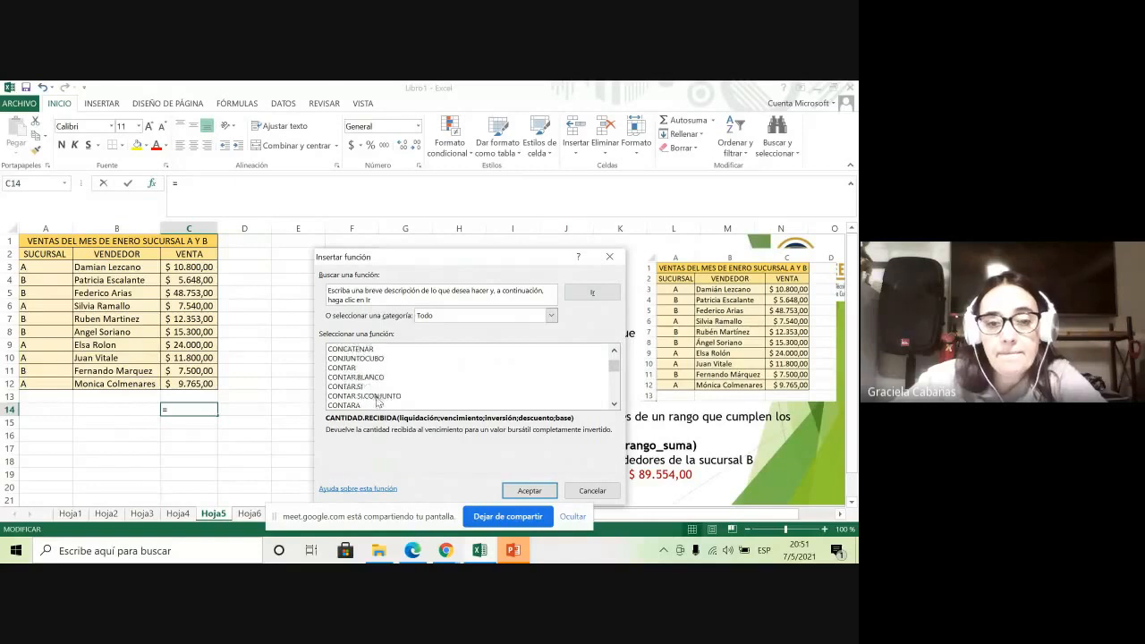
pyautogui.scroll(1, 366, 403)
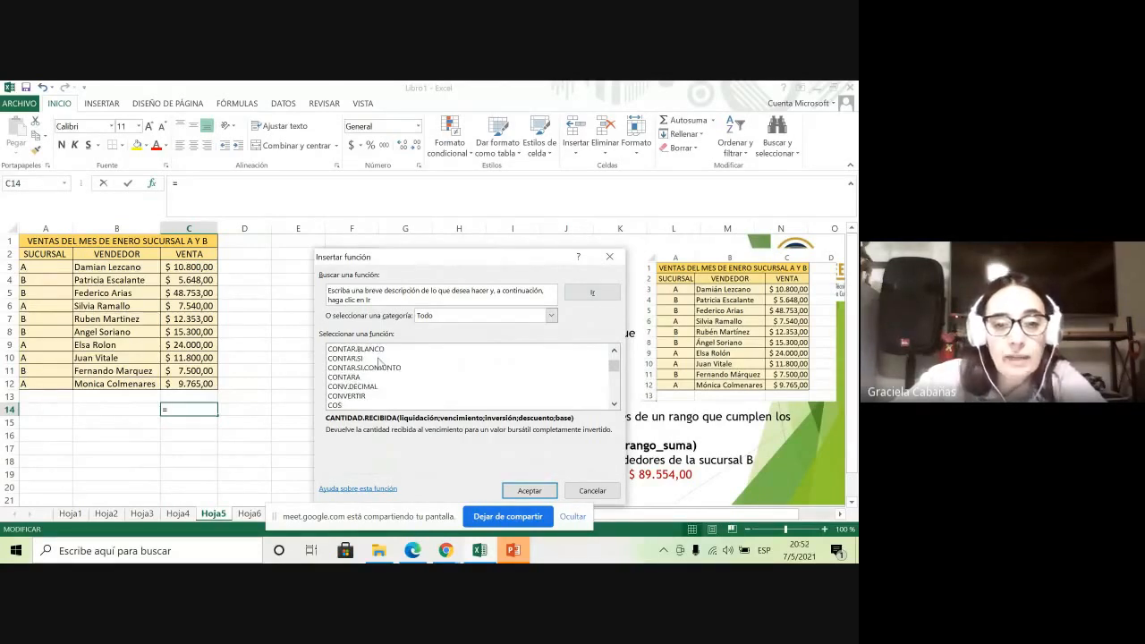
pyautogui.click(368, 359)
pyautogui.click(526, 491)
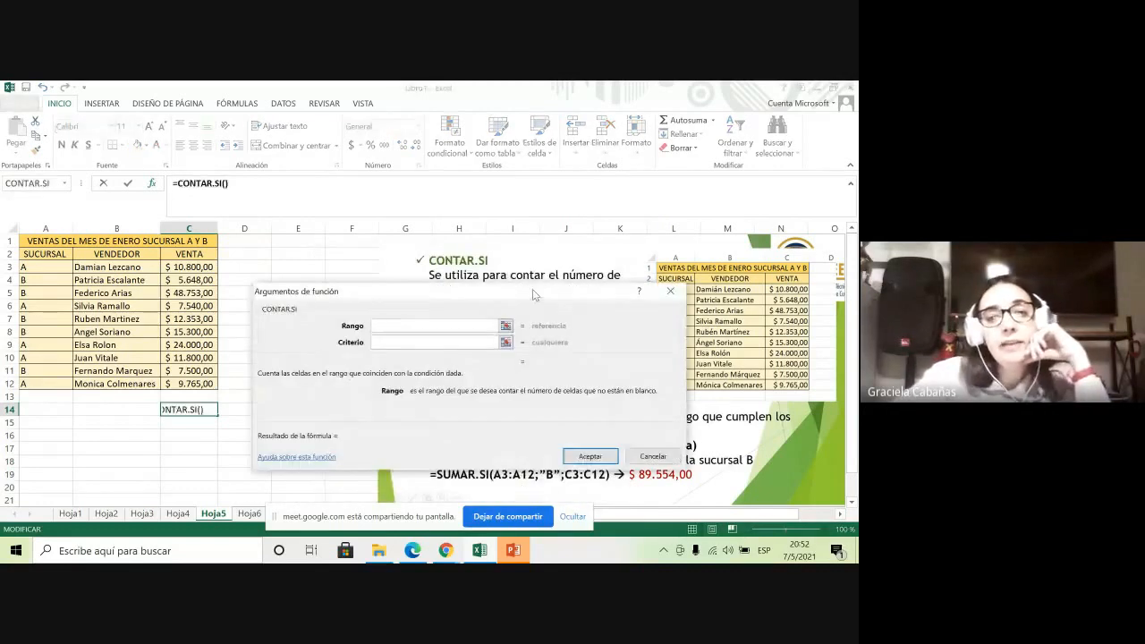
# Set CONTAR.SI's range to the SUCURSAL cells A3:A12 and its criterion to A, and accept the formula
pyautogui.moveTo(532, 286); pyautogui.dragTo(589, 265)
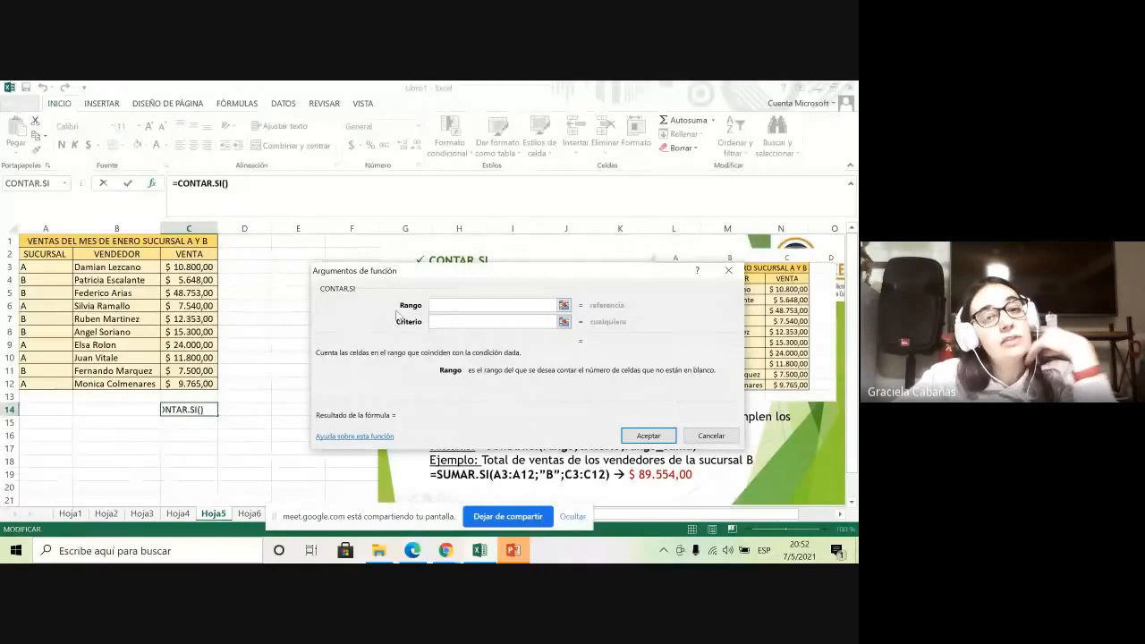
pyautogui.click(49, 269)
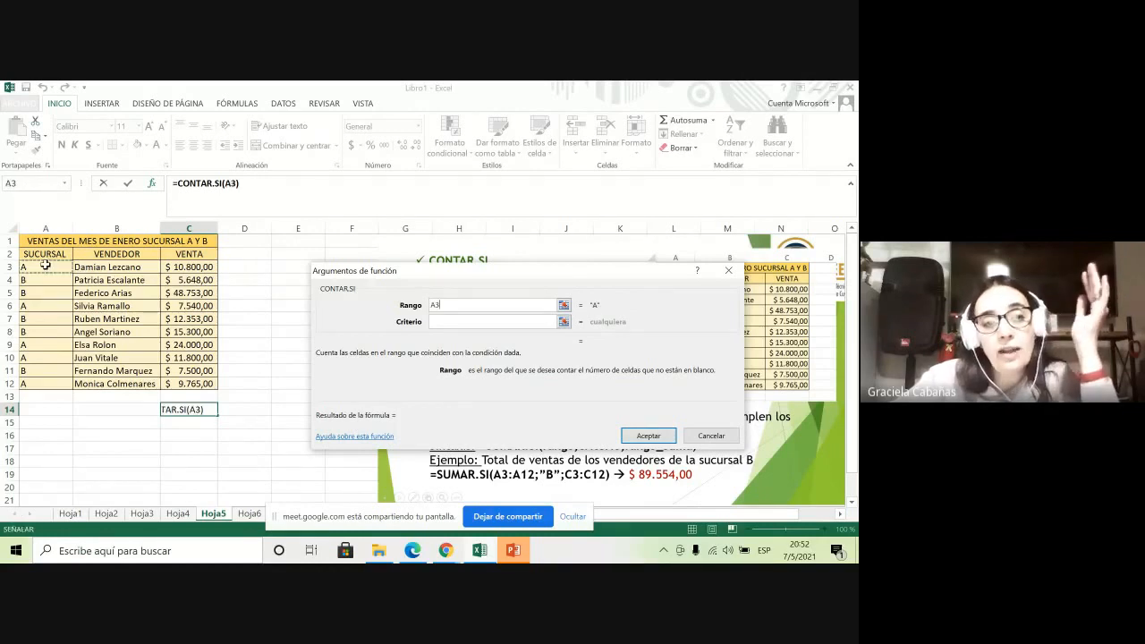
pyautogui.moveTo(42, 270); pyautogui.dragTo(41, 382)
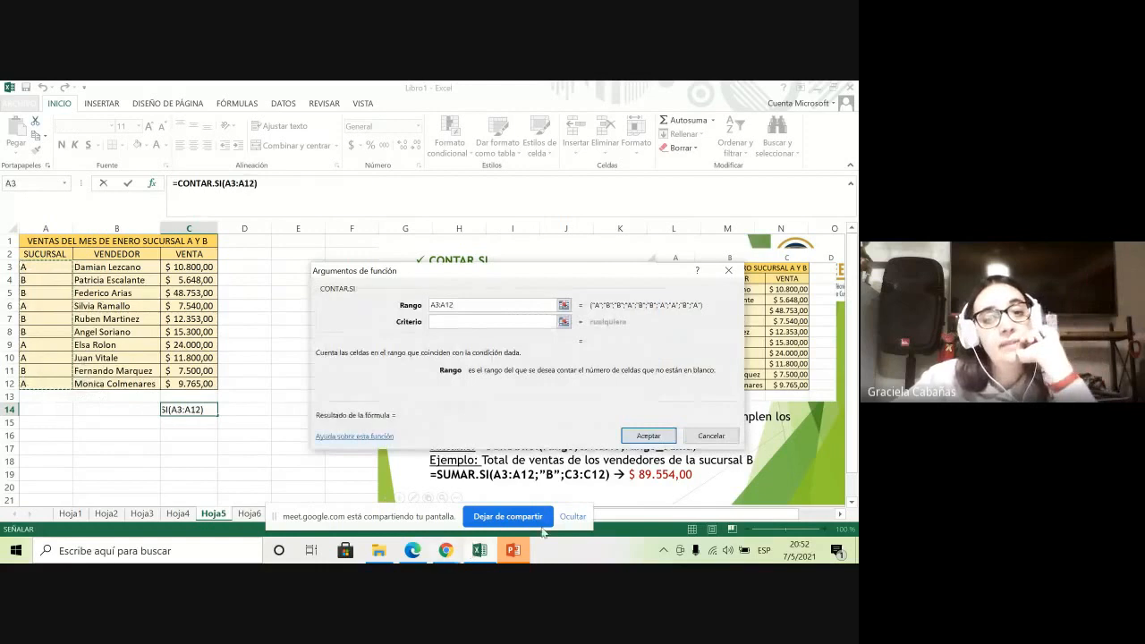
pyautogui.click(511, 322)
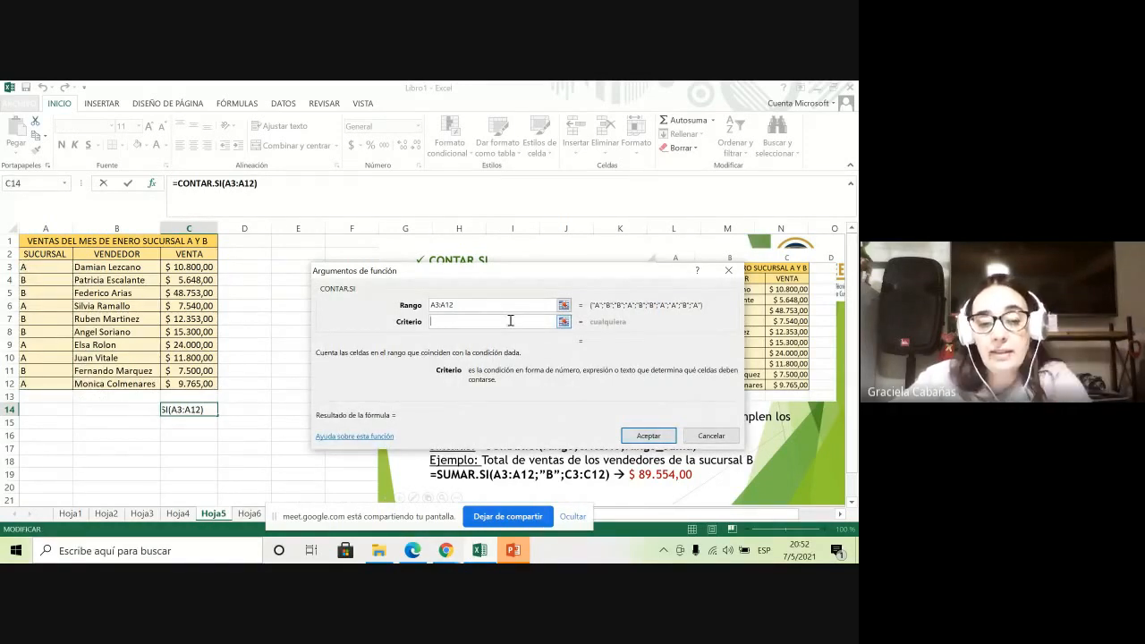
pyautogui.write('A')
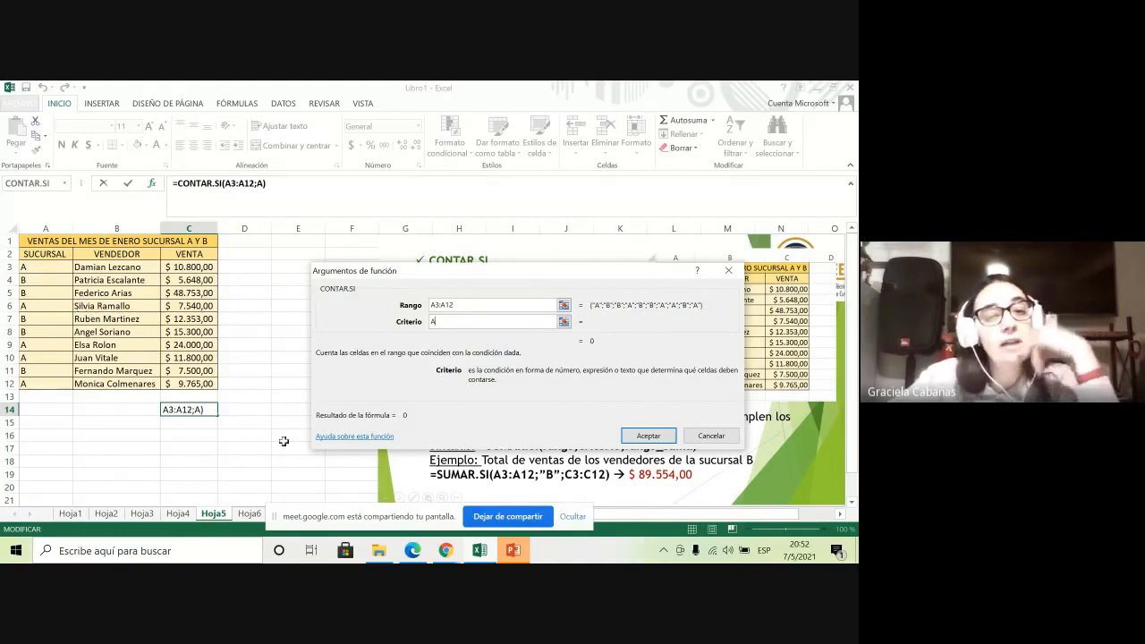
pyautogui.click(663, 439)
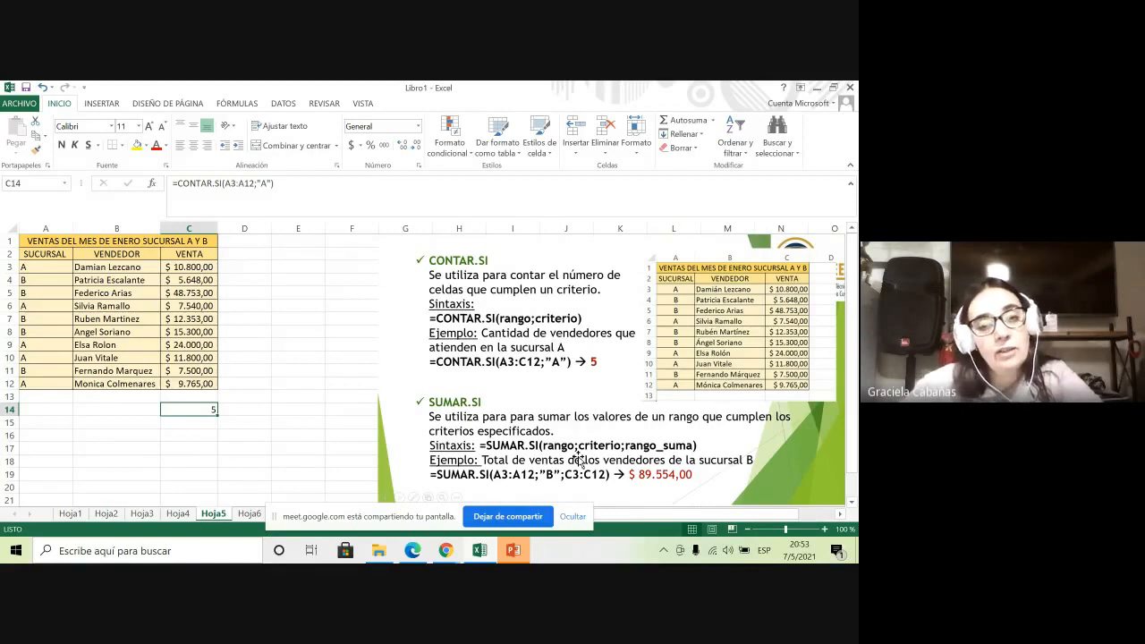
# Insert the SUMAR.SI function in cell C15, choosing it from the full function list
pyautogui.click(205, 424)
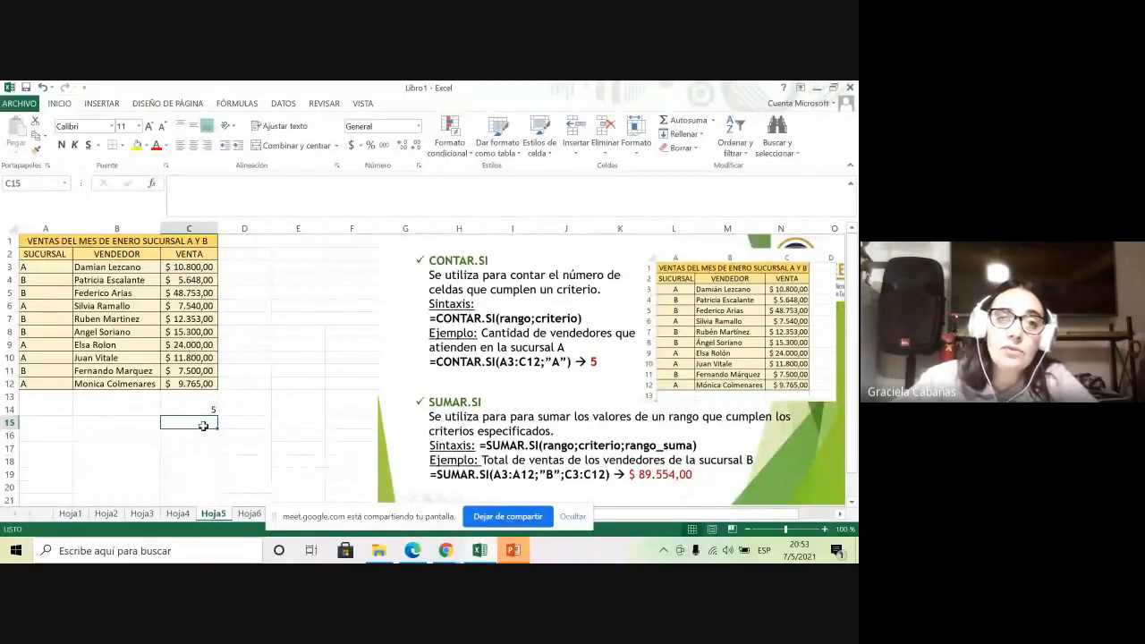
pyautogui.click(151, 183)
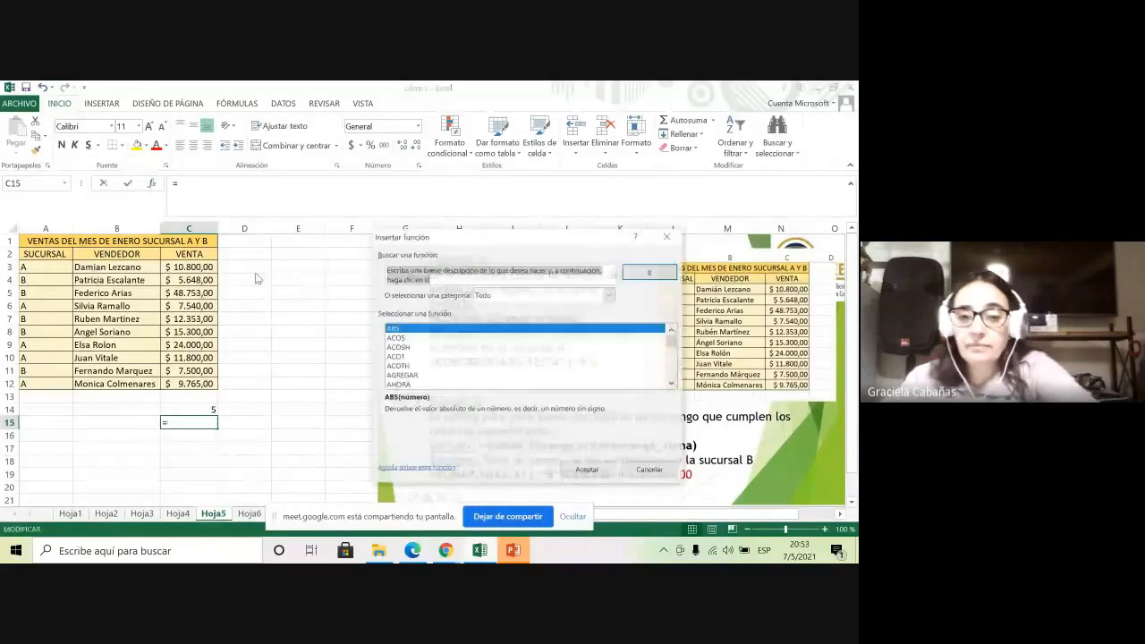
pyautogui.click(398, 367)
pyautogui.press('s')
pyautogui.scroll(-4, 408, 371)
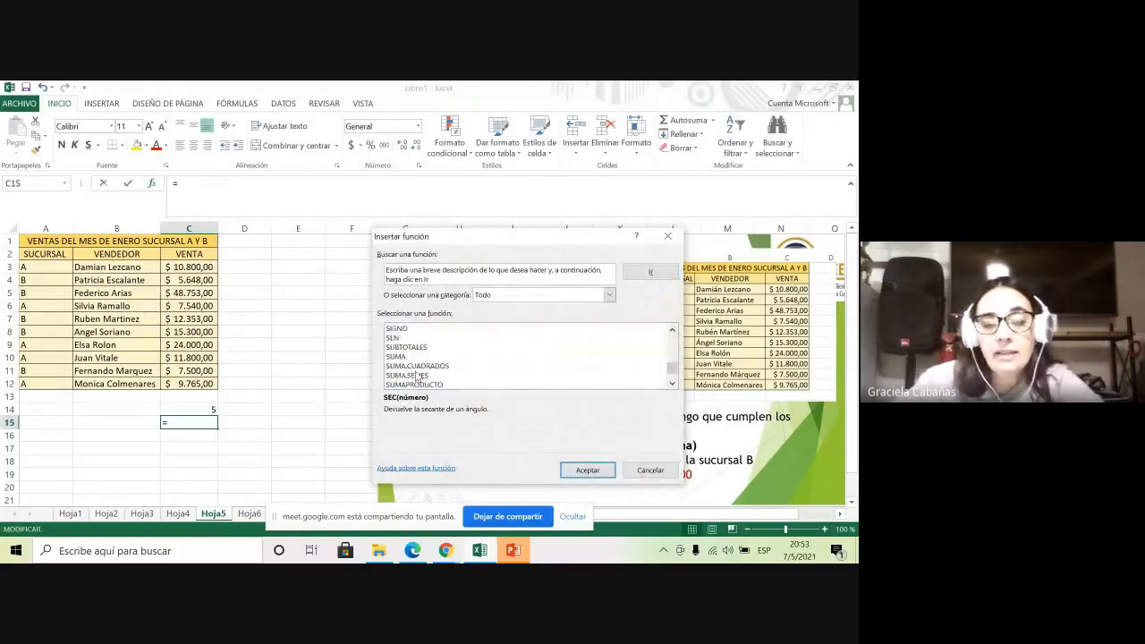
pyautogui.scroll(-1, 417, 377)
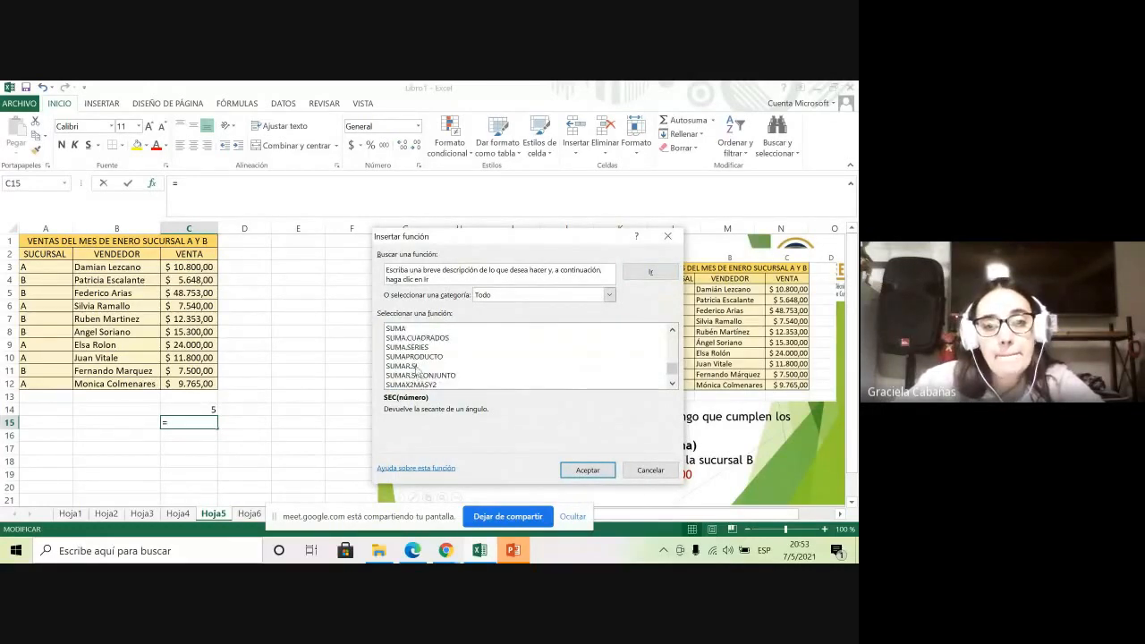
pyautogui.click(420, 366)
pyautogui.click(586, 470)
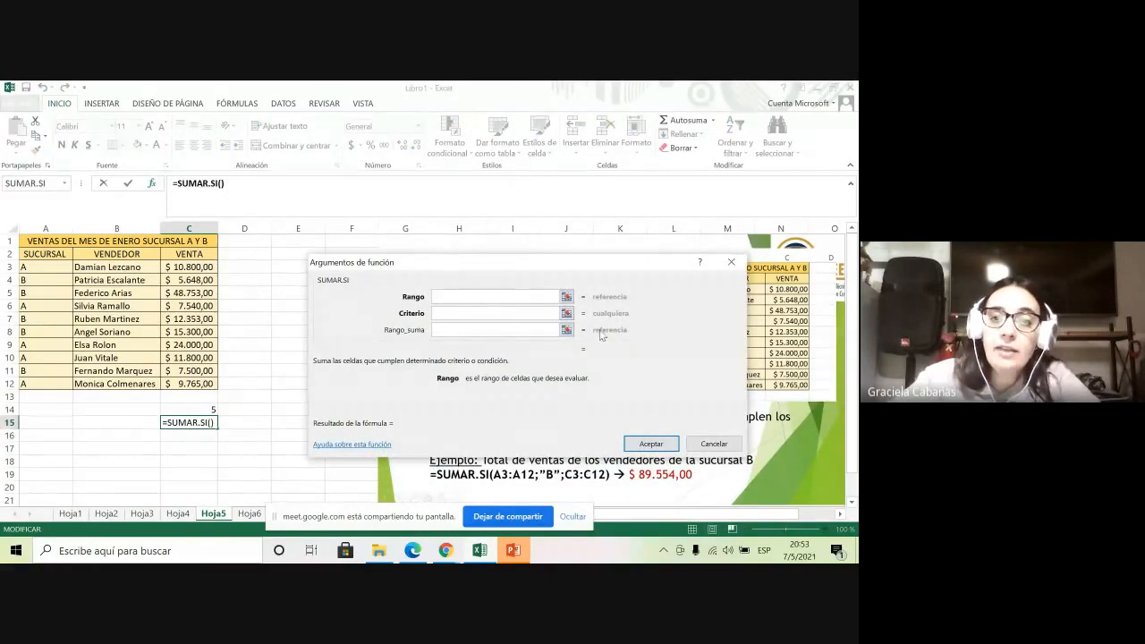
# Set SUMAR.SI's range to A3:A12, its criterion to A and its sum range to C3:C12, and accept the formula
pyautogui.moveTo(602, 268); pyautogui.dragTo(621, 288)
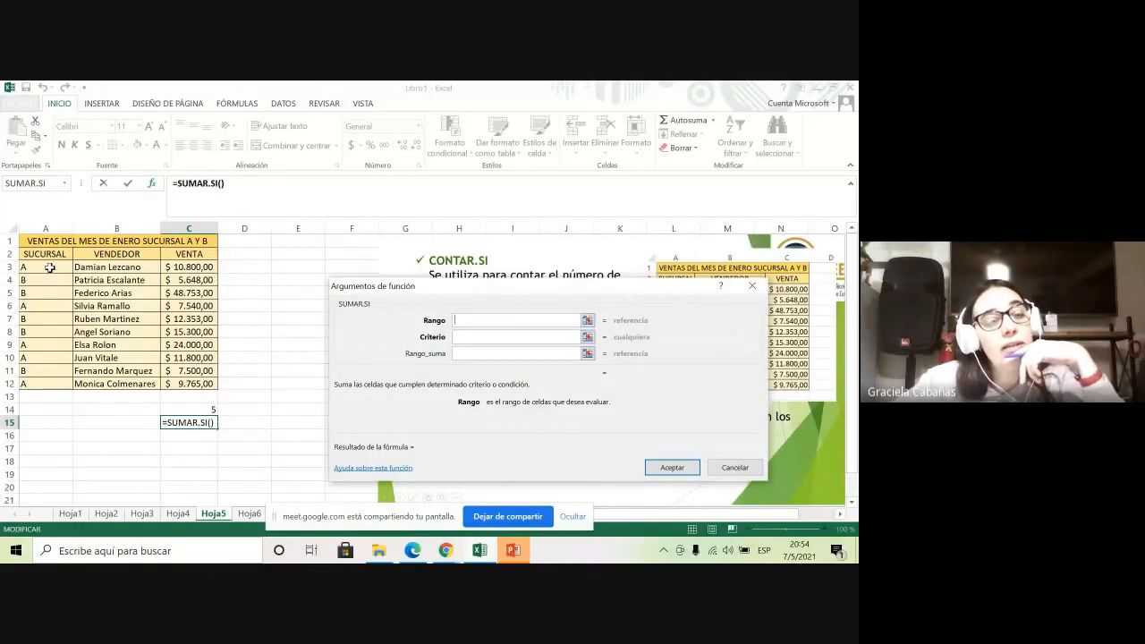
pyautogui.moveTo(50, 270); pyautogui.dragTo(44, 380)
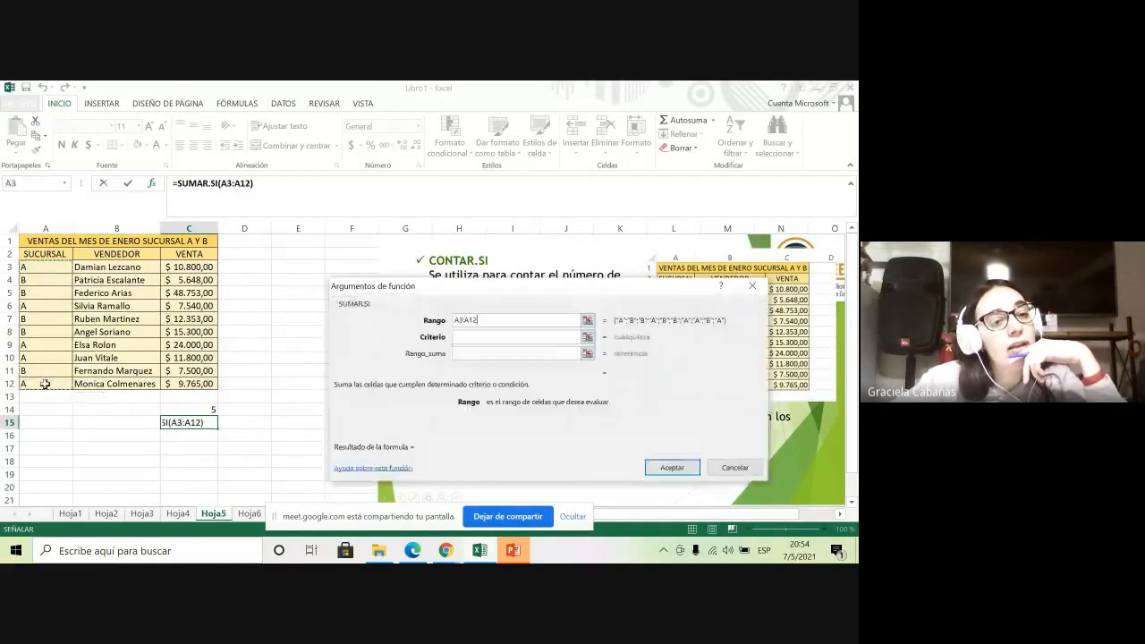
pyautogui.click(457, 336)
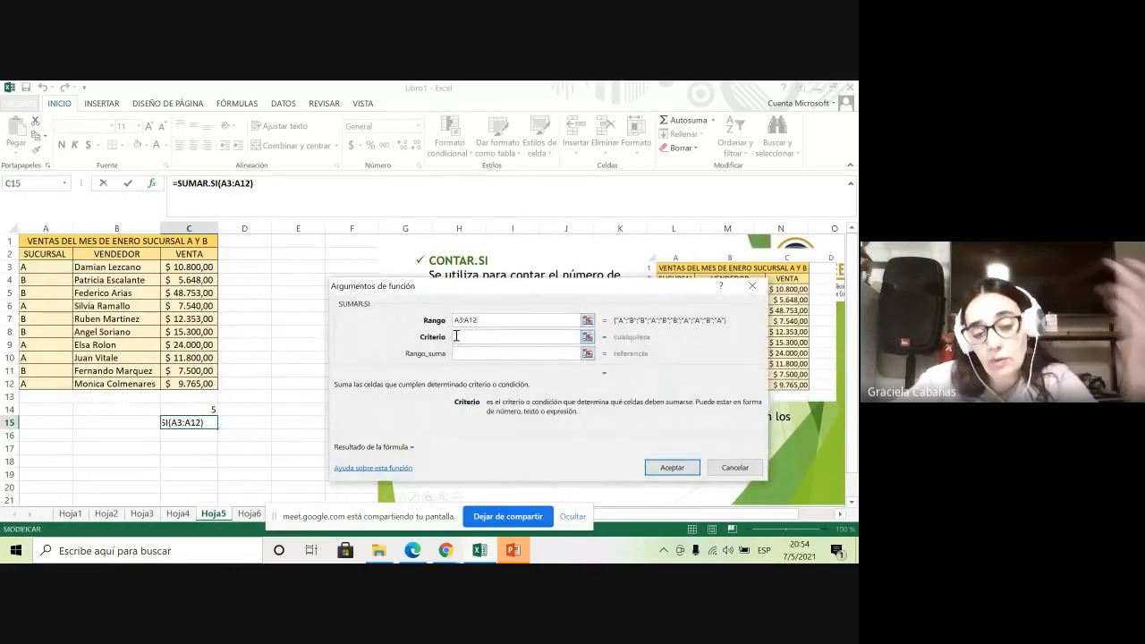
pyautogui.write('A')
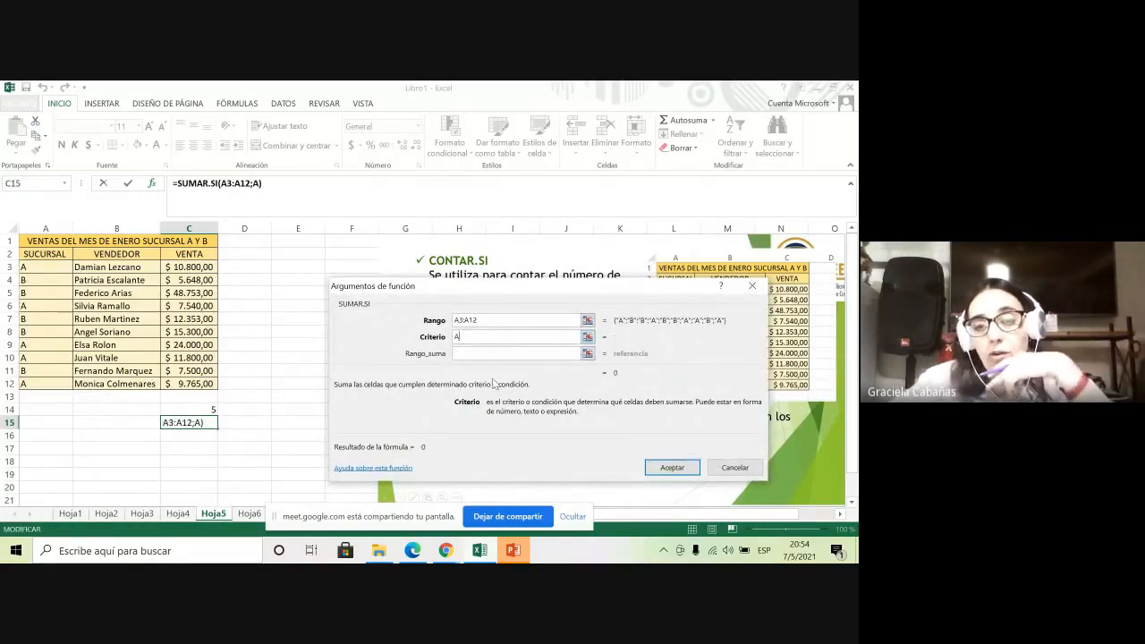
pyautogui.click(478, 352)
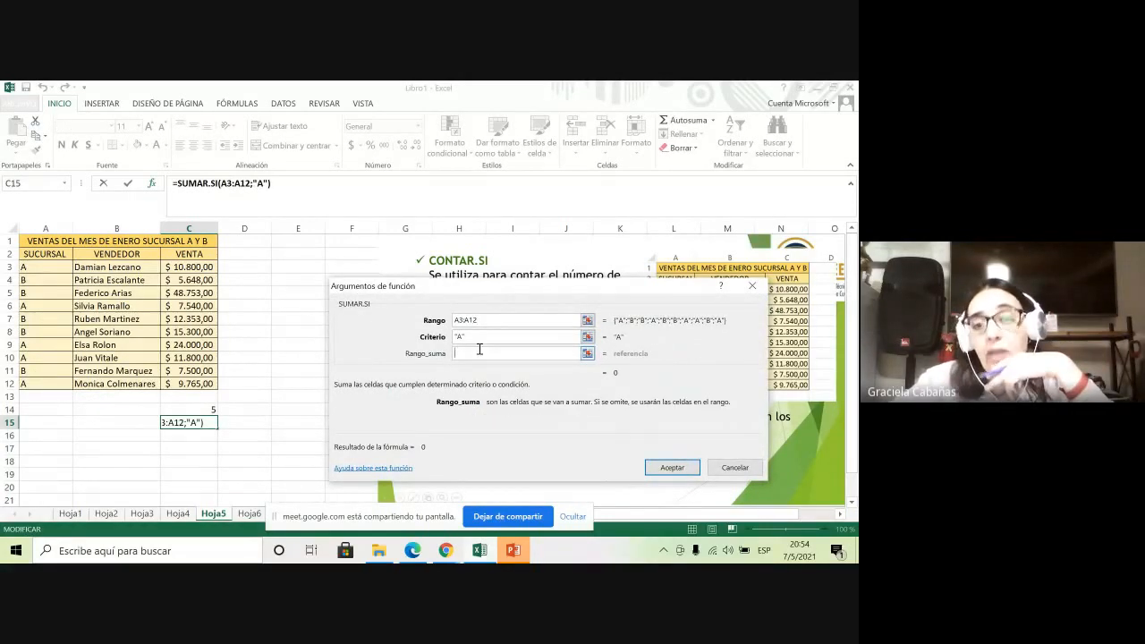
pyautogui.click(186, 267)
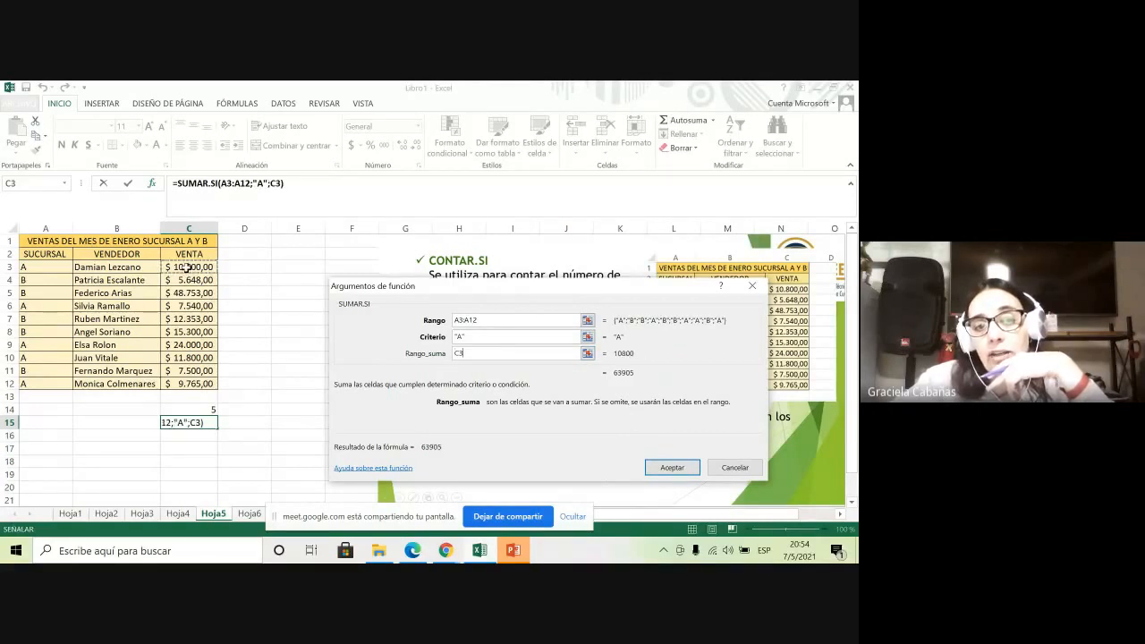
pyautogui.moveTo(186, 267); pyautogui.dragTo(188, 383)
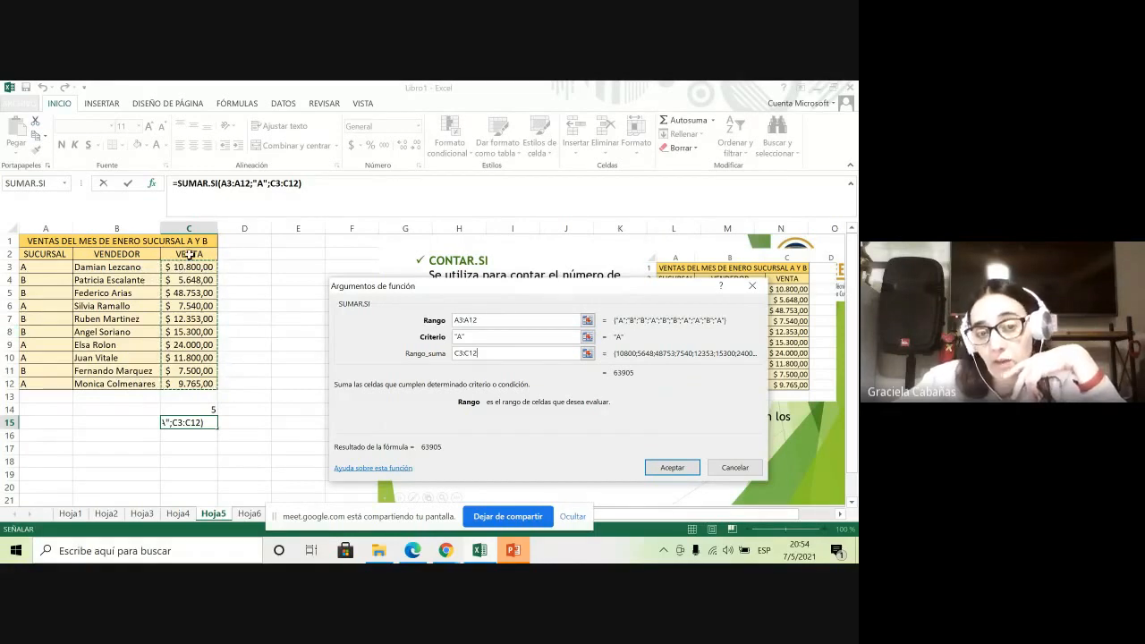
pyautogui.click(670, 467)
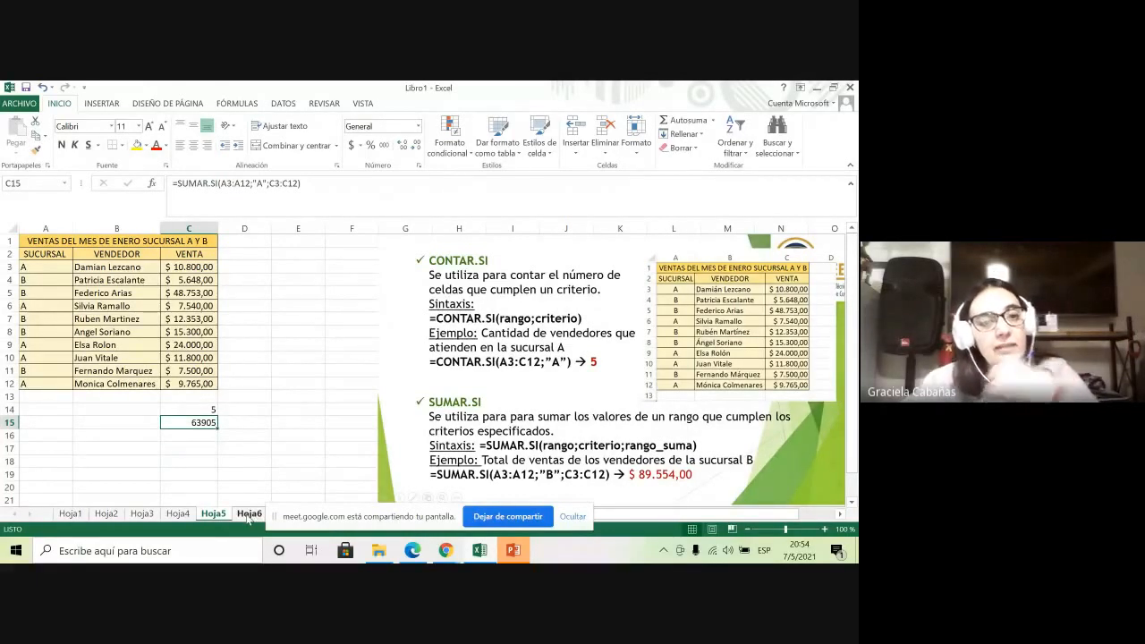
# Switch to sheet Hoja6 and select the first COMISIÓN cell, D3
pyautogui.click(249, 515)
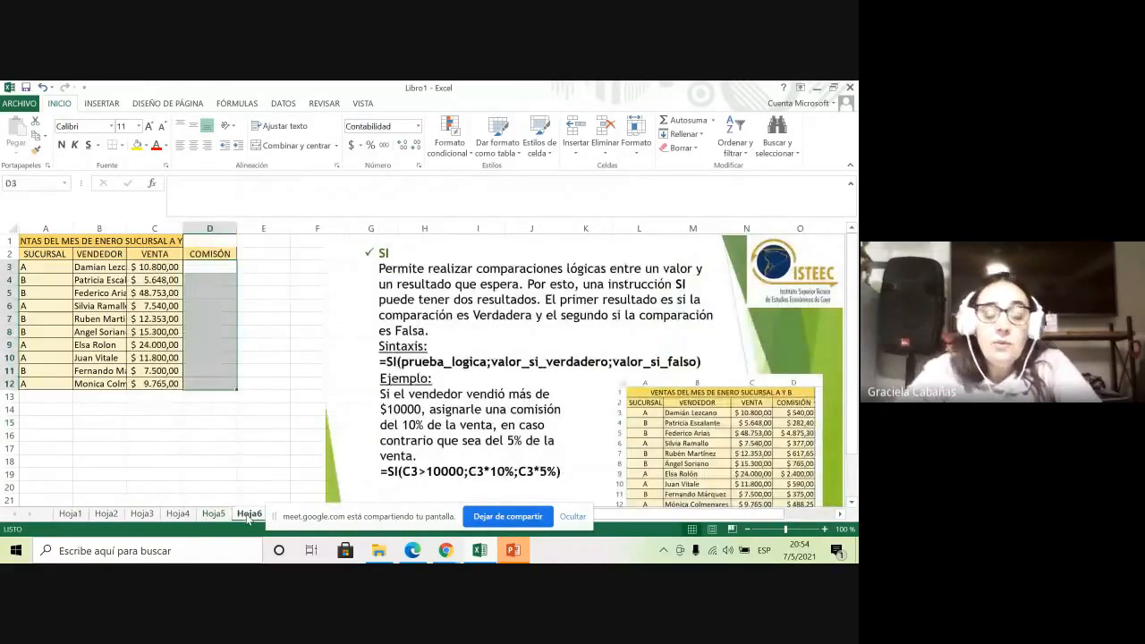
pyautogui.click(212, 384)
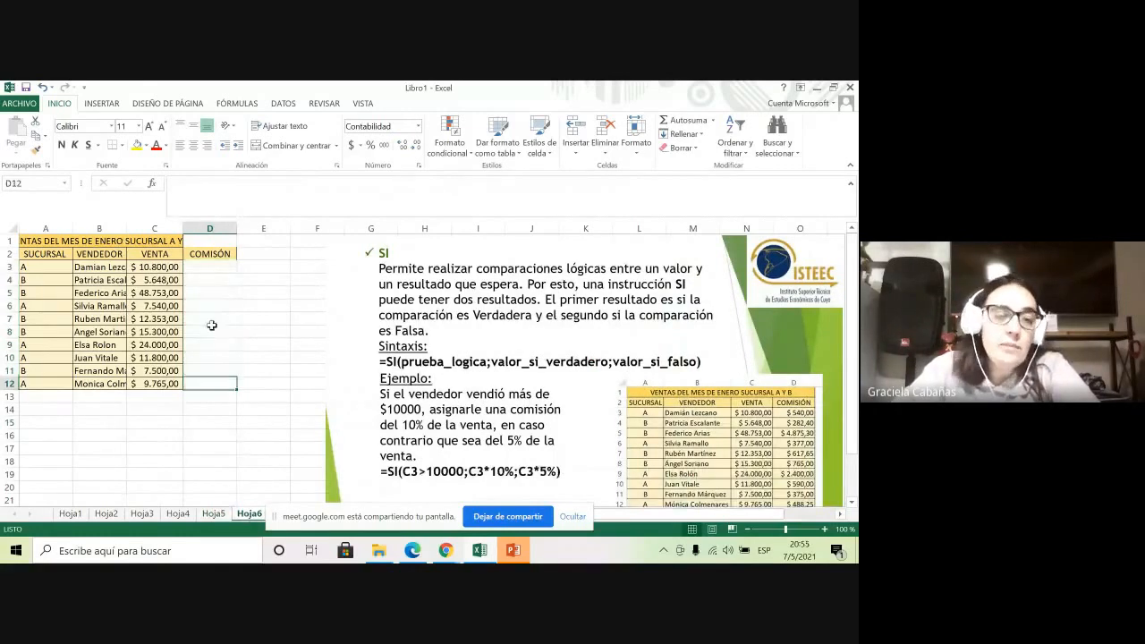
pyautogui.click(211, 267)
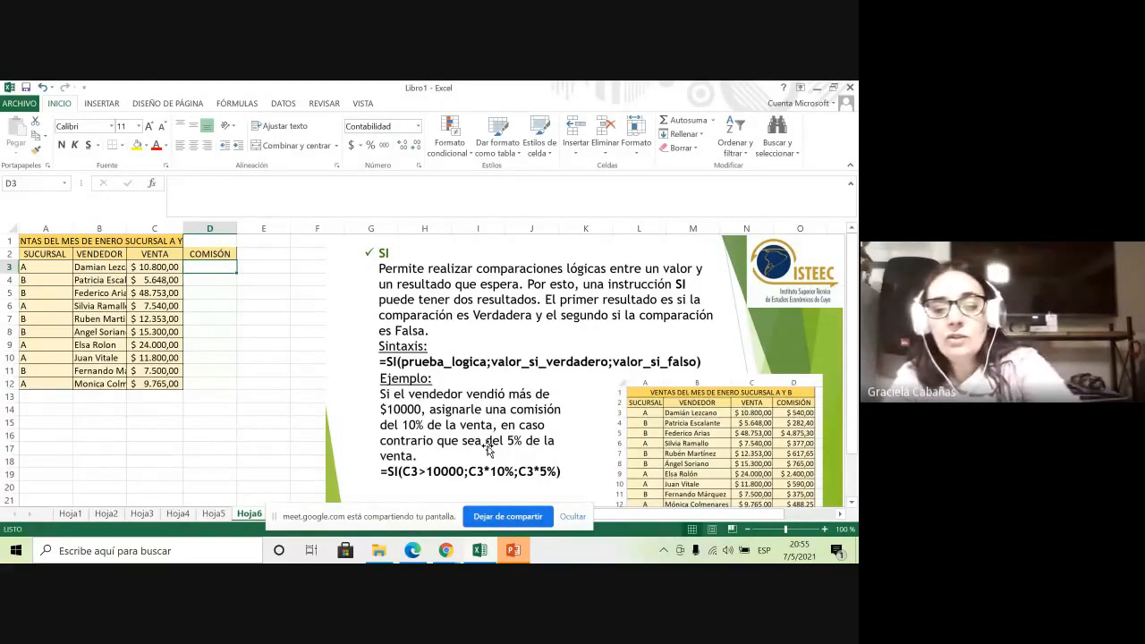
# Enter the commission formula =C3*5% in cell D3 and fill it down to D12
pyautogui.write('=')
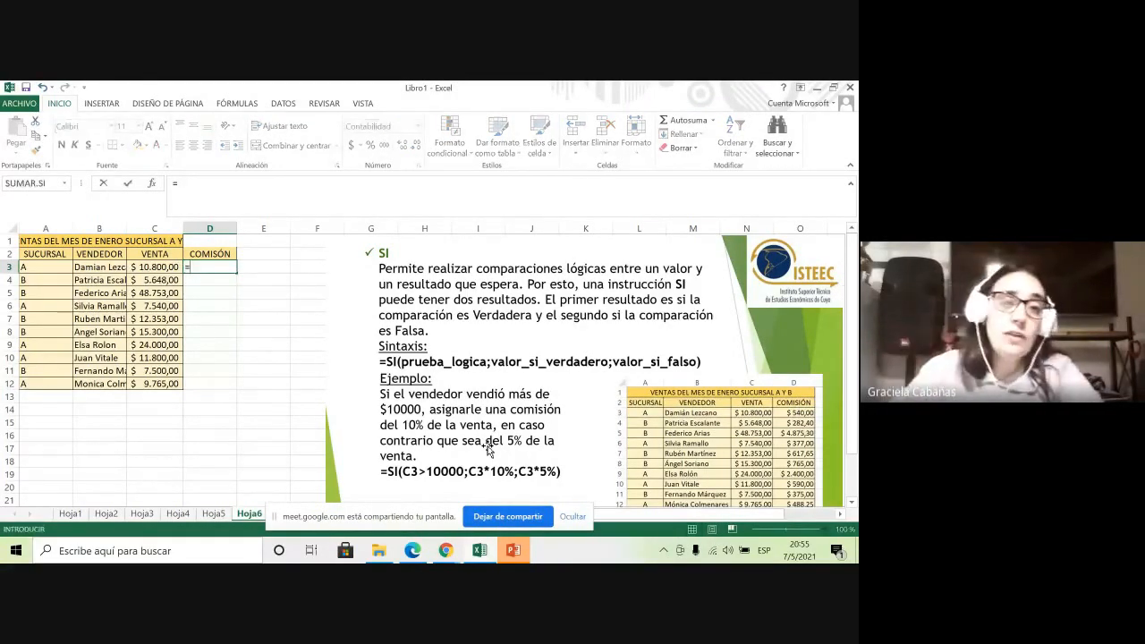
pyautogui.click(161, 266)
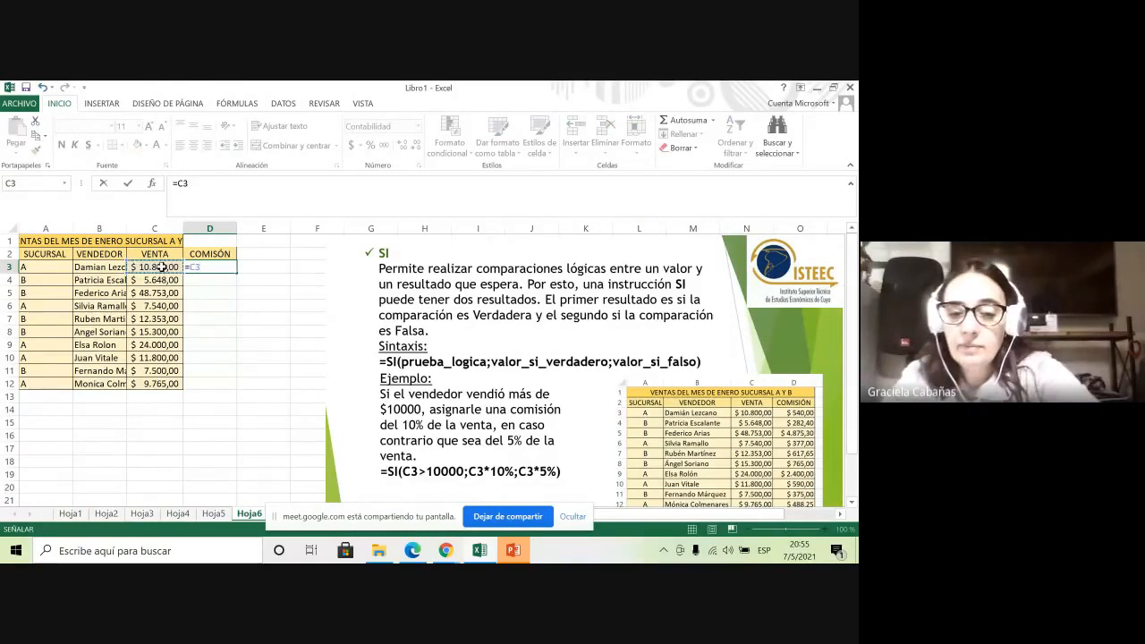
pyautogui.write('*5%')
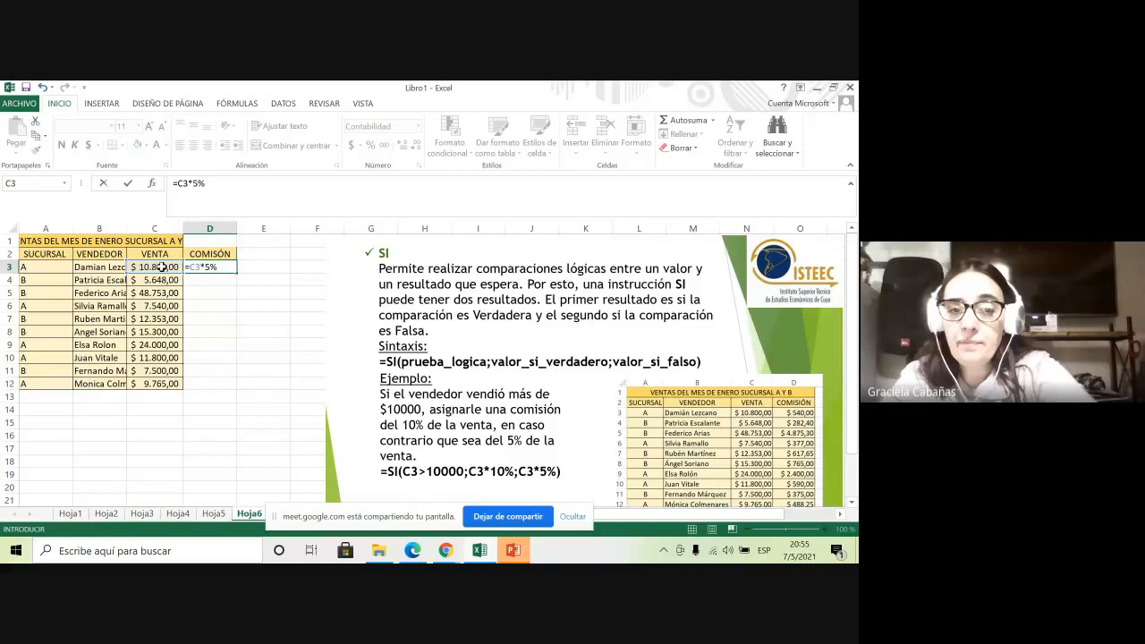
pyautogui.press('Return')
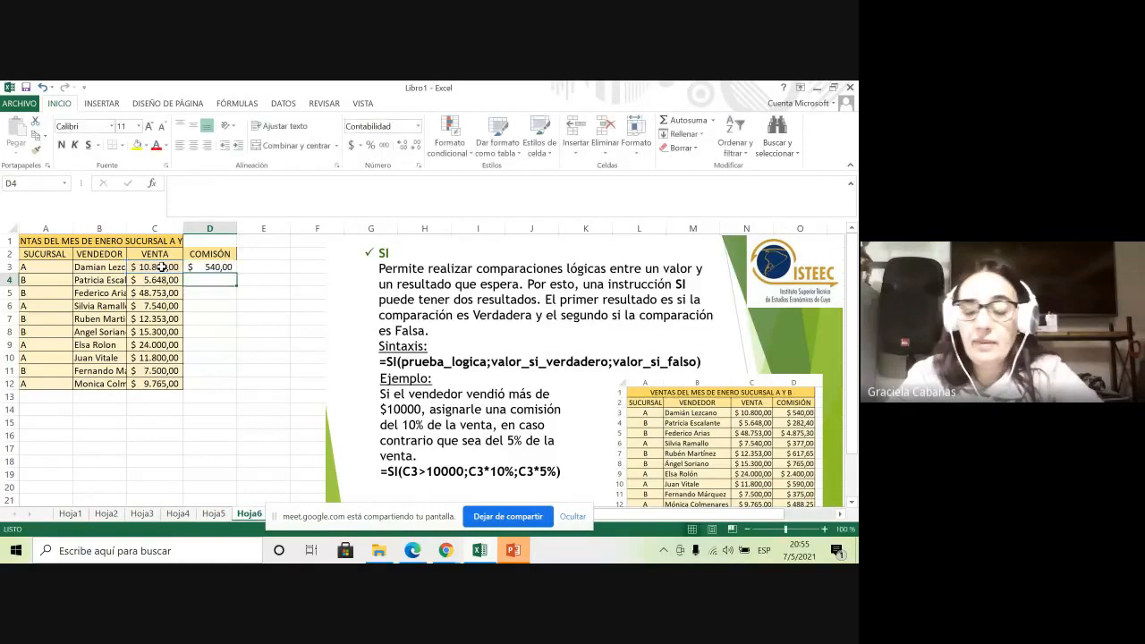
pyautogui.click(223, 266)
pyautogui.moveTo(236, 274); pyautogui.dragTo(224, 390)
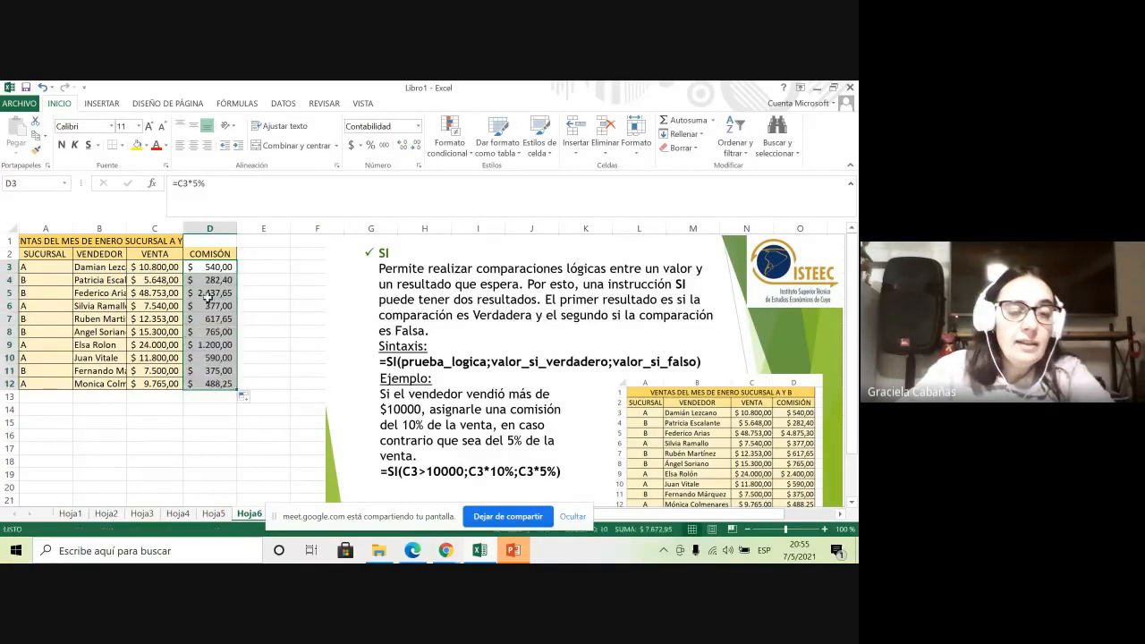
# Clear the commission formulas from cells D3:D12
pyautogui.click(199, 267)
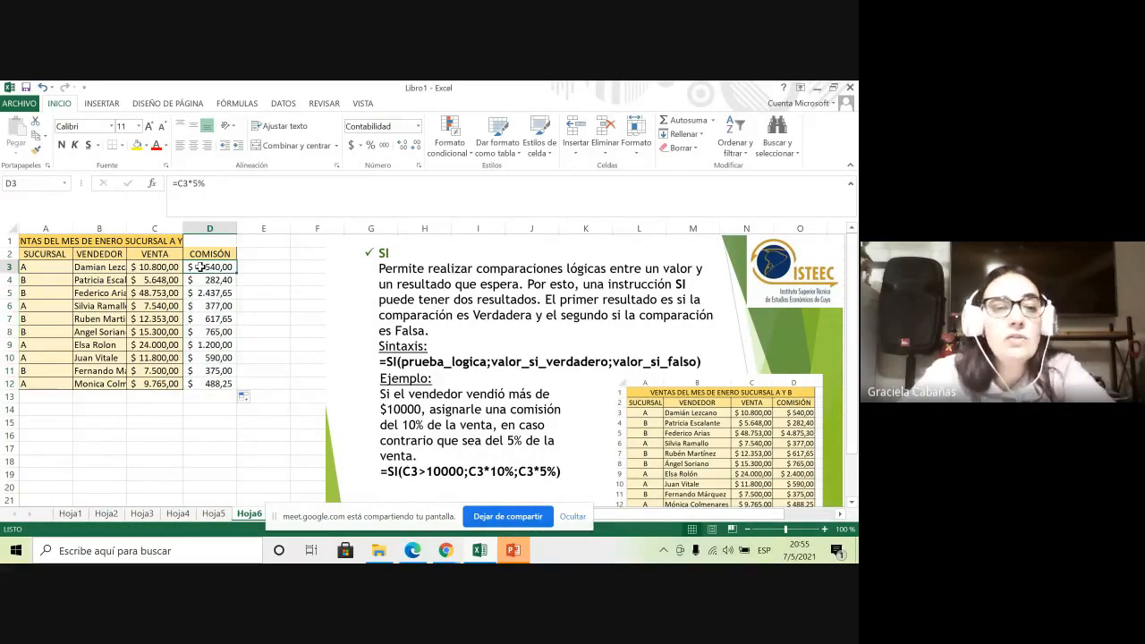
pyautogui.moveTo(199, 266); pyautogui.dragTo(209, 384)
pyautogui.press('Delete')
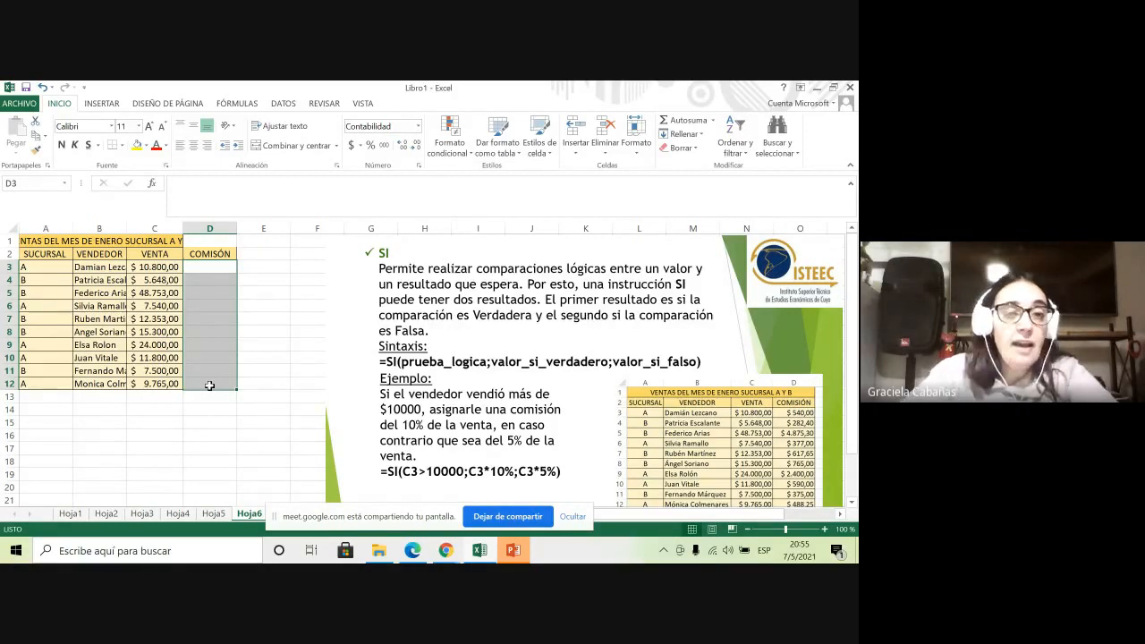
# Insert the SI function in cell D3, choosing it from the full function list
pyautogui.click(219, 267)
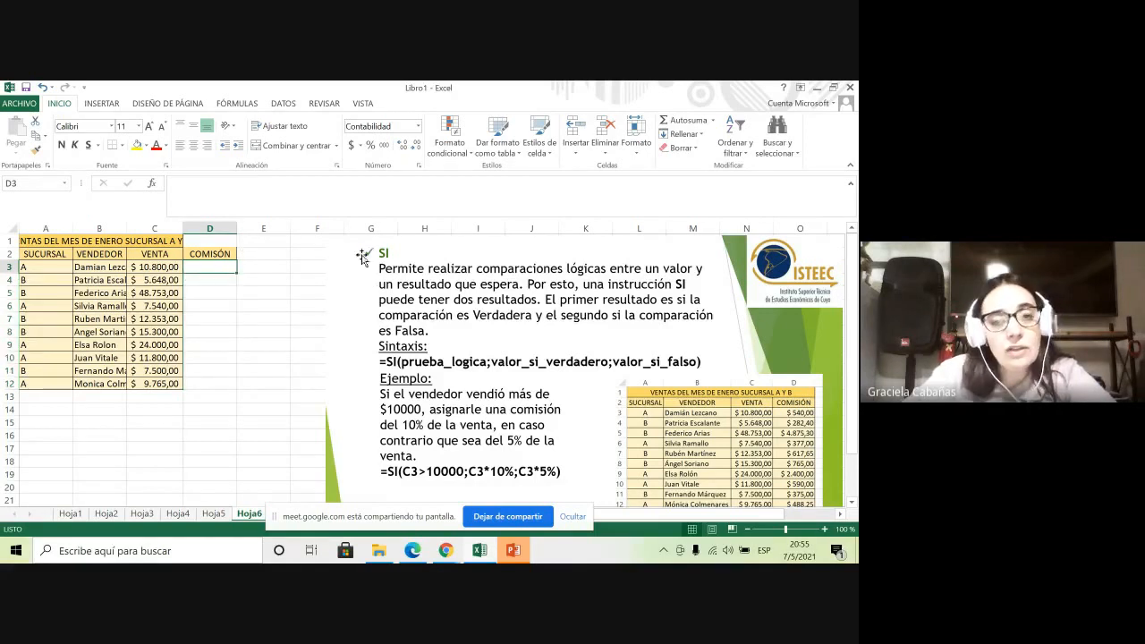
pyautogui.click(152, 185)
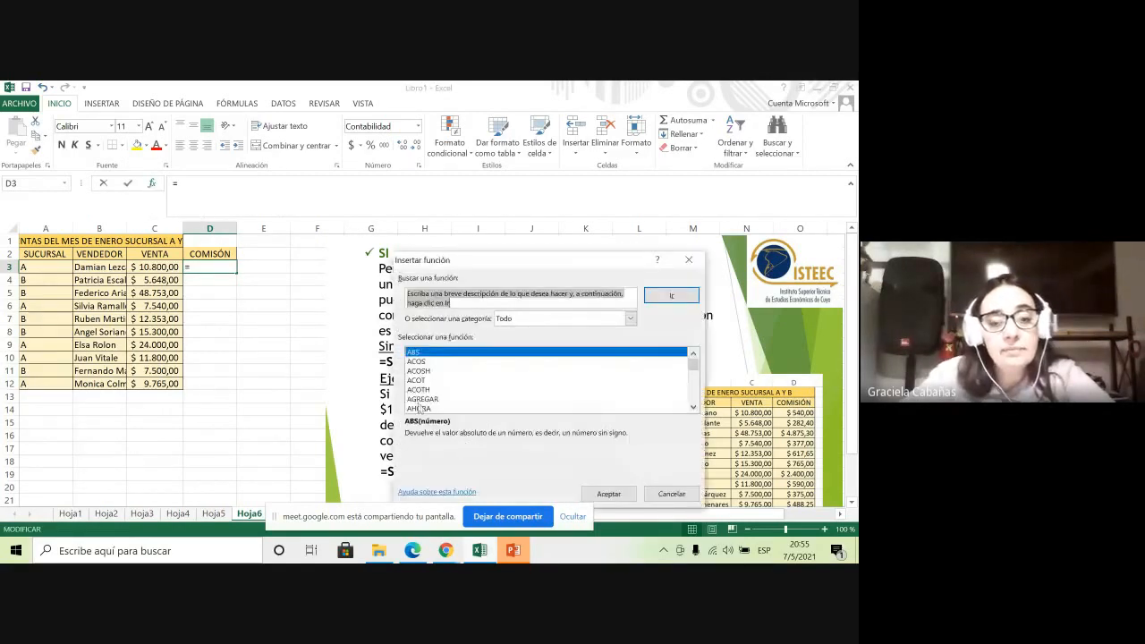
pyautogui.click(428, 400)
pyautogui.press('s')
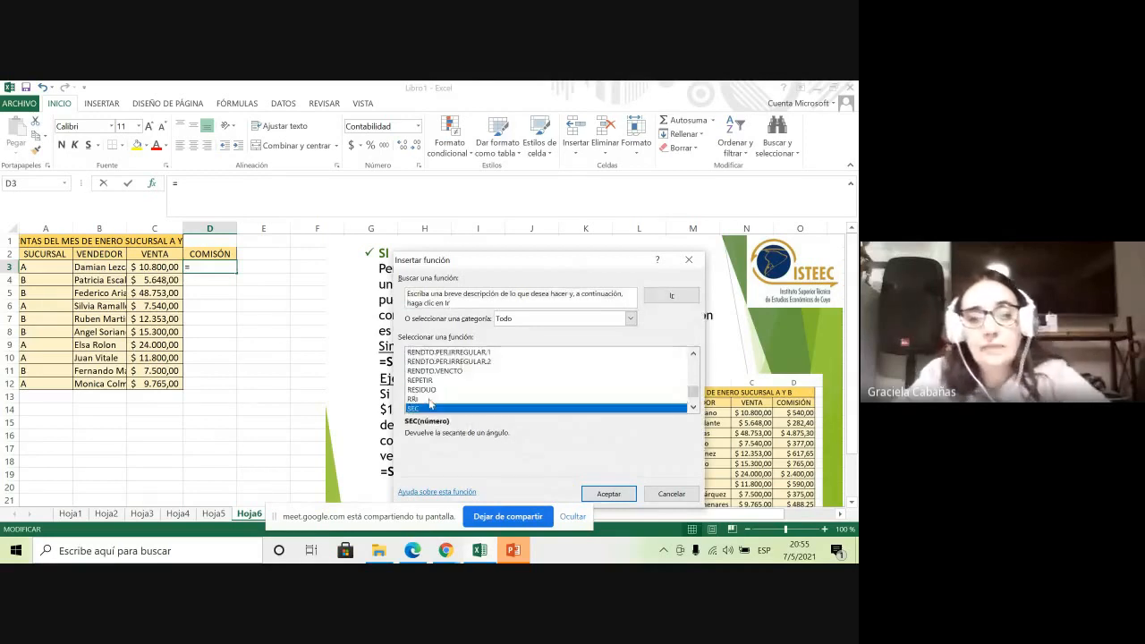
pyautogui.scroll(-3, 428, 400)
pyautogui.click(427, 383)
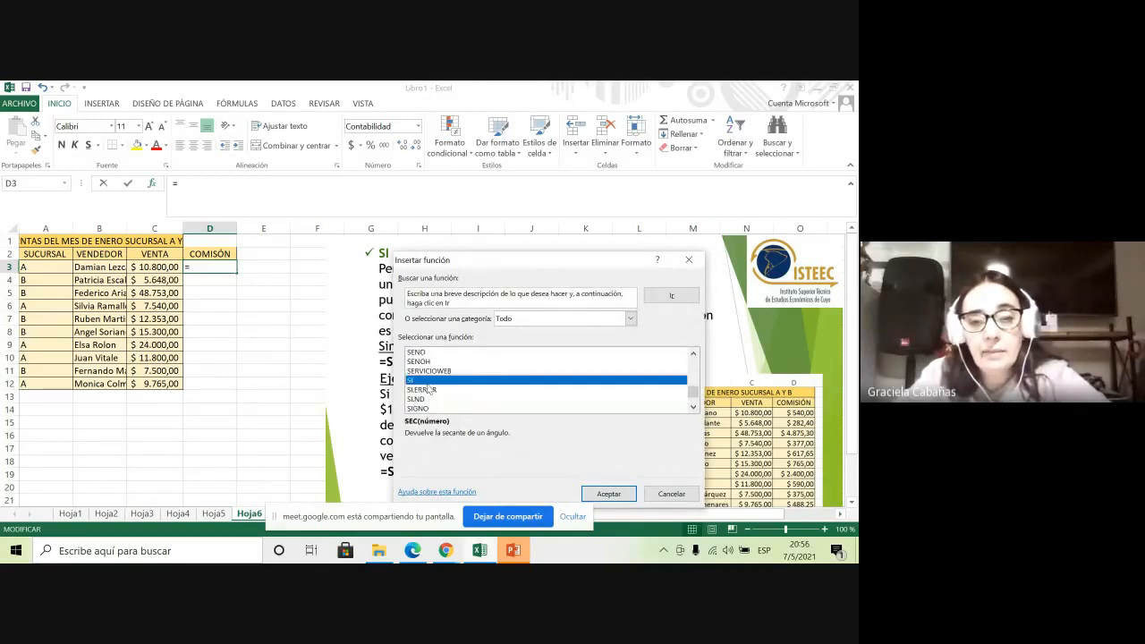
pyautogui.click(597, 491)
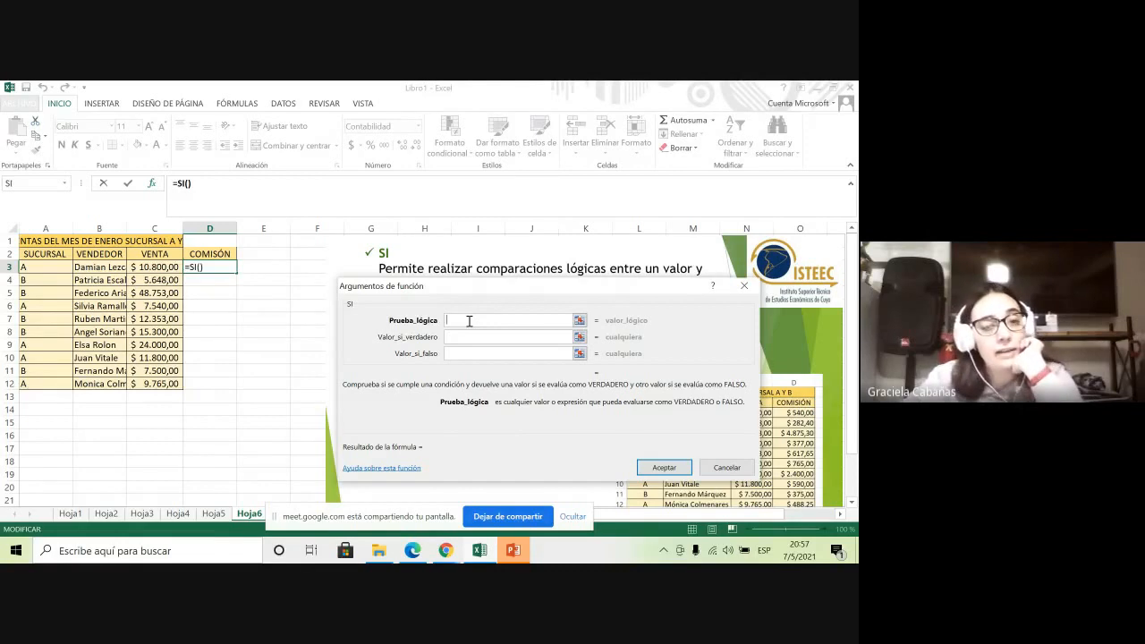
# Set SI's logical test to C3>10000 and its value if true to C3*5%
pyautogui.click(162, 269)
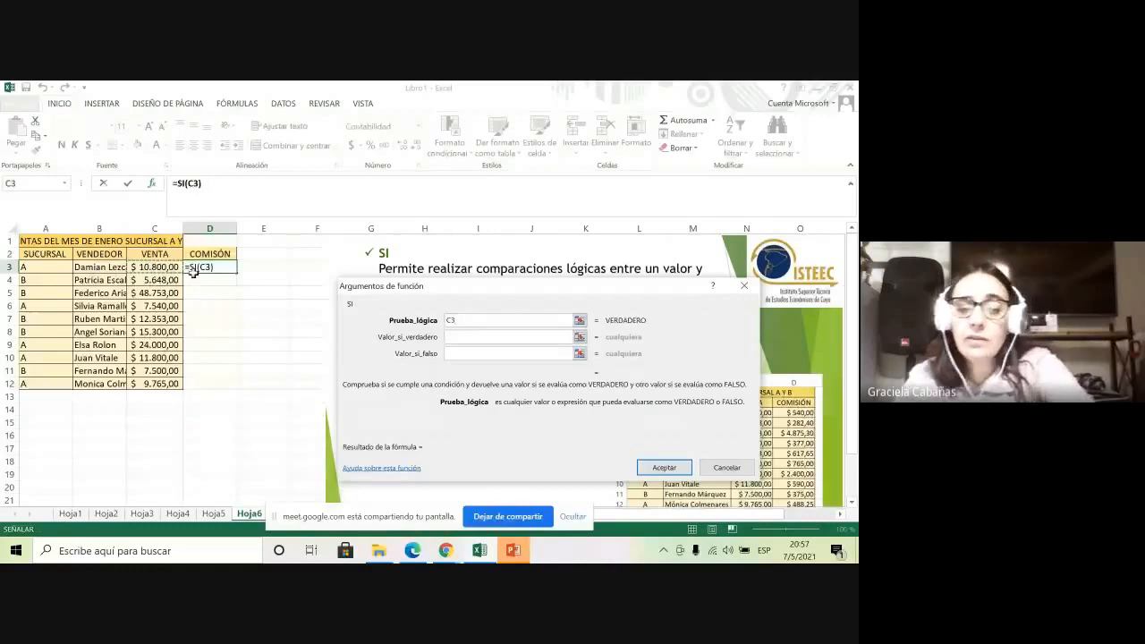
pyautogui.write('>1')
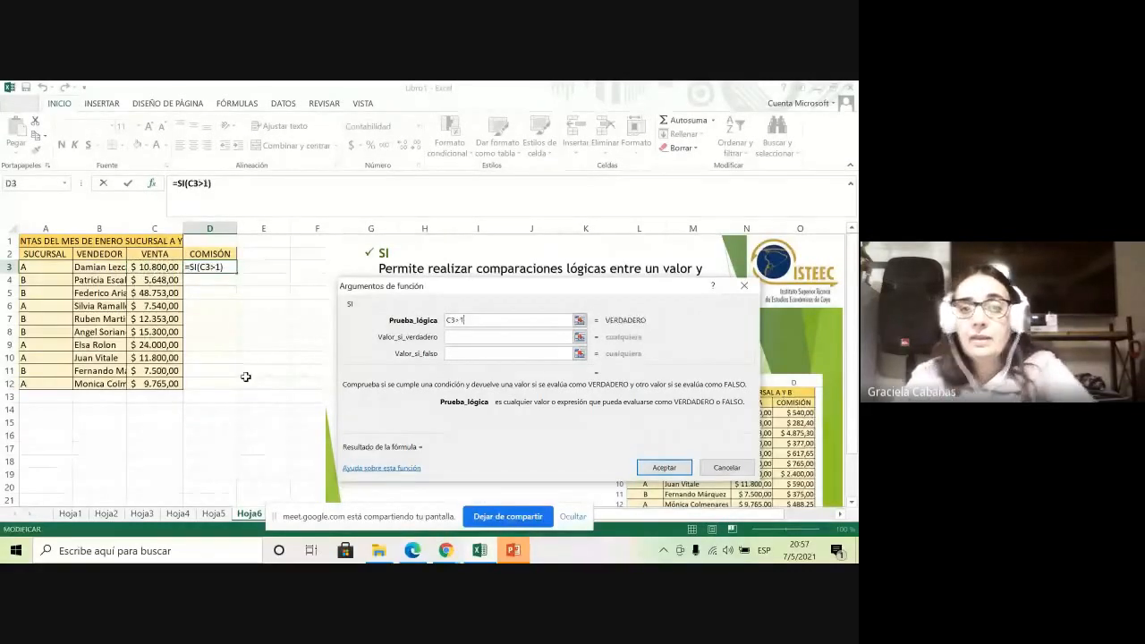
pyautogui.write('0000')
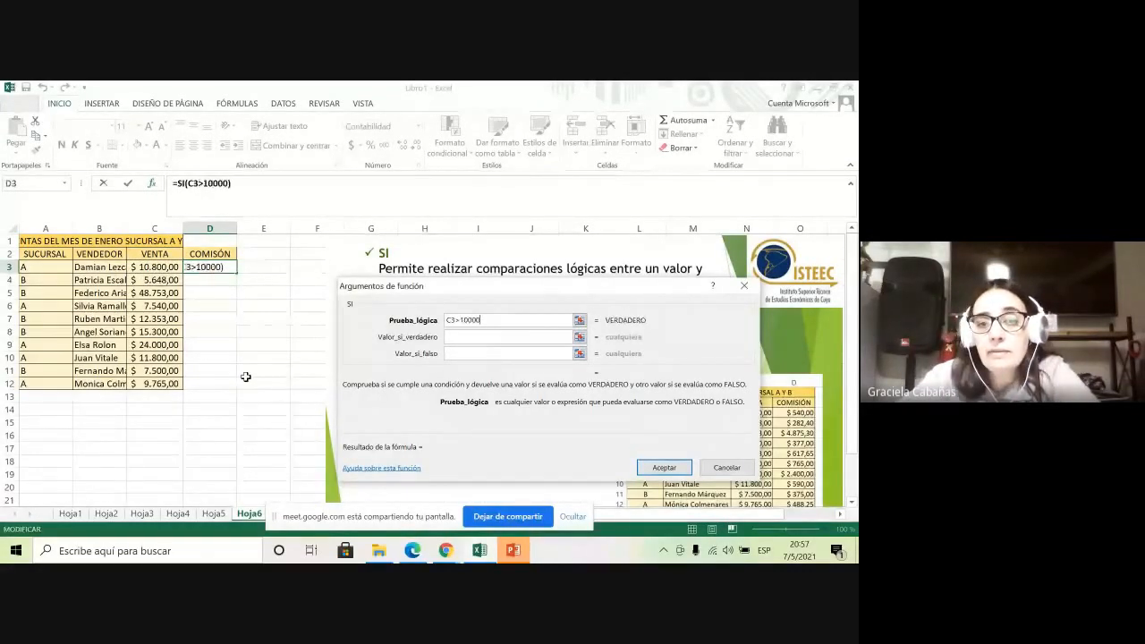
pyautogui.click(509, 337)
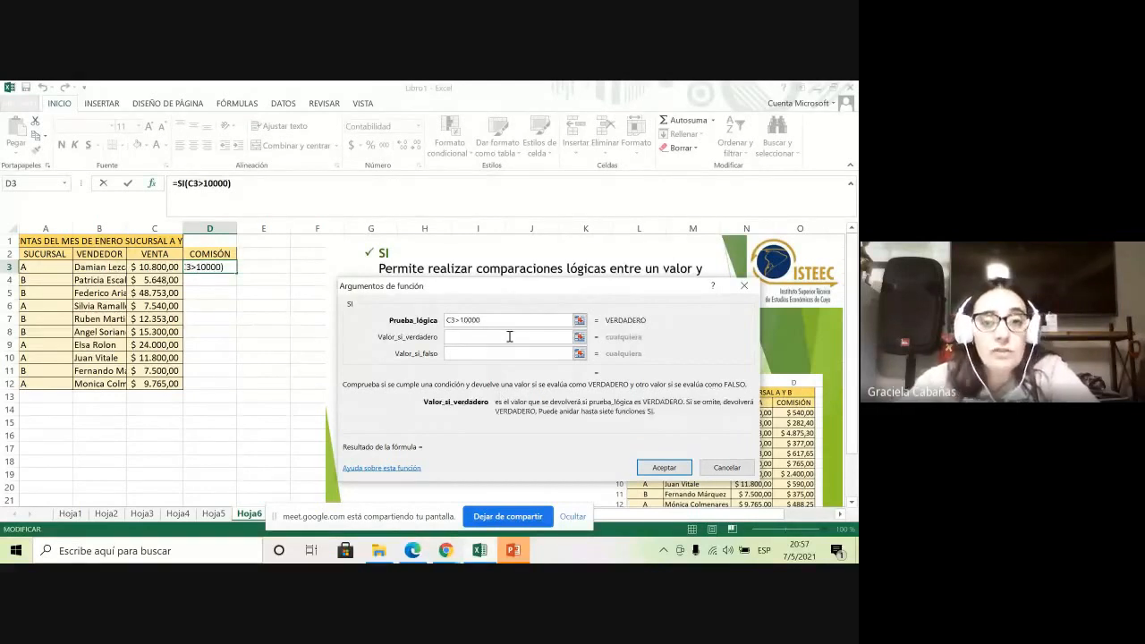
pyautogui.click(164, 267)
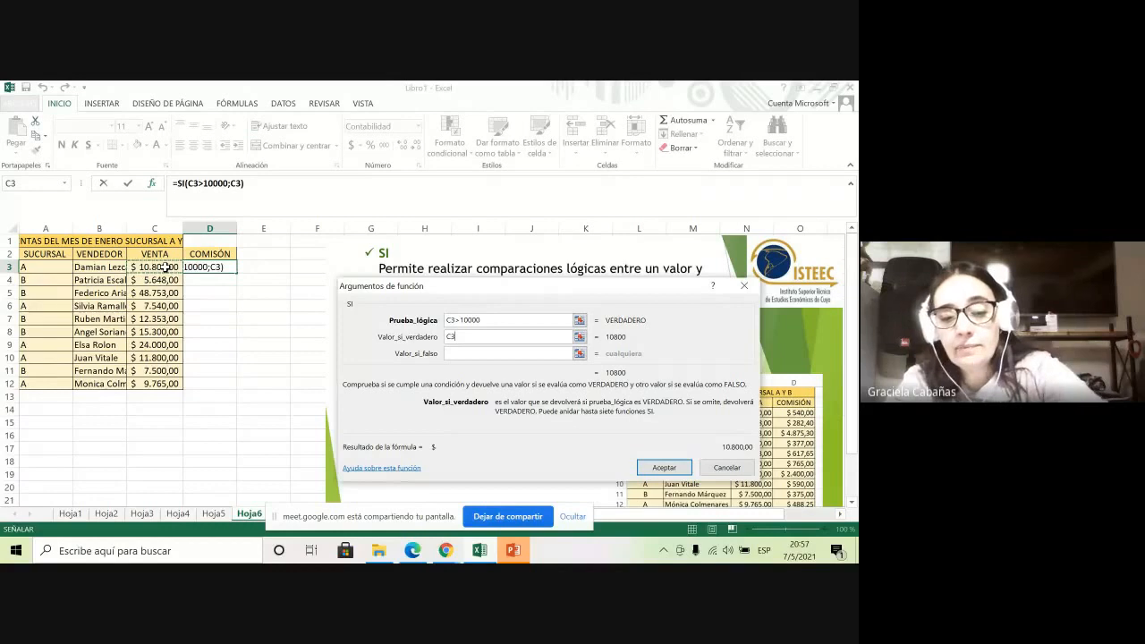
pyautogui.write('*5%')
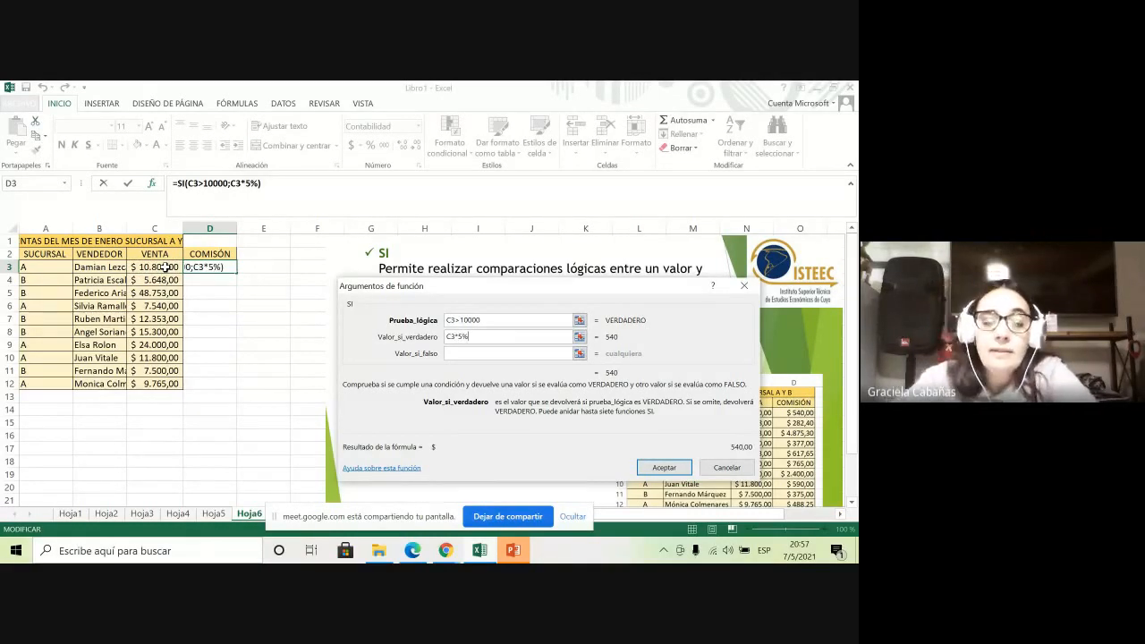
# Set SI's value if false to 0, accept the formula and fill it down from D3 to D12
pyautogui.click(465, 354)
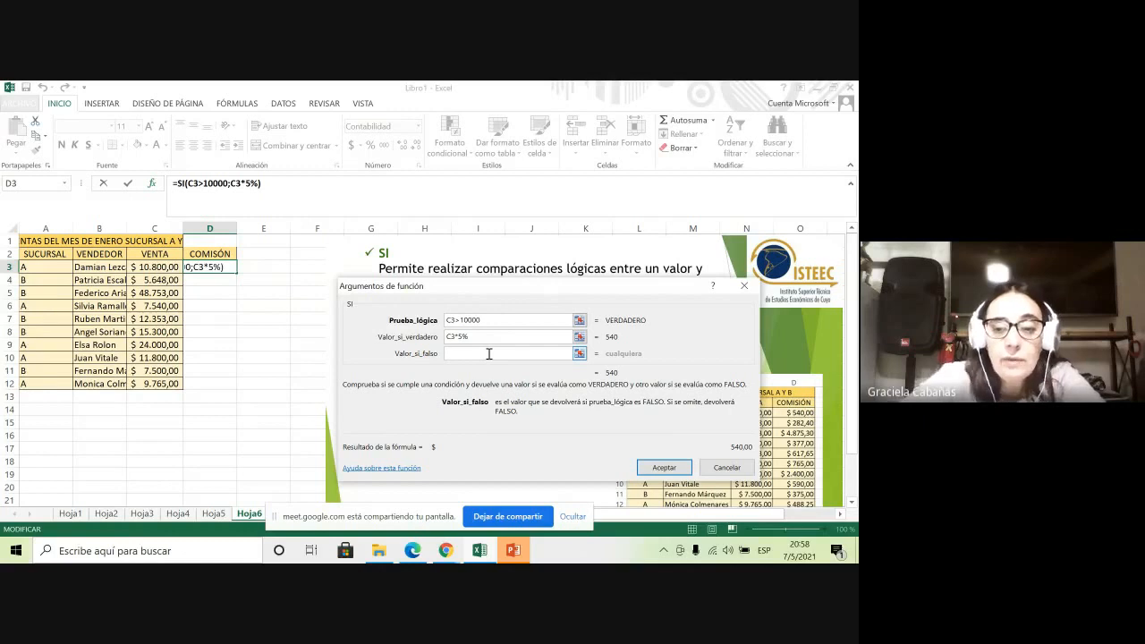
pyautogui.write('0')
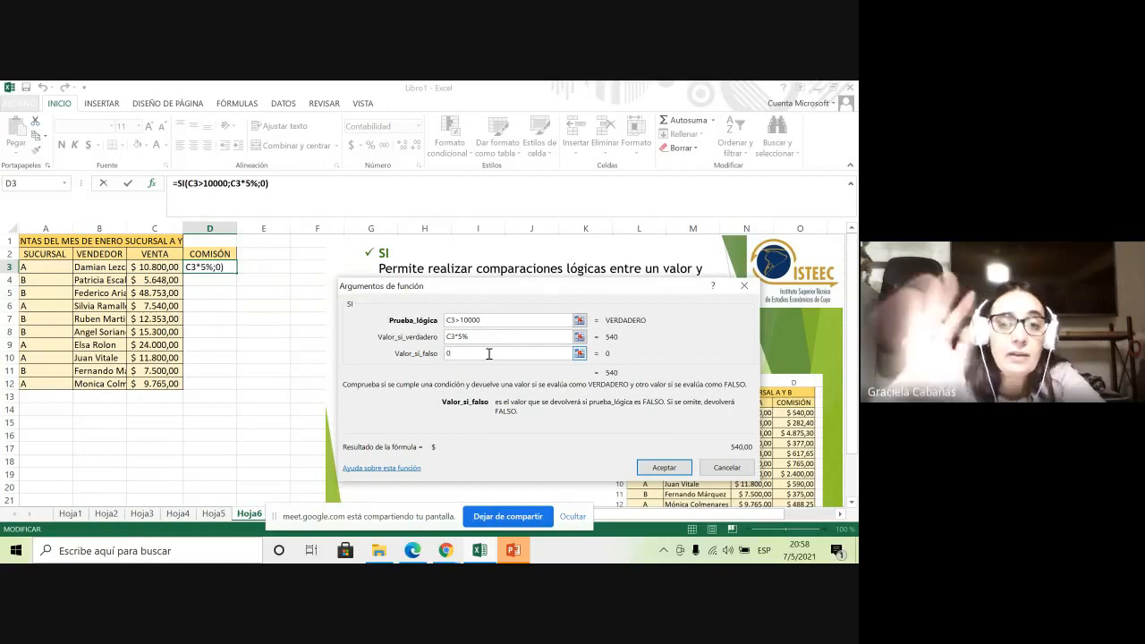
pyautogui.click(664, 468)
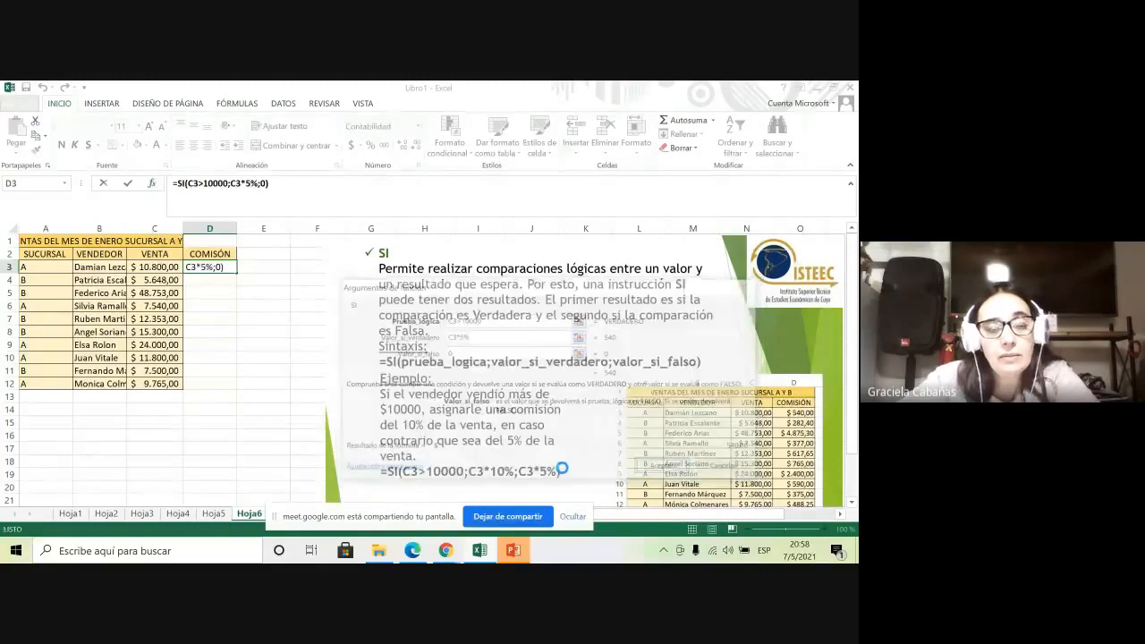
pyautogui.moveTo(238, 273); pyautogui.dragTo(237, 386)
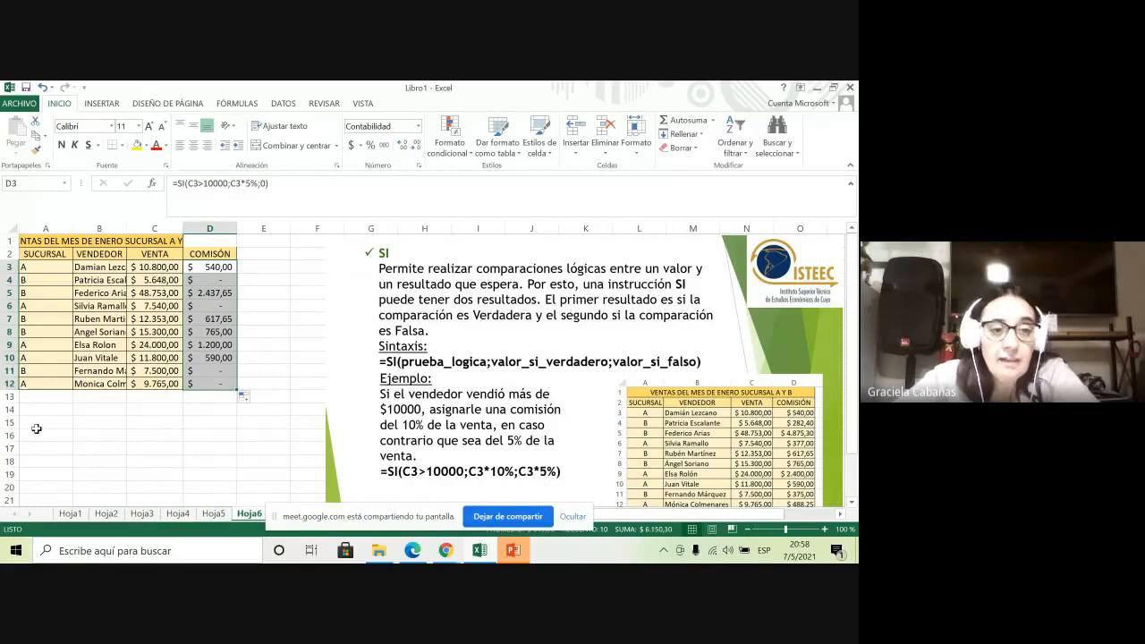
# Insert the SI function in cell E2, choosing it from the full function list
pyautogui.click(257, 254)
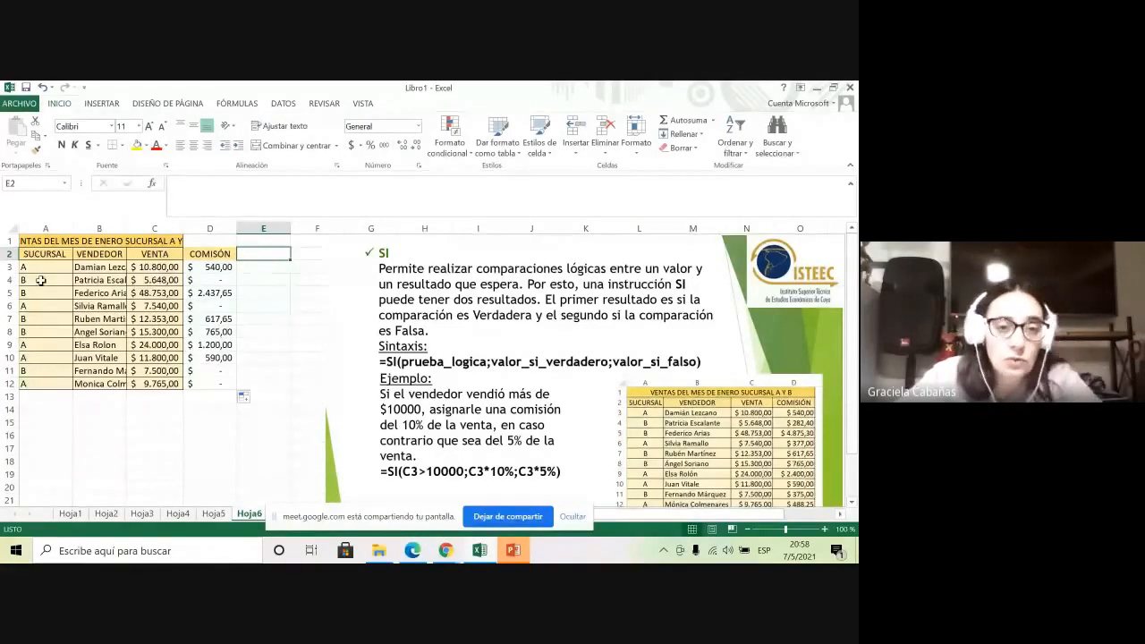
pyautogui.click(151, 184)
pyautogui.click(419, 372)
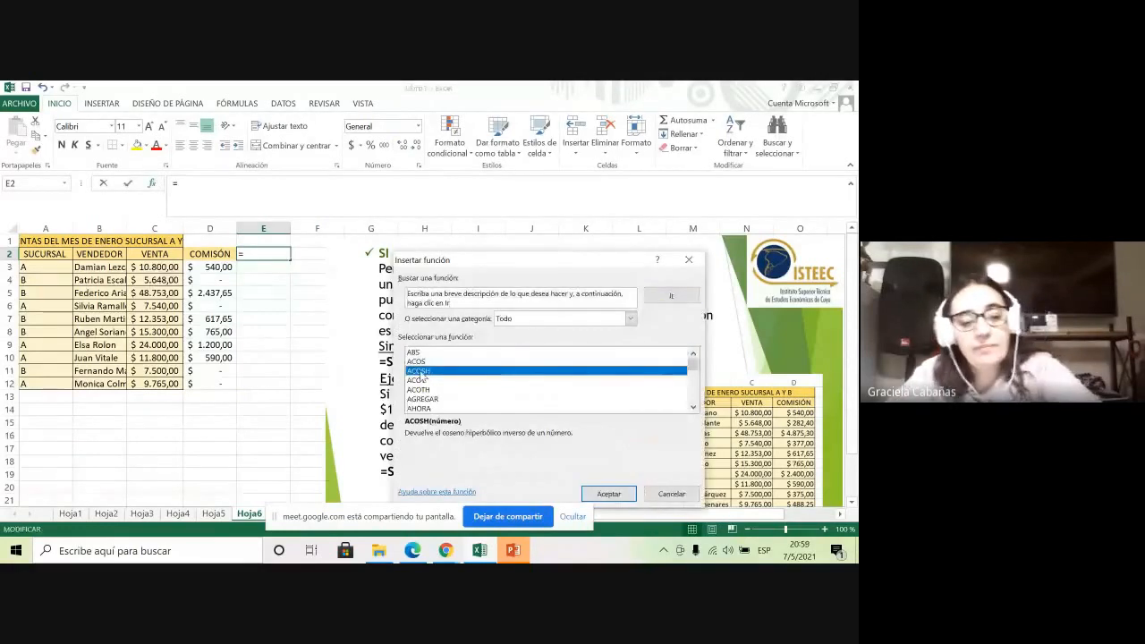
pyautogui.press('s')
pyautogui.scroll(-2, 425, 383)
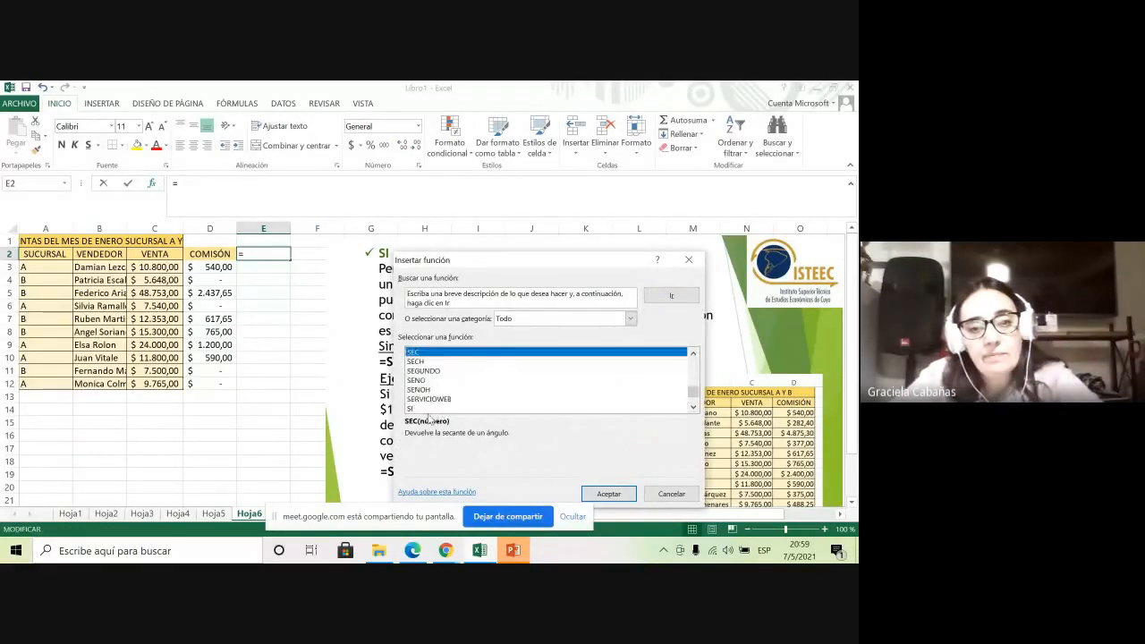
pyautogui.click(438, 409)
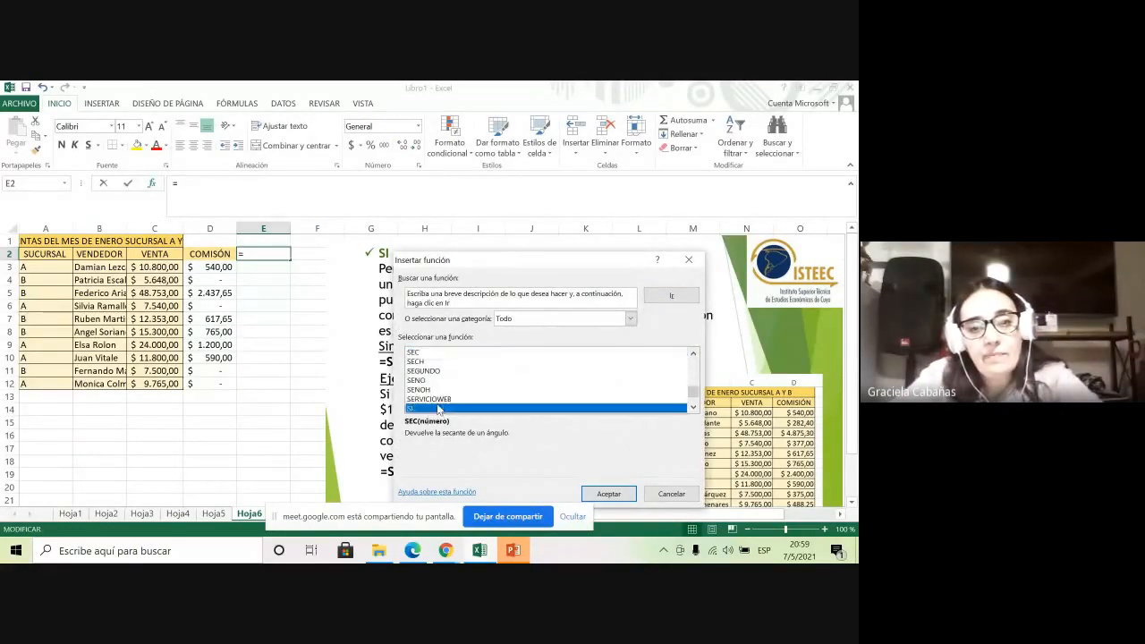
pyautogui.click(603, 495)
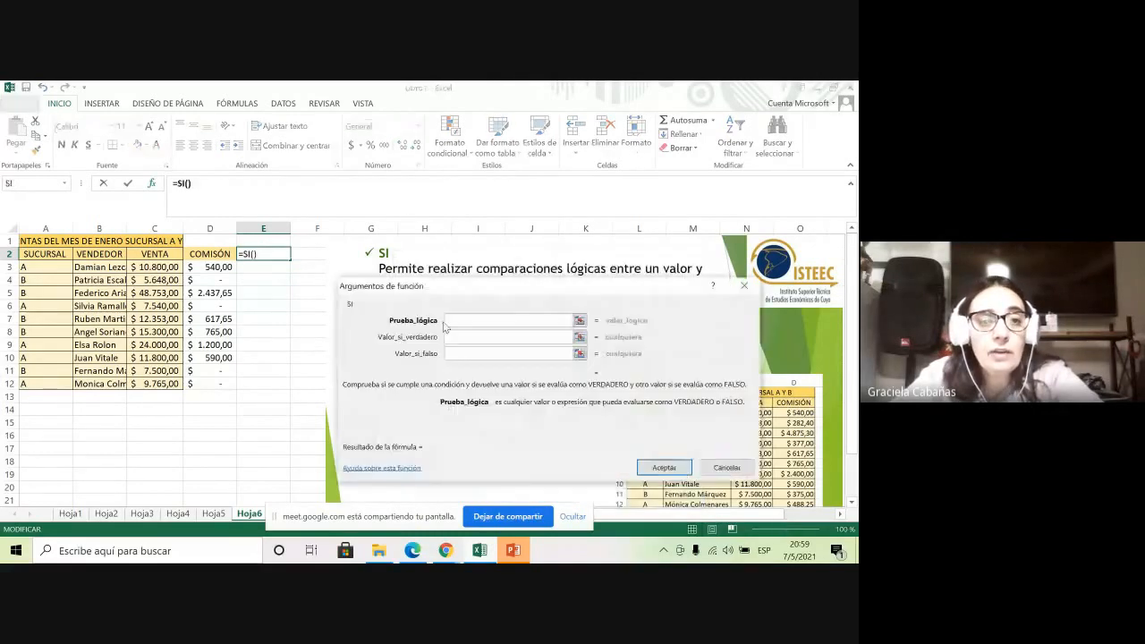
# Set SI's logical test to A3="A" and its value if true to "MEJOR SUCURSAL"
pyautogui.click(36, 266)
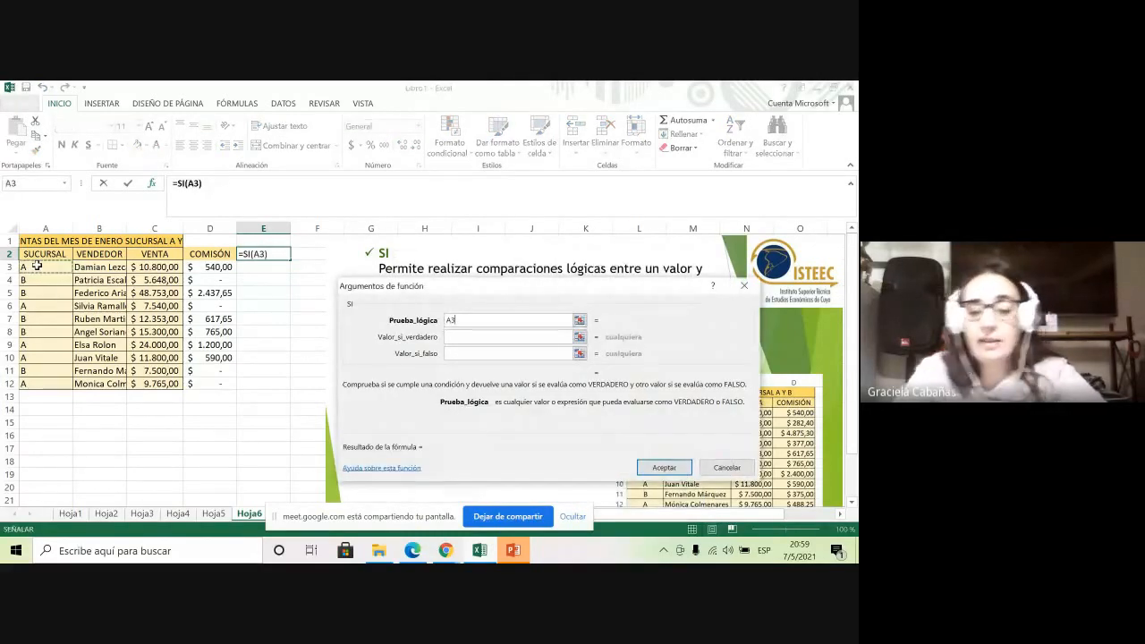
pyautogui.write('=')
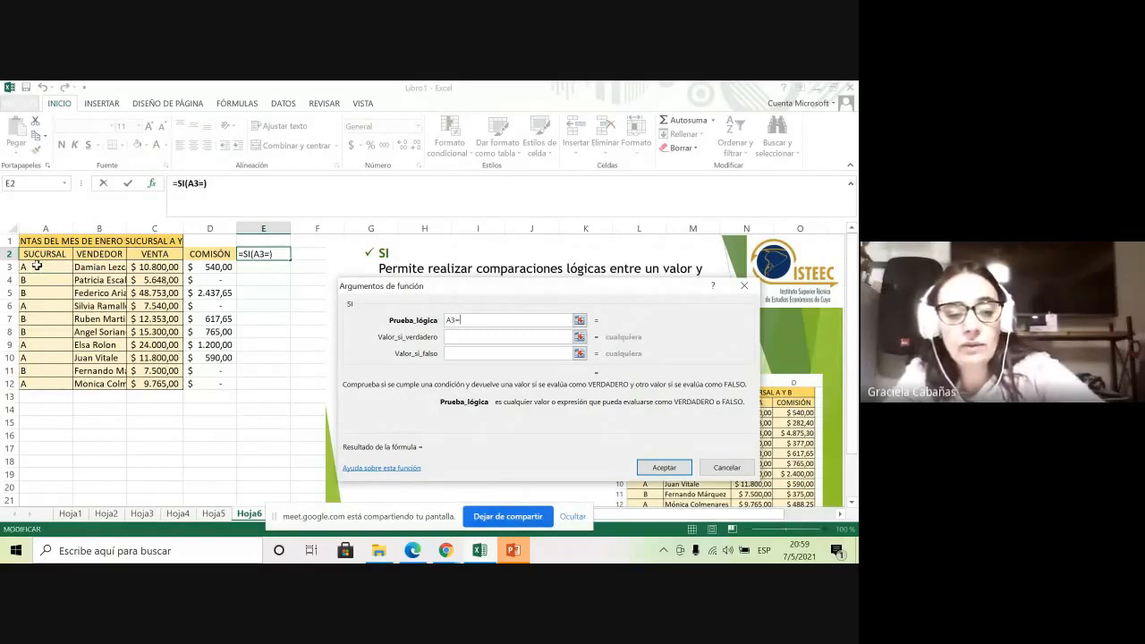
pyautogui.write('"A')
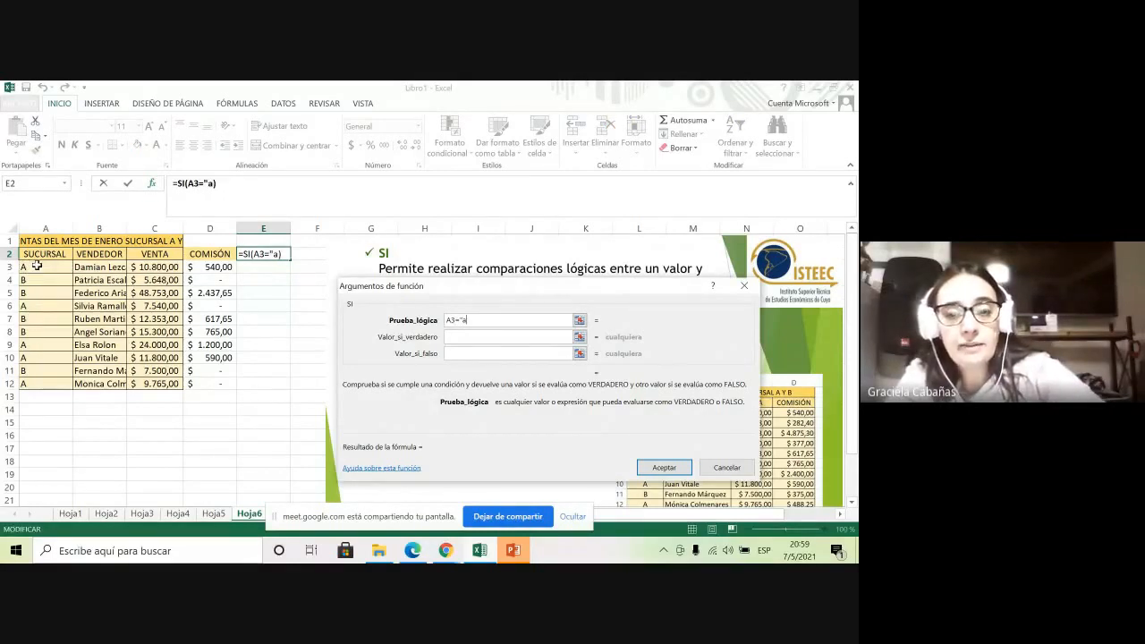
pyautogui.write('"')
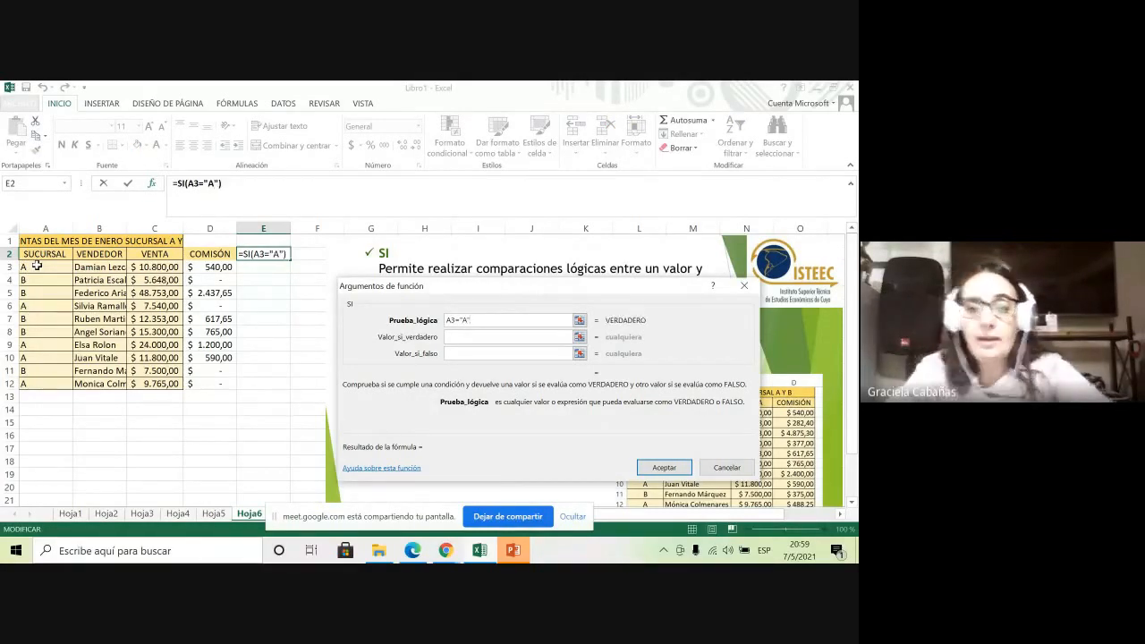
pyautogui.click(455, 338)
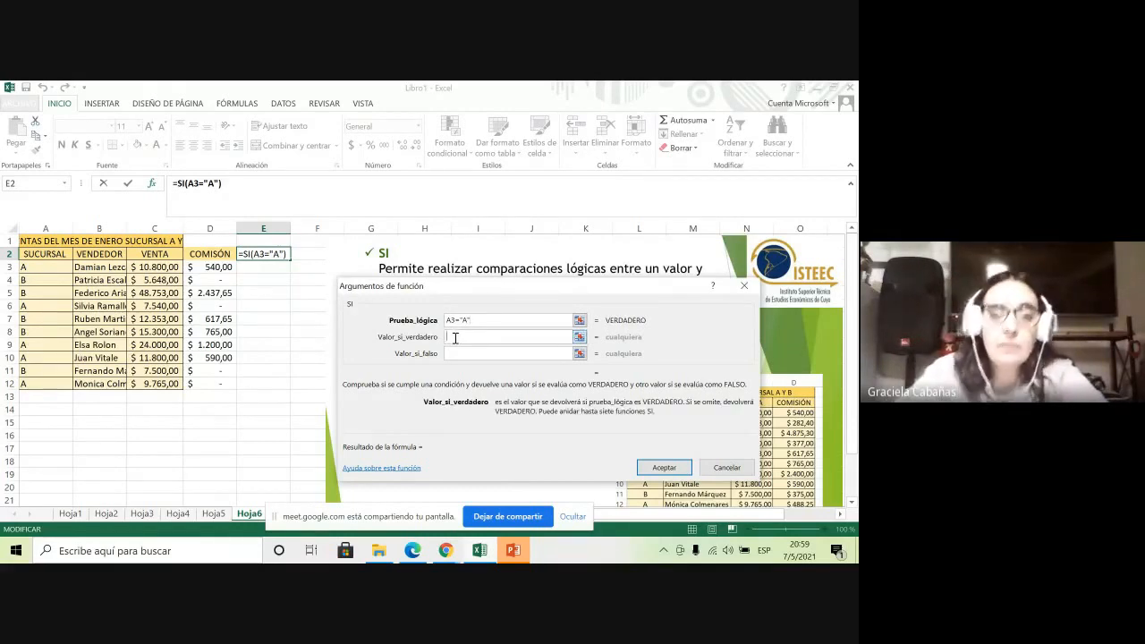
pyautogui.write('"')
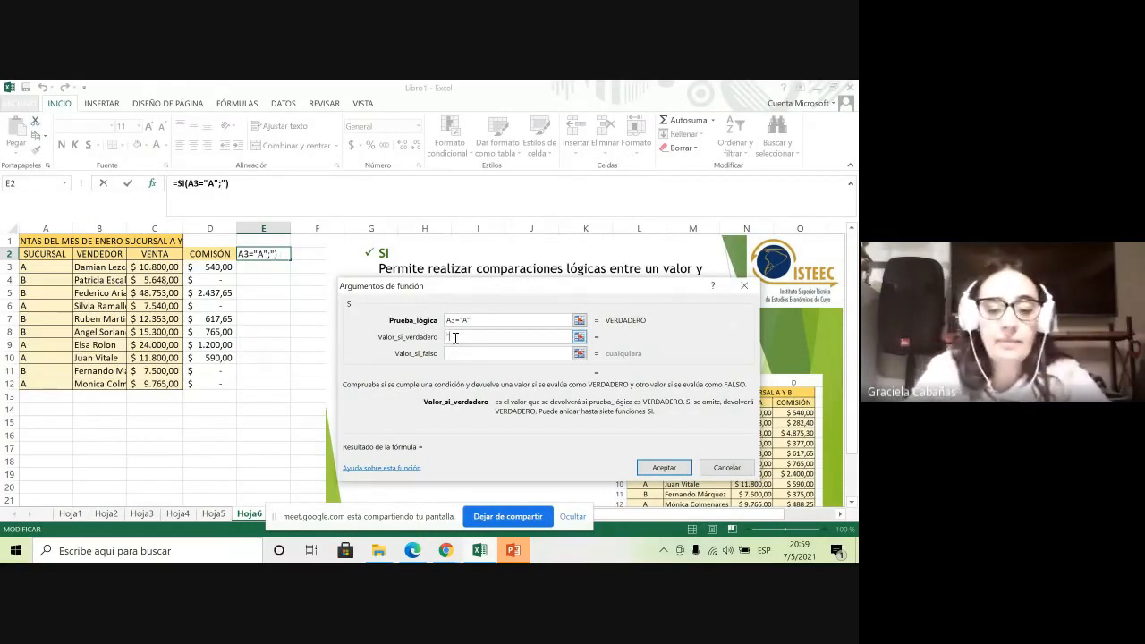
pyautogui.write('MEJOR')
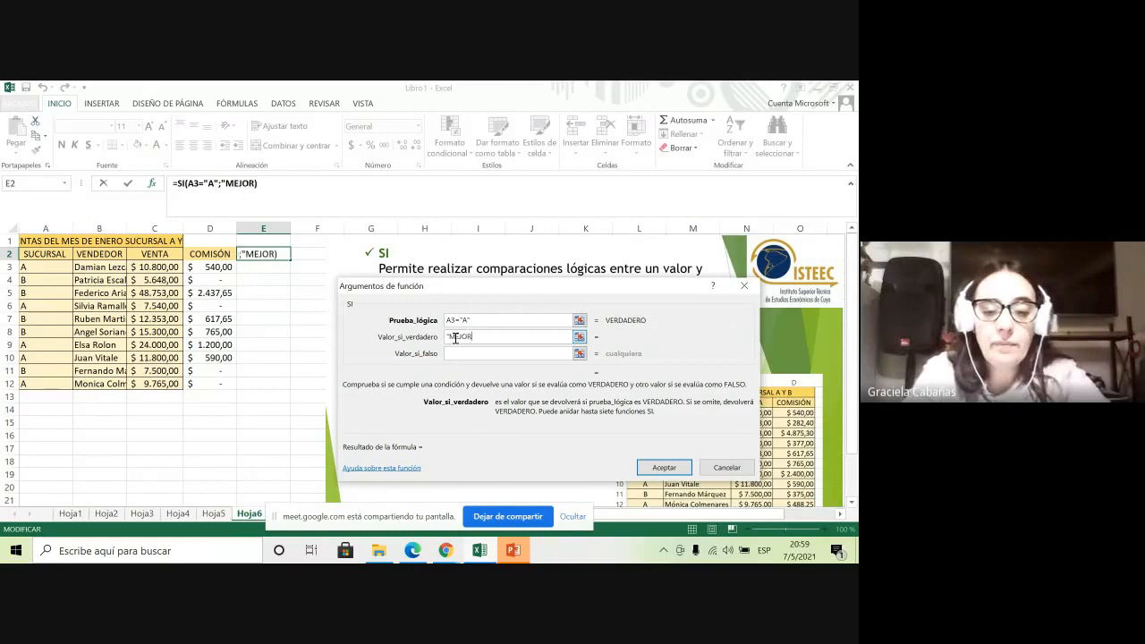
pyautogui.write(' SUCURSAL')
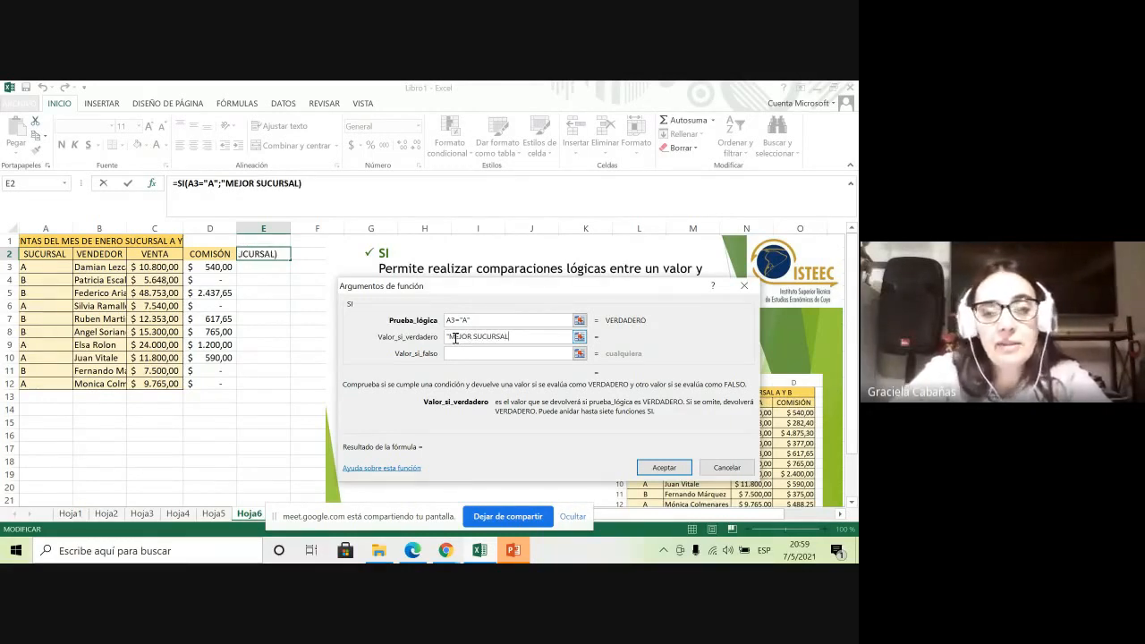
pyautogui.write('"')
# Set SI's value if false to the text "PEROR SUCURSAL"
pyautogui.click(483, 358)
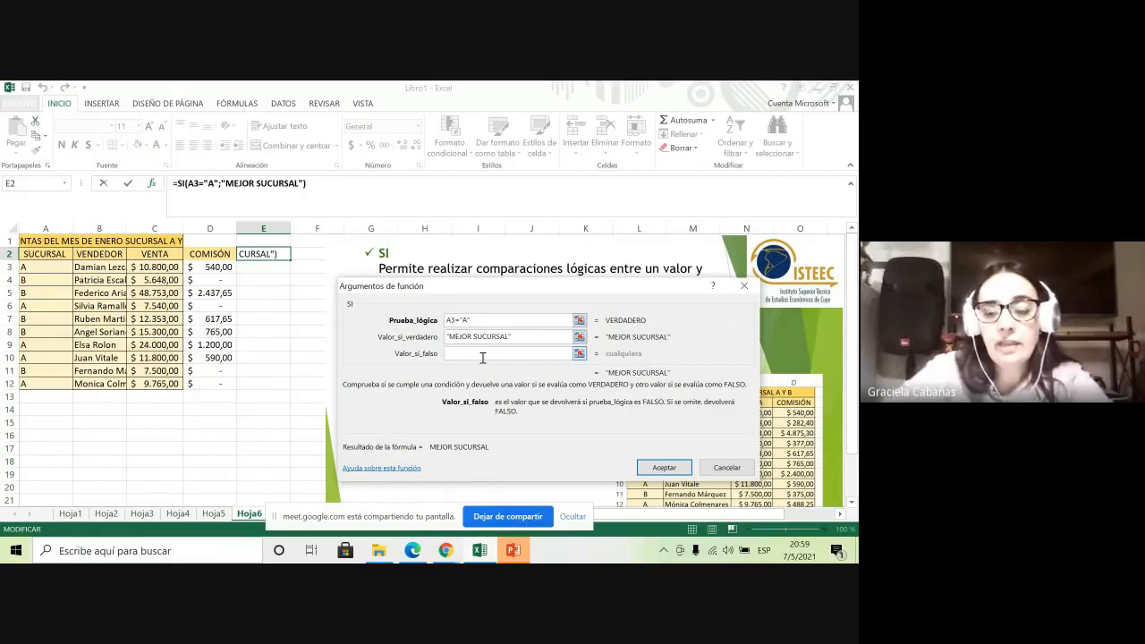
pyautogui.write('"PERO')
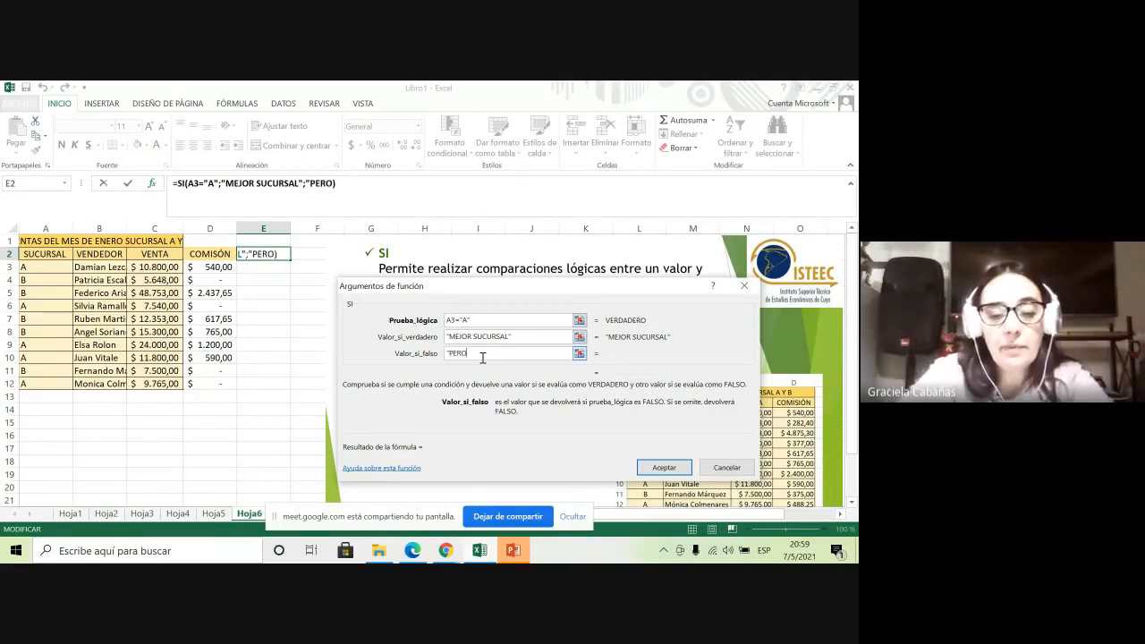
pyautogui.write('R SUCUR')
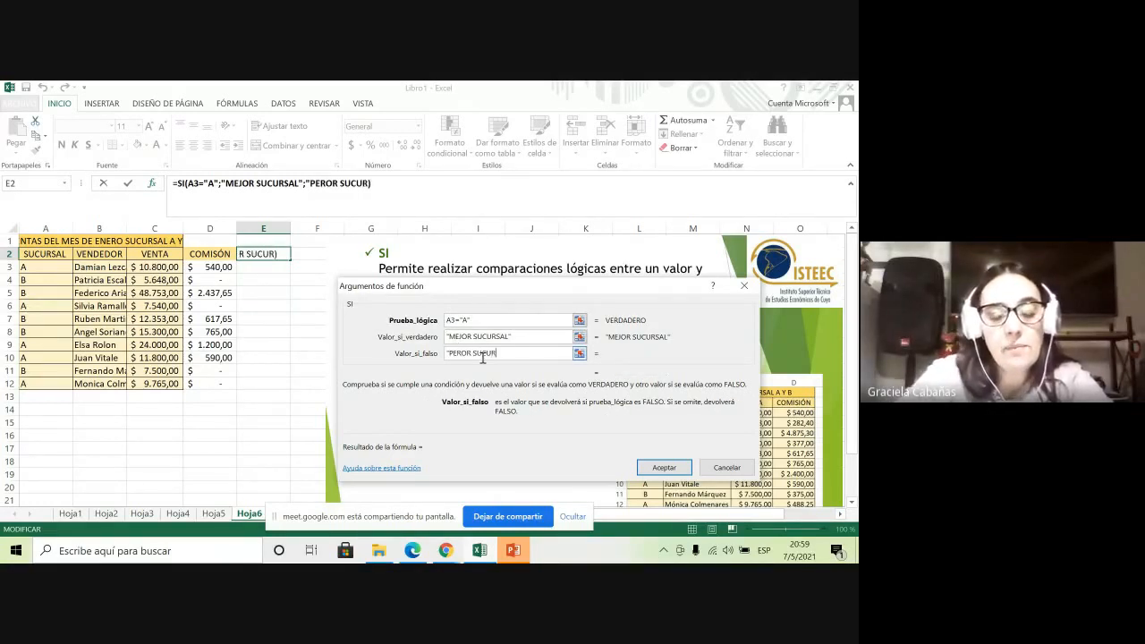
pyautogui.write('SA2L')
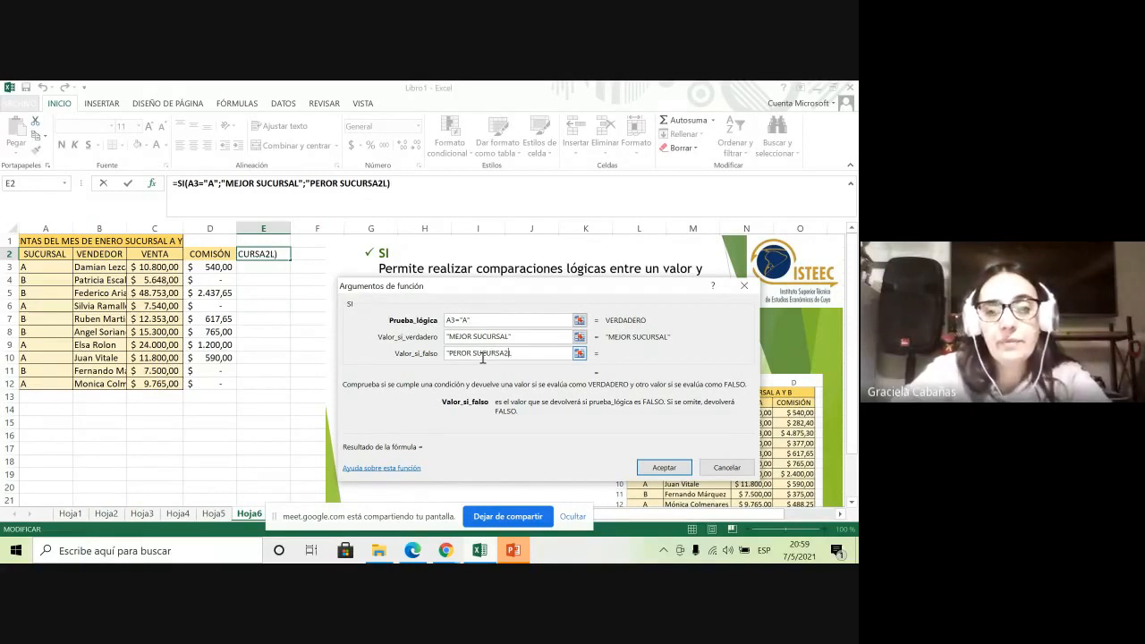
pyautogui.press('BackSpace')
pyautogui.press('BackSpace')
pyautogui.write('L')
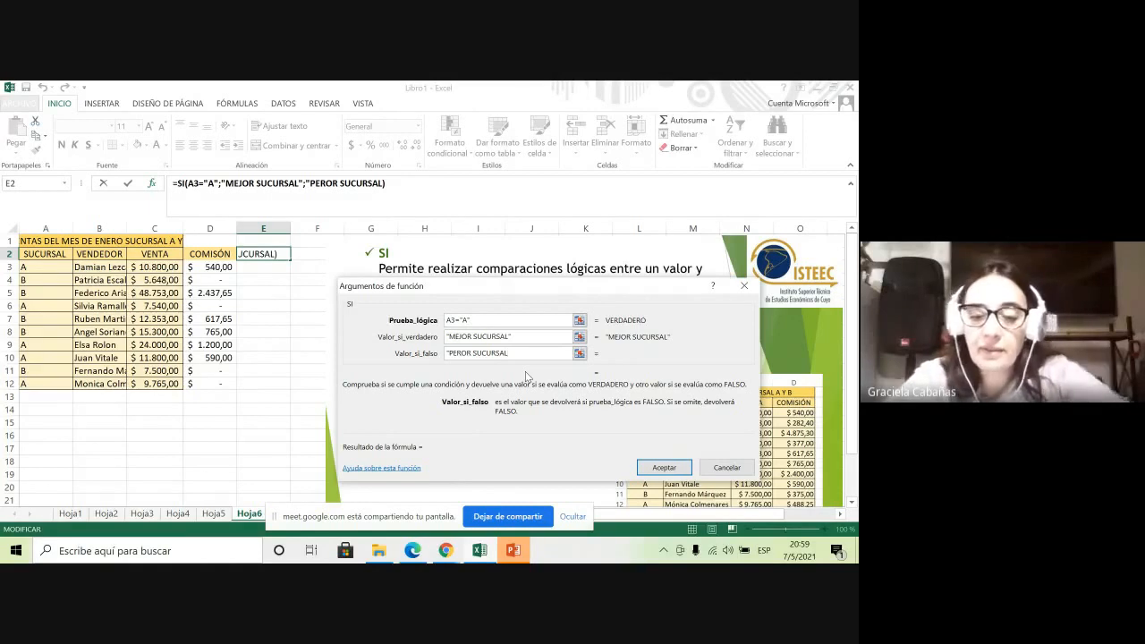
pyautogui.write('"')
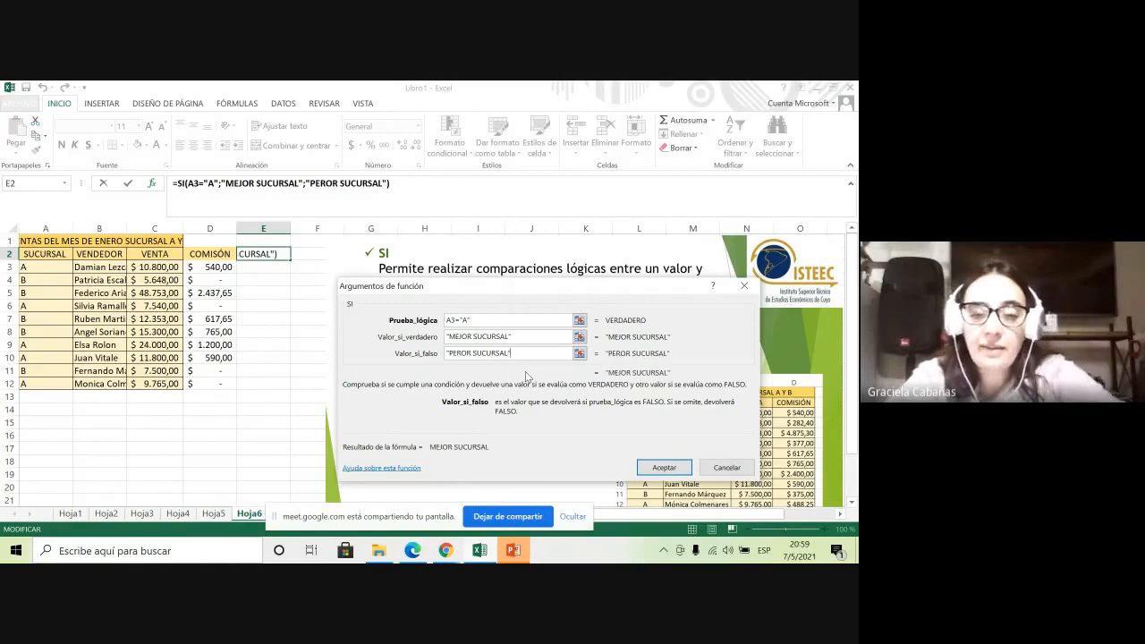
# Accept the SI formula, move it from E2 to E3 and fill it down to E12
pyautogui.click(663, 468)
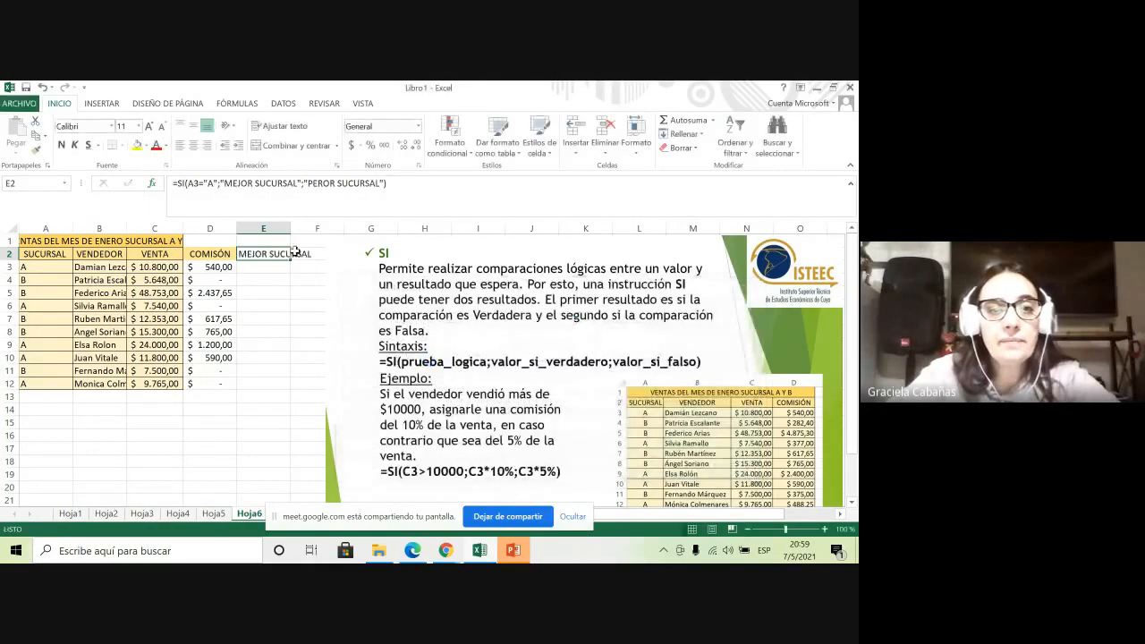
pyautogui.moveTo(283, 260); pyautogui.dragTo(297, 387)
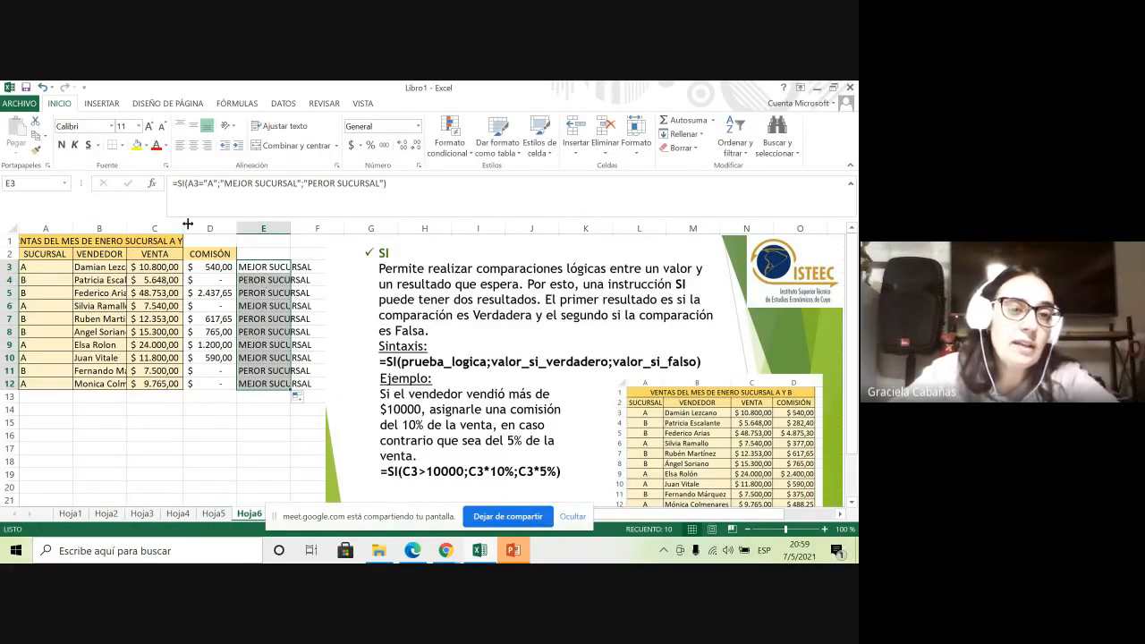
# Correct the false text in E3's formula to "PEOR SUCURSAL" and fill it down again to E12
pyautogui.click(322, 183)
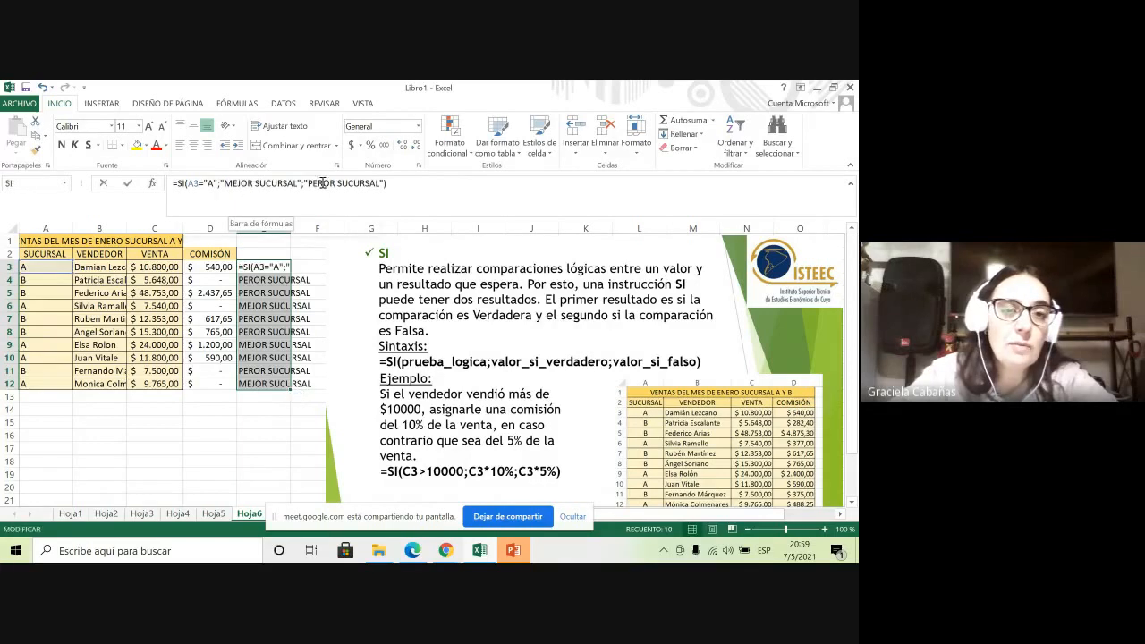
pyautogui.press('BackSpace')
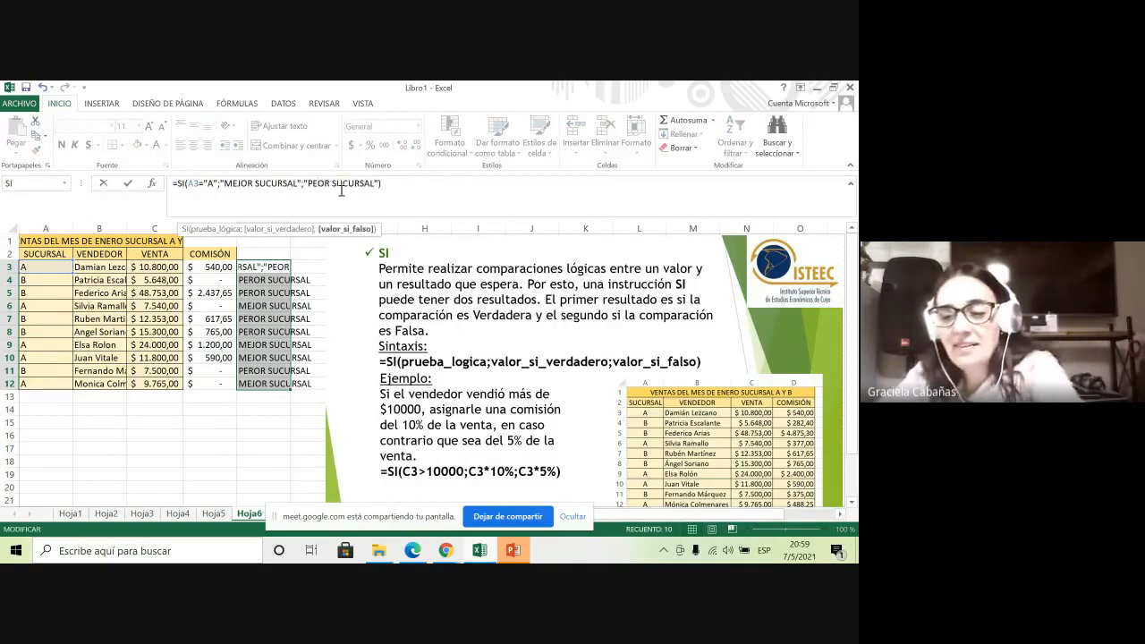
pyautogui.hotkey('ctrl', 'Return')
pyautogui.click(284, 268)
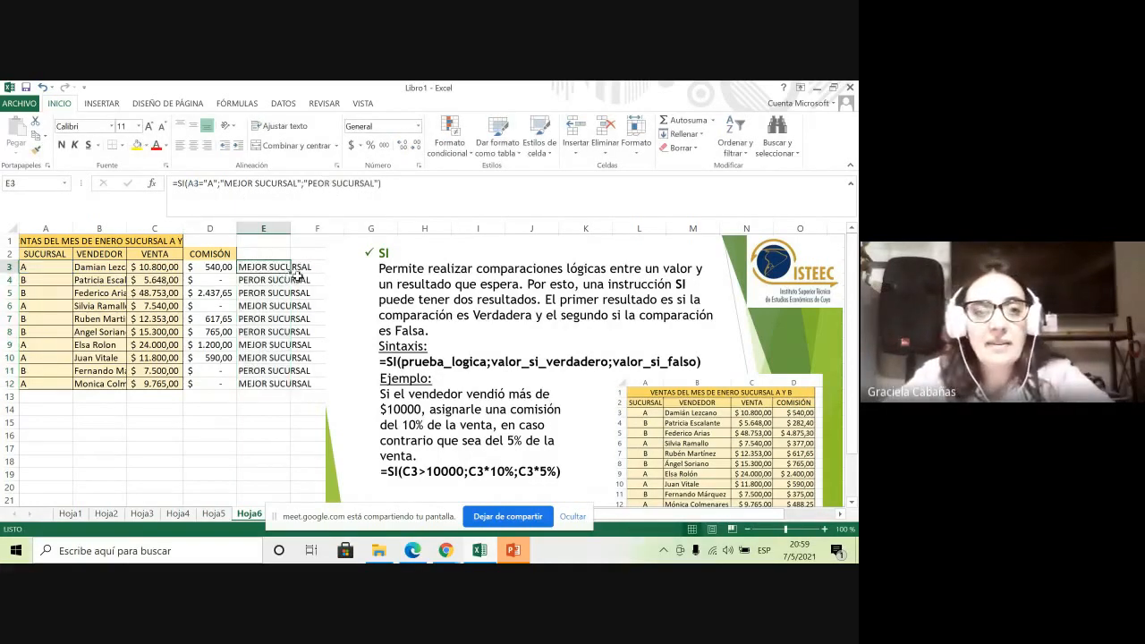
pyautogui.moveTo(290, 273); pyautogui.dragTo(288, 393)
pyautogui.click(268, 318)
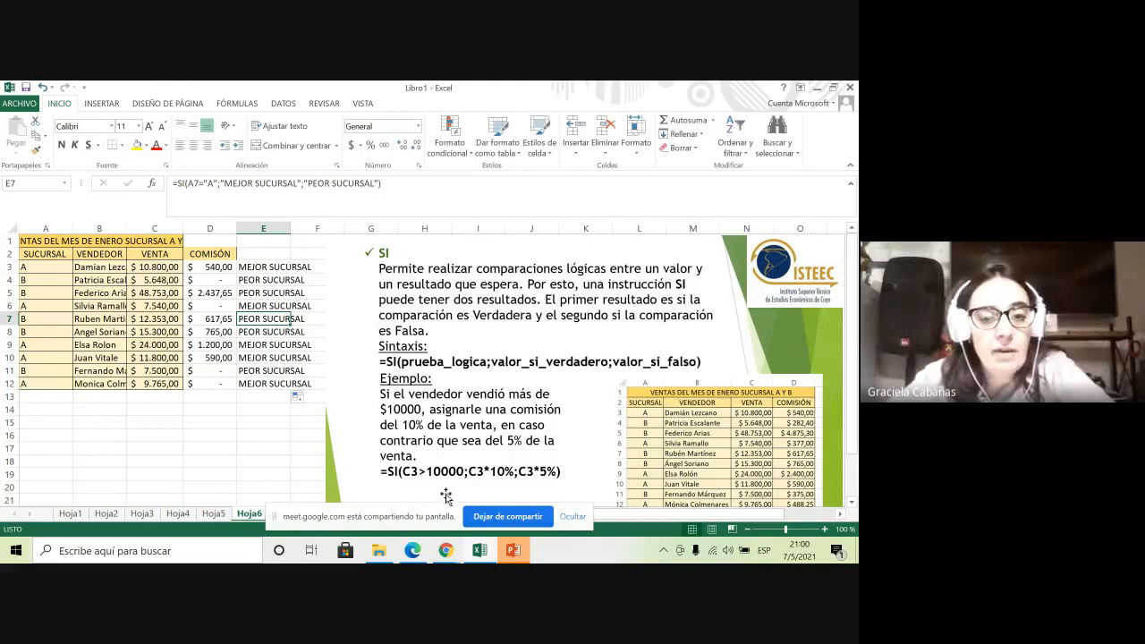
# Hide the screen-sharing notice and switch to sheet Hoja7, clearing the range selection there
pyautogui.click(571, 516)
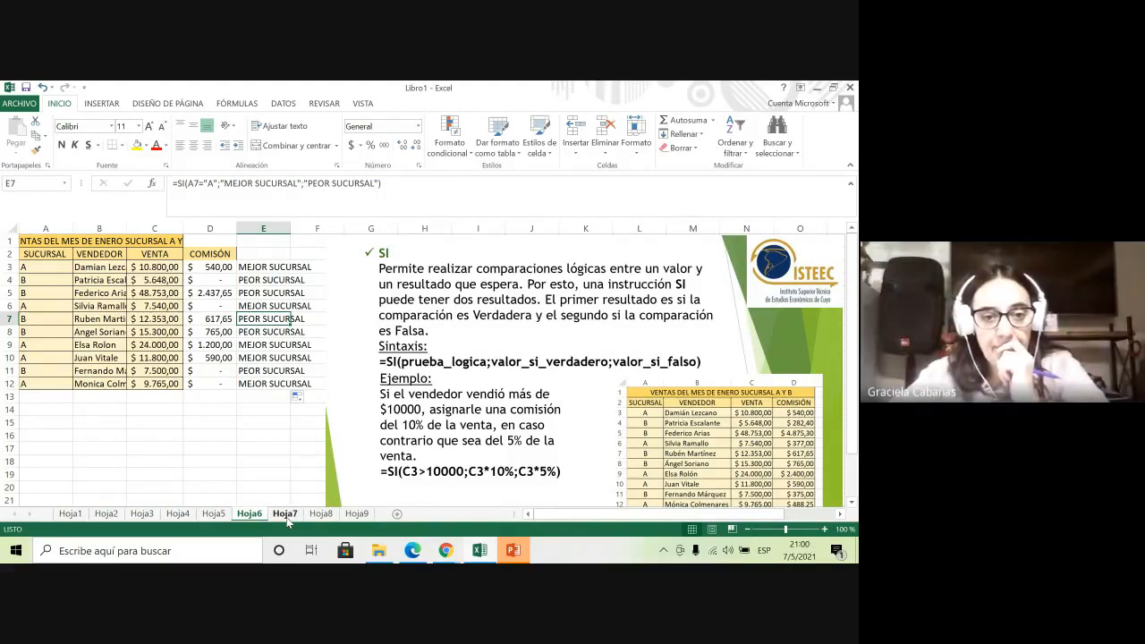
pyautogui.click(286, 514)
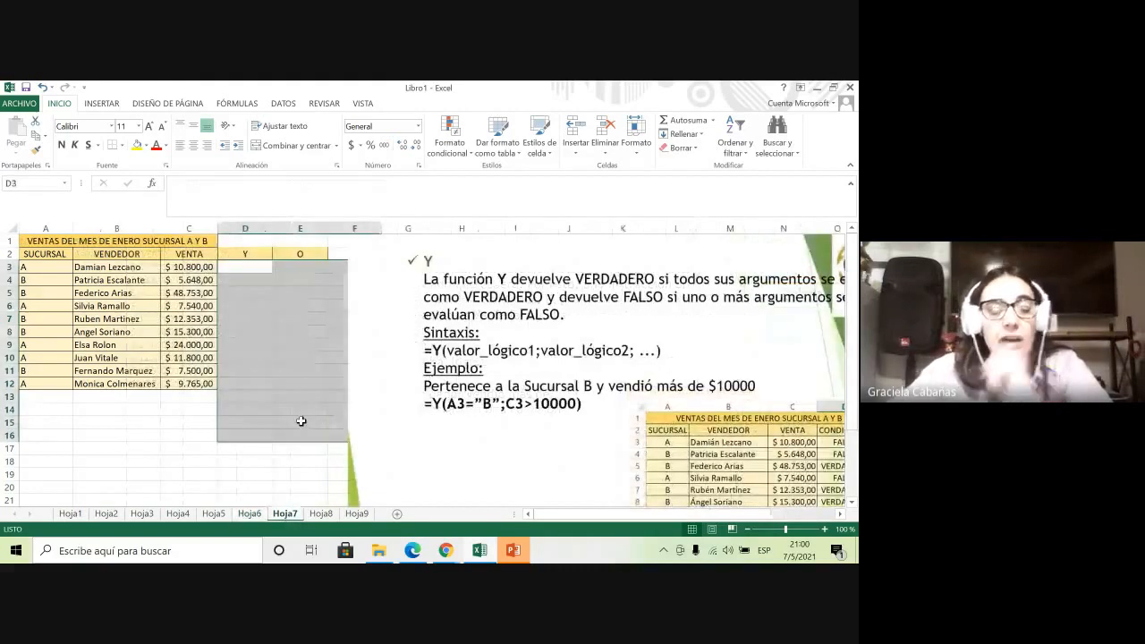
pyautogui.click(299, 398)
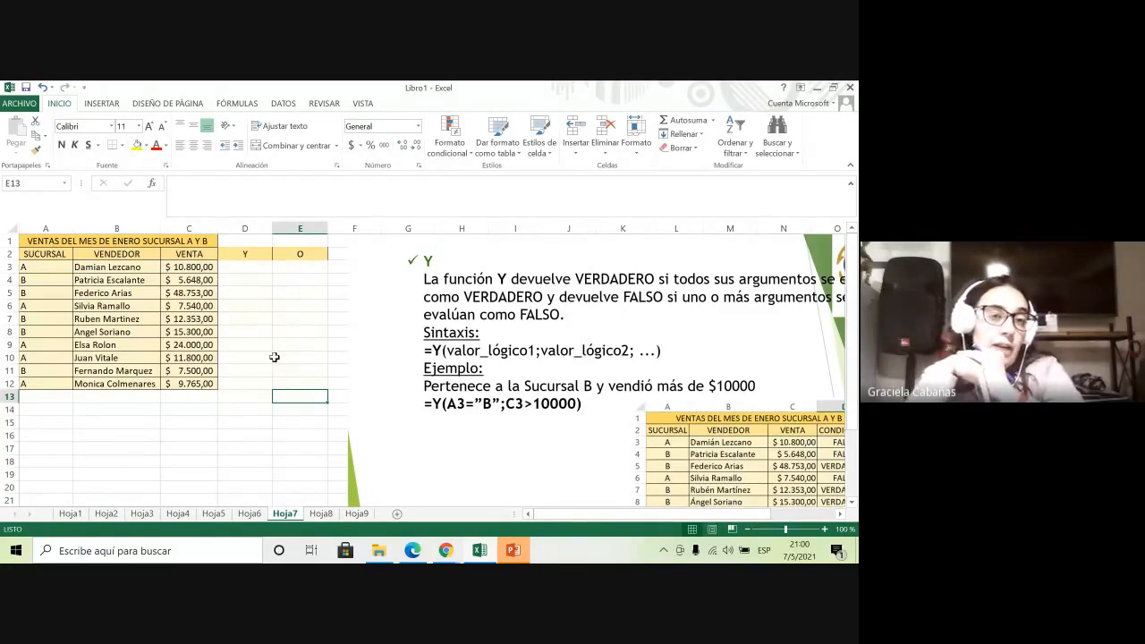
# Insert the Y function in cell D3 of Hoja7, choosing it from the full function list
pyautogui.click(254, 268)
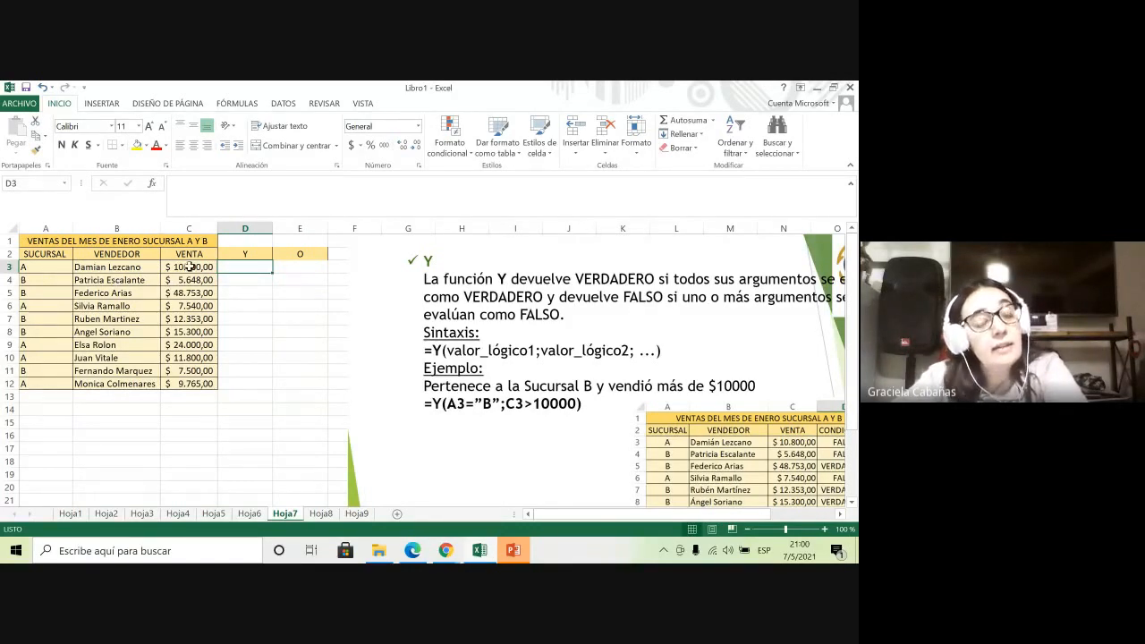
pyautogui.click(152, 185)
pyautogui.click(424, 390)
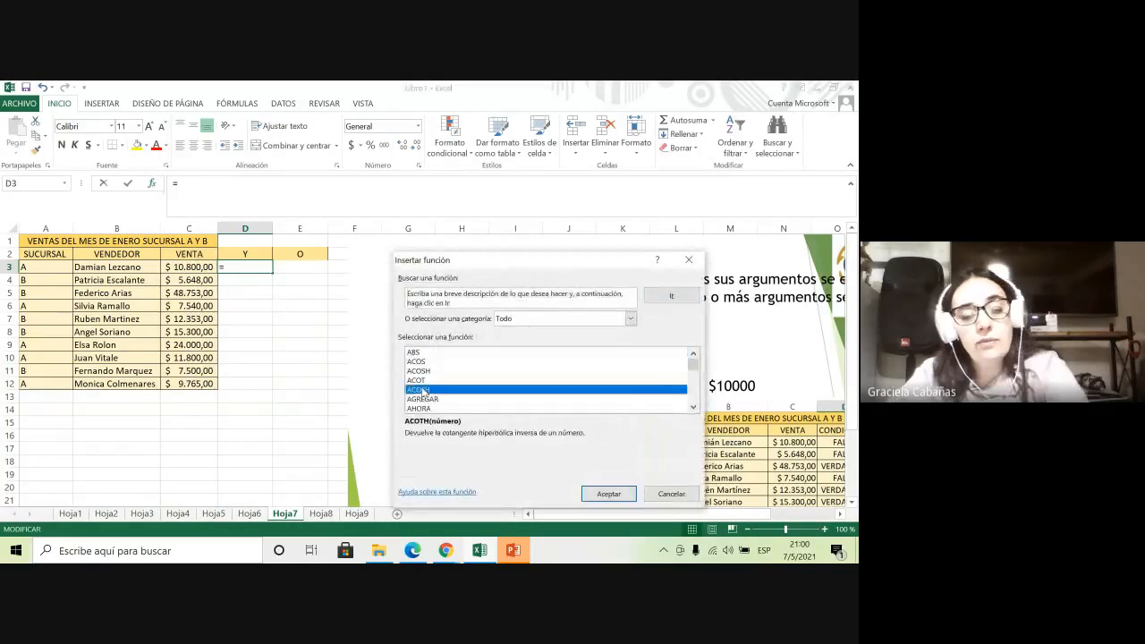
pyautogui.press('y')
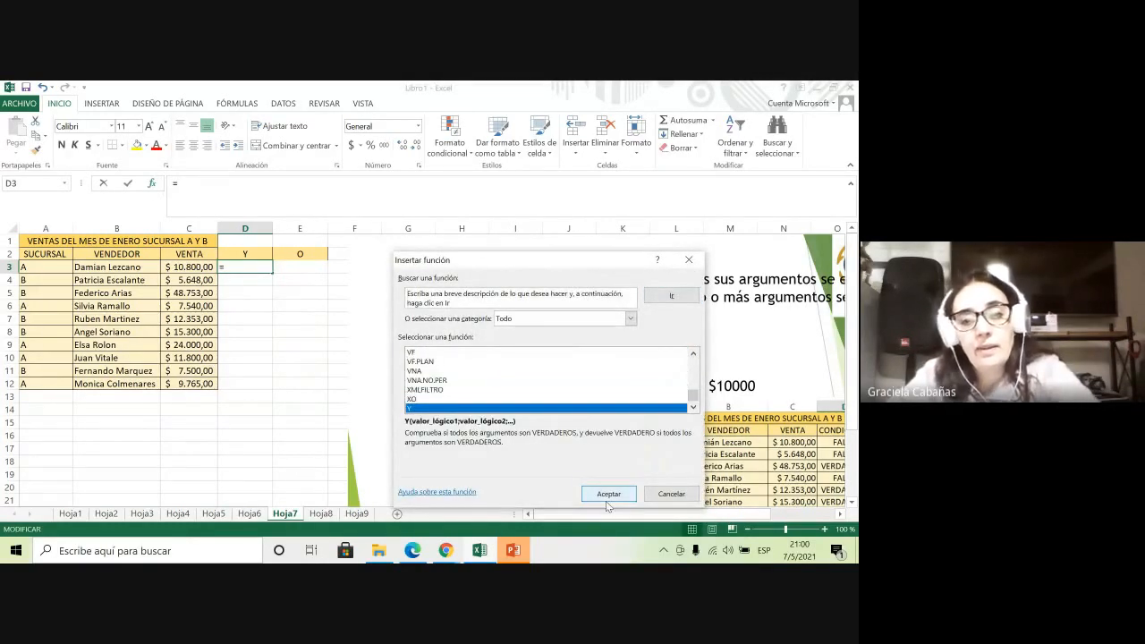
pyautogui.click(605, 499)
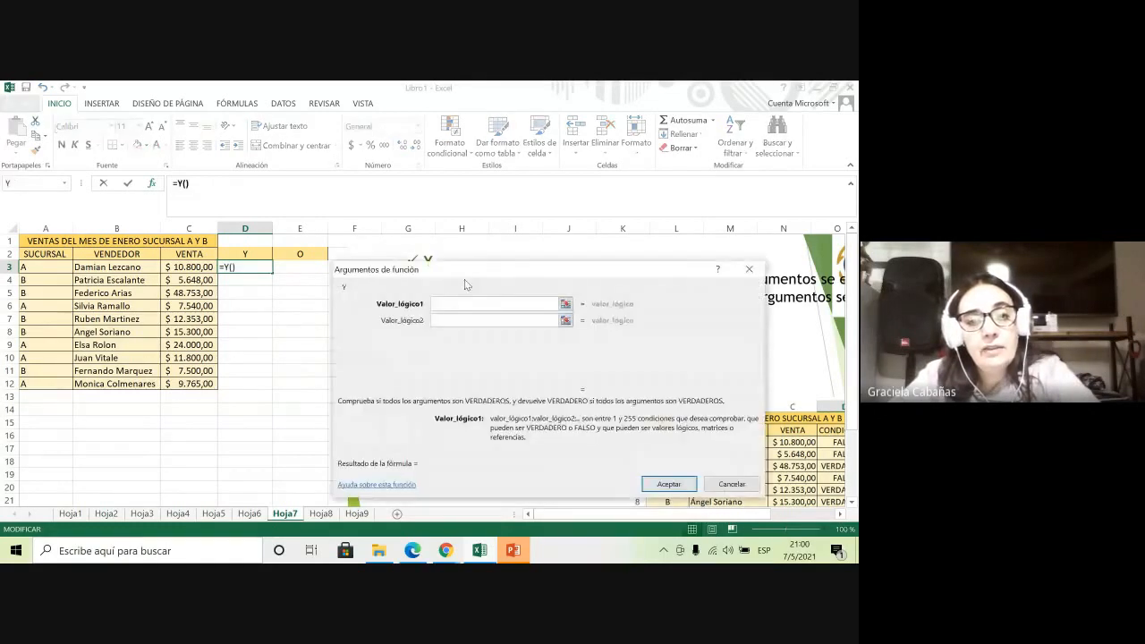
# Set the Y function's first logical value to A3="A"
pyautogui.click(52, 266)
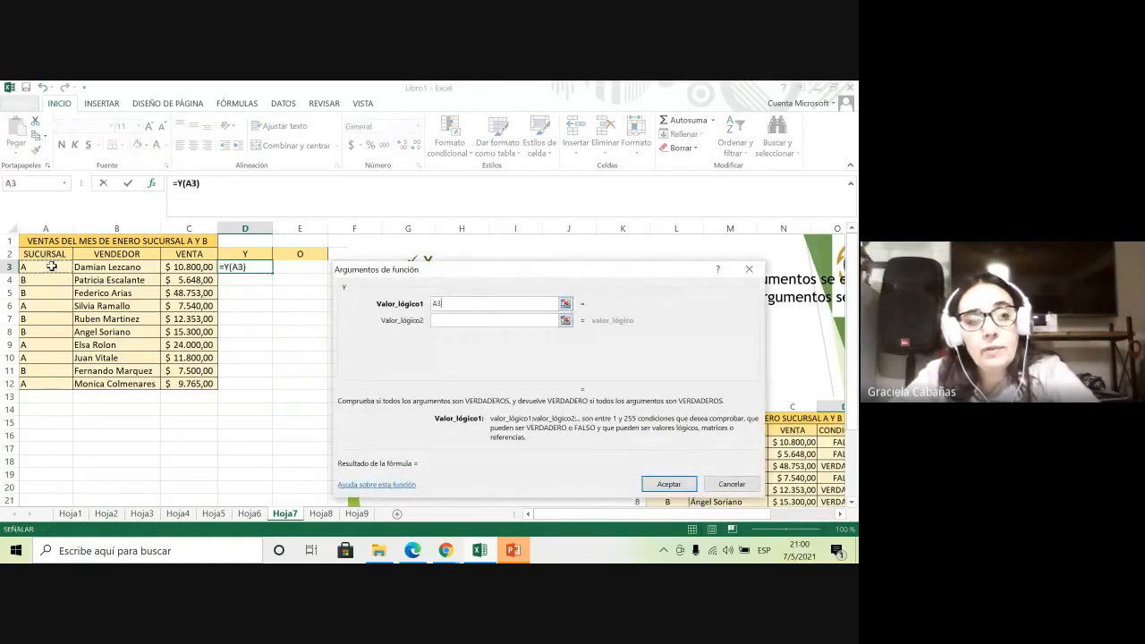
pyautogui.write('=')
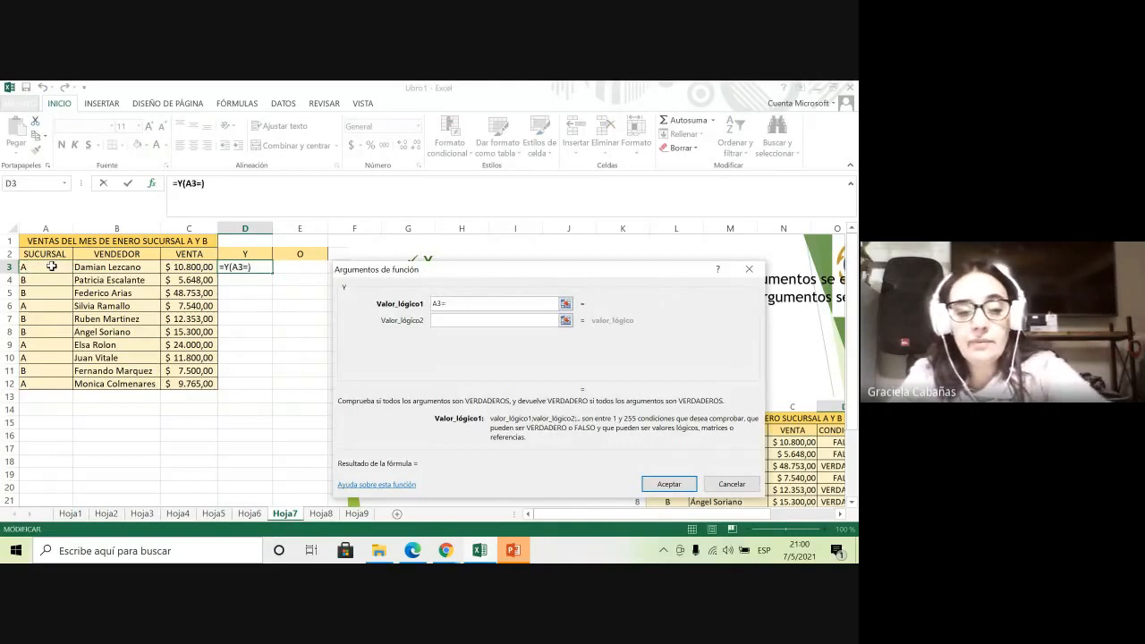
pyautogui.write('"A"')
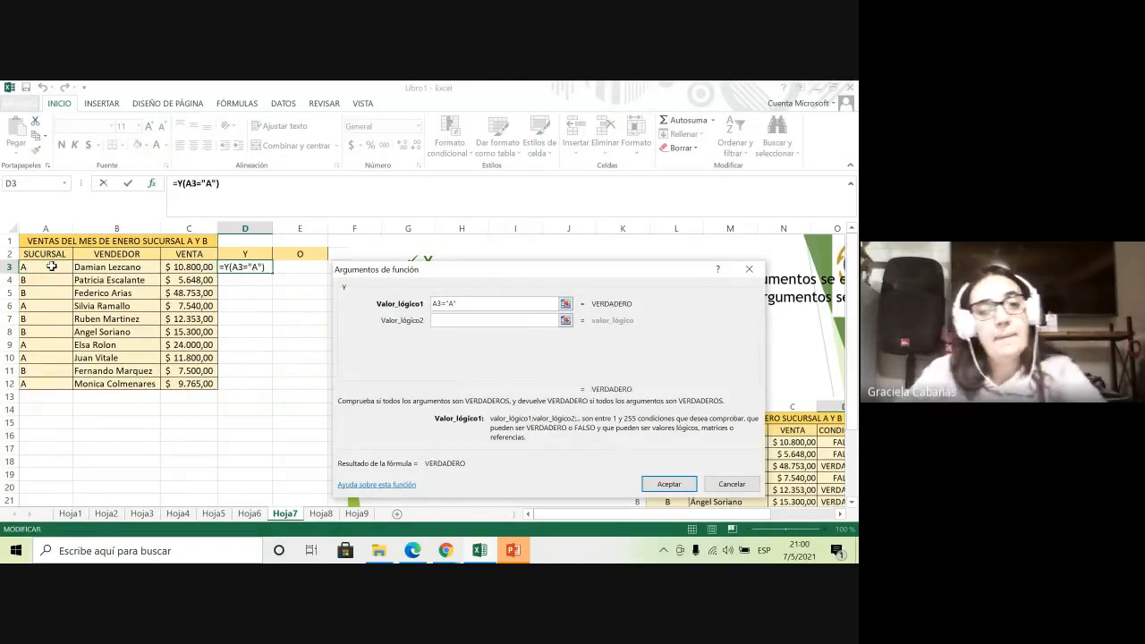
# Set the Y function's second logical value to C3>10000, accept it and fill the formula down from D3 to D12
pyautogui.click(483, 322)
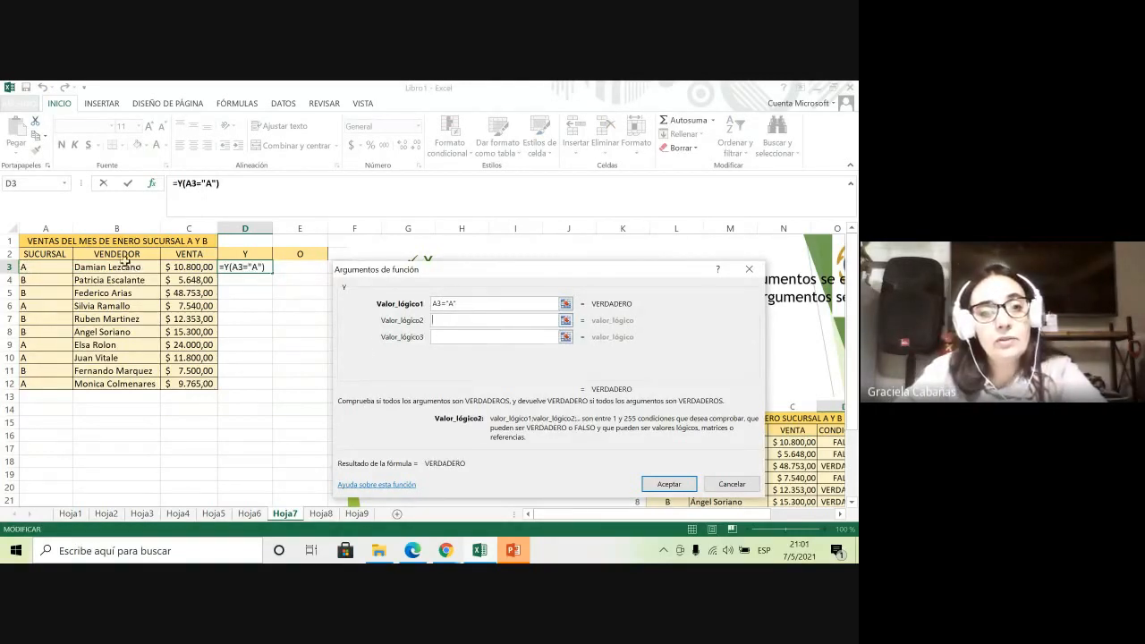
pyautogui.click(178, 267)
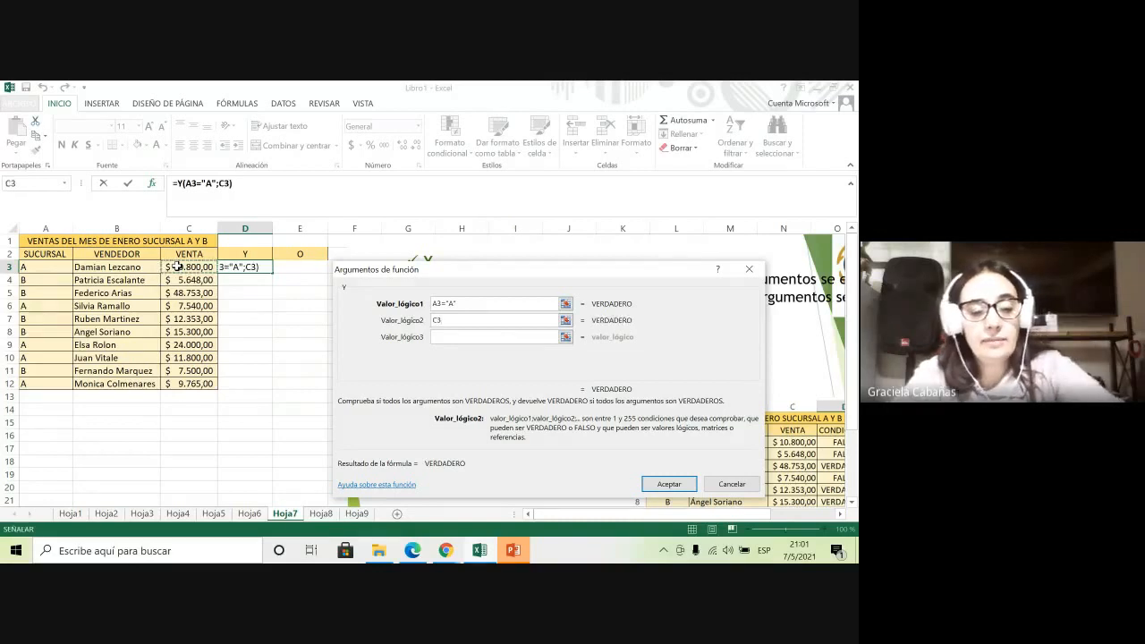
pyautogui.write('>10000')
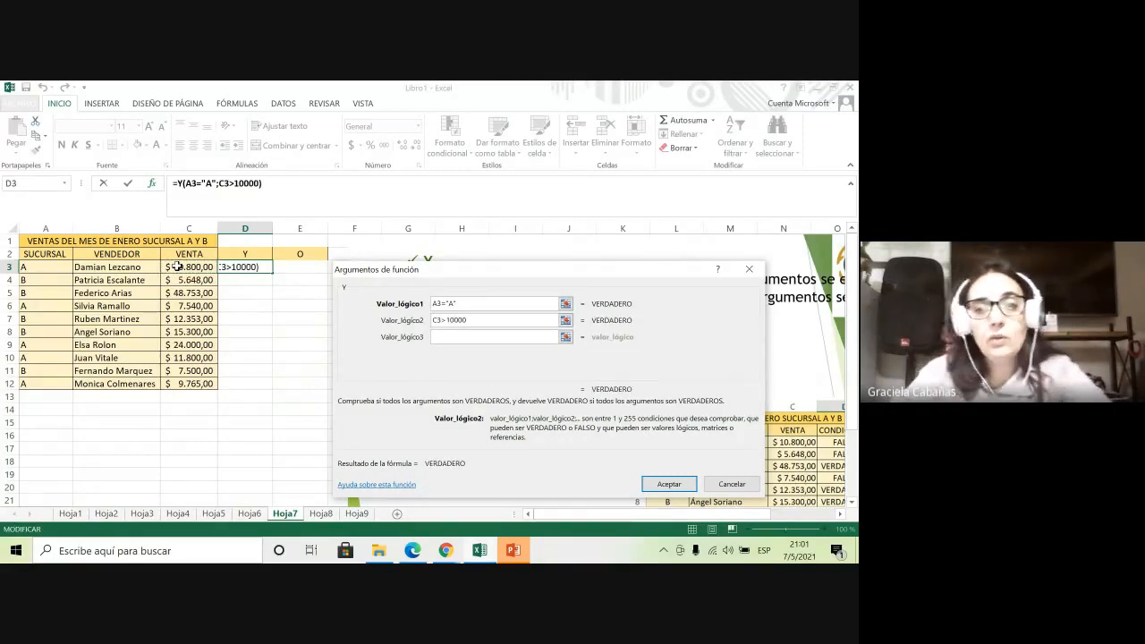
pyautogui.click(669, 484)
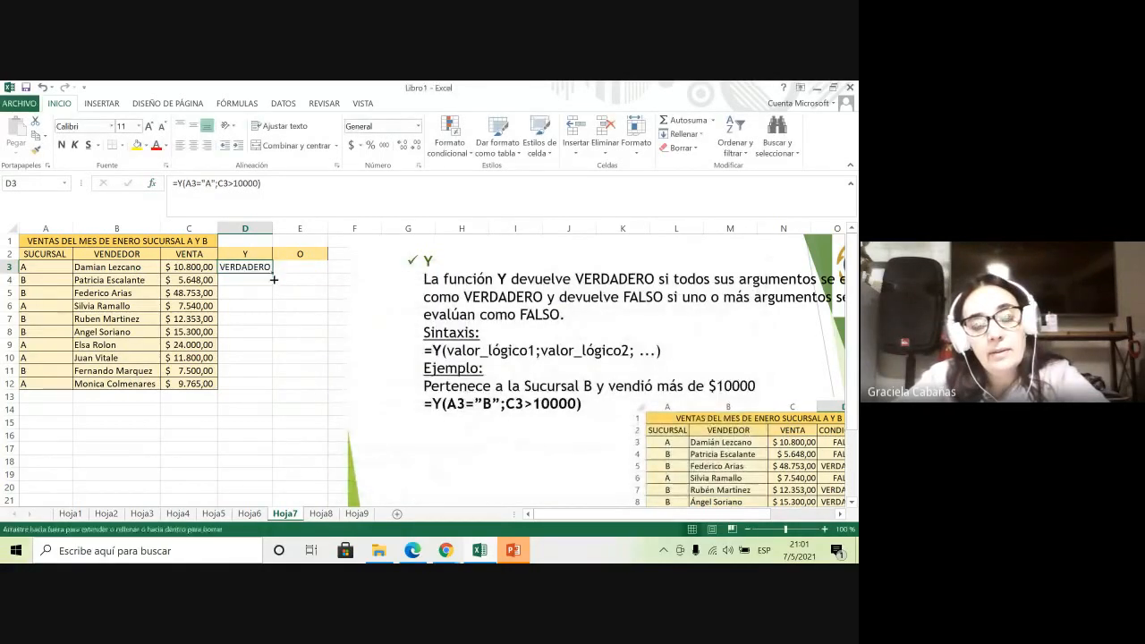
pyautogui.moveTo(274, 280); pyautogui.dragTo(273, 392)
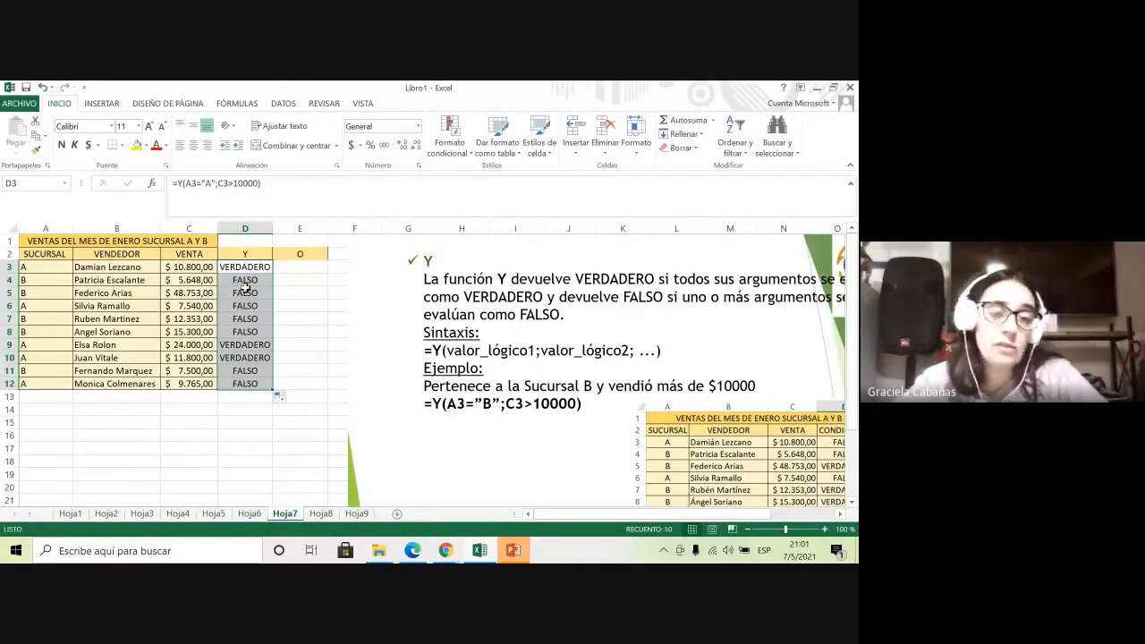
# Insert the O function in cell E3, choosing it from the full function list
pyautogui.click(300, 267)
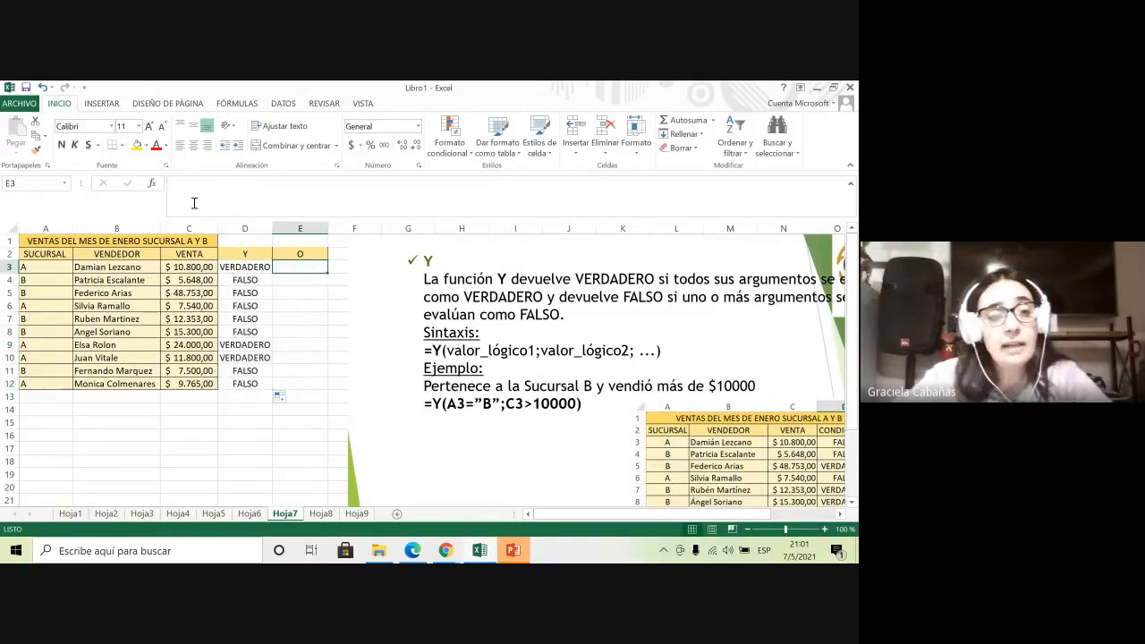
pyautogui.click(152, 184)
pyautogui.click(428, 372)
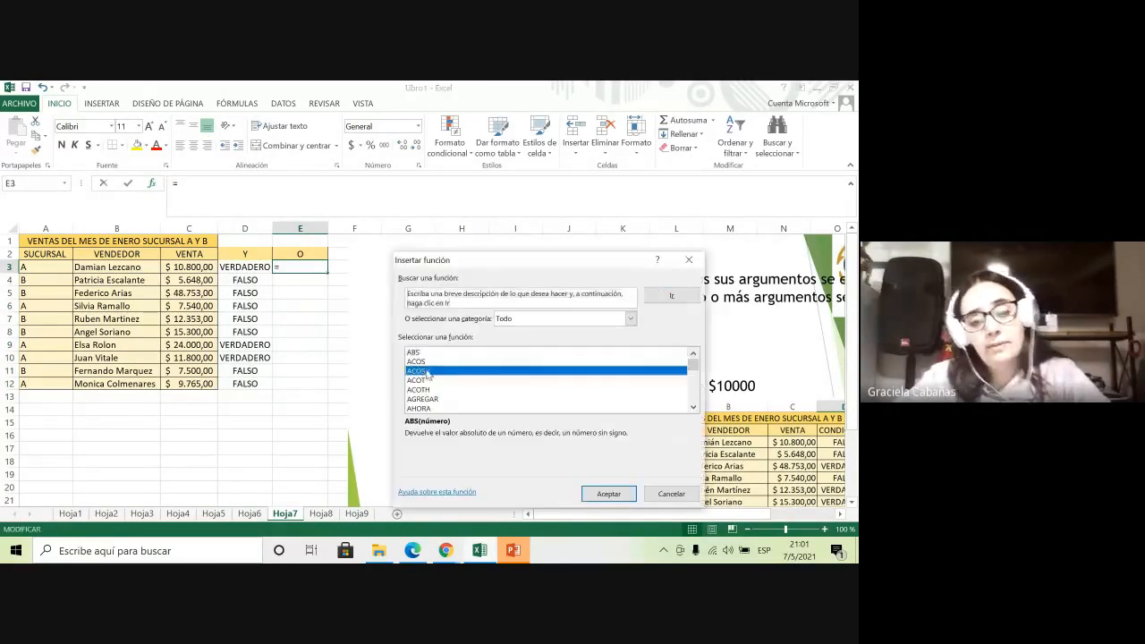
pyautogui.press('o')
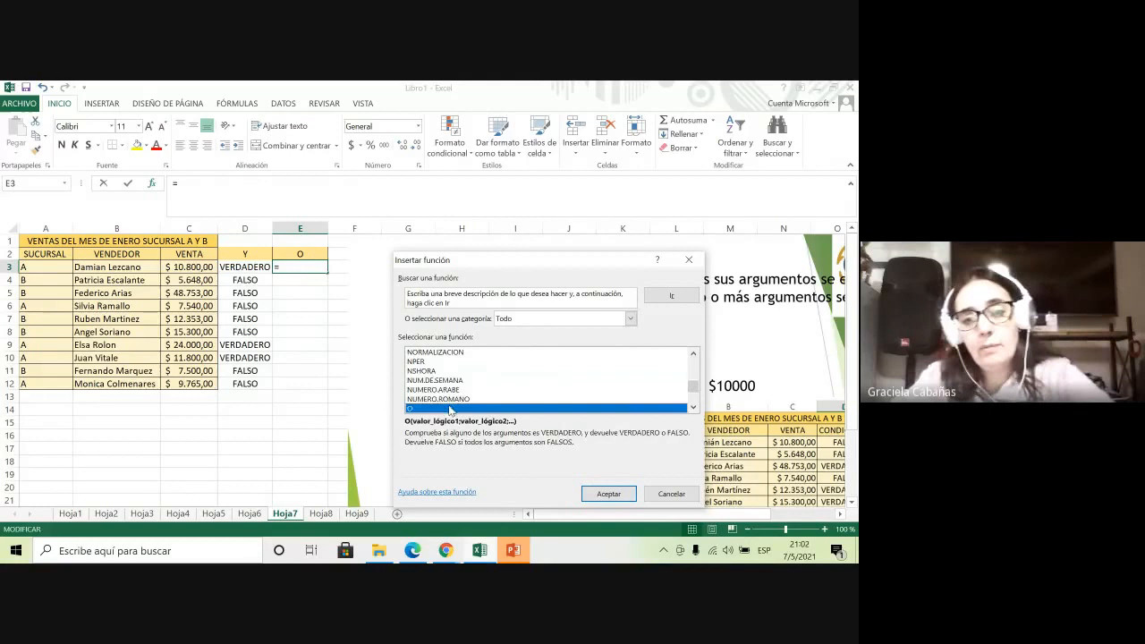
pyautogui.click(598, 495)
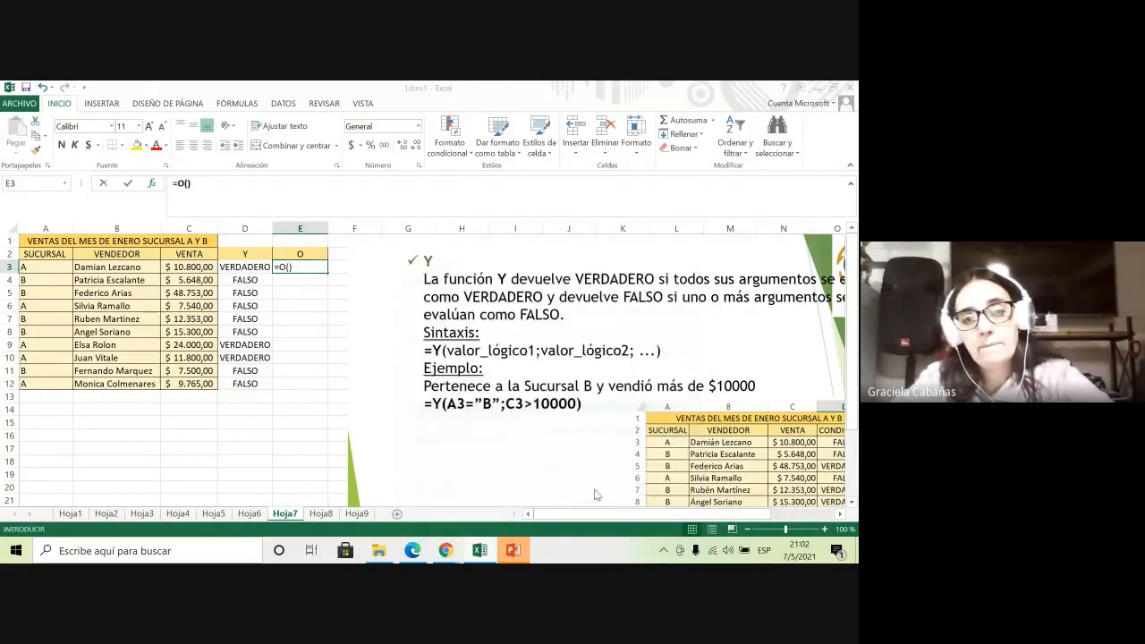
# Set the O function's first logical value to A3="A" and reference cell C3 in the second
pyautogui.click(67, 267)
pyautogui.write('=')
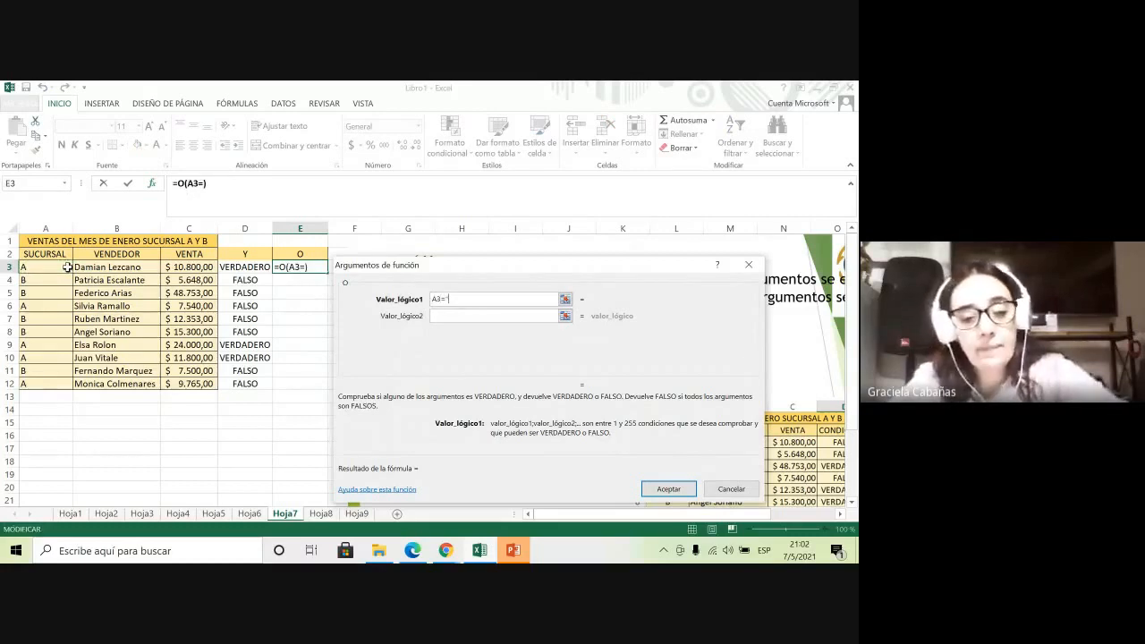
pyautogui.write('"A"')
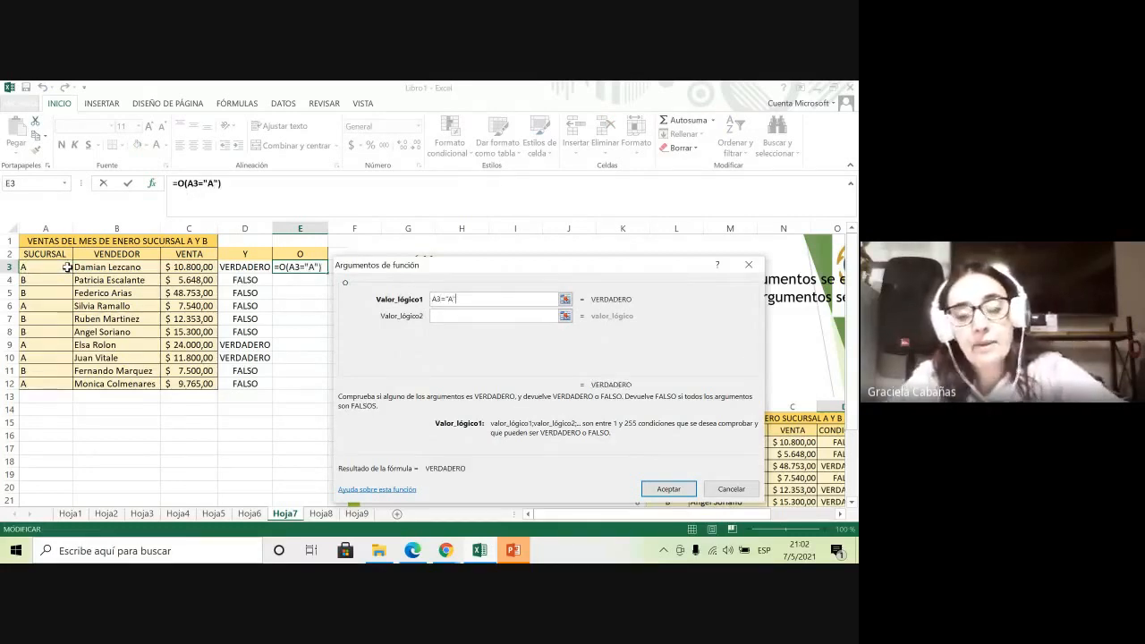
pyautogui.click(456, 314)
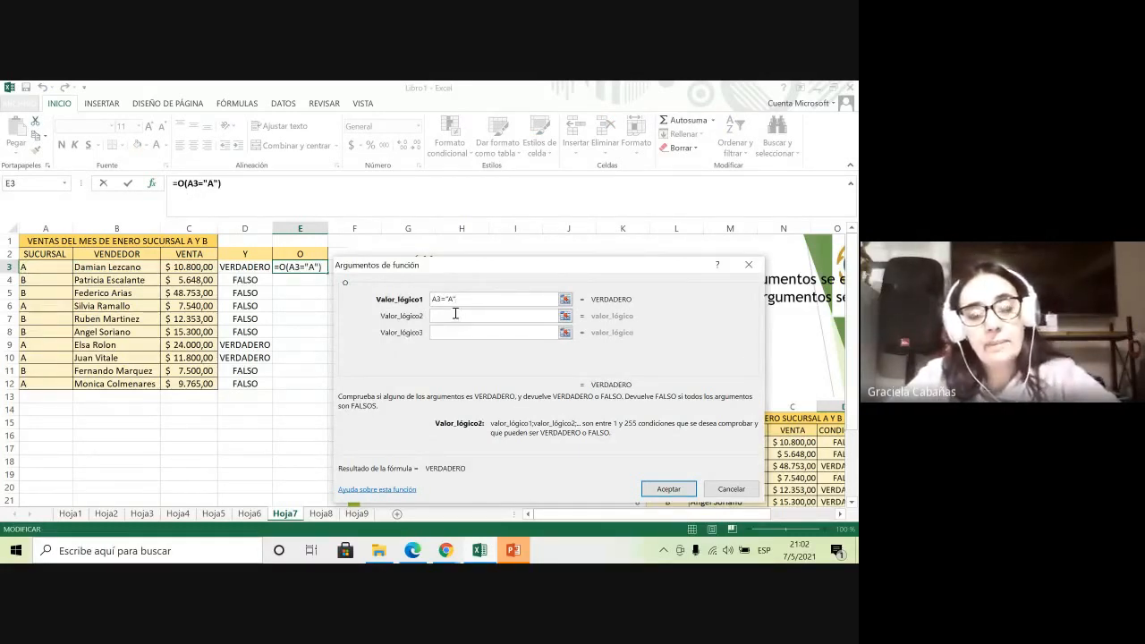
pyautogui.click(181, 266)
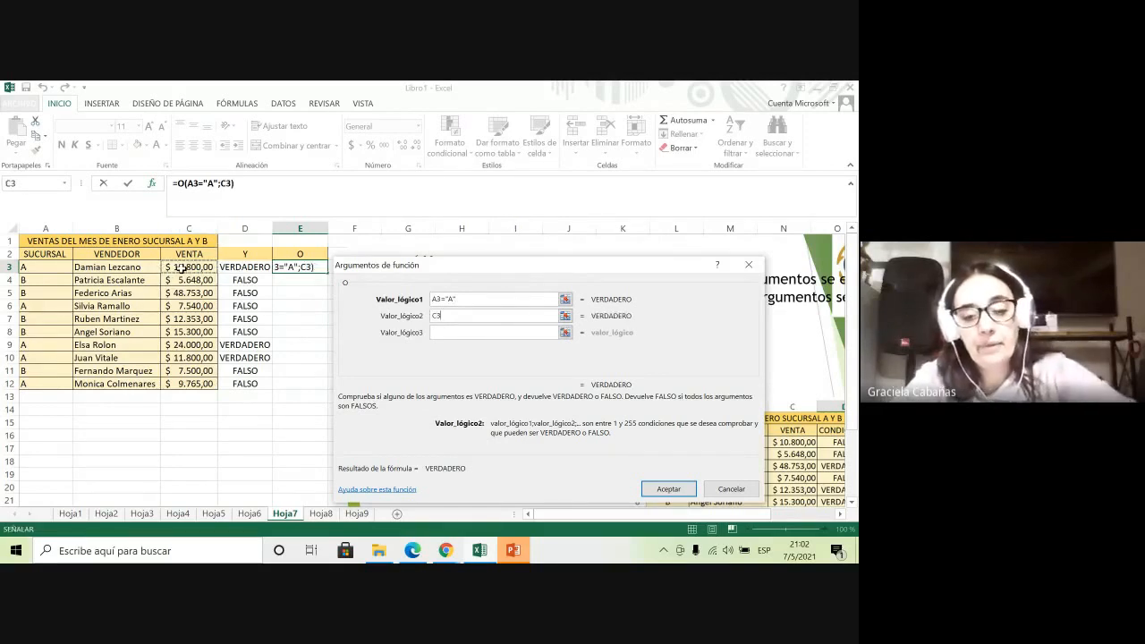
pyautogui.write('1')
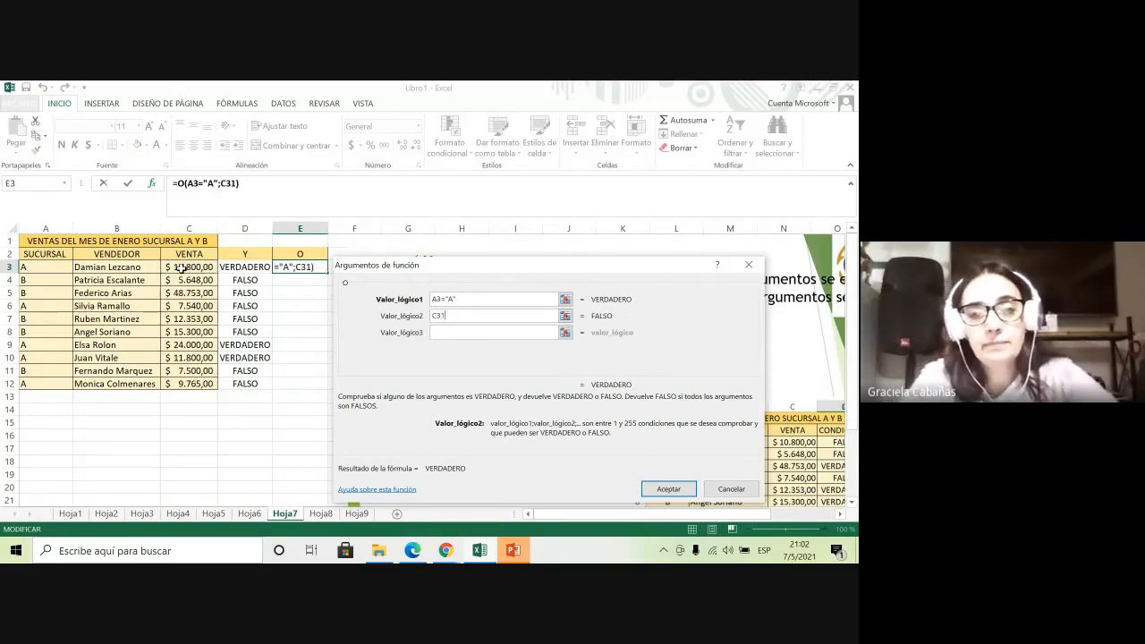
pyautogui.press('BackSpace')
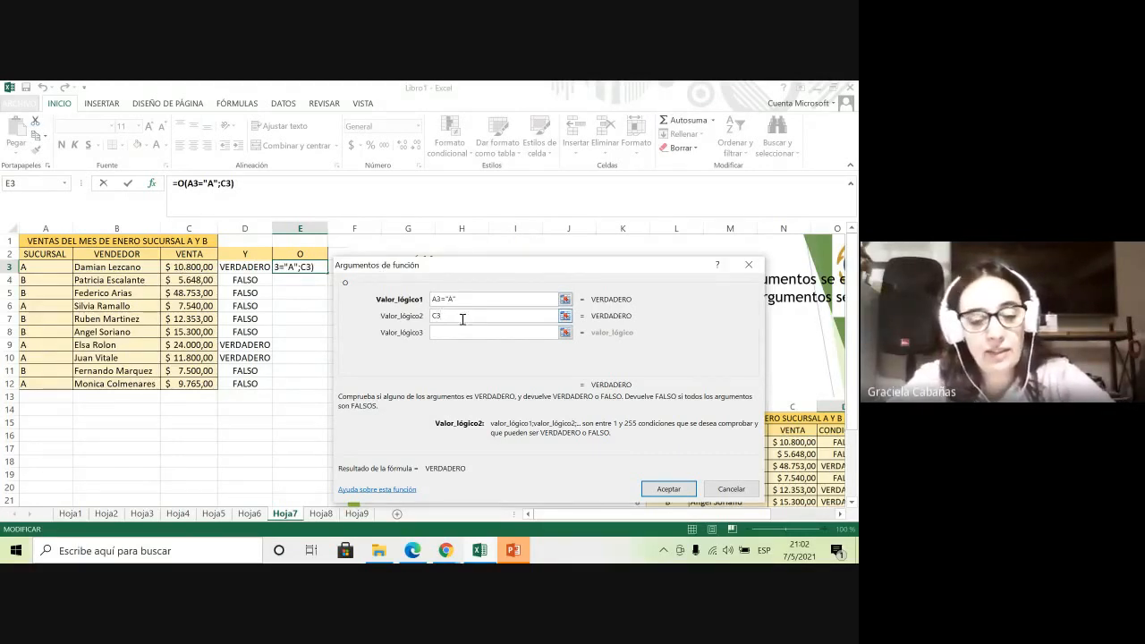
pyautogui.write('z12')
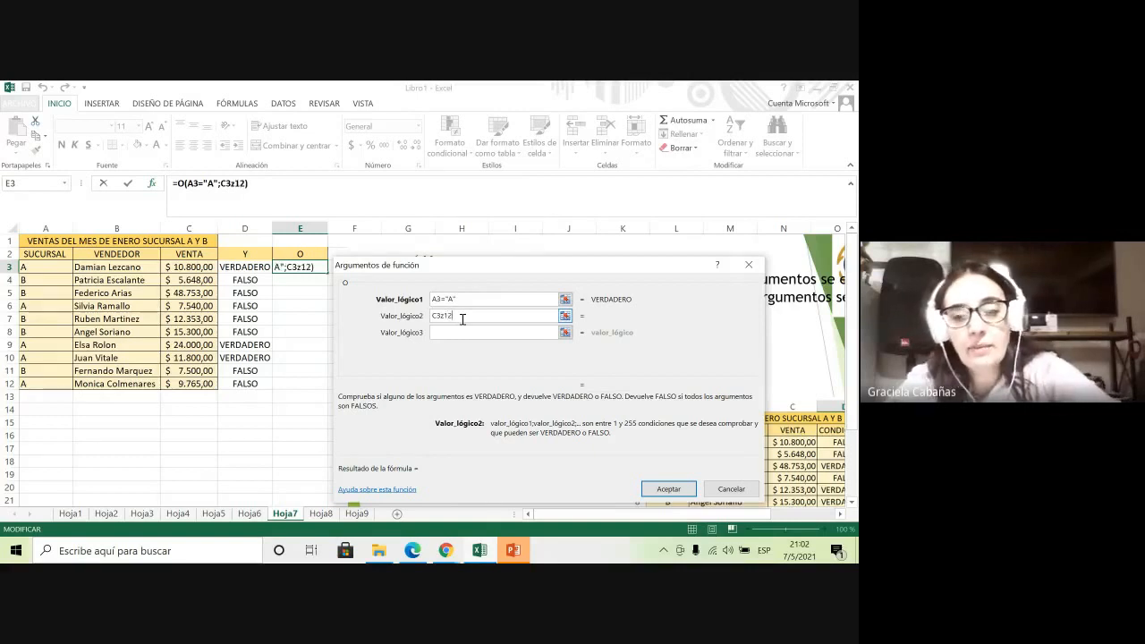
pyautogui.press('BackSpace')
pyautogui.write('000')
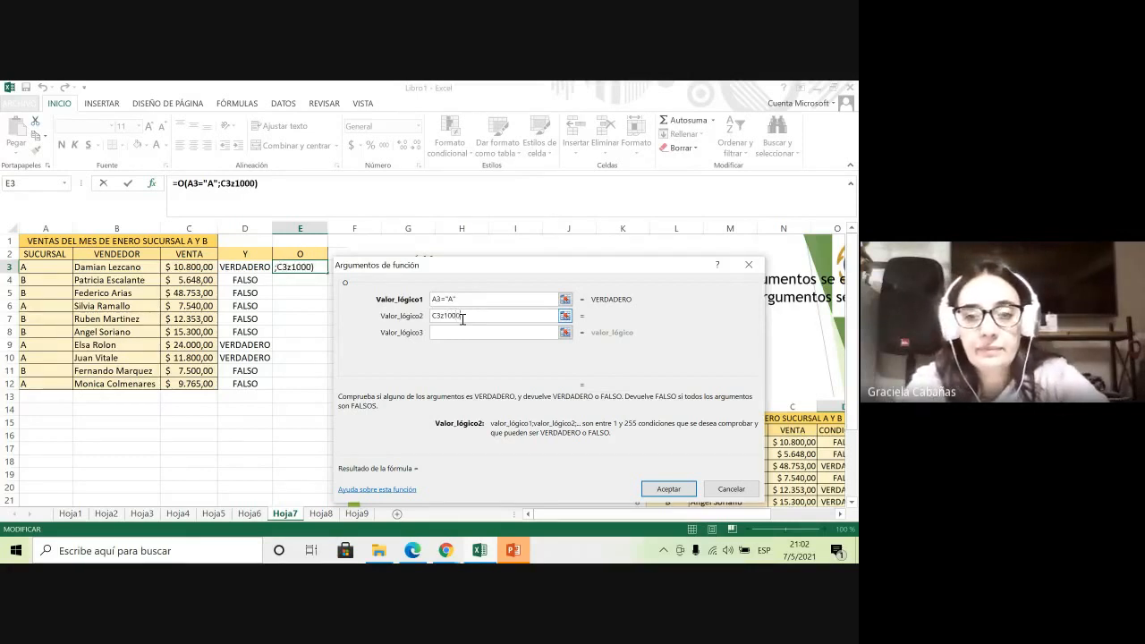
pyautogui.press('BackSpace')
pyautogui.press('BackSpace')
pyautogui.press('BackSpace')
pyautogui.press('BackSpace')
pyautogui.press('BackSpace')
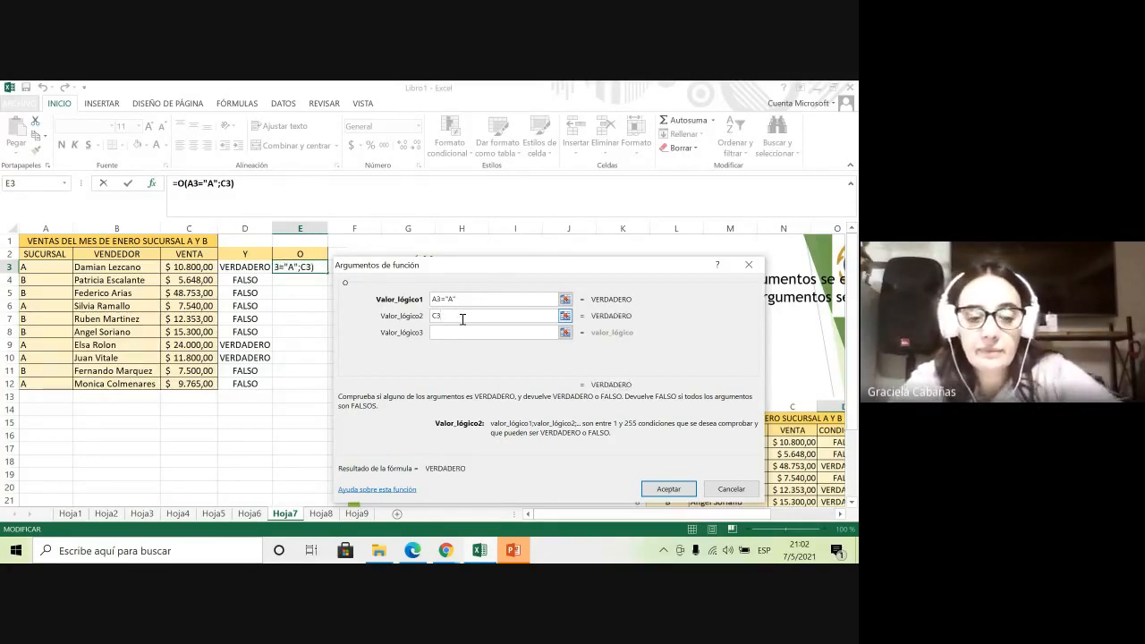
pyautogui.write('<')
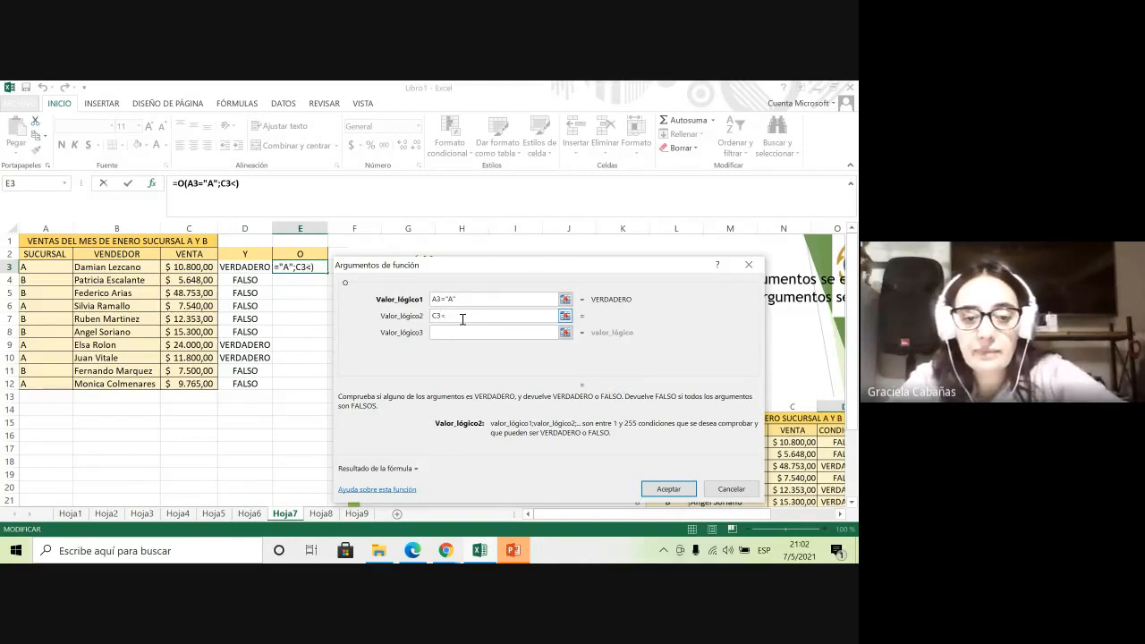
pyautogui.press('BackSpace')
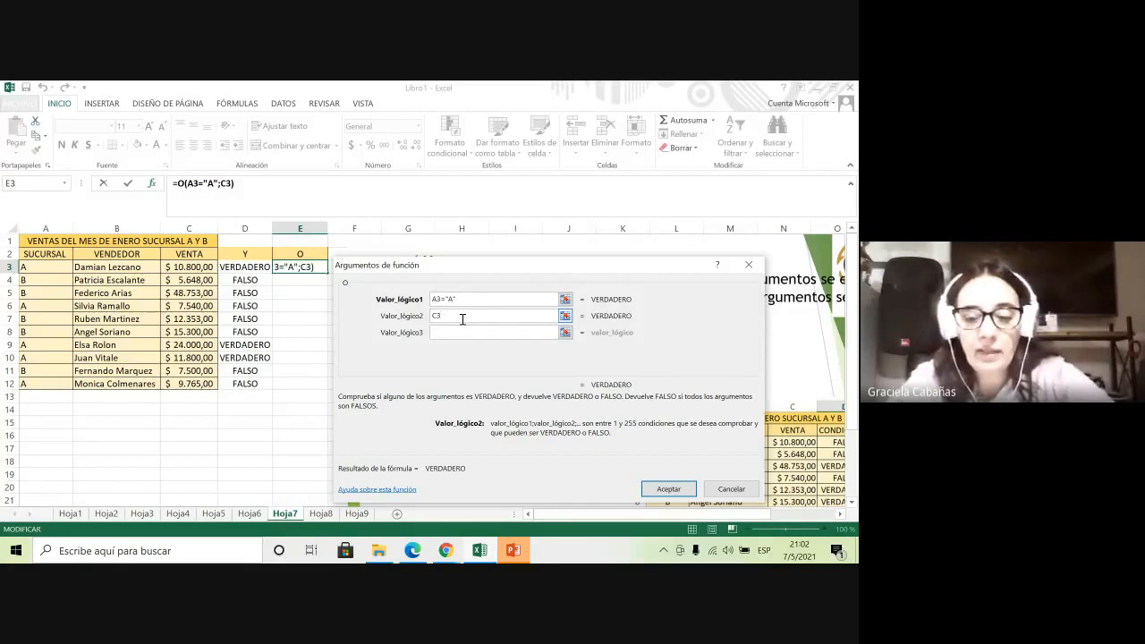
# Complete the second logical value as C3>10000, accept the O function and fill it down from E3 to E12
pyautogui.write('>')
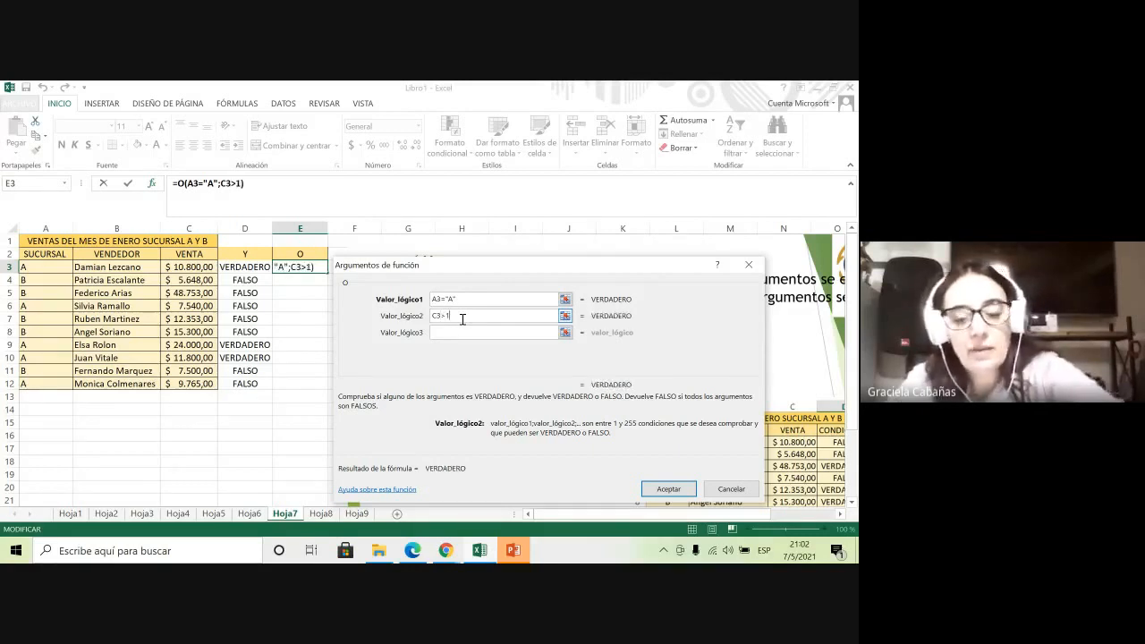
pyautogui.write('10000')
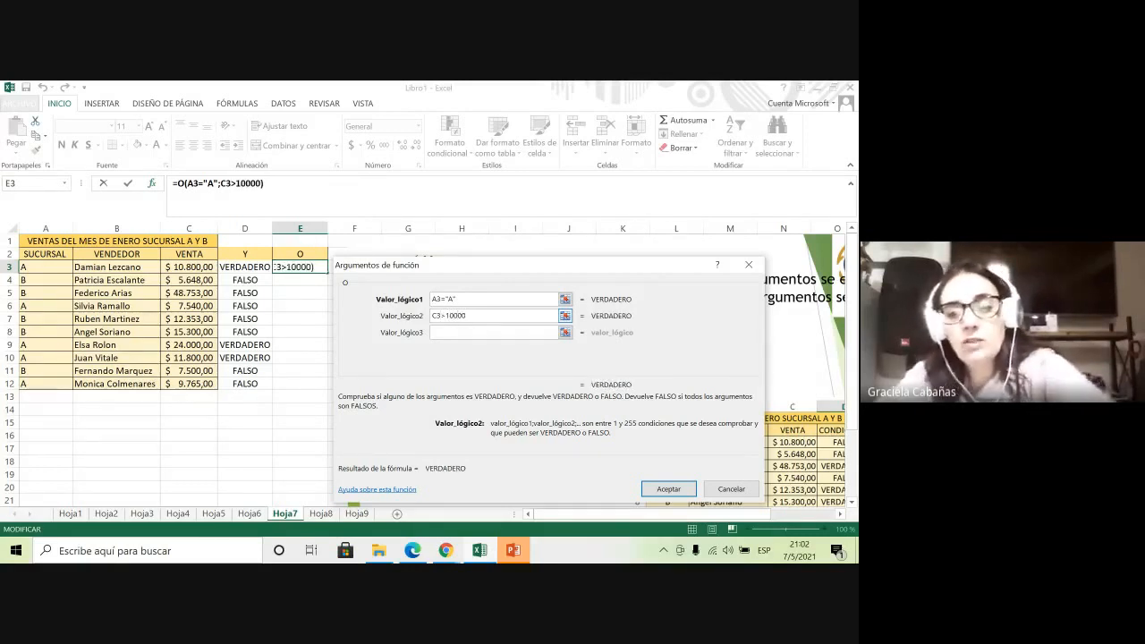
pyautogui.click(682, 490)
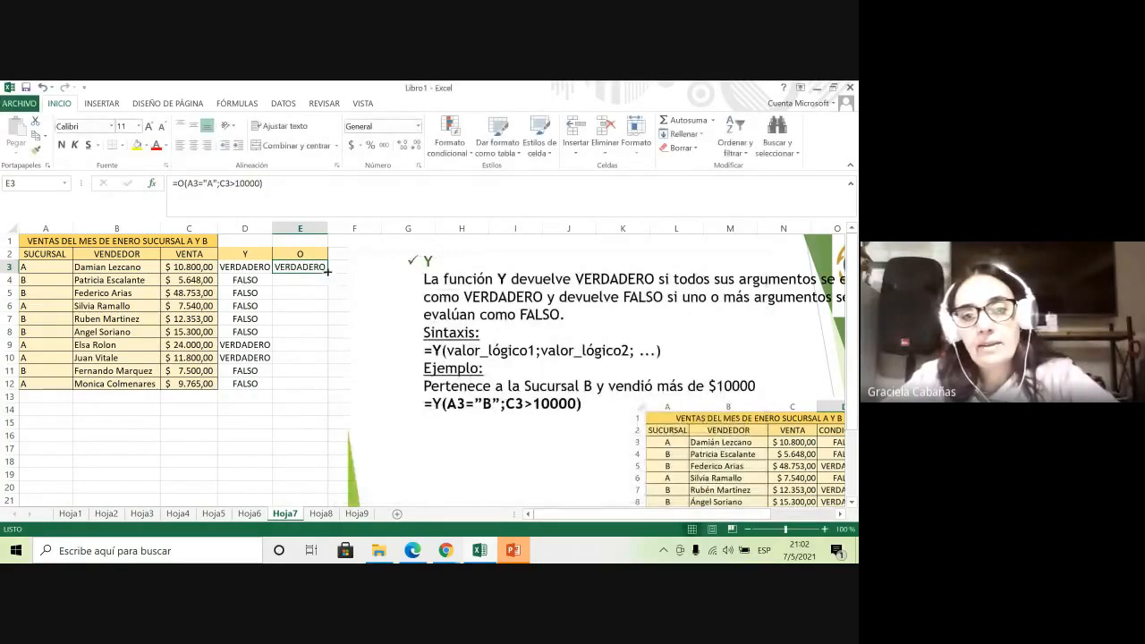
pyautogui.moveTo(327, 273); pyautogui.dragTo(326, 388)
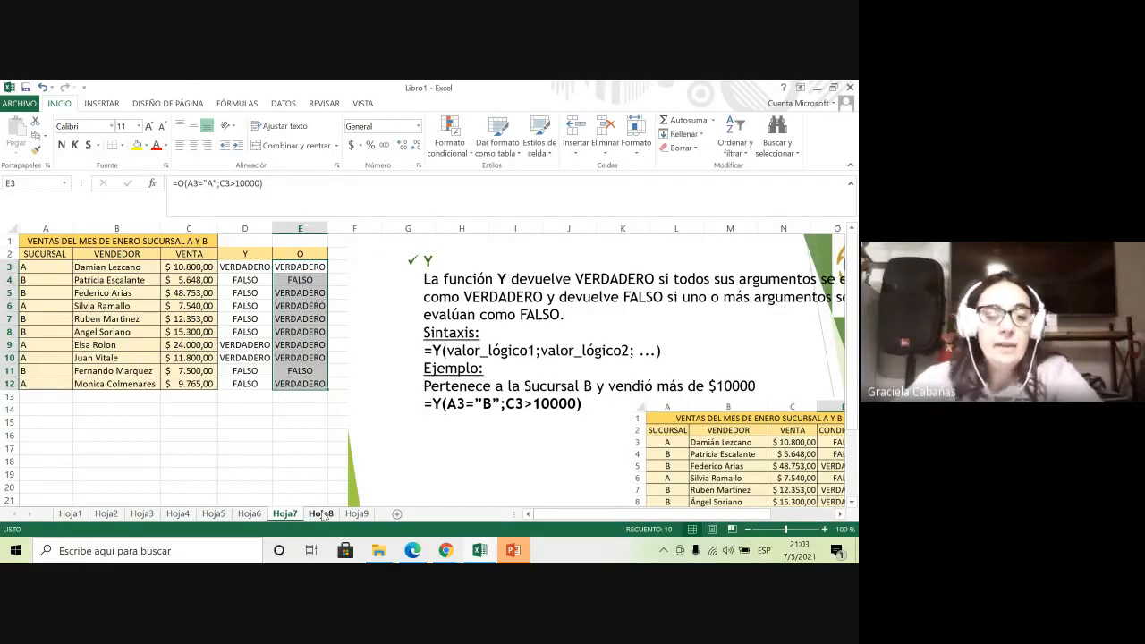
# On sheet Hoja9, enter the heading "Fecha de nacimiento" in A1 and make row 1 tall enough for two lines
pyautogui.click(322, 515)
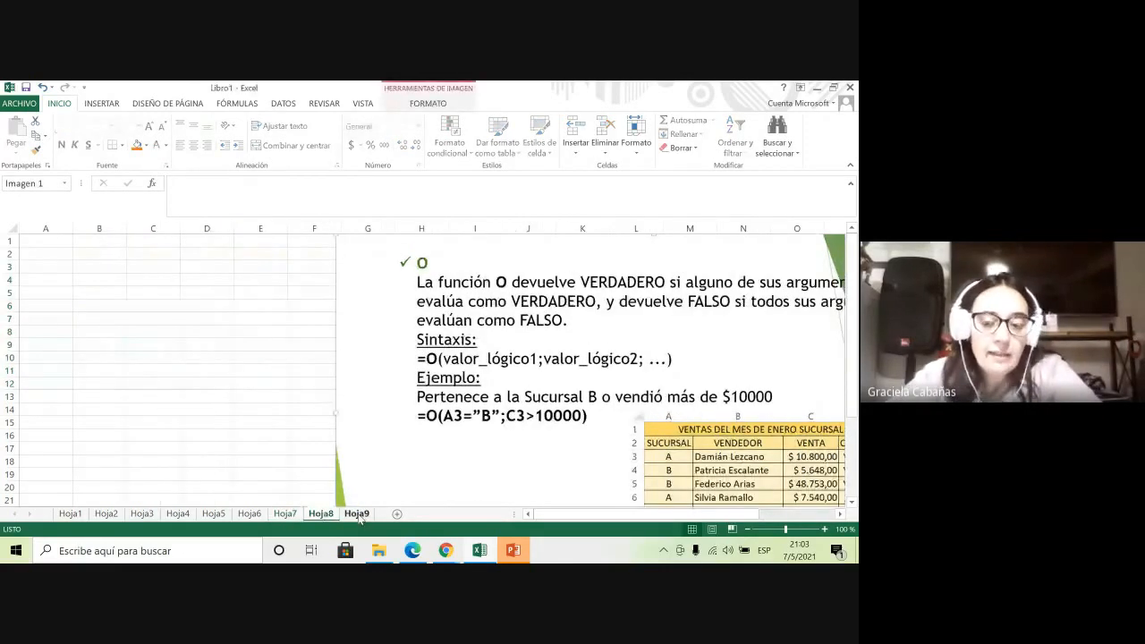
pyautogui.click(357, 514)
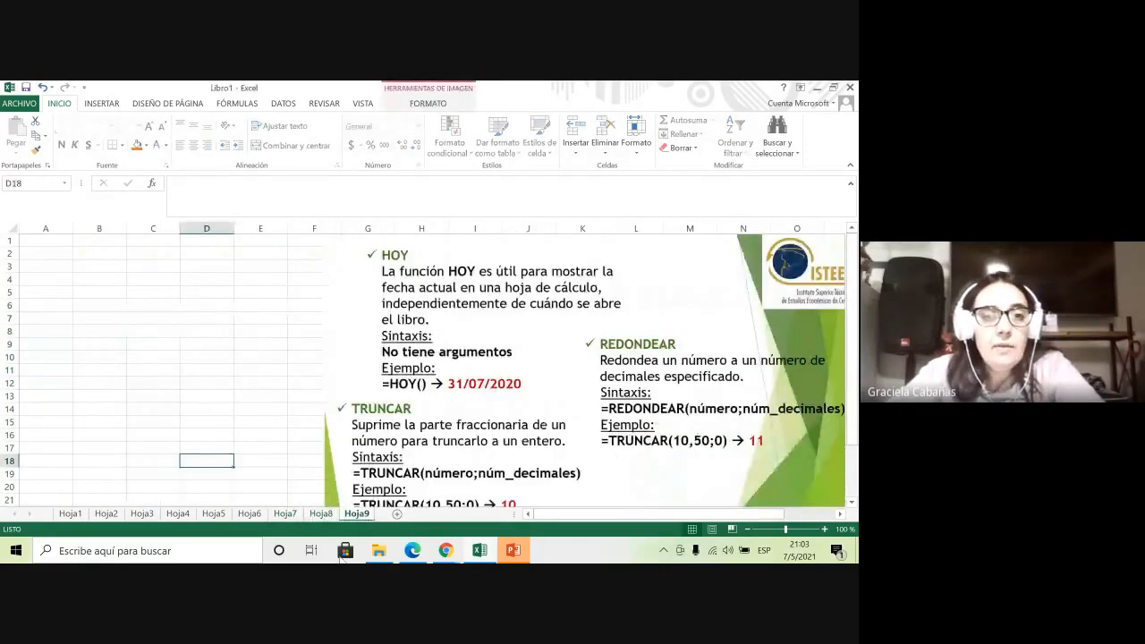
pyautogui.click(85, 306)
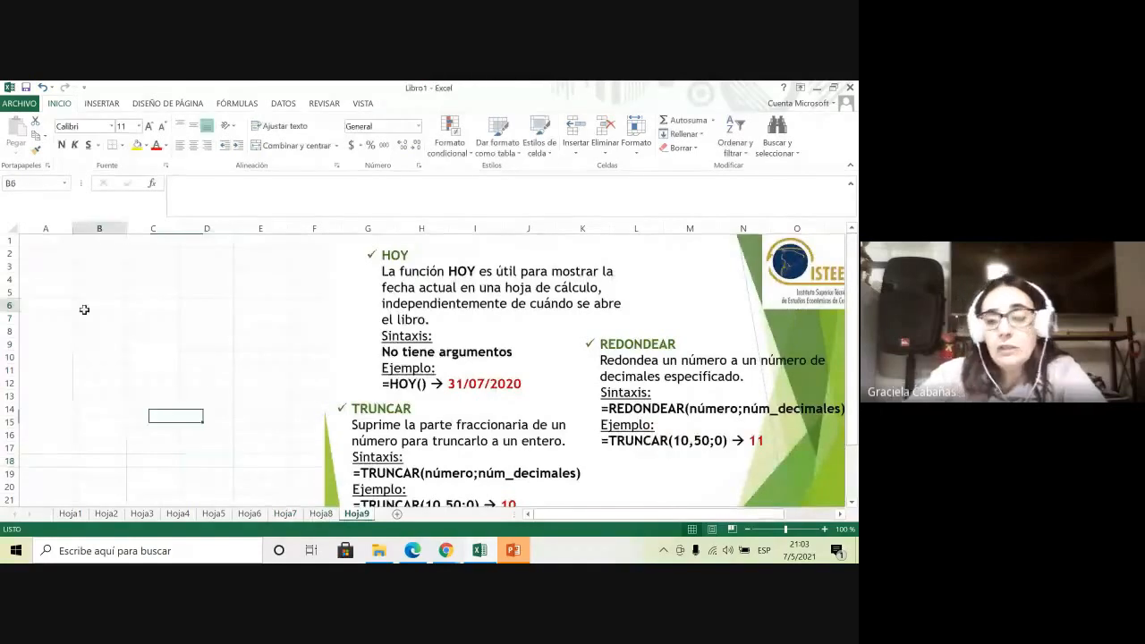
pyautogui.click(54, 241)
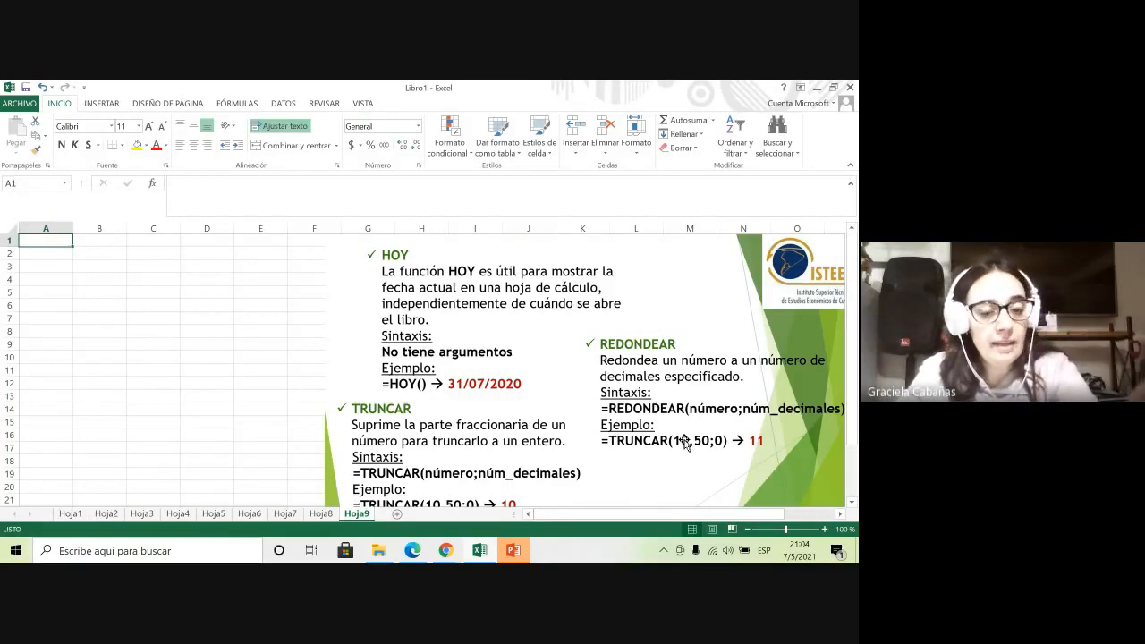
pyautogui.write('Fecha de ')
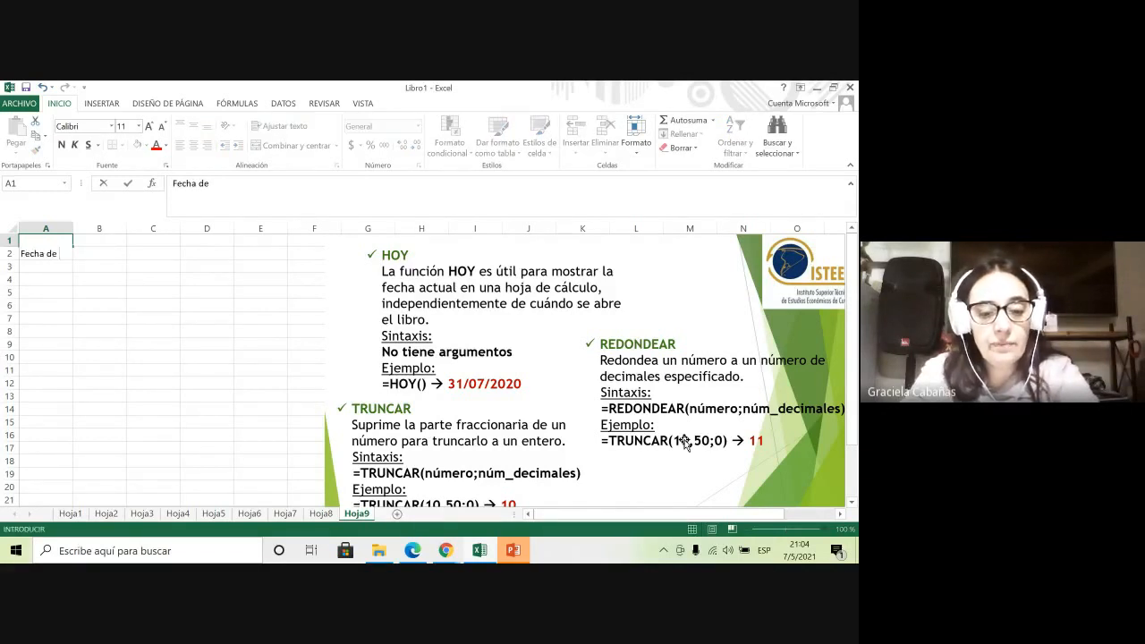
pyautogui.write('nacimient')
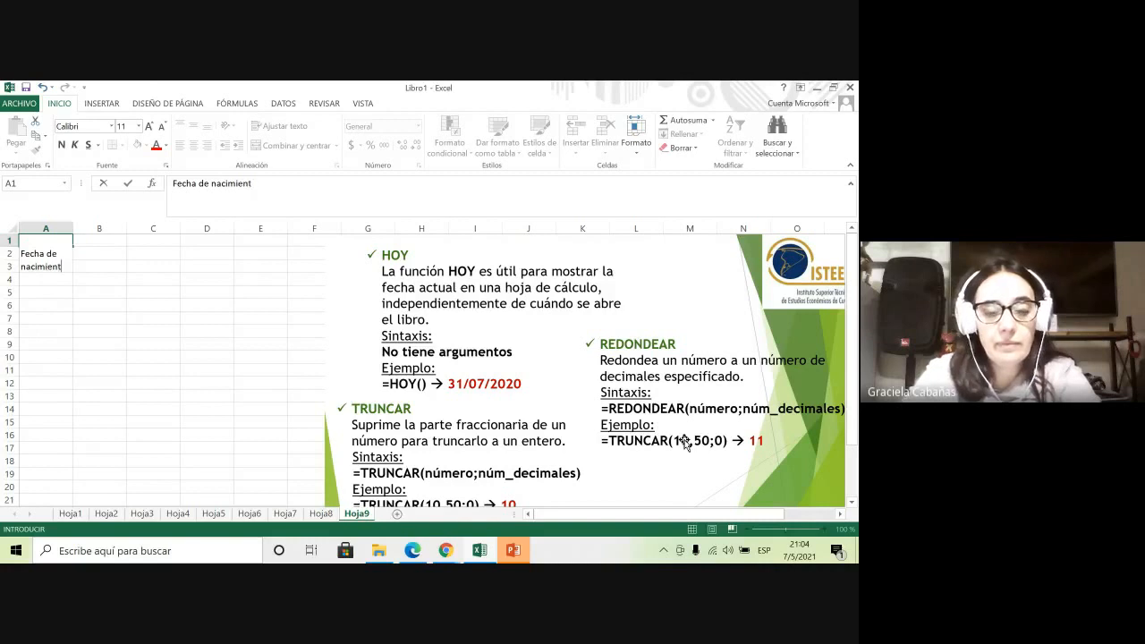
pyautogui.write('o')
pyautogui.press('Tab')
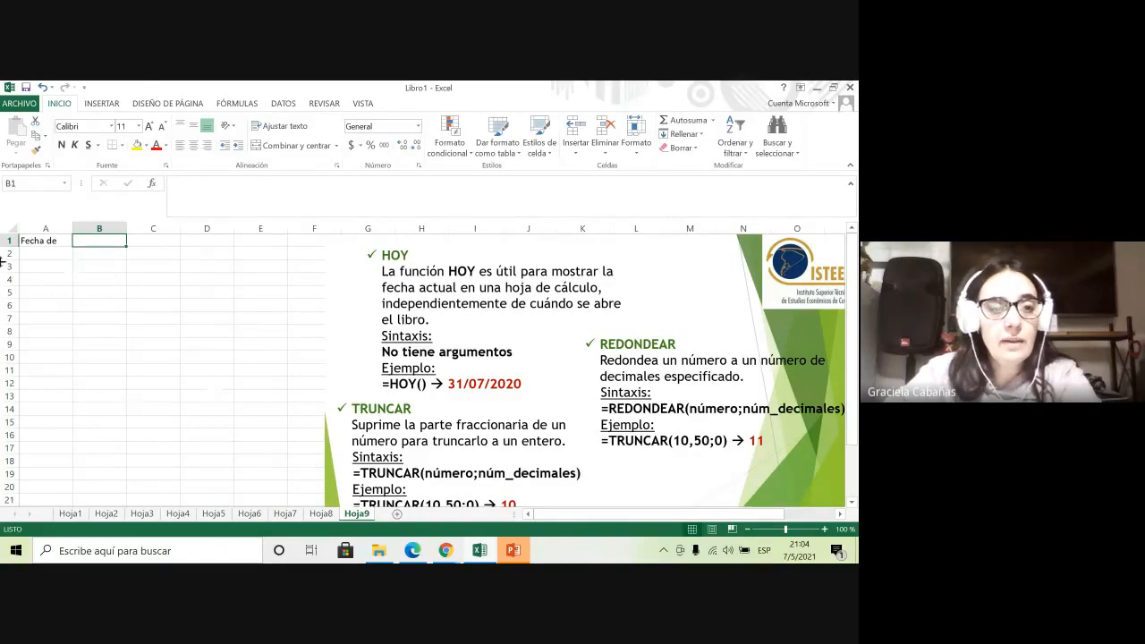
pyautogui.moveTo(15, 247); pyautogui.dragTo(16, 258)
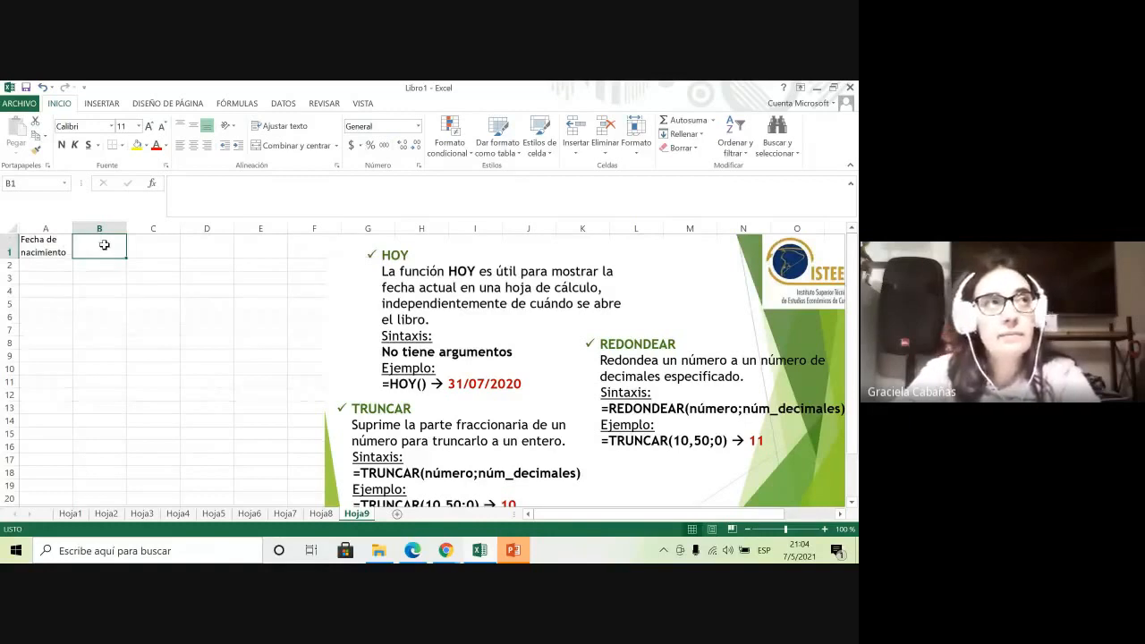
# Enter the heading "Edad" in B1 and start entering a date of birth in A2
pyautogui.write('Edad')
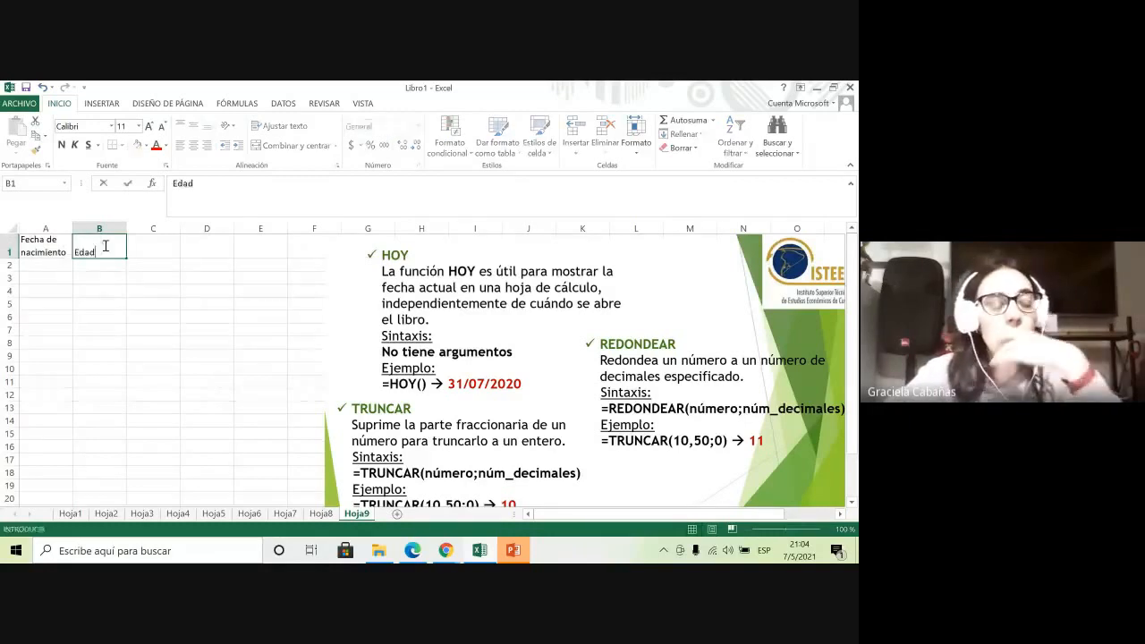
pyautogui.press('Return')
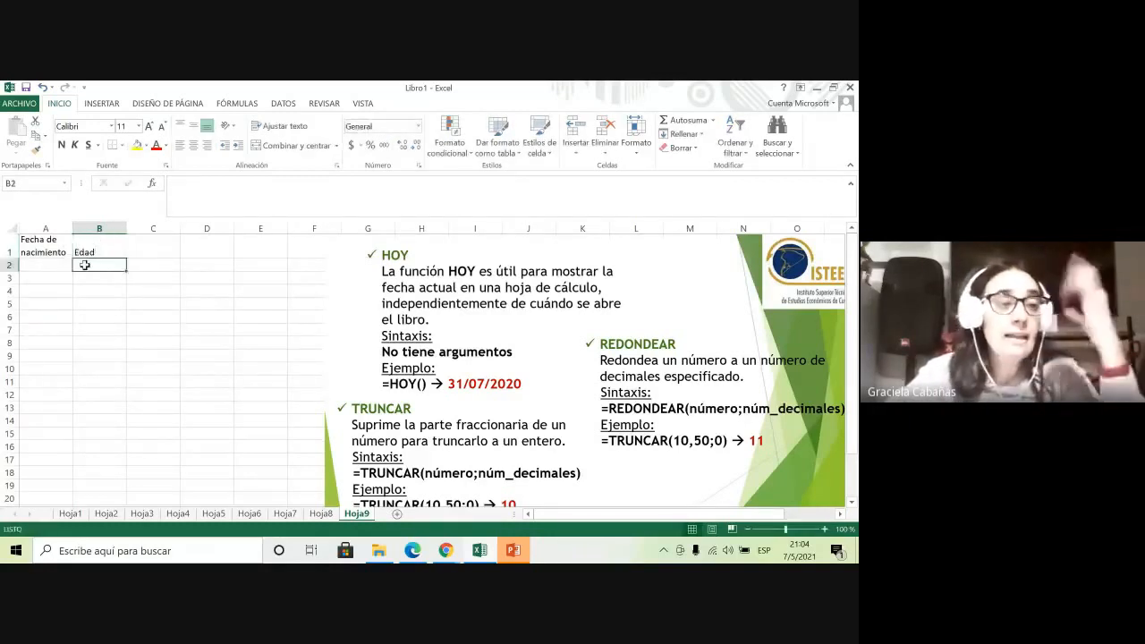
pyautogui.click(66, 266)
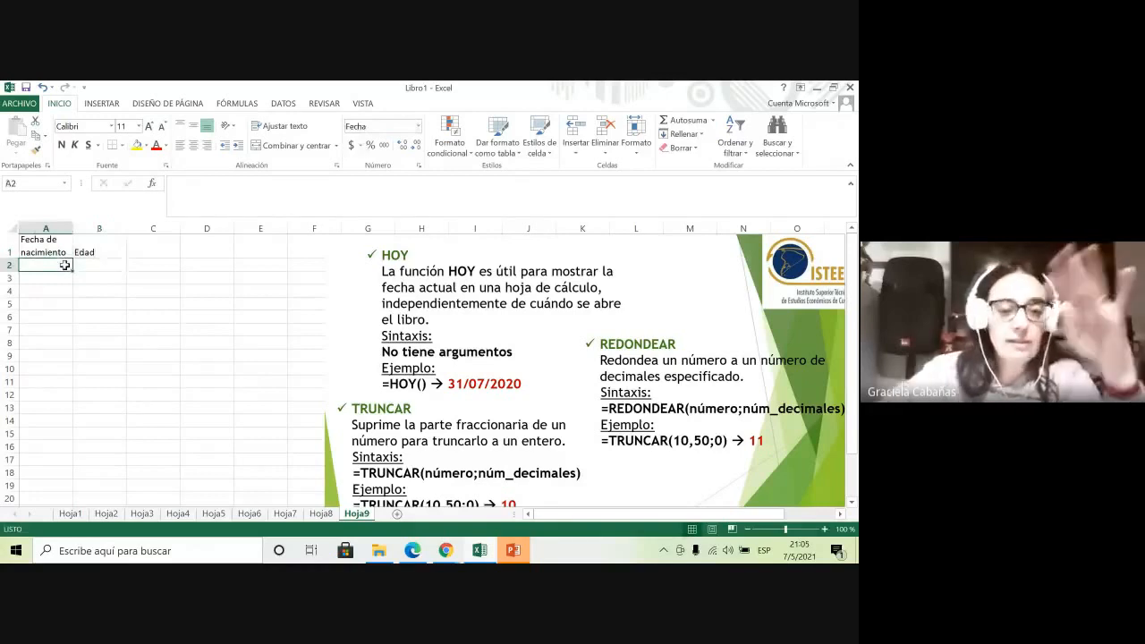
pyautogui.write('10')
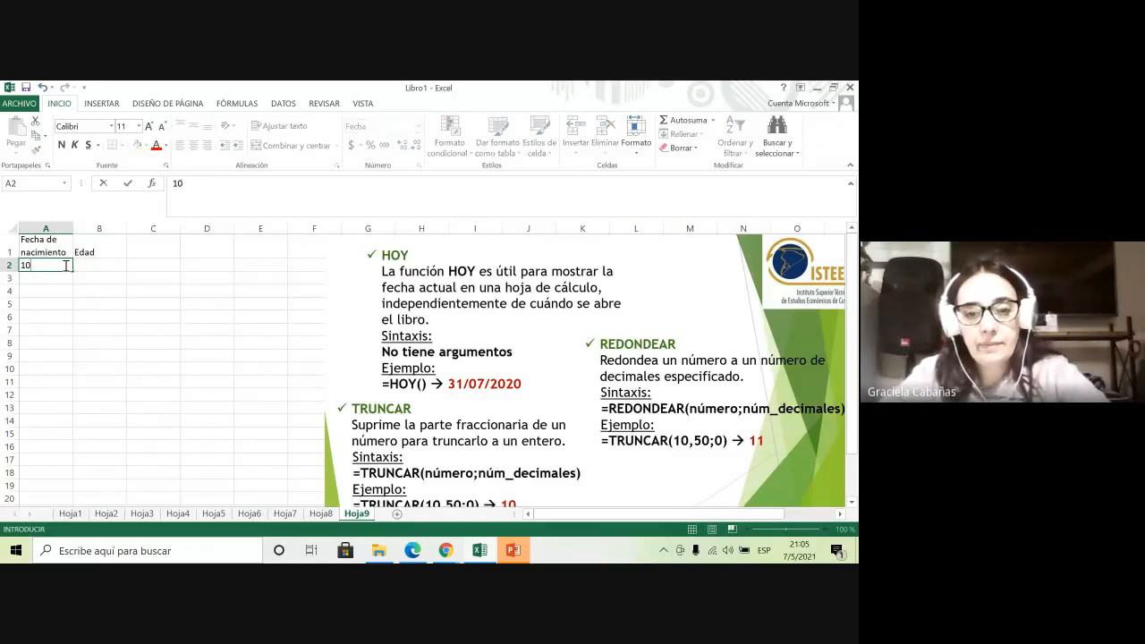
# Switch to the Google Meet call in Chrome to attend to the pending join request
pyautogui.click(446, 550)
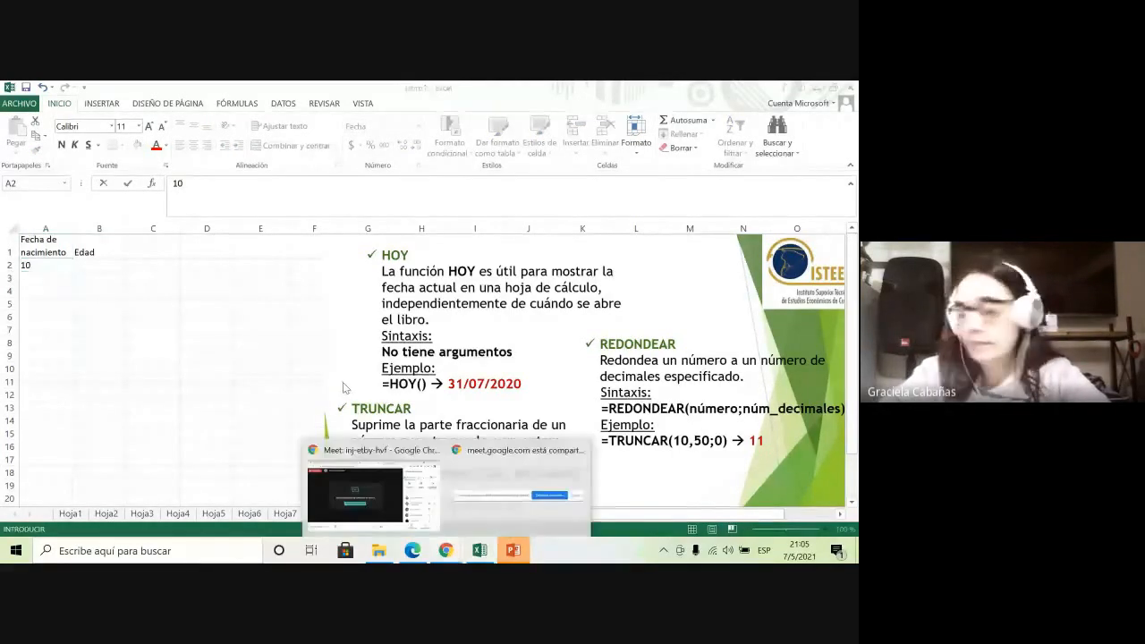
pyautogui.click(349, 466)
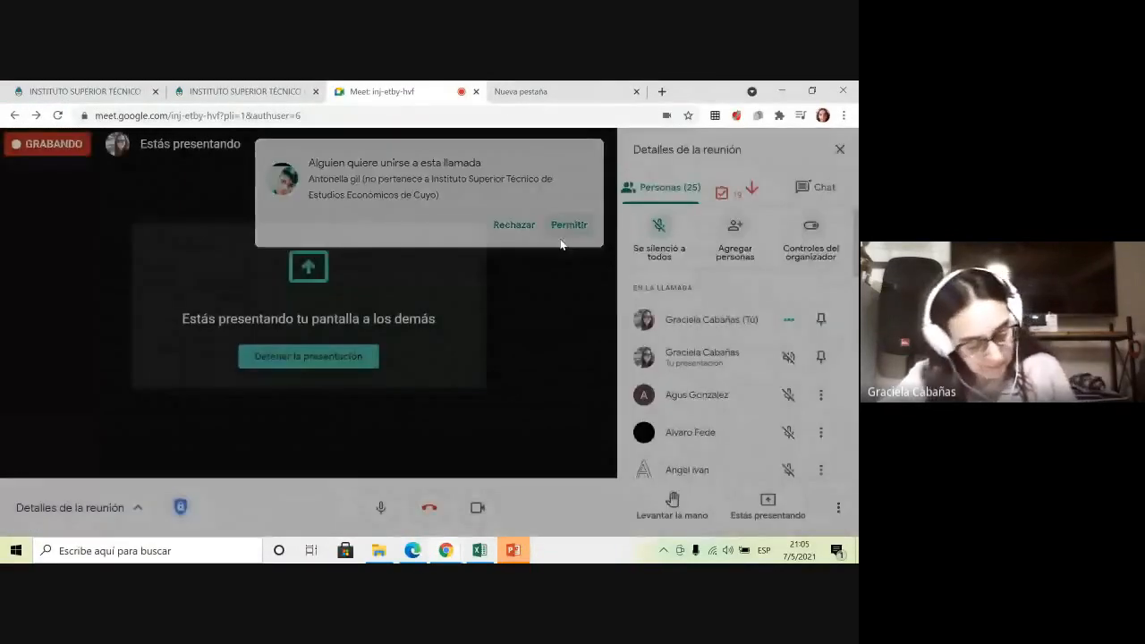
# Admit the waiting participant to the Meet call and switch to the Libro1 workbook in Excel
pyautogui.click(567, 226)
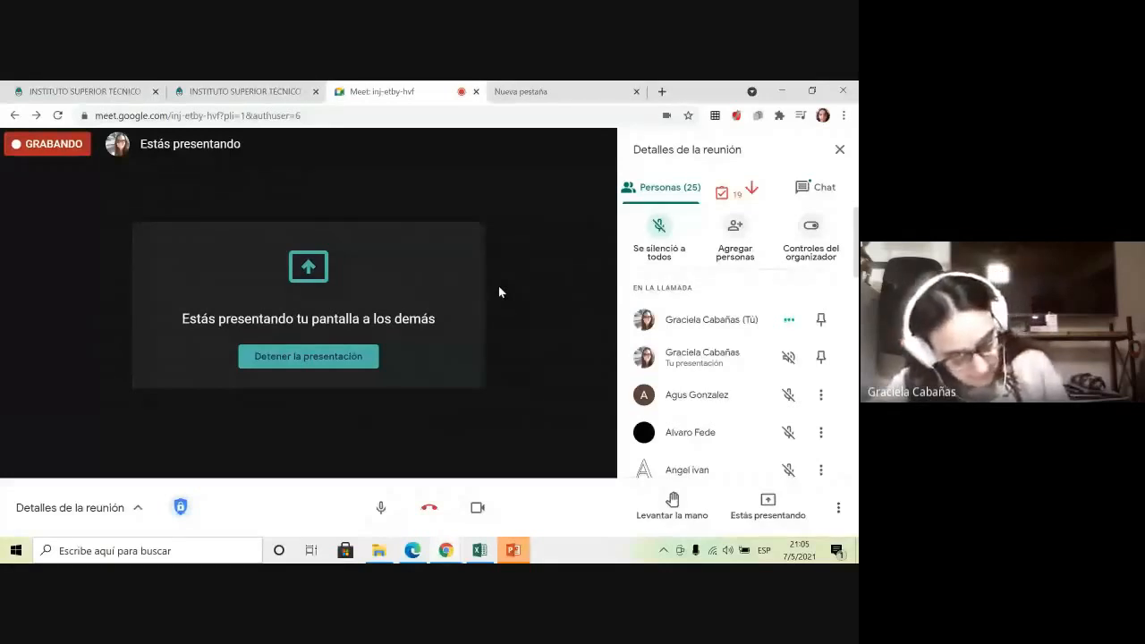
pyautogui.click(488, 560)
pyautogui.click(153, 277)
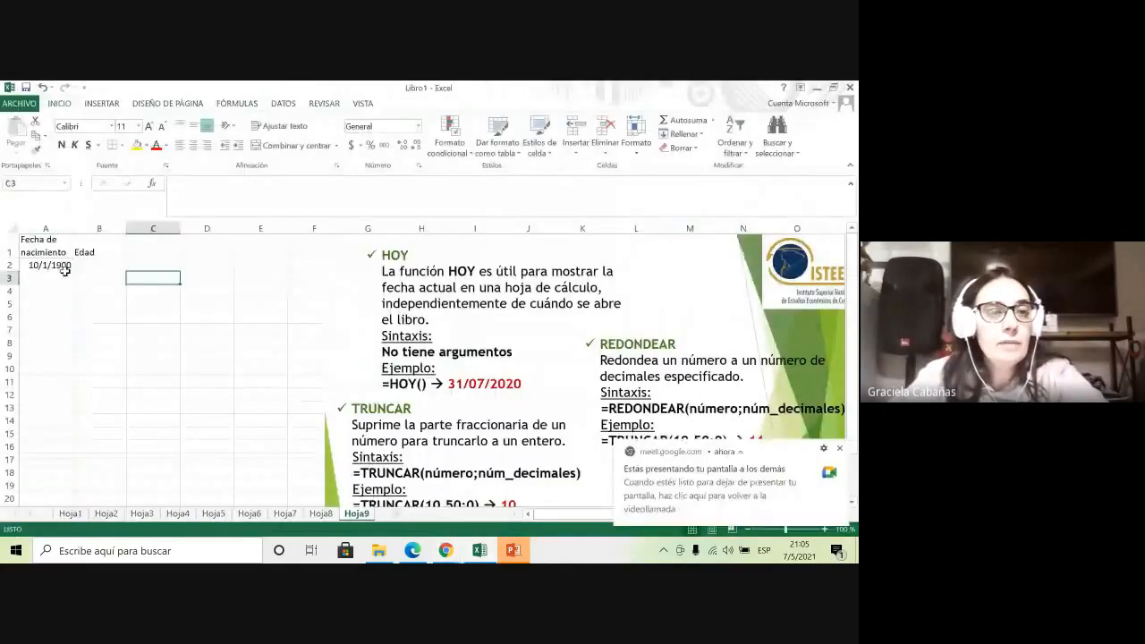
# Replace the entry in cell A2 under Fecha de nacimiento with a new date of birth
pyautogui.click(65, 267)
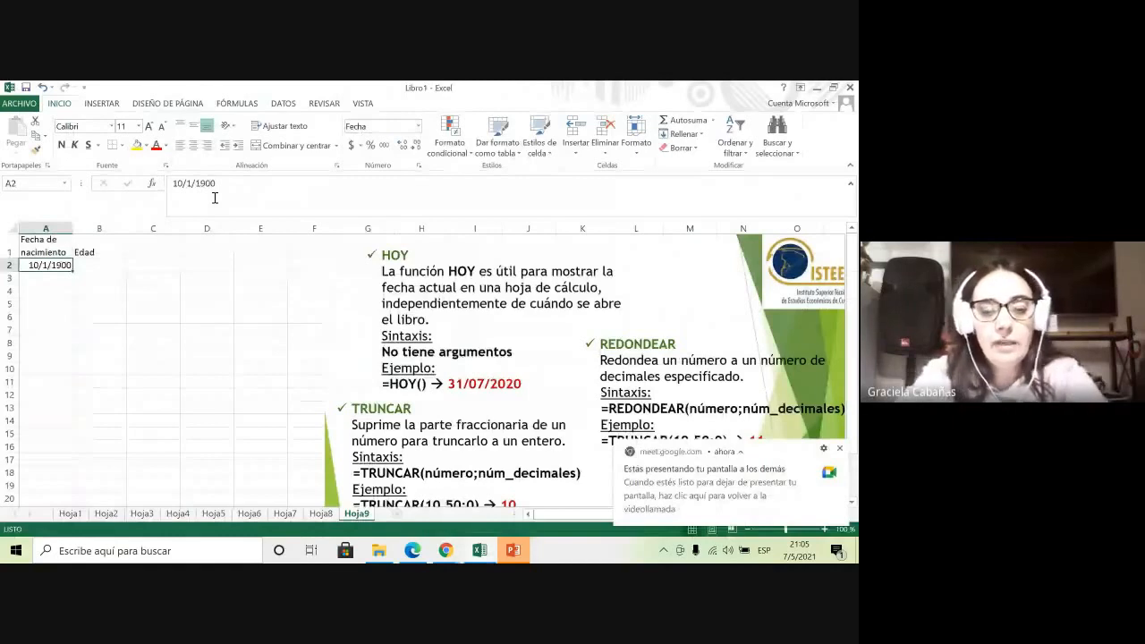
pyautogui.moveTo(222, 184); pyautogui.dragTo(172, 184)
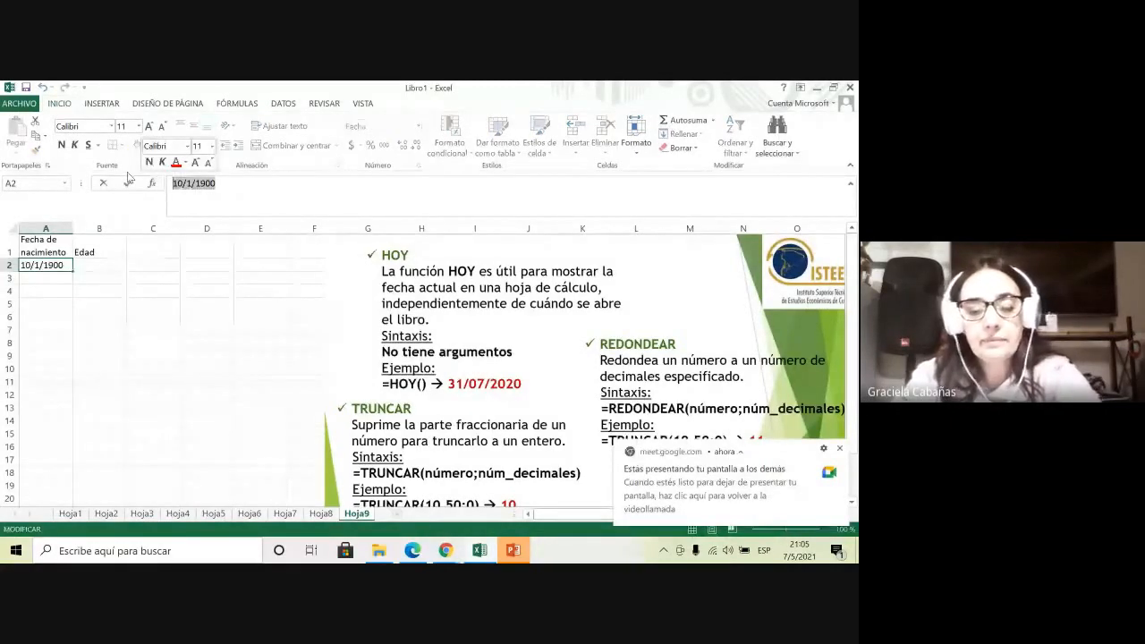
pyautogui.write('10/')
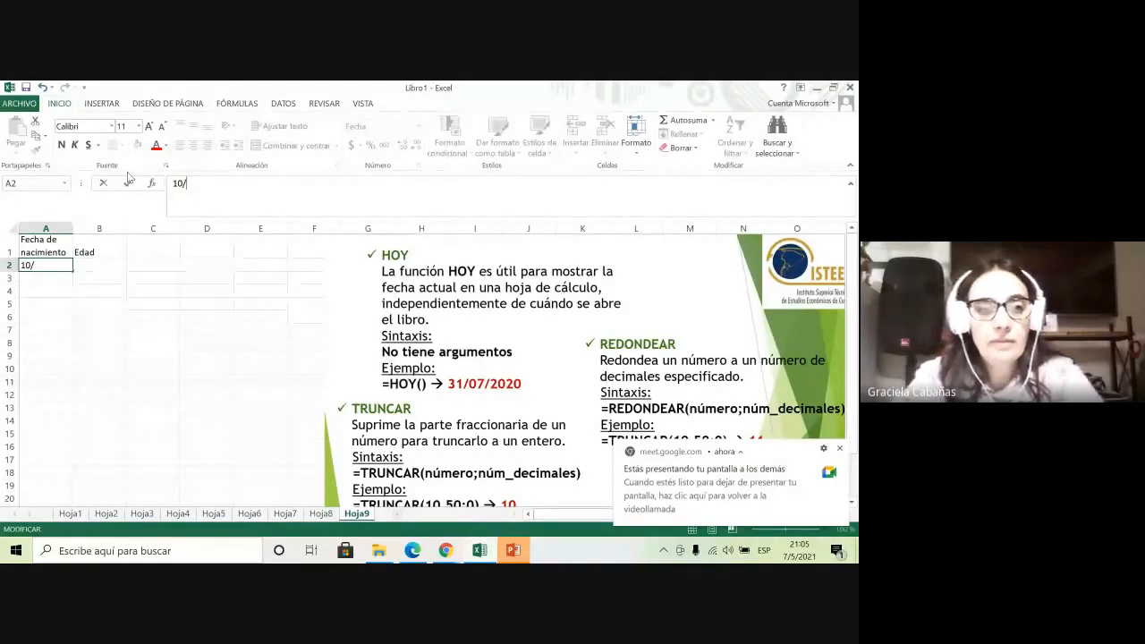
pyautogui.write('04/')
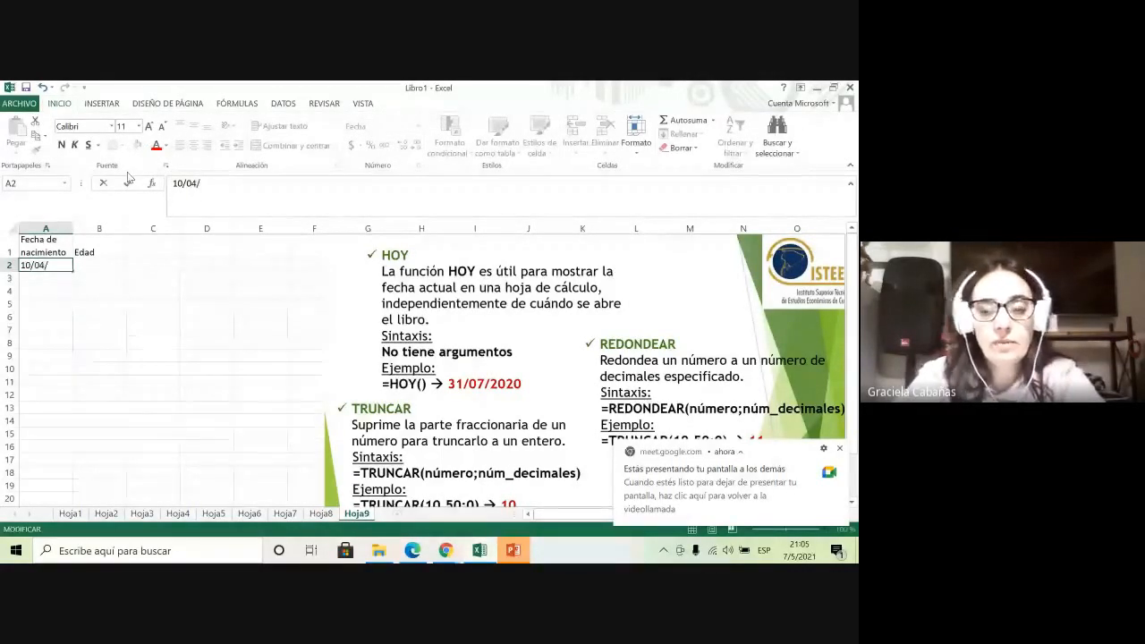
pyautogui.press('BackSpace')
pyautogui.press('BackSpace')
pyautogui.press('BackSpace')
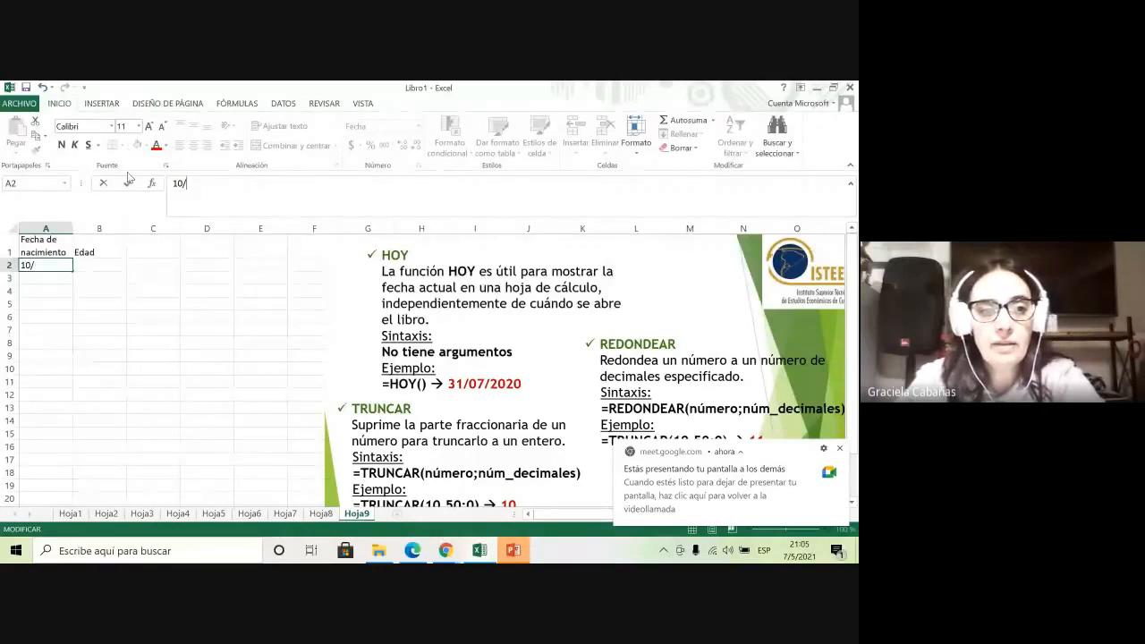
pyautogui.write('=6')
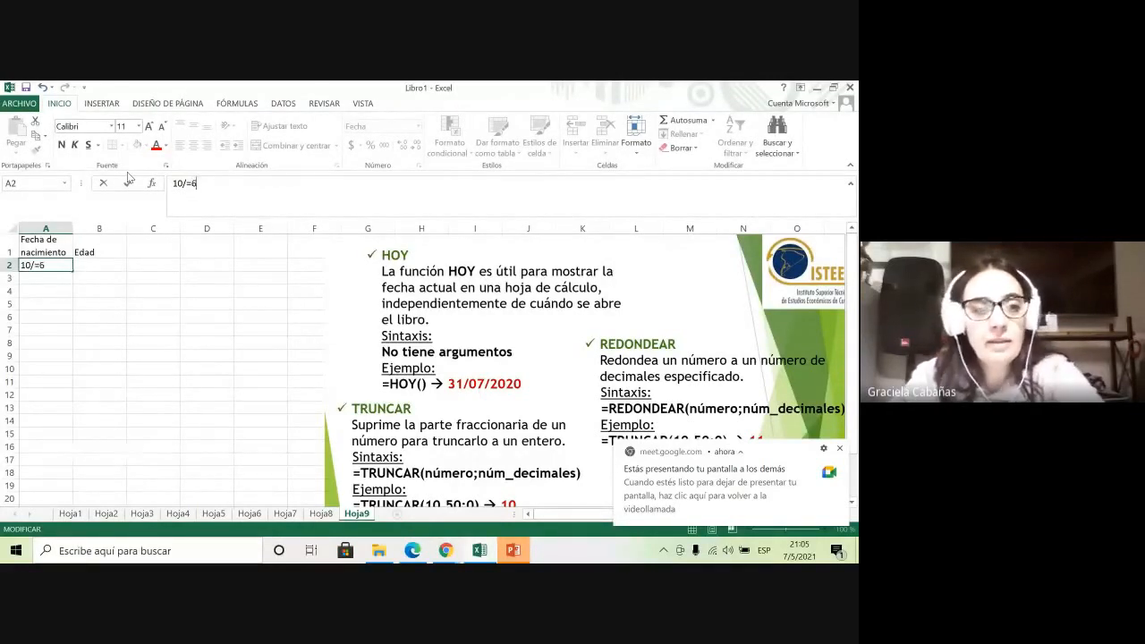
pyautogui.press('BackSpace')
pyautogui.press('BackSpace')
pyautogui.write('0')
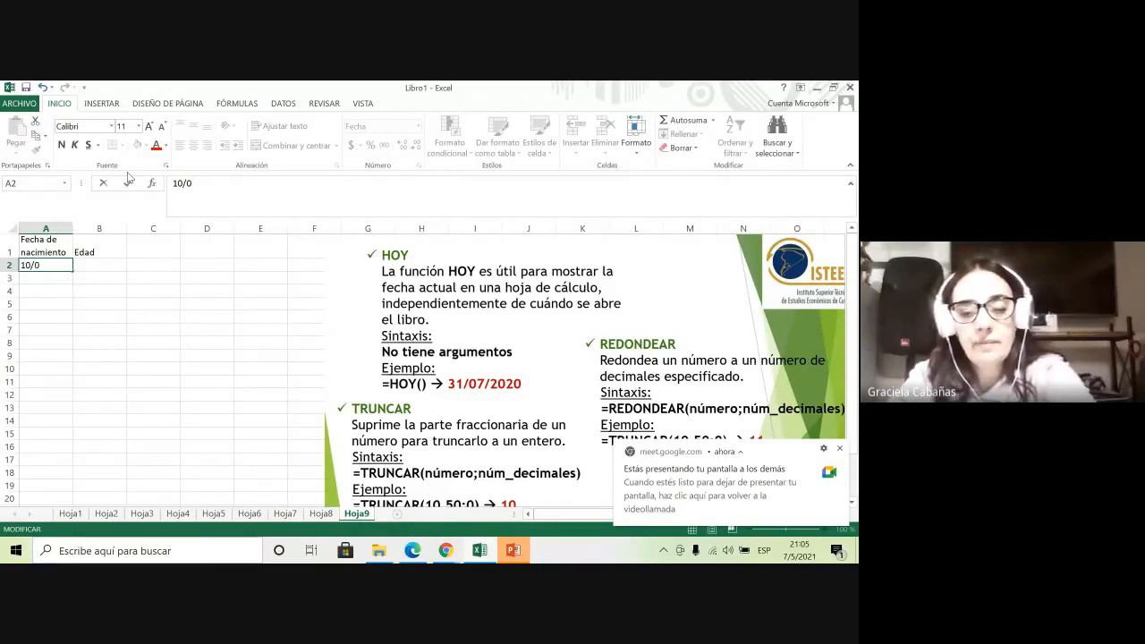
pyautogui.write('6')
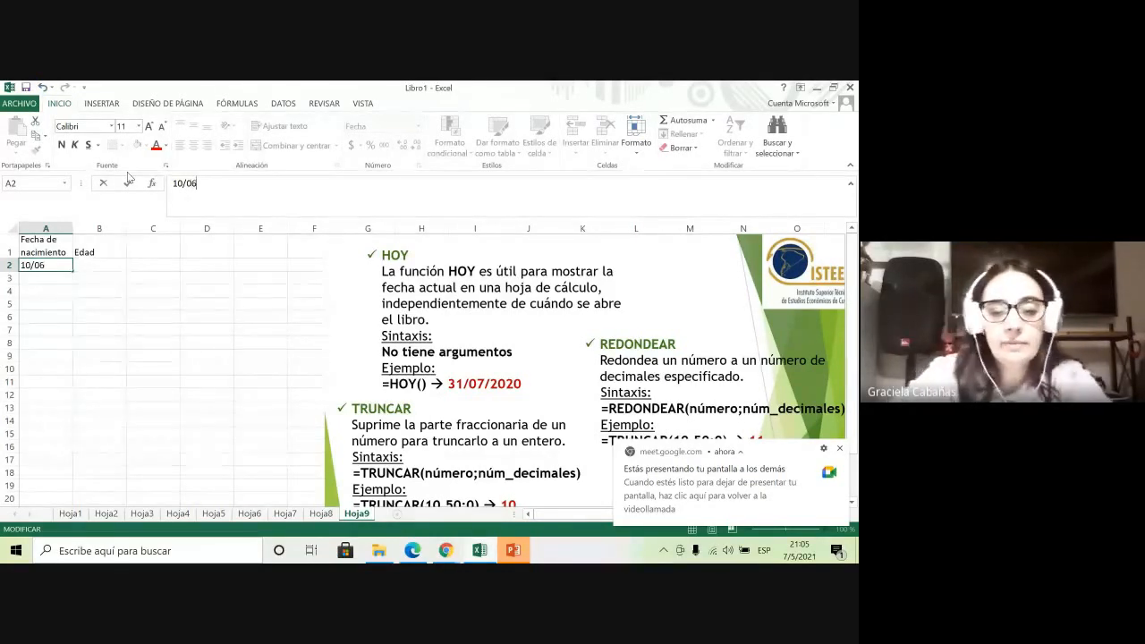
pyautogui.write('/2000')
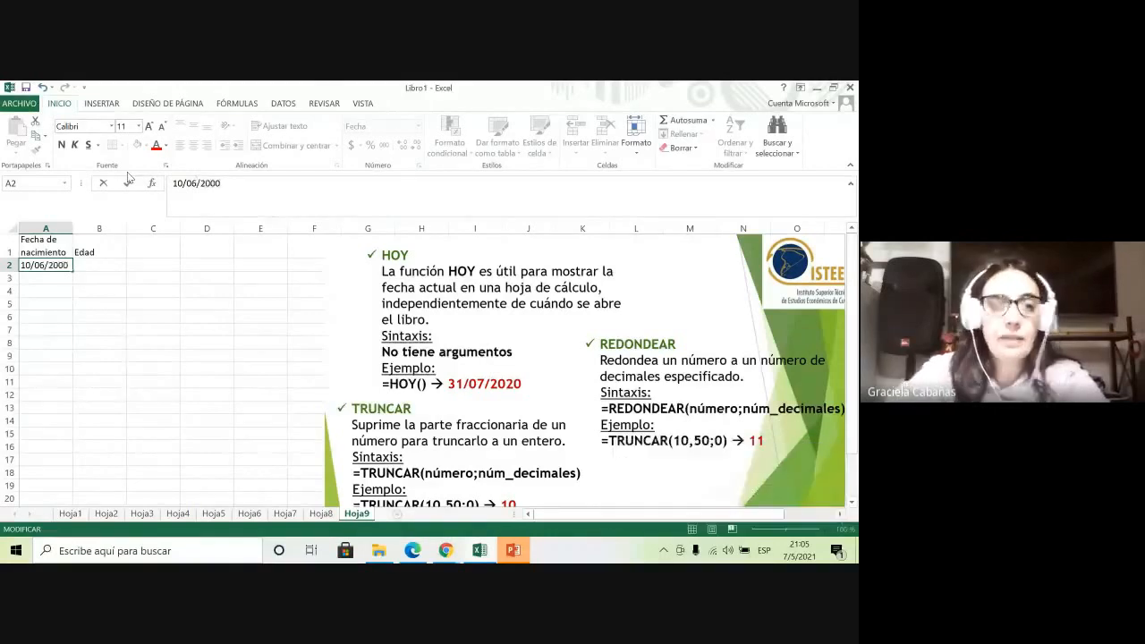
pyautogui.press('Return')
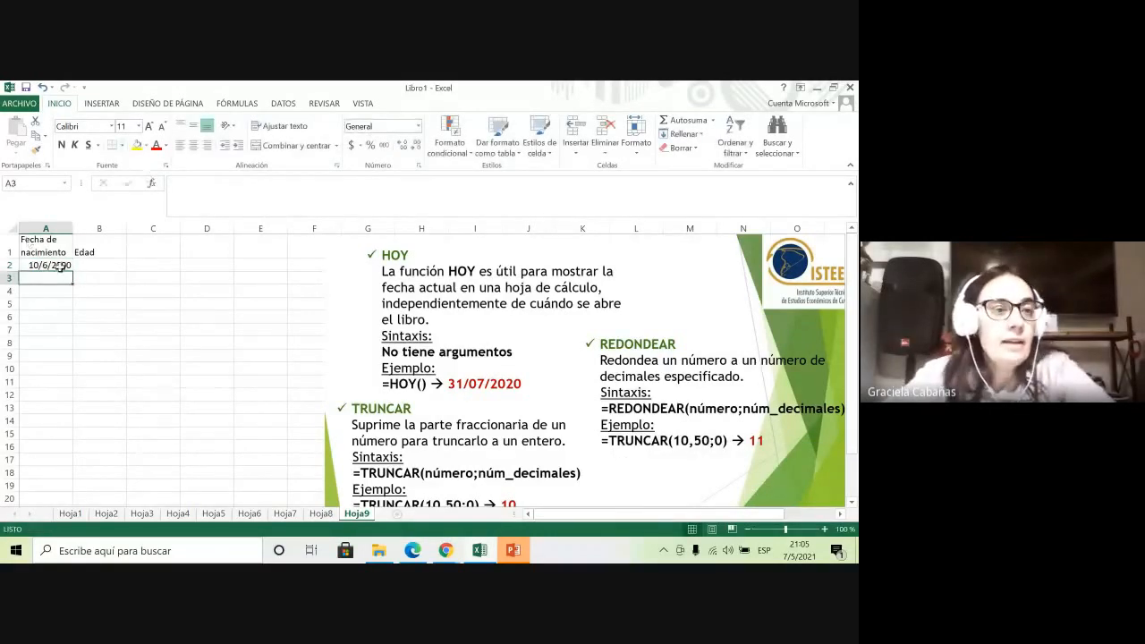
# Insert the HOY function in cell B2 under Edad using the function list
pyautogui.click(84, 265)
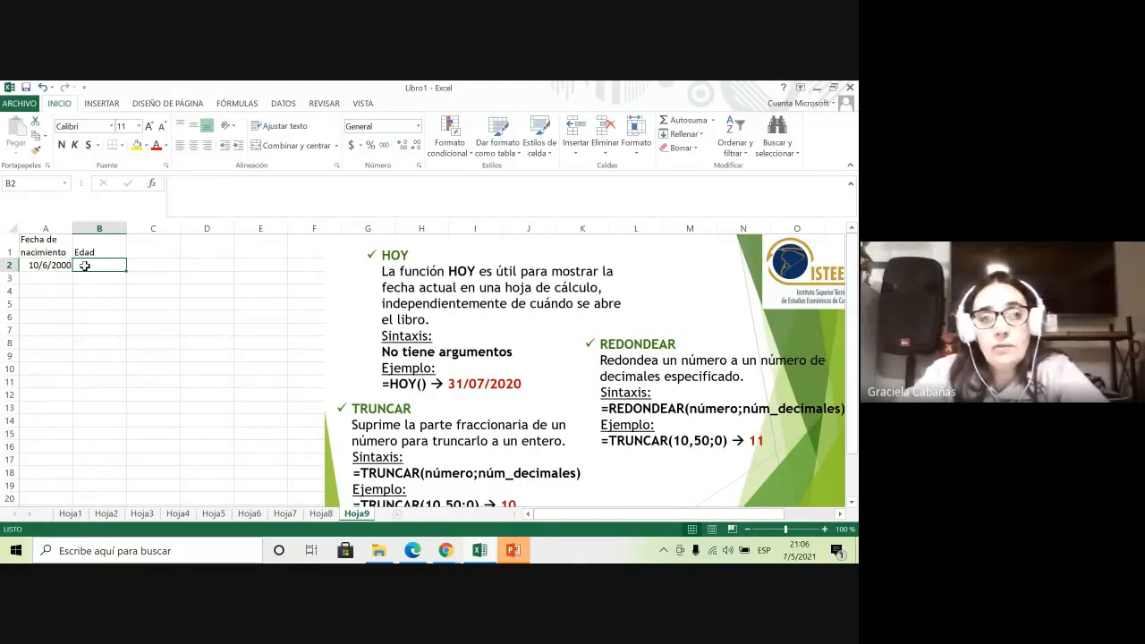
pyautogui.click(156, 185)
pyautogui.click(428, 380)
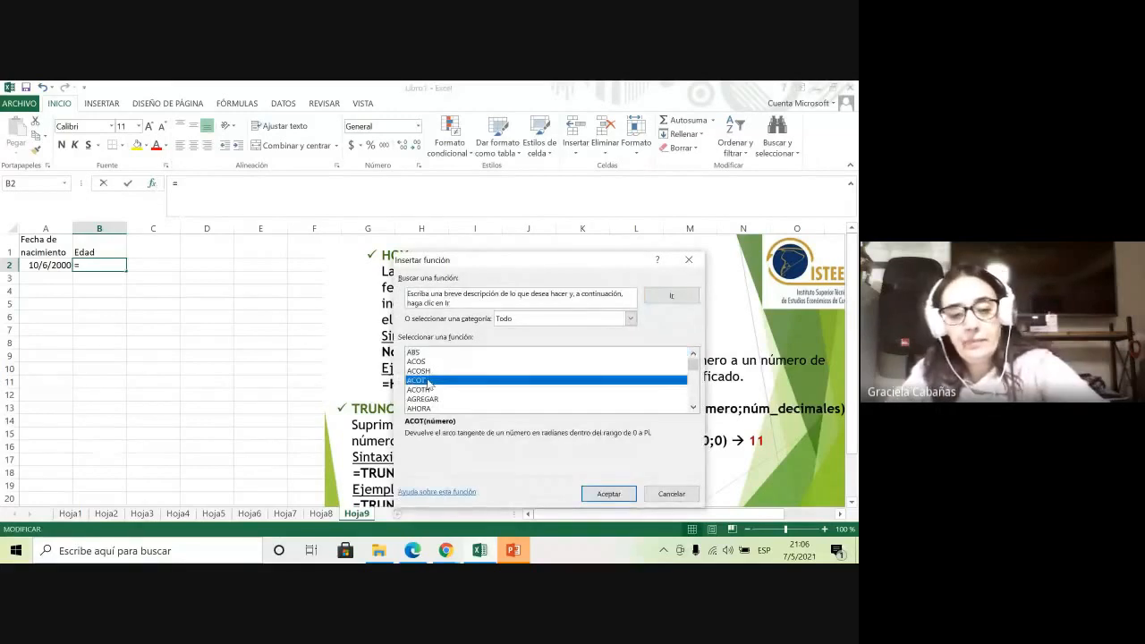
pyautogui.press('h')
pyautogui.scroll(-3, 430, 398)
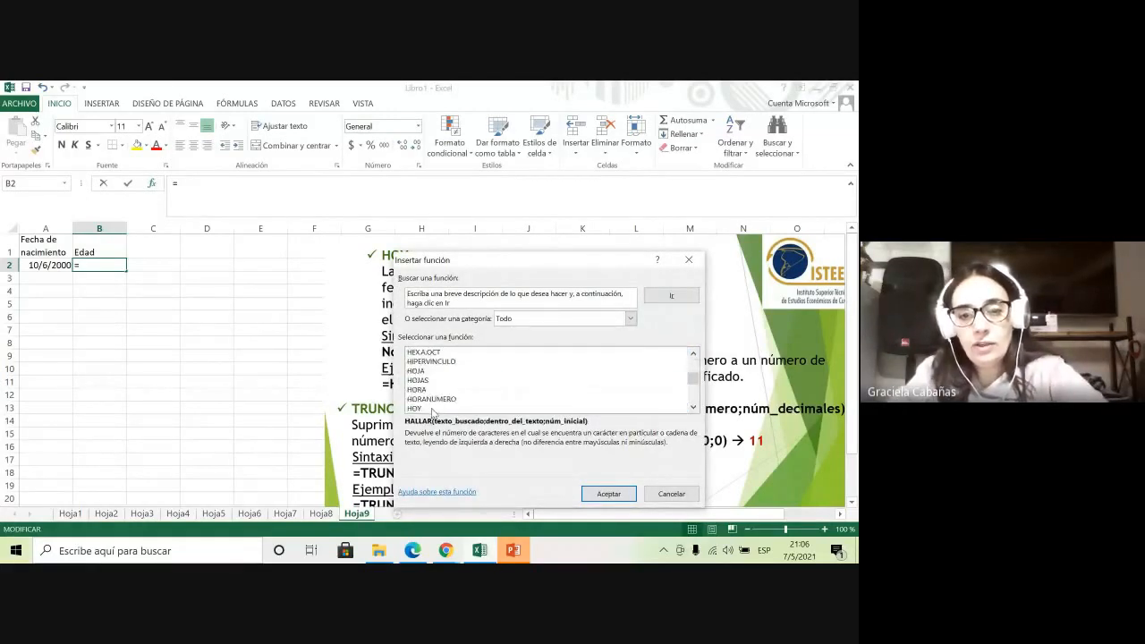
pyautogui.click(427, 408)
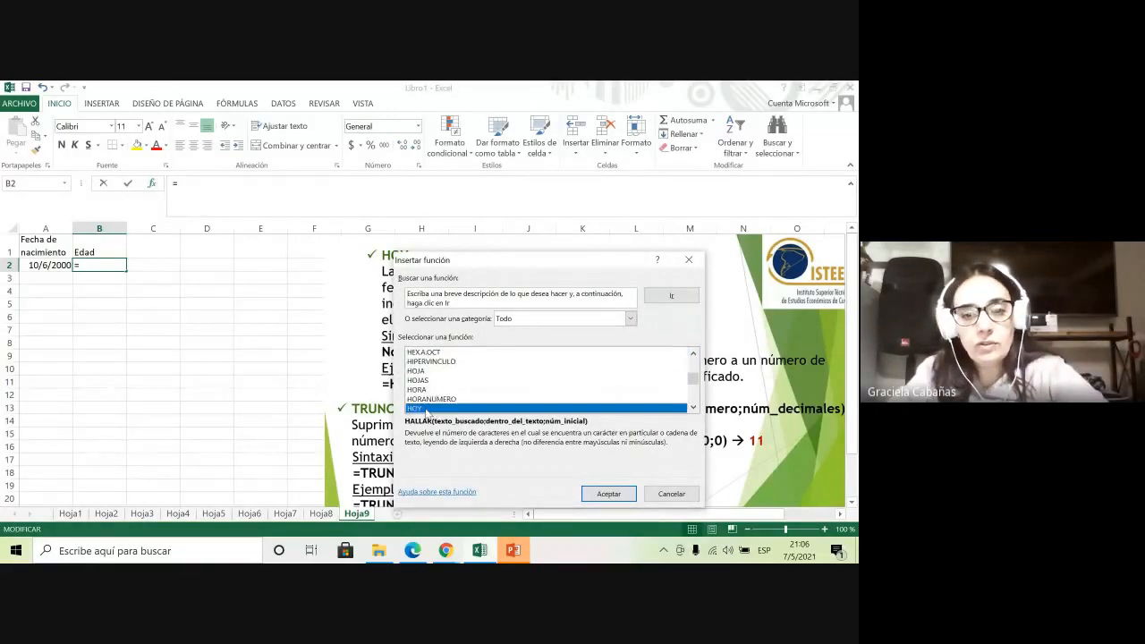
pyautogui.click(608, 494)
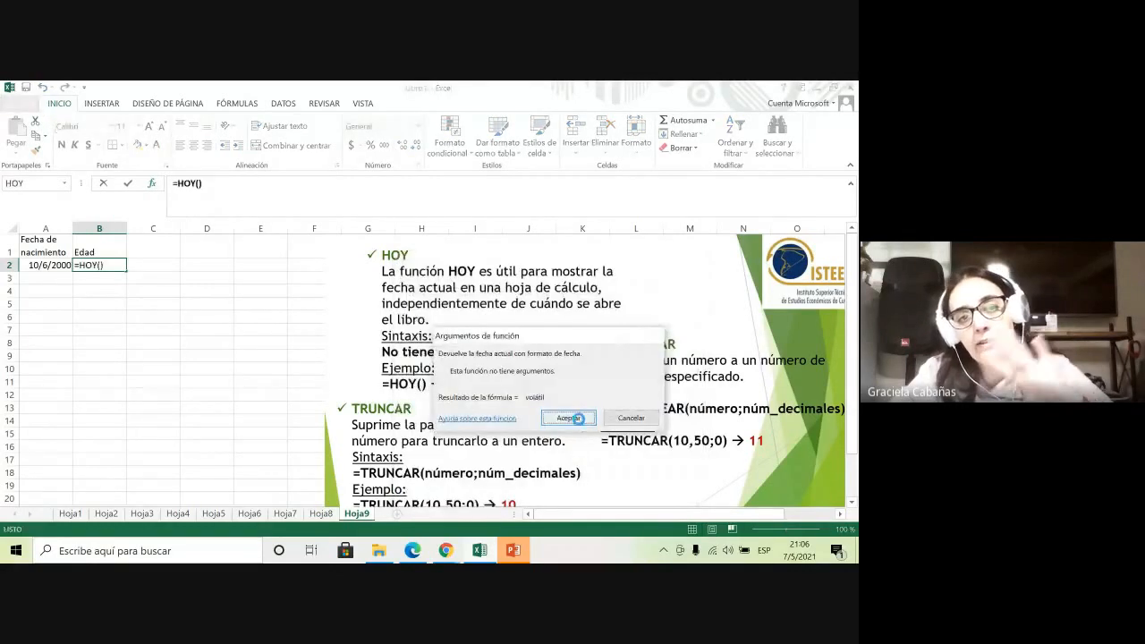
pyautogui.click(577, 420)
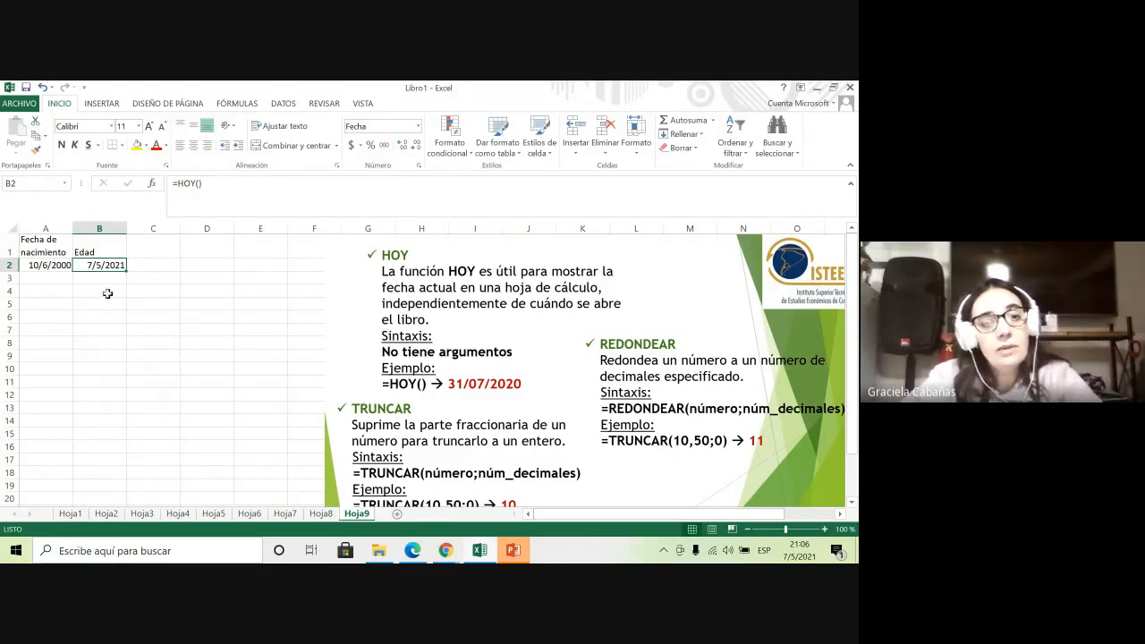
# Extend the formula in B2 to =HOY()-A2 and apply the General number format to the cell
pyautogui.click(215, 184)
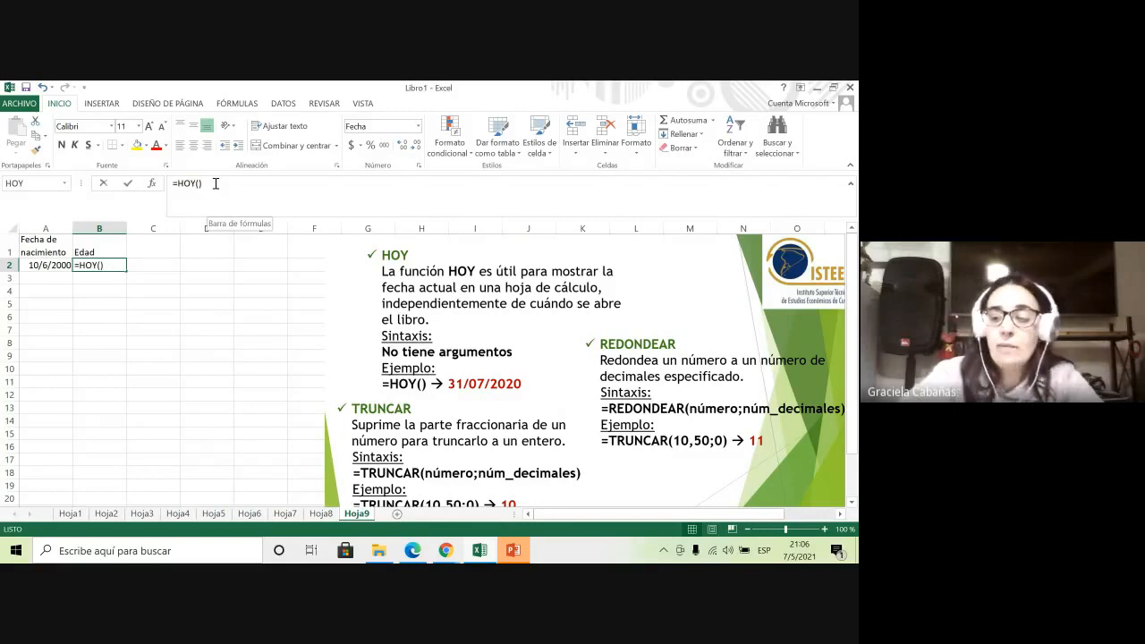
pyautogui.write('-')
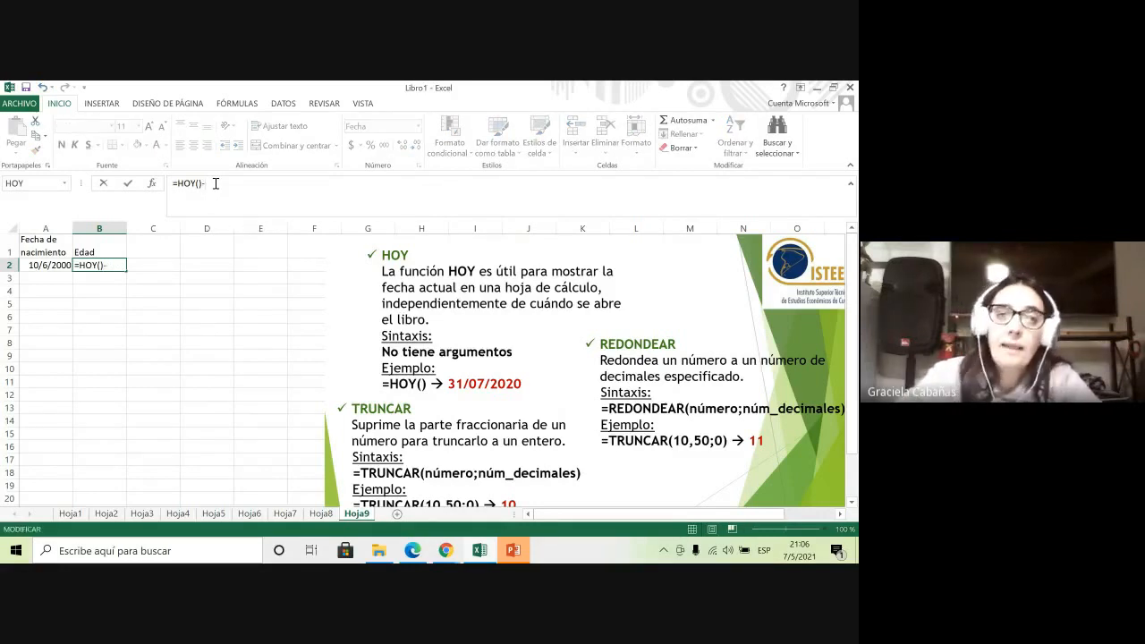
pyautogui.click(53, 266)
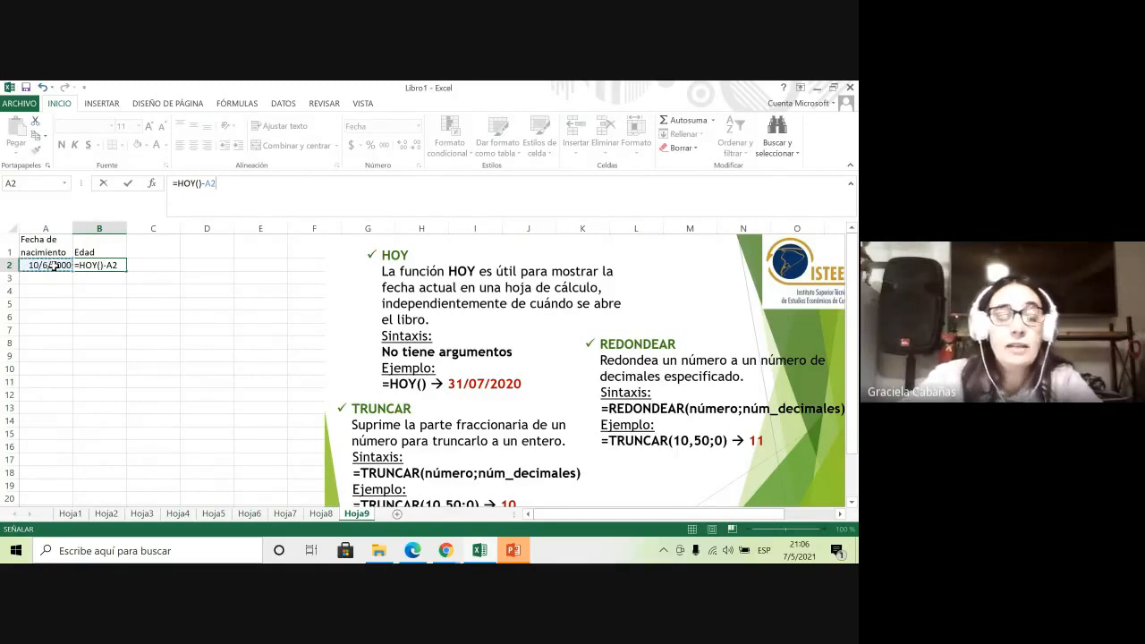
pyautogui.press('Return')
pyautogui.click(102, 266)
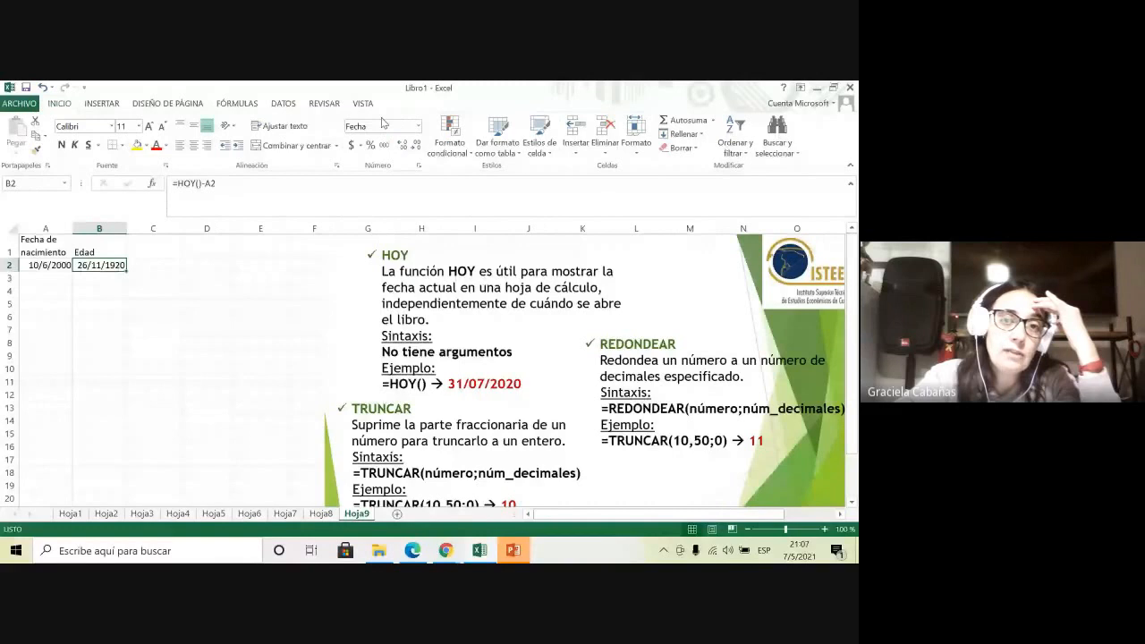
pyautogui.click(418, 126)
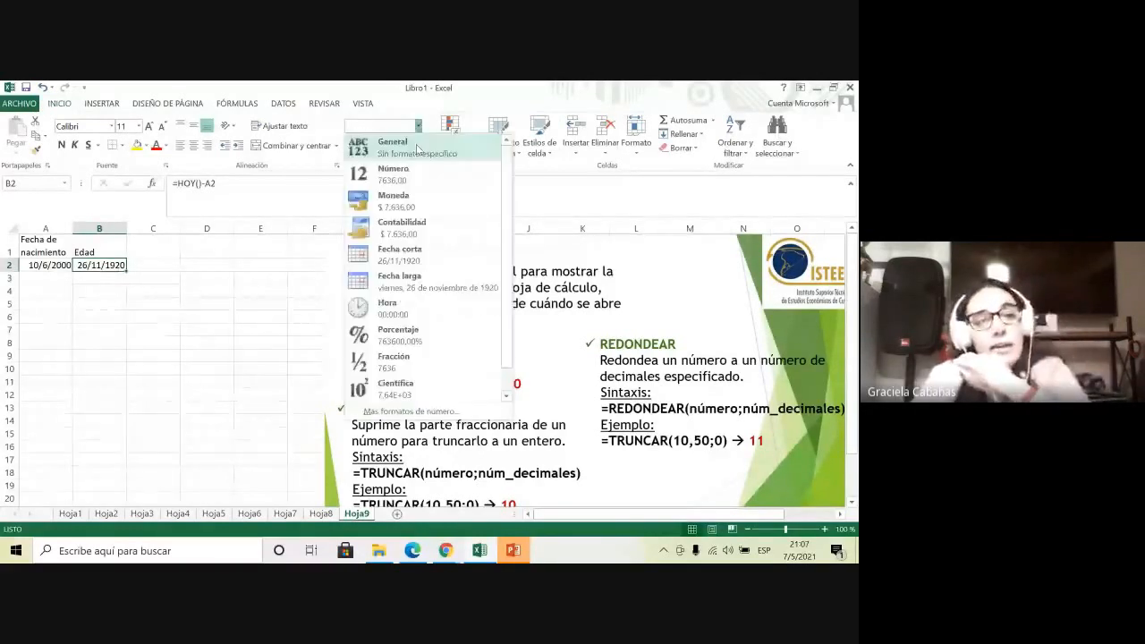
pyautogui.click(417, 147)
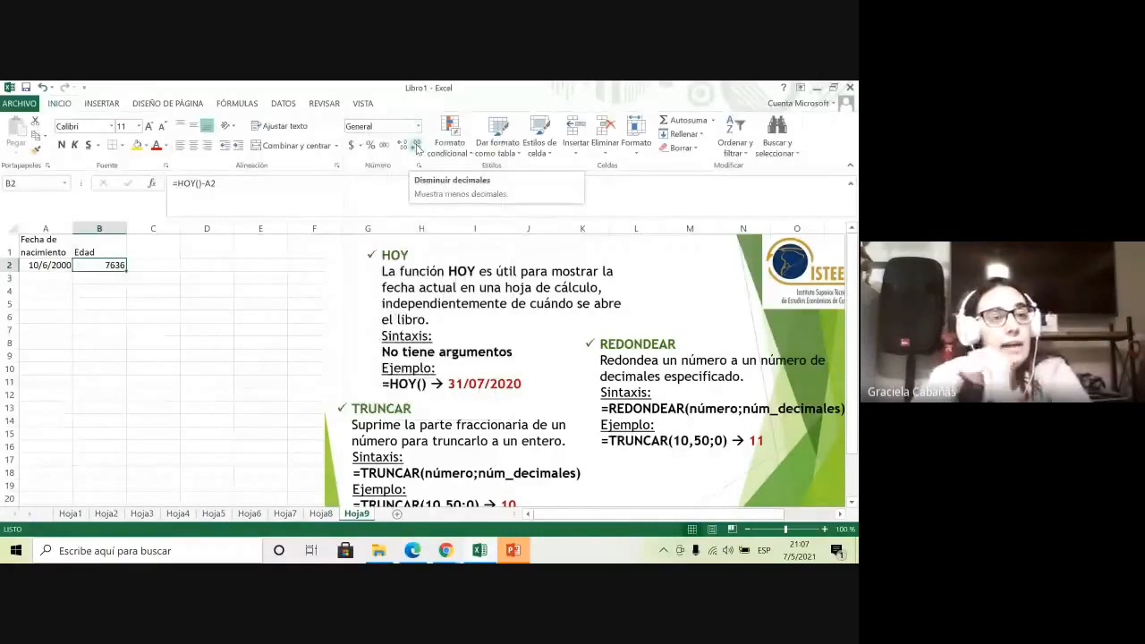
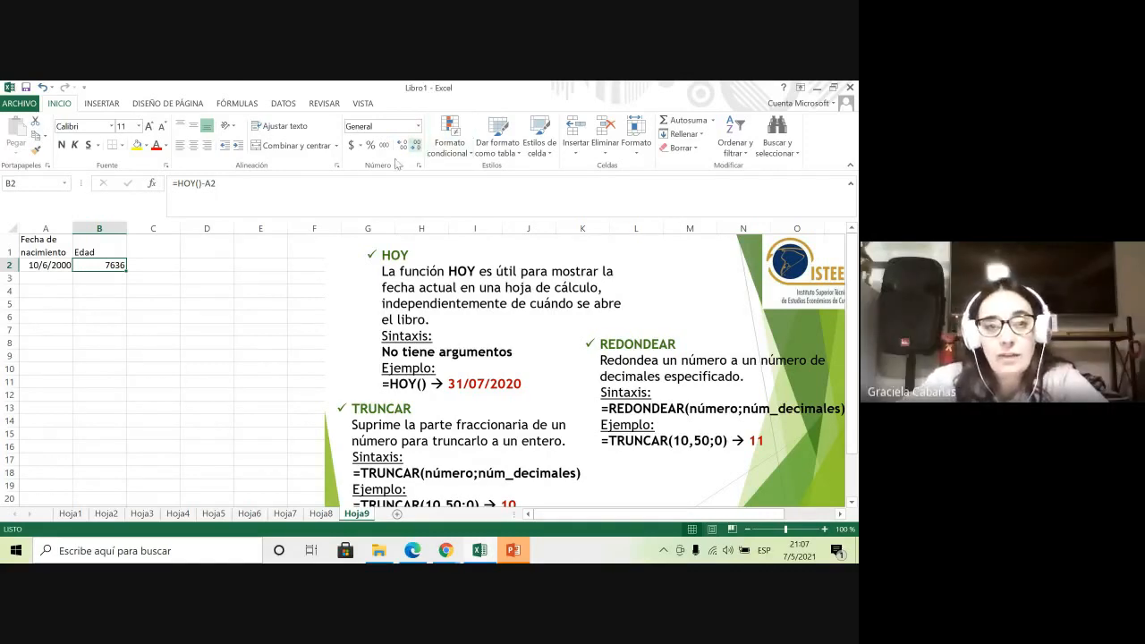
# Change the formula in B2 to =HOY()-A2/365 and apply the General number format again
pyautogui.click(289, 188)
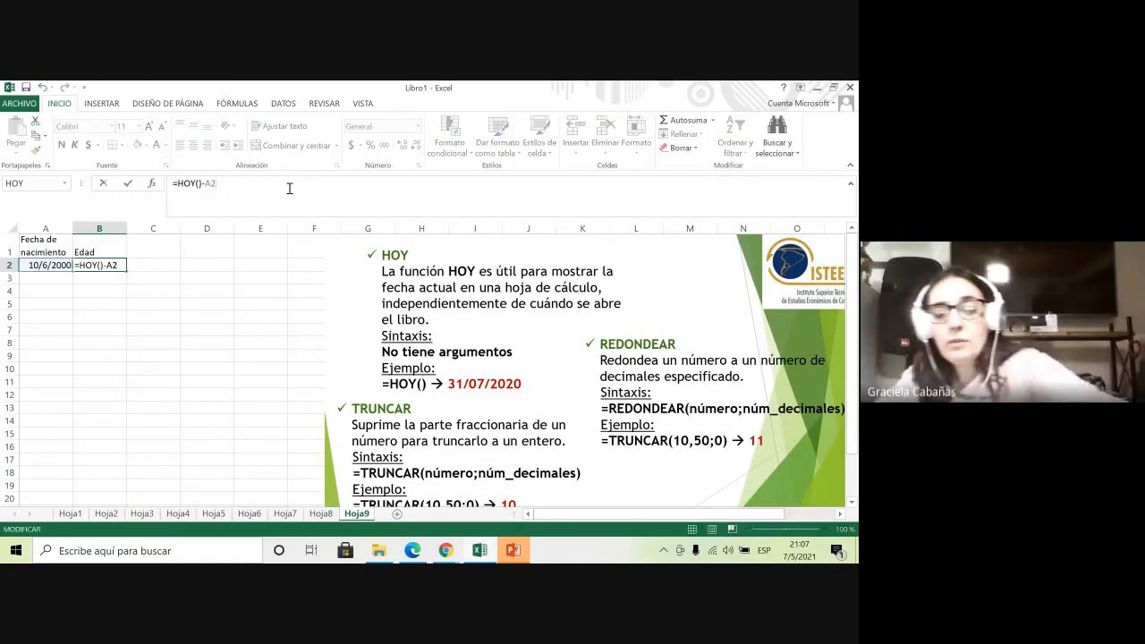
pyautogui.write('/')
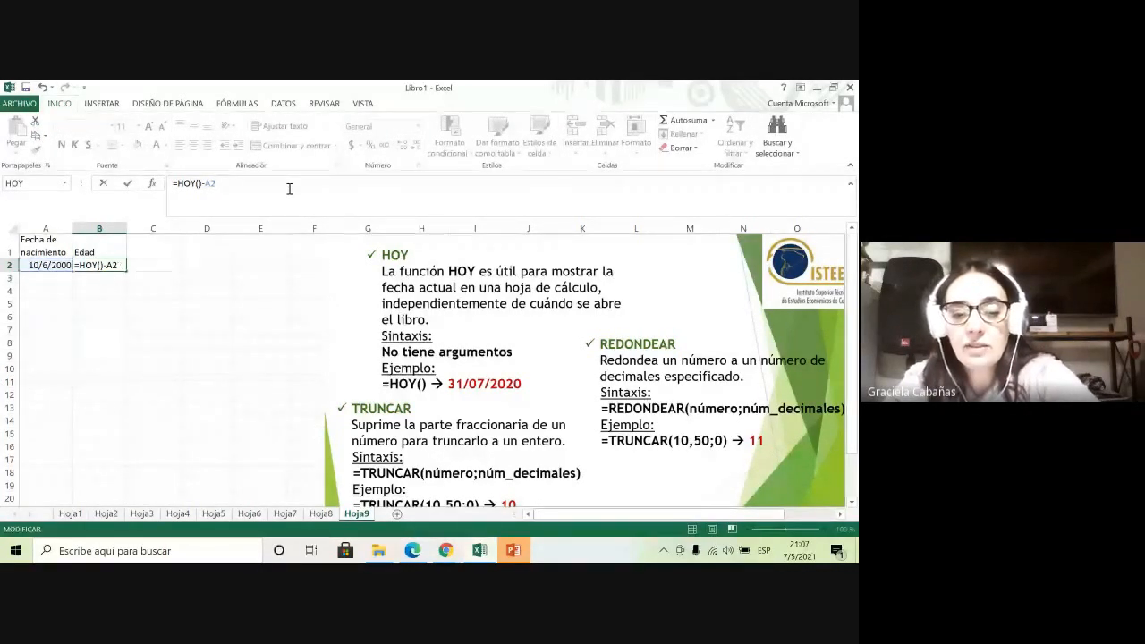
pyautogui.write('35')
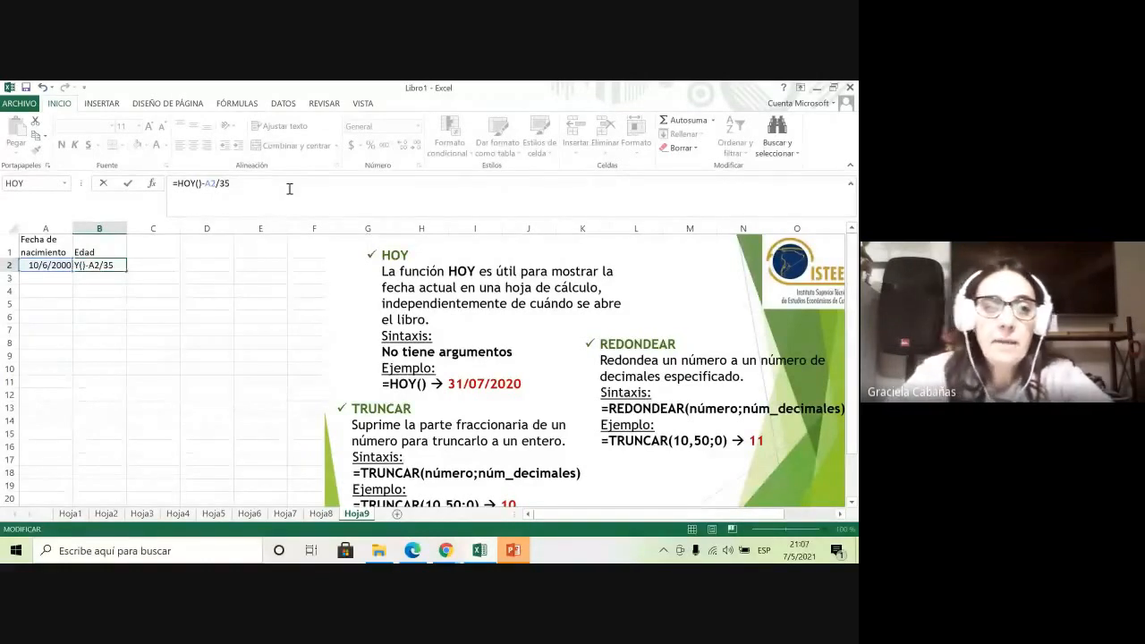
pyautogui.press('BackSpace')
pyautogui.write('65')
pyautogui.press('Return')
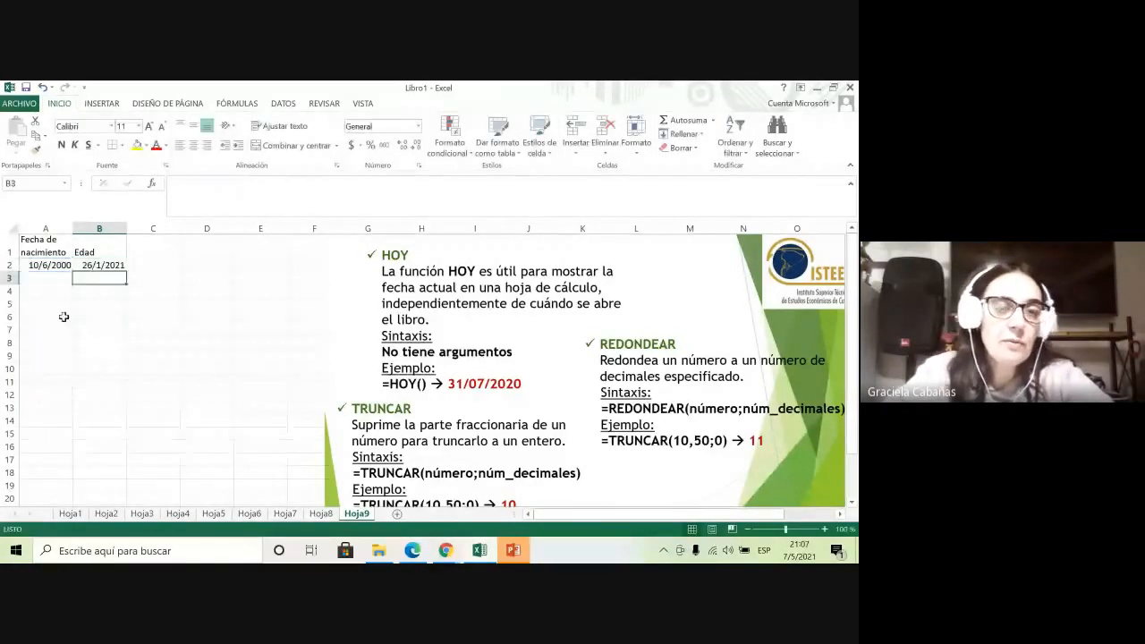
pyautogui.click(94, 264)
pyautogui.click(417, 126)
pyautogui.click(394, 142)
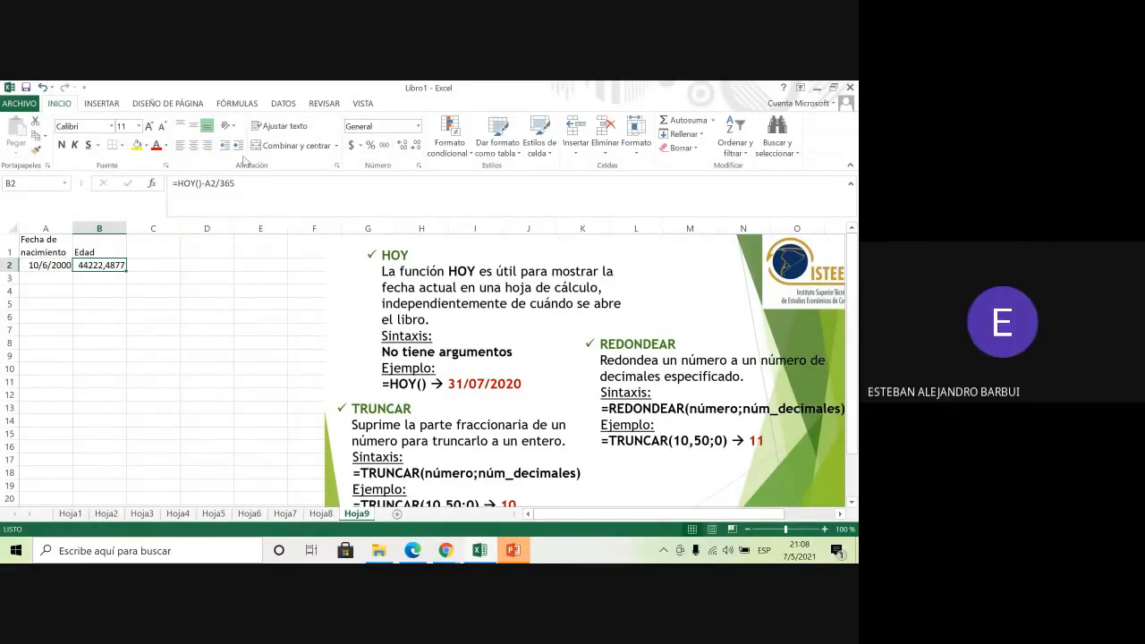
# Enclose the subtraction in B2 in parentheses so the formula is =(HOY()-A2)/365
pyautogui.click(182, 185)
pyautogui.write('(')
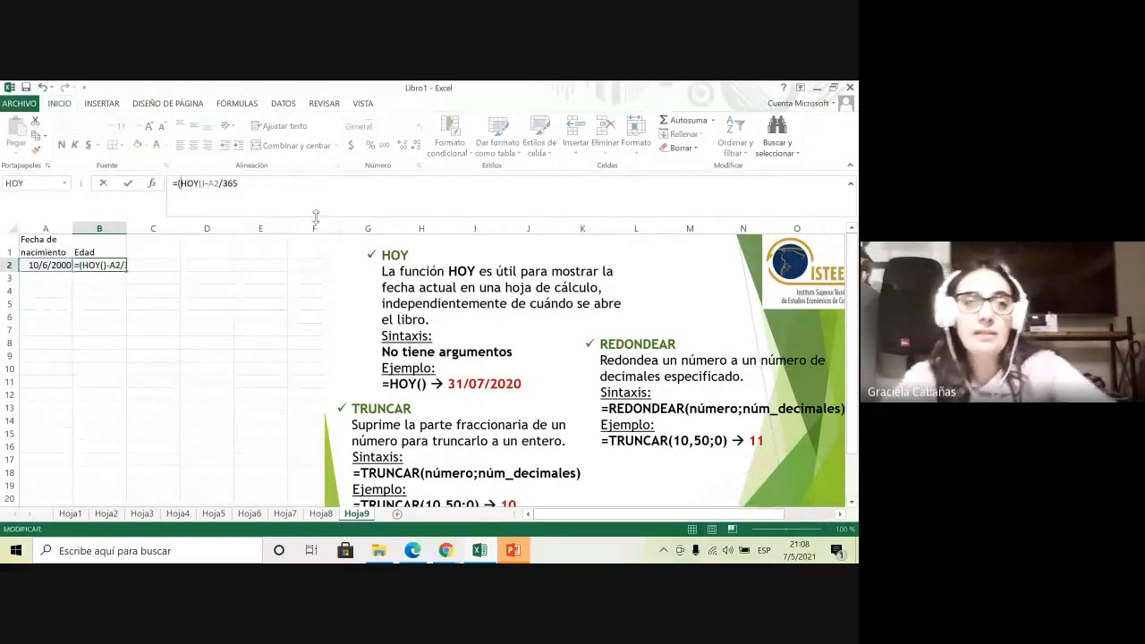
pyautogui.click(218, 183)
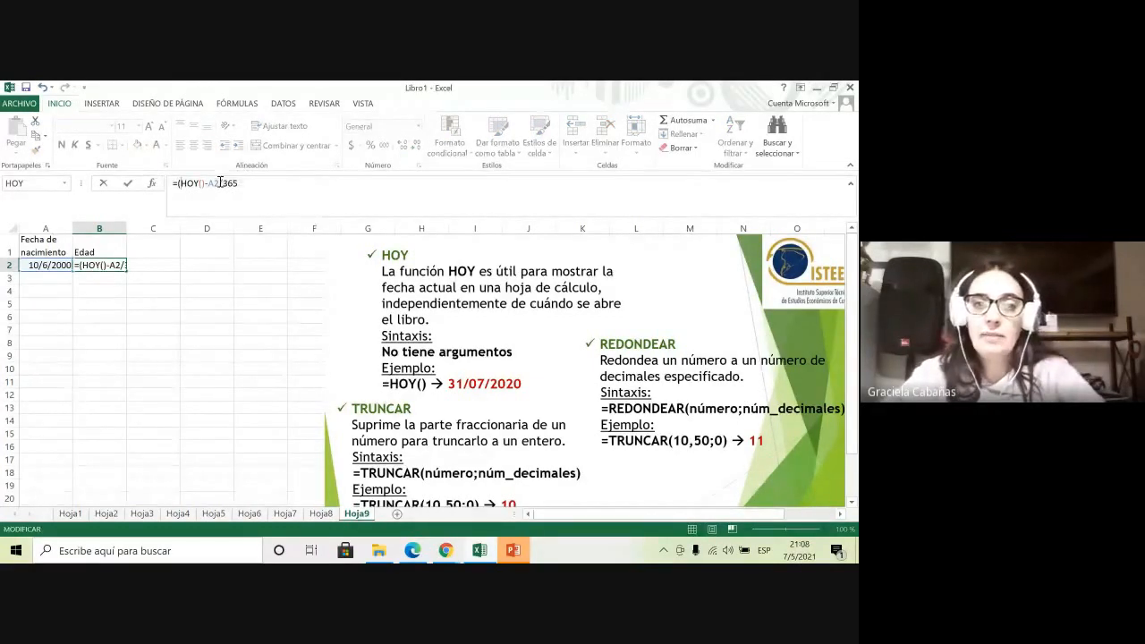
pyautogui.write(')')
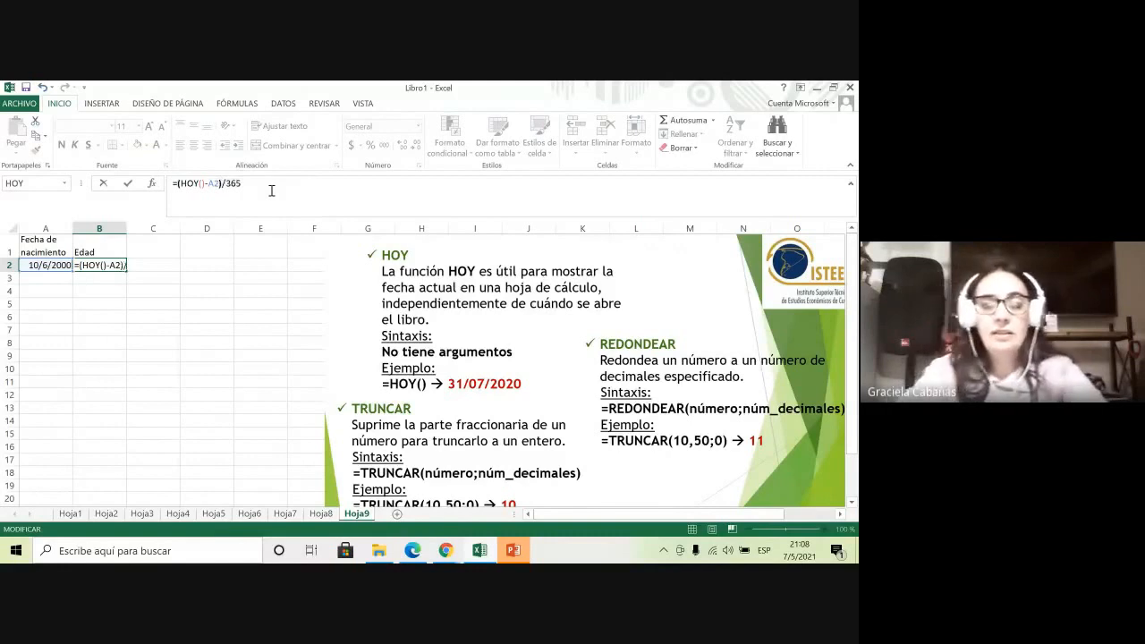
pyautogui.press('Return')
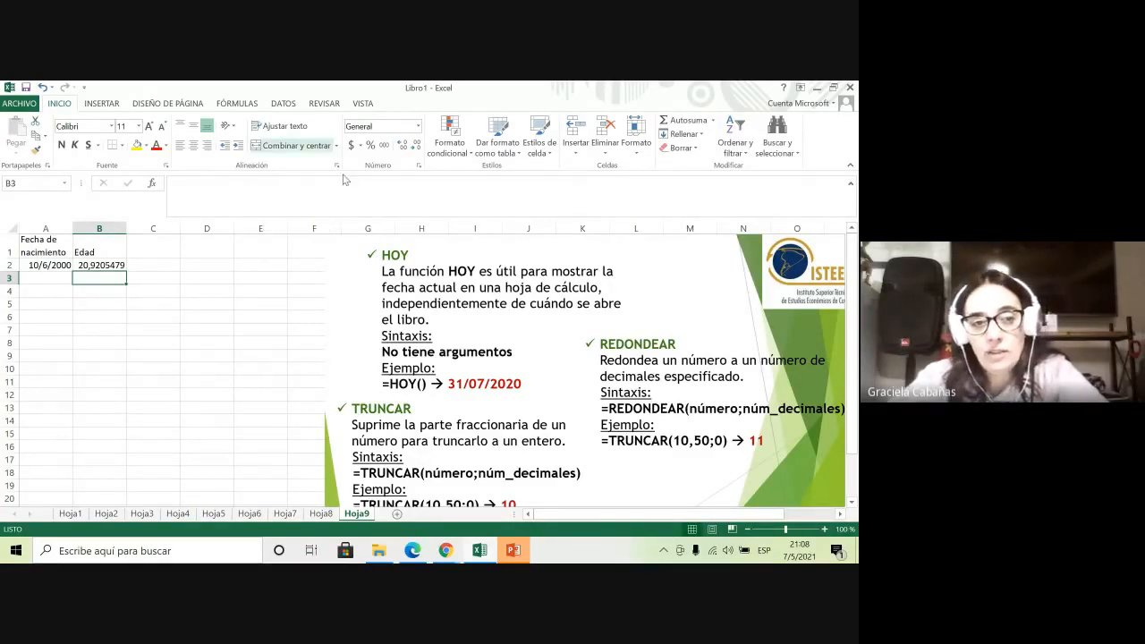
# Add the column headings REDONDEAR in C1 and TRUNCAR in D1
pyautogui.click(164, 243)
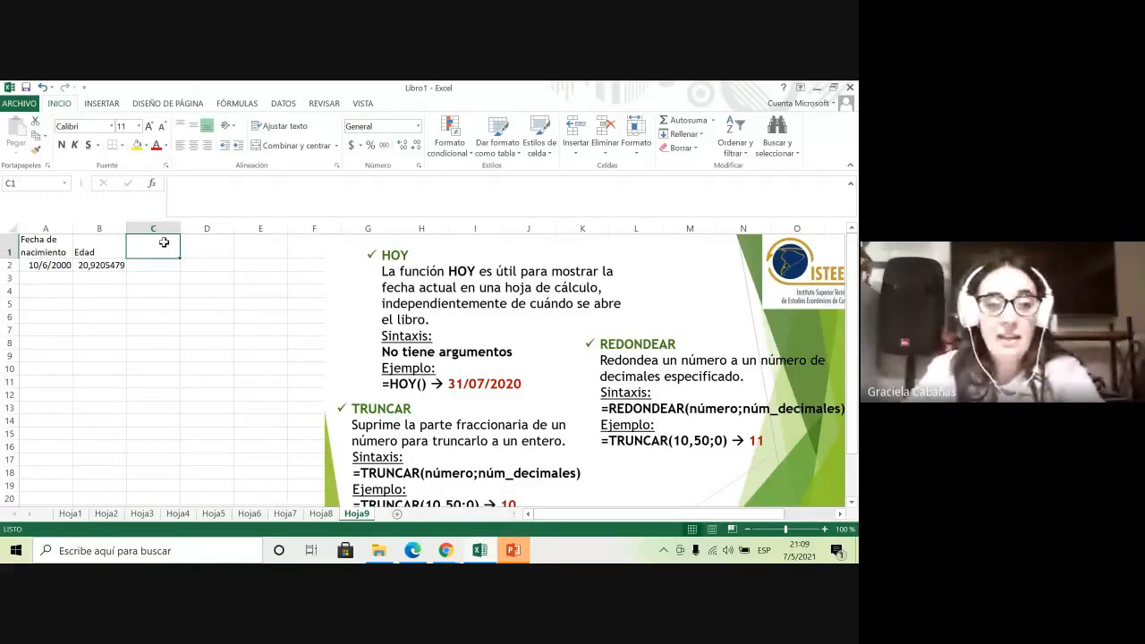
pyautogui.write('re')
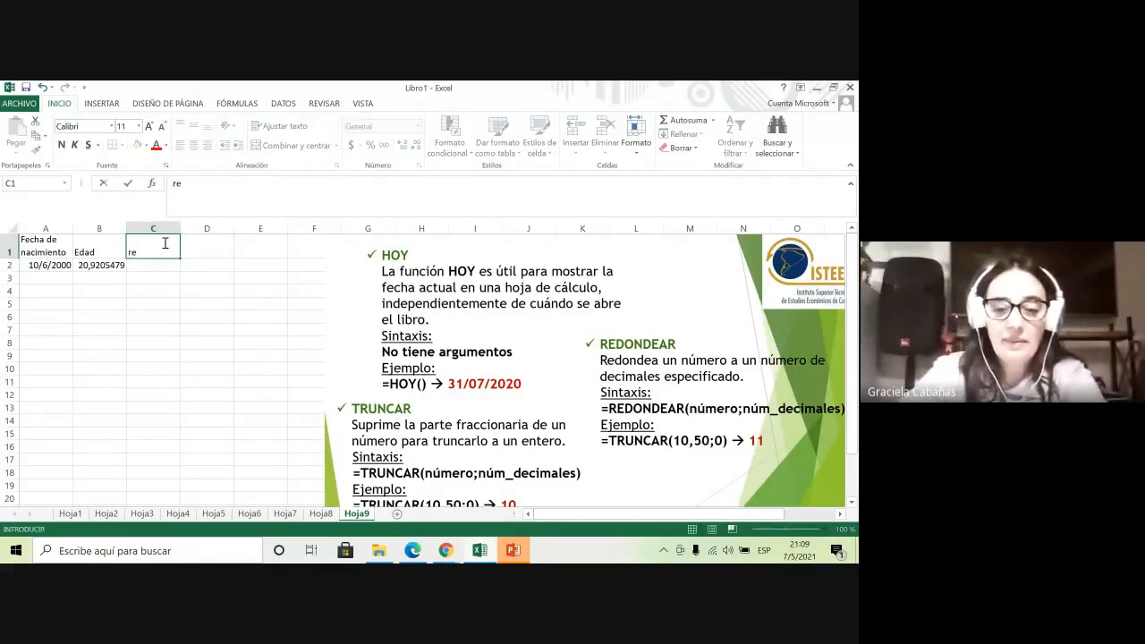
pyautogui.press('BackSpace')
pyautogui.press('BackSpace')
pyautogui.write('REDONDER')
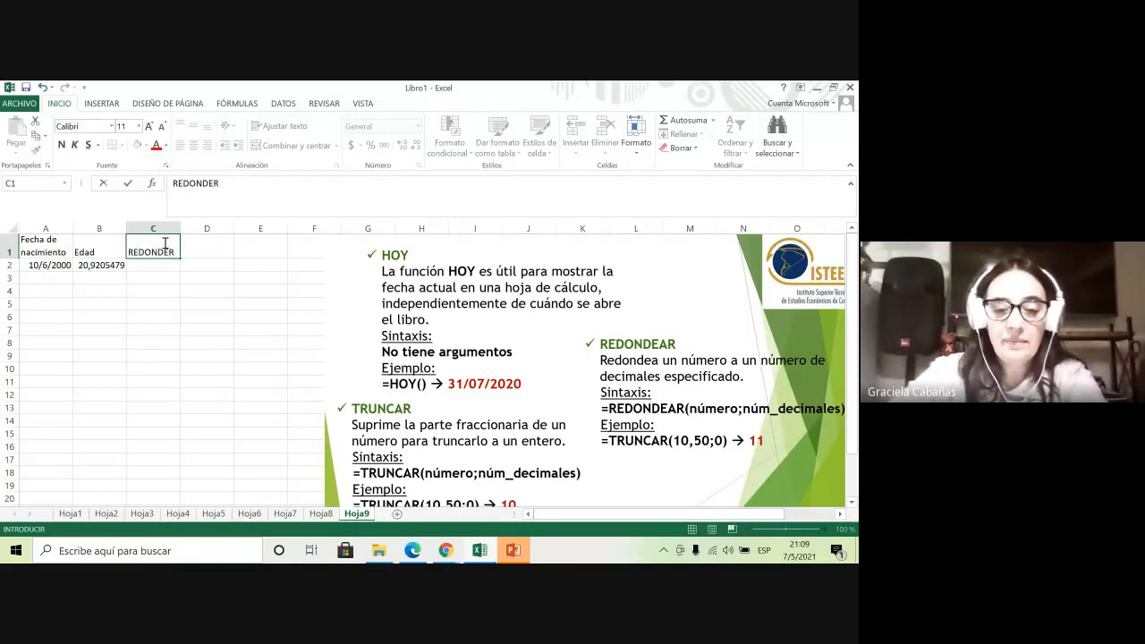
pyautogui.press('BackSpace')
pyautogui.write('AR')
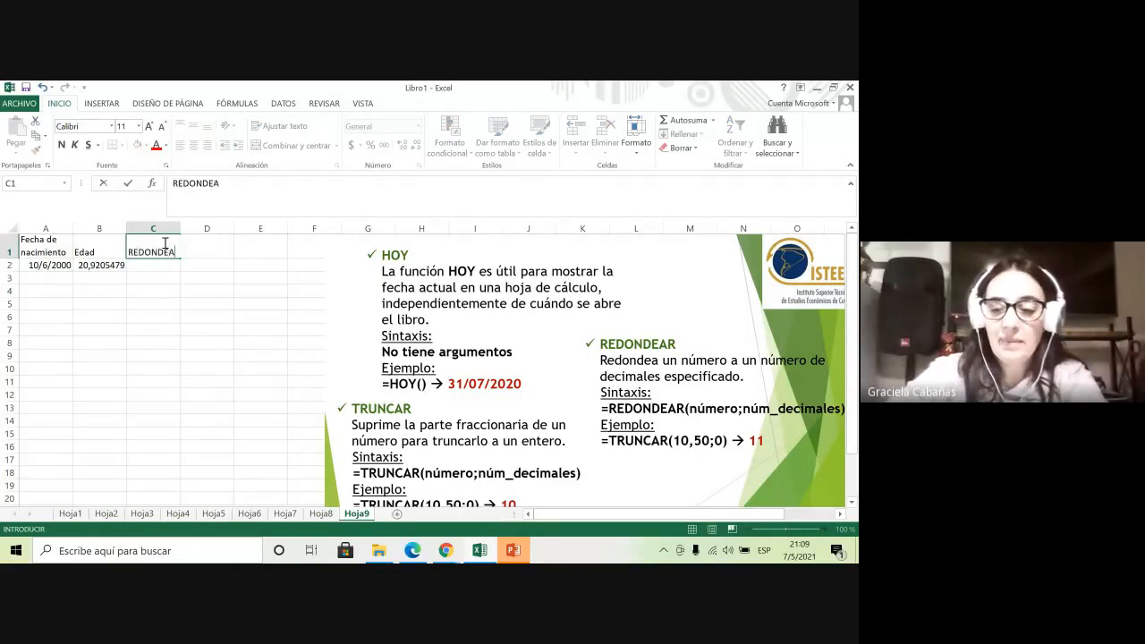
pyautogui.press('Tab')
pyautogui.write('TRUNCAR')
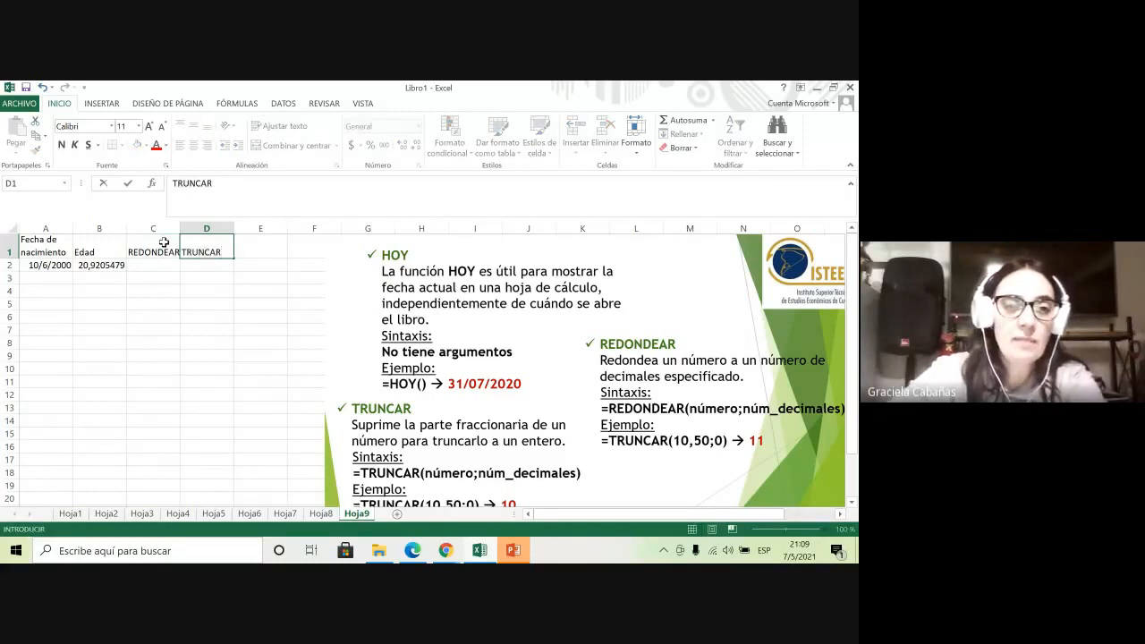
pyautogui.press('Return')
# Insert the REDONDEAR function in cell C2 from the list of all functions
pyautogui.click(145, 263)
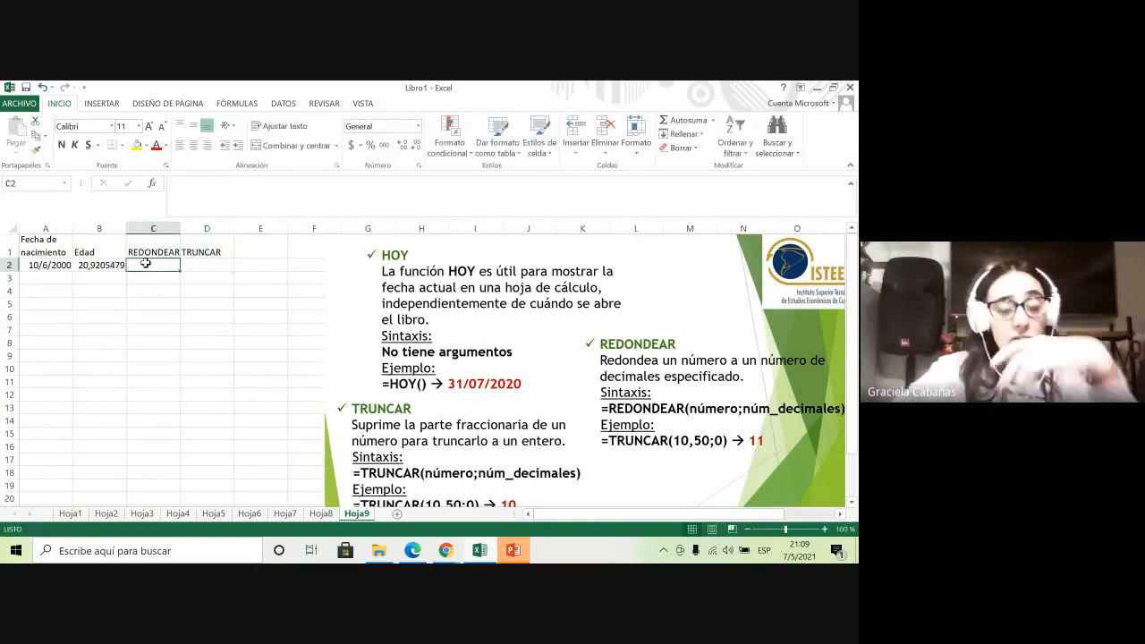
pyautogui.click(153, 184)
pyautogui.click(440, 400)
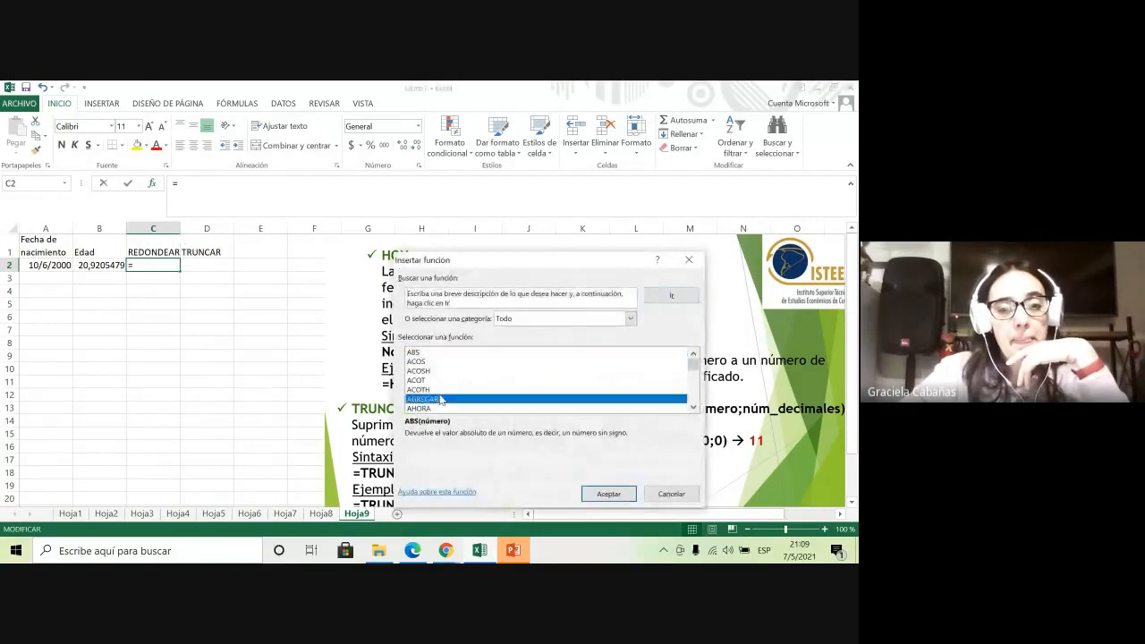
pyautogui.press('r')
pyautogui.scroll(-2, 448, 400)
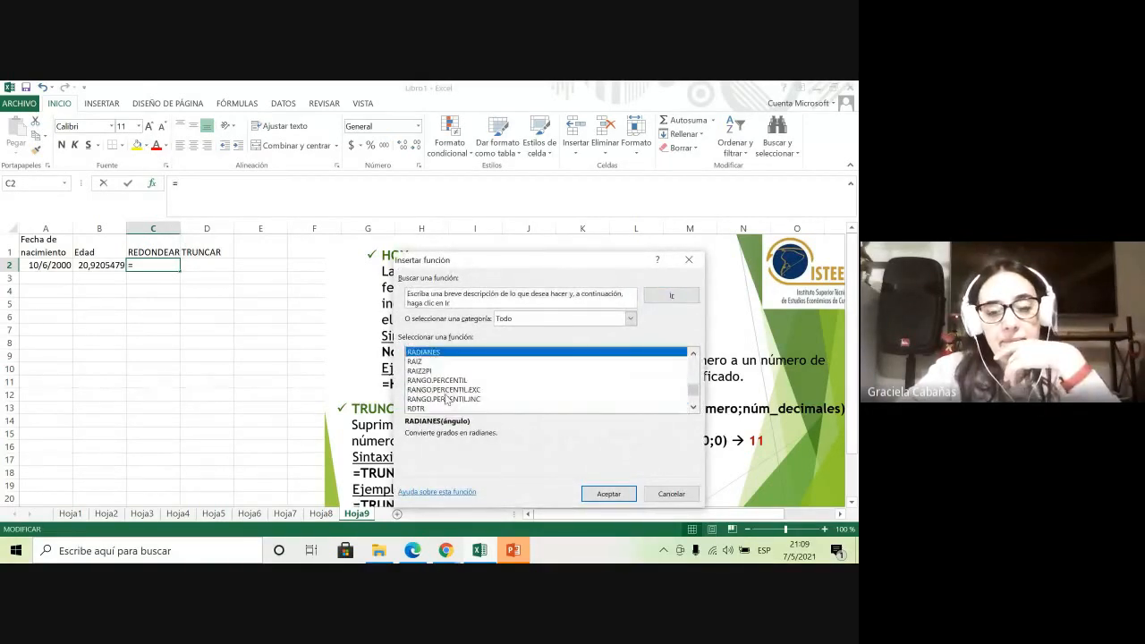
pyautogui.scroll(-2, 445, 403)
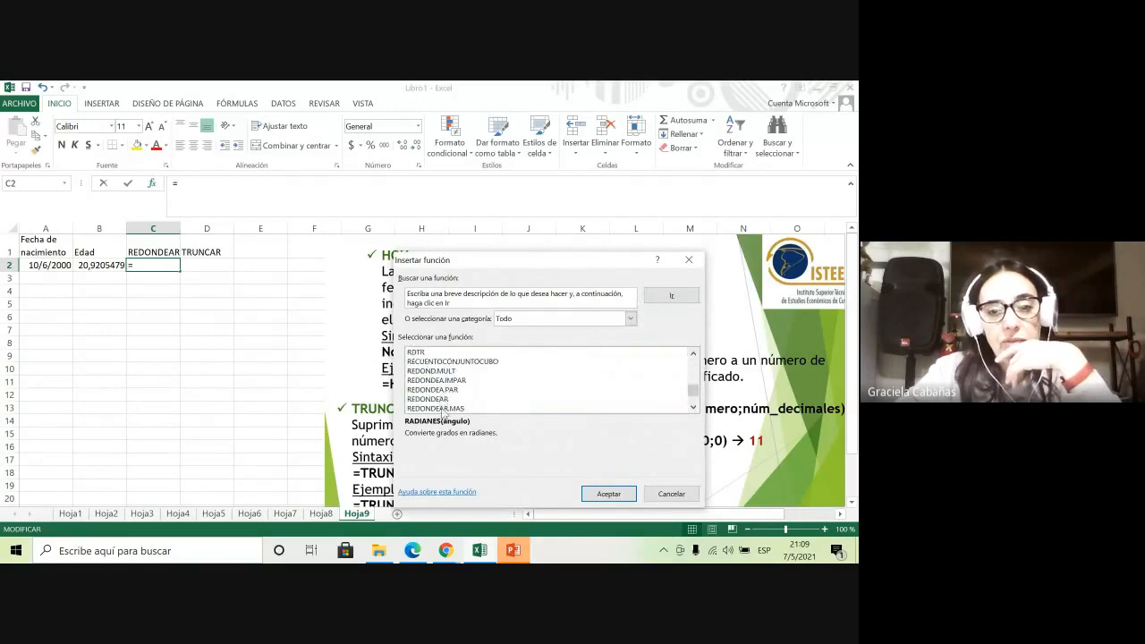
pyautogui.click(441, 399)
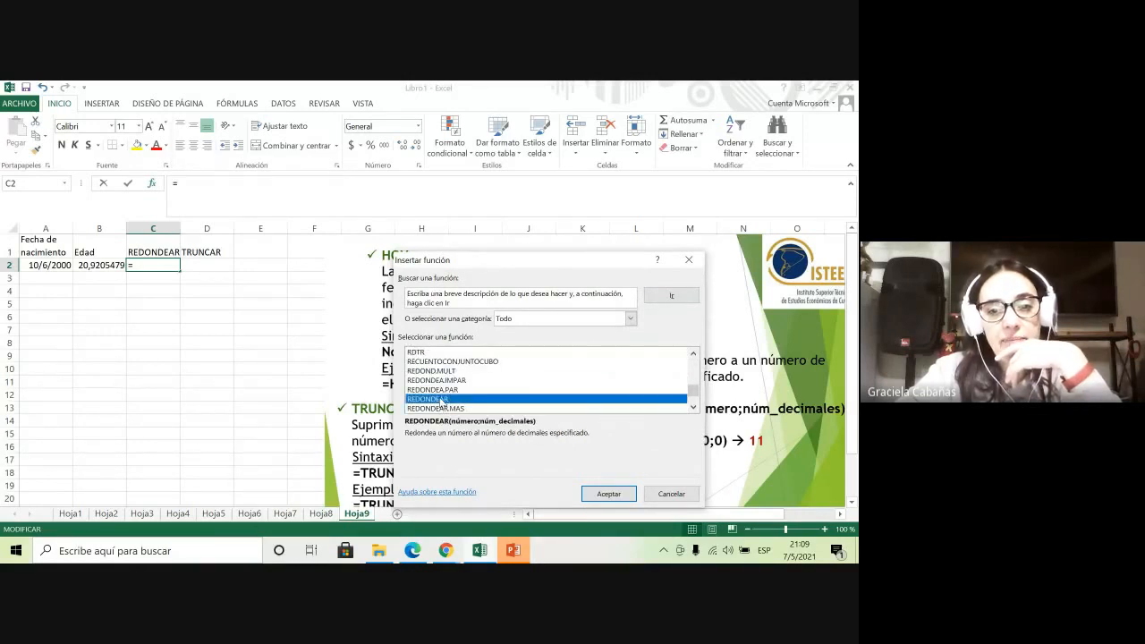
pyautogui.doubleClick(442, 399)
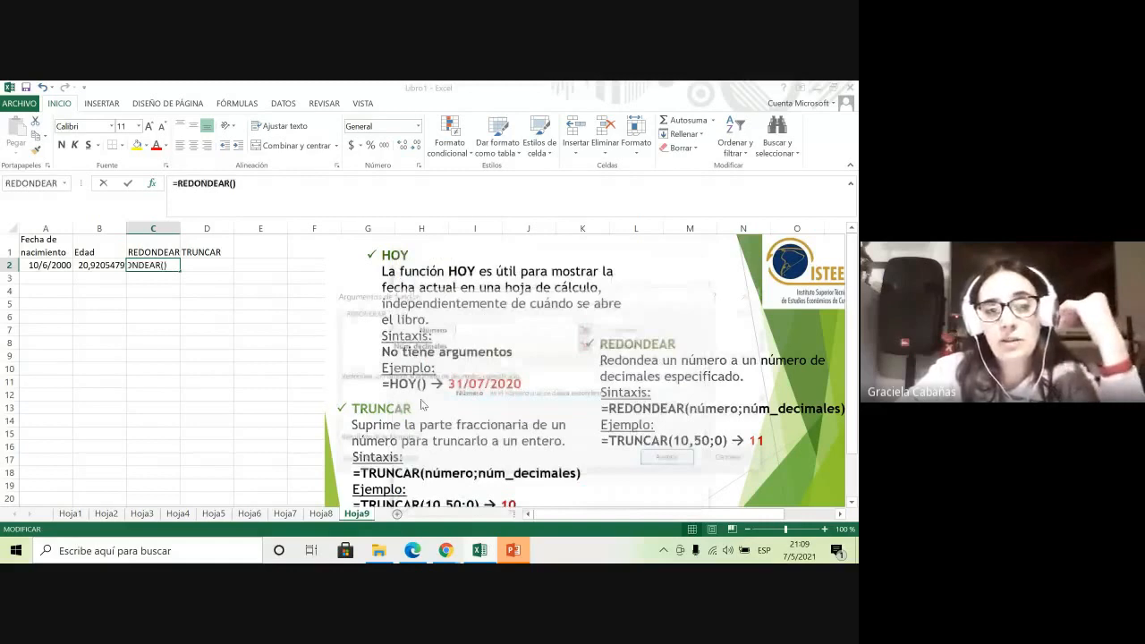
# Set the REDONDEAR arguments to number B2 and 0 decimals, completing =REDONDEAR(B2;0) in C2
pyautogui.click(103, 267)
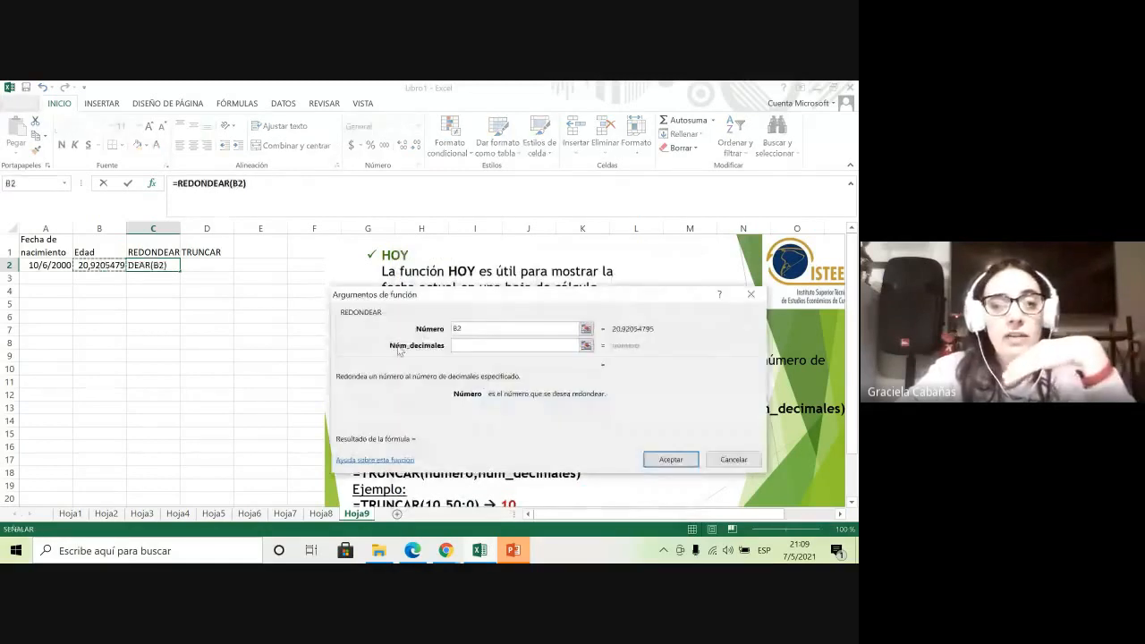
pyautogui.click(458, 348)
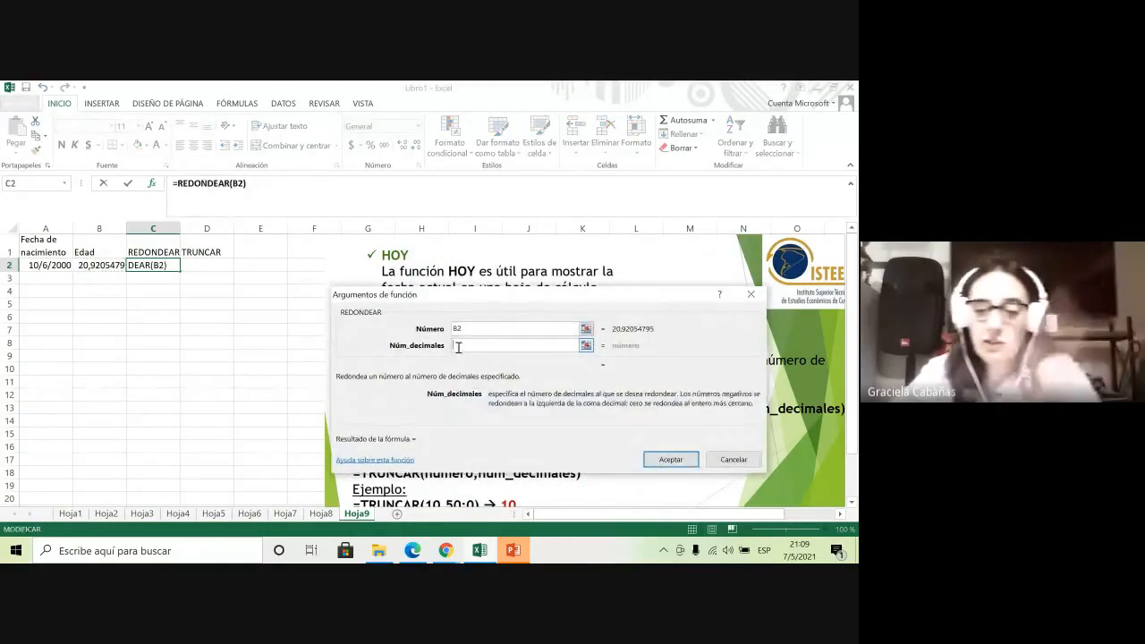
pyautogui.write('0')
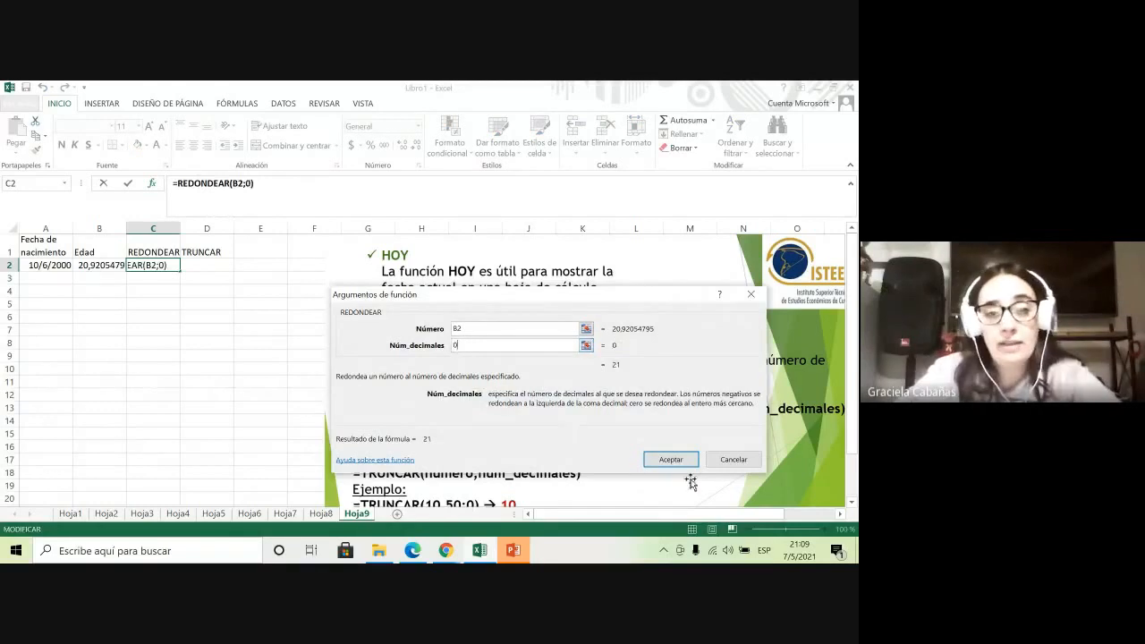
pyautogui.click(672, 461)
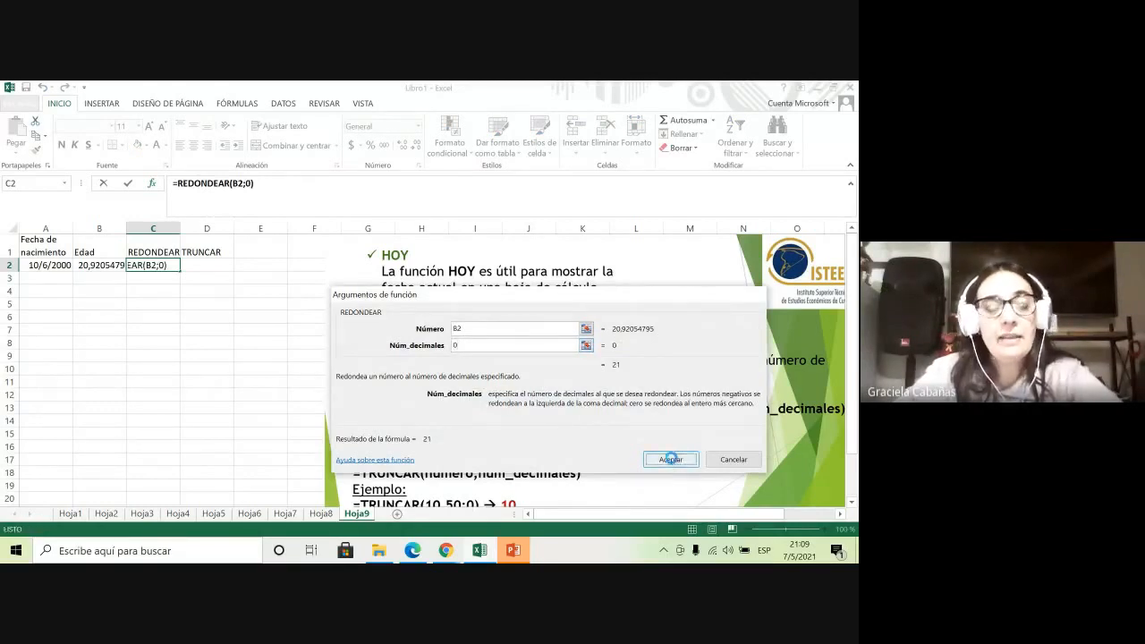
# Insert the TRUNCAR function in cell D2 from the list of all functions
pyautogui.click(190, 265)
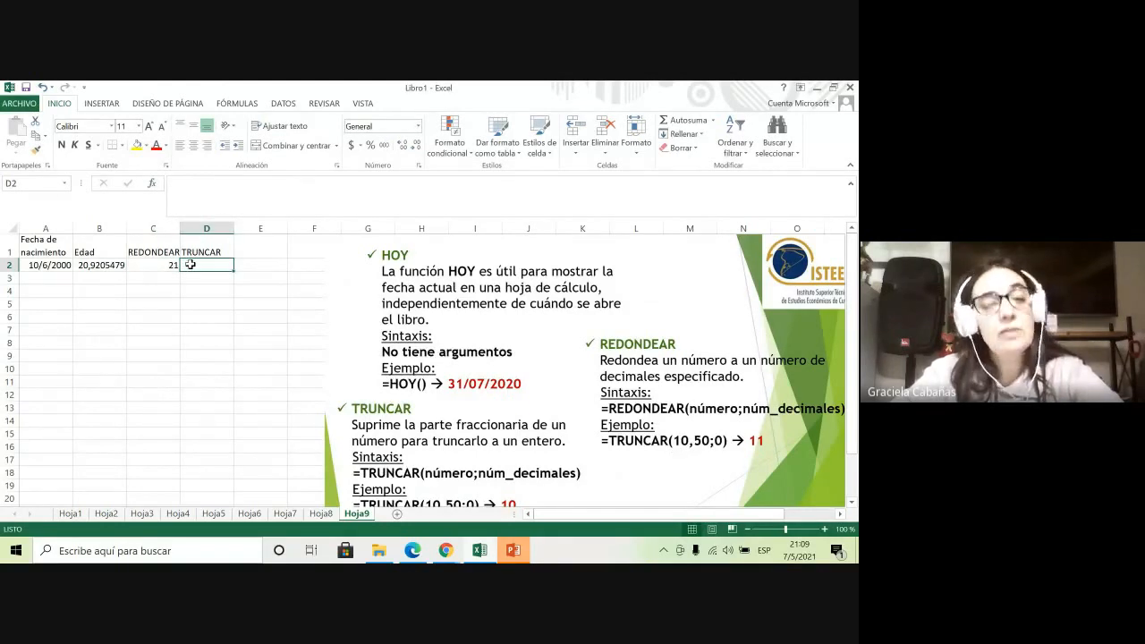
pyautogui.click(152, 183)
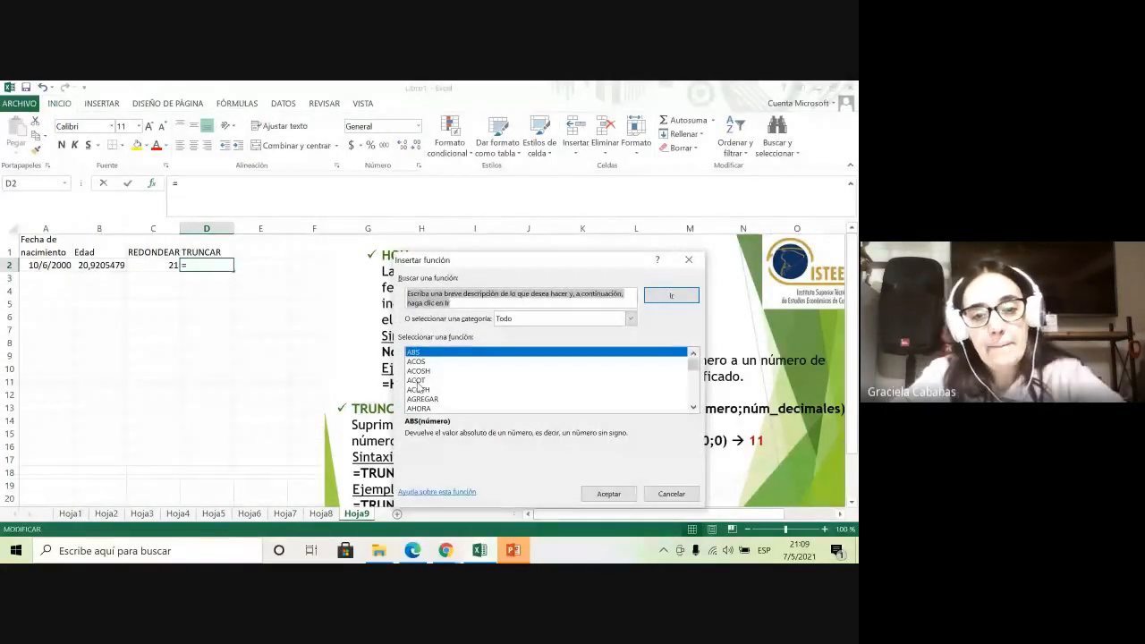
pyautogui.click(450, 409)
pyautogui.press('t')
pyautogui.scroll(-7, 450, 394)
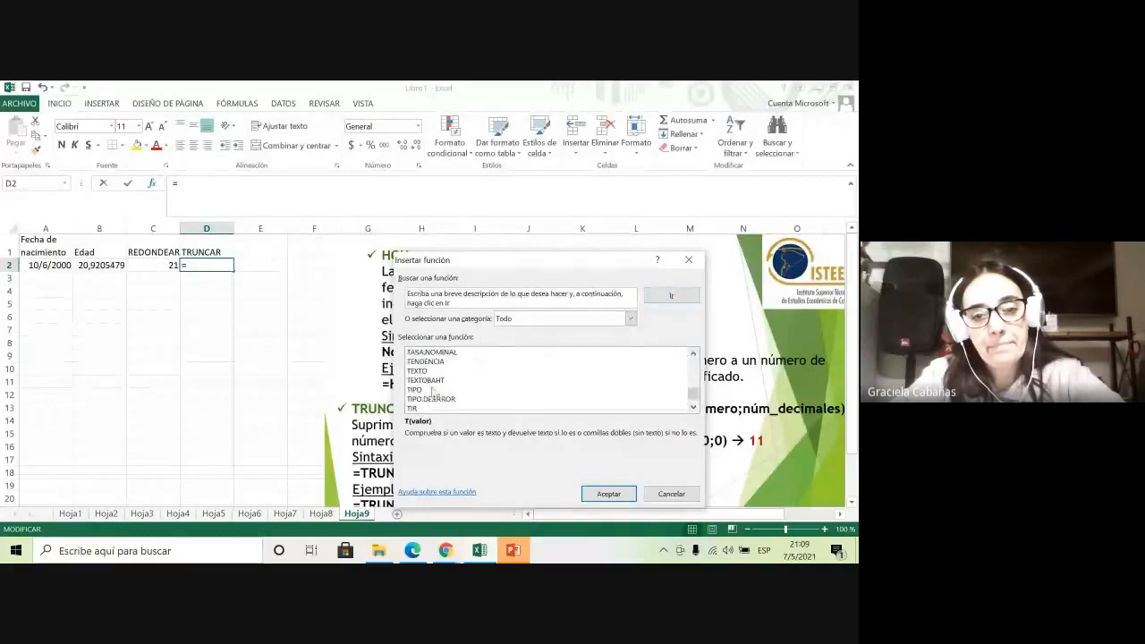
pyautogui.scroll(-1, 433, 408)
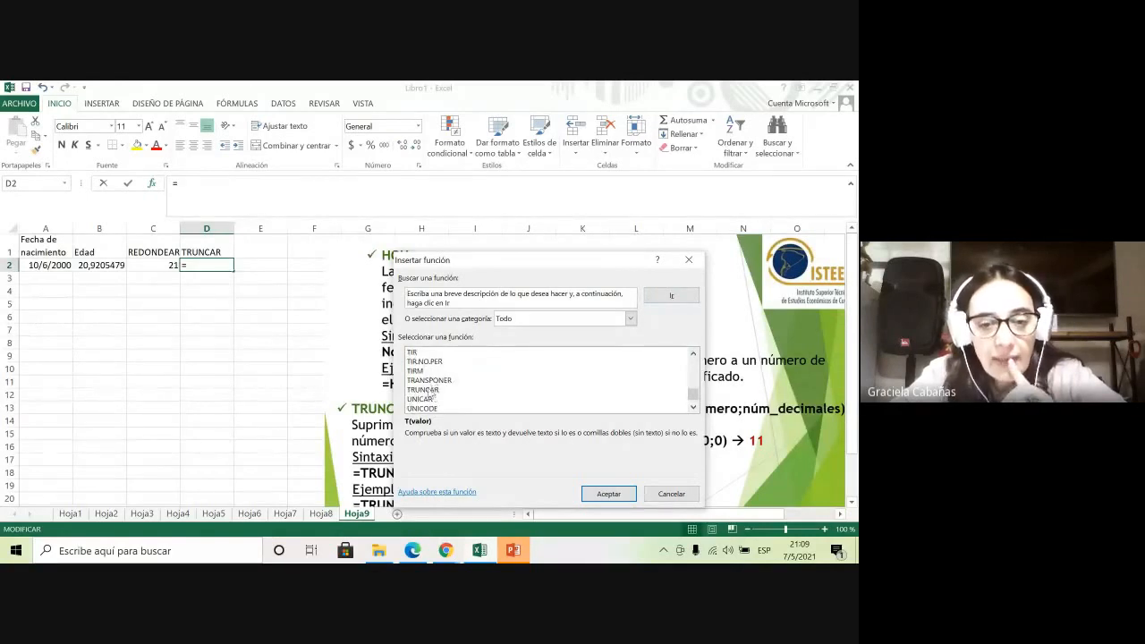
pyautogui.click(432, 390)
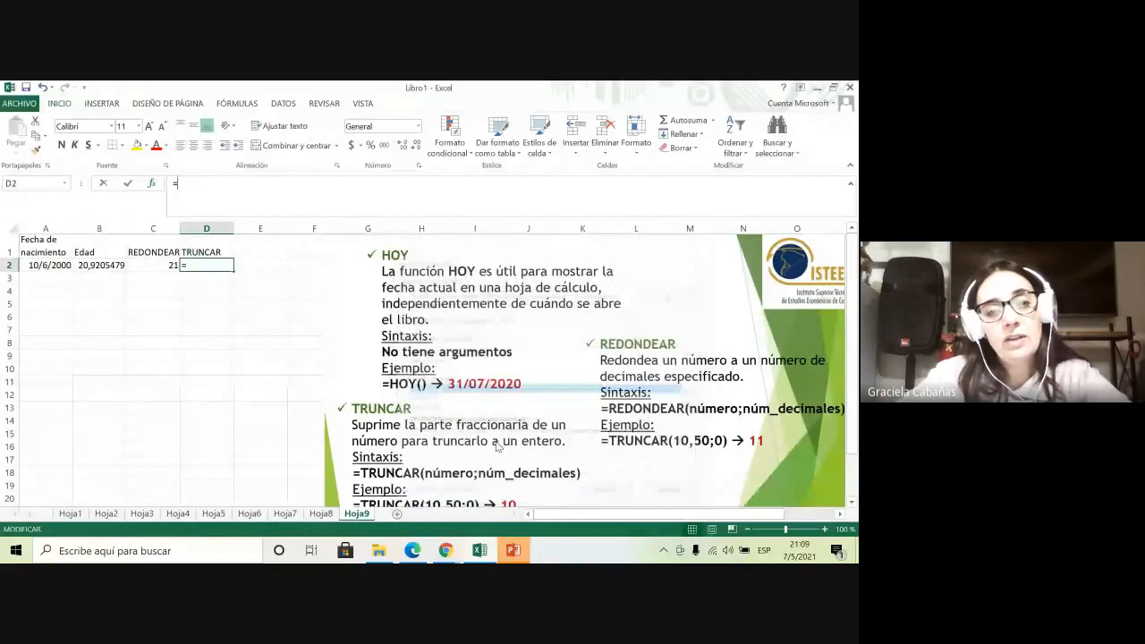
# Set the TRUNCAR arguments to number B2 and 0 decimals, completing =TRUNCAR(B2;0) in D2
pyautogui.click(110, 267)
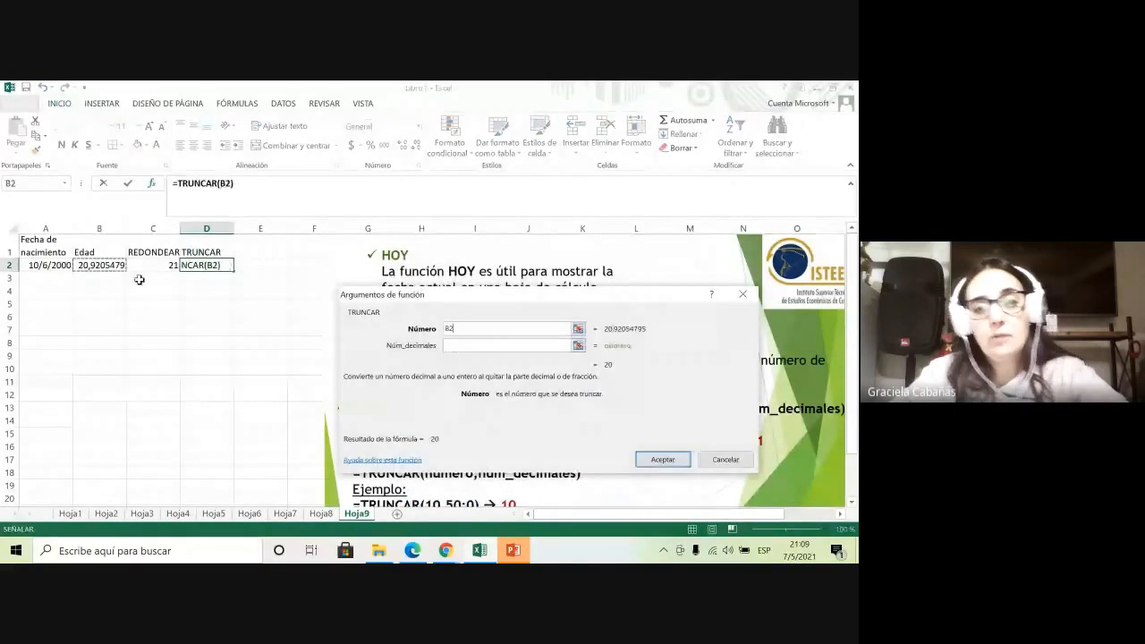
pyautogui.click(464, 345)
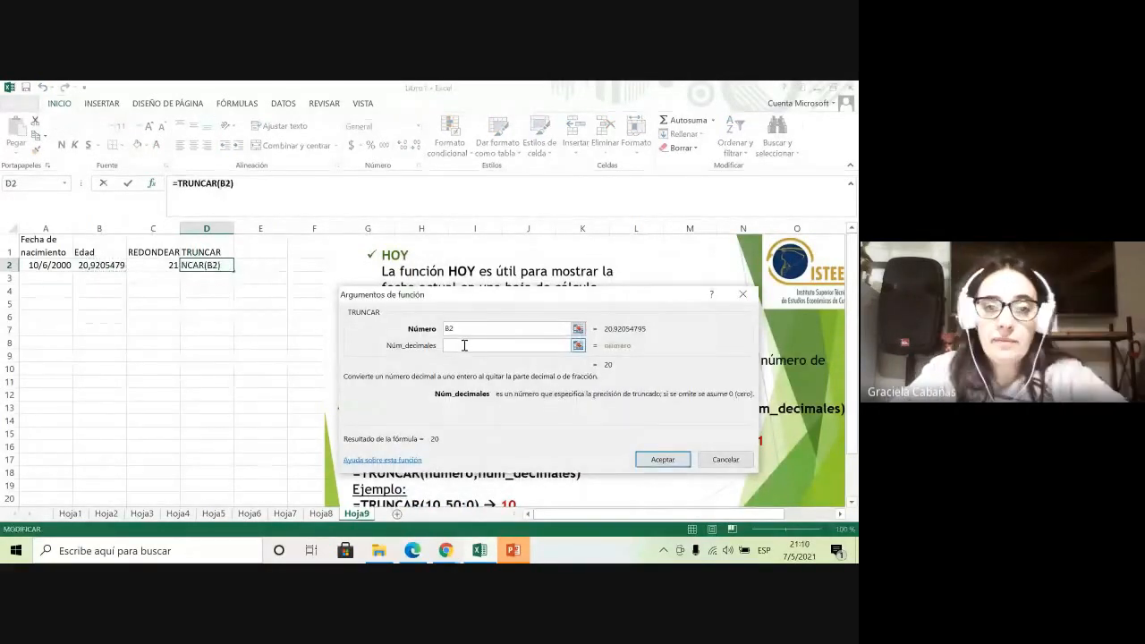
pyautogui.write('0')
pyautogui.click(662, 459)
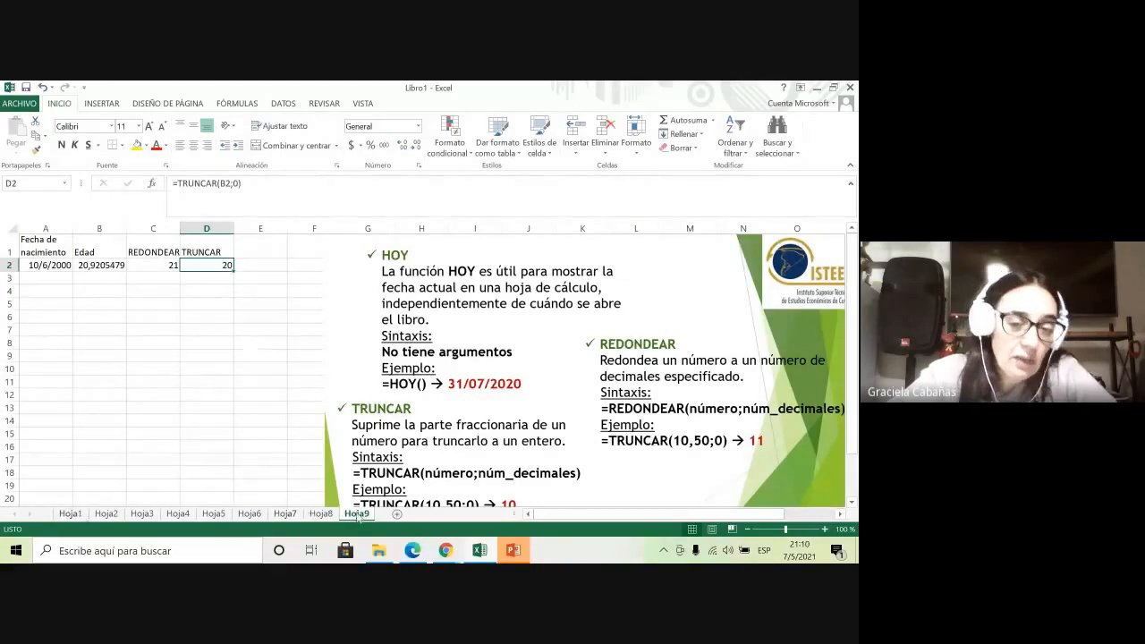
# Switch to File Explorer and open the FÉNIX 2020 folder inside BACKUP MAYO ABRIL 2020 on drive C
pyautogui.click(476, 554)
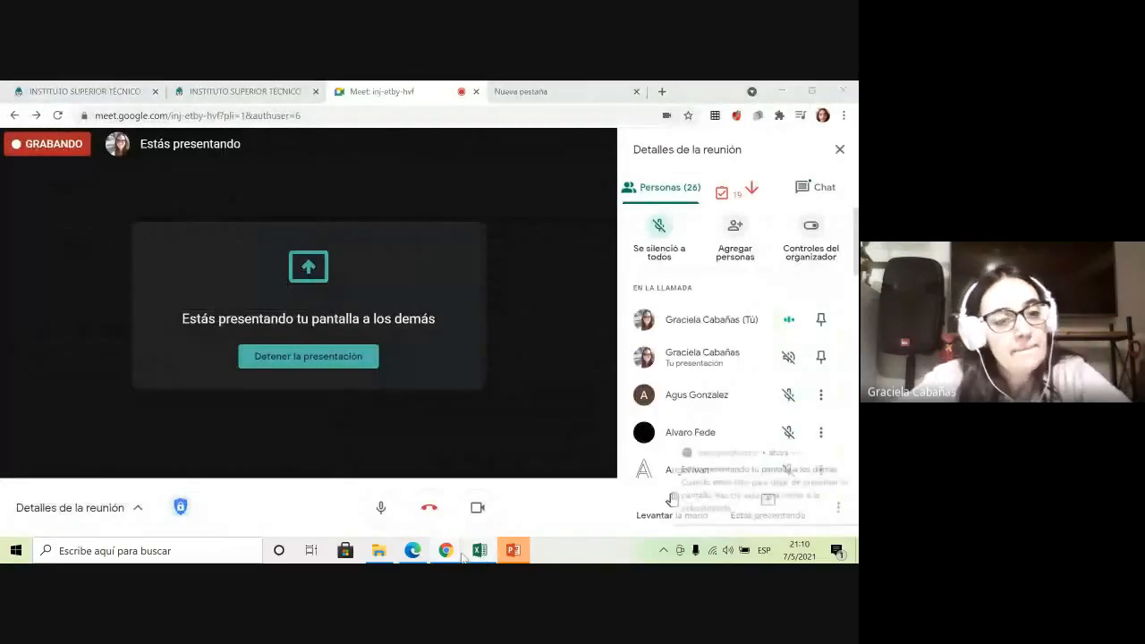
pyautogui.click(474, 552)
pyautogui.click(379, 550)
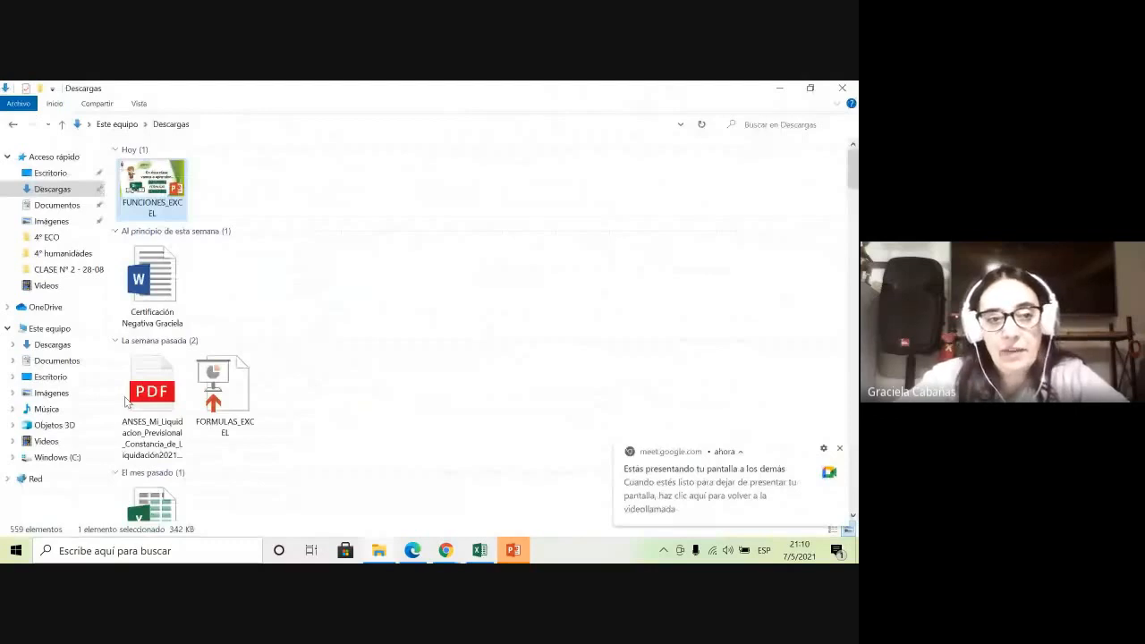
pyautogui.scroll(-5, 126, 402)
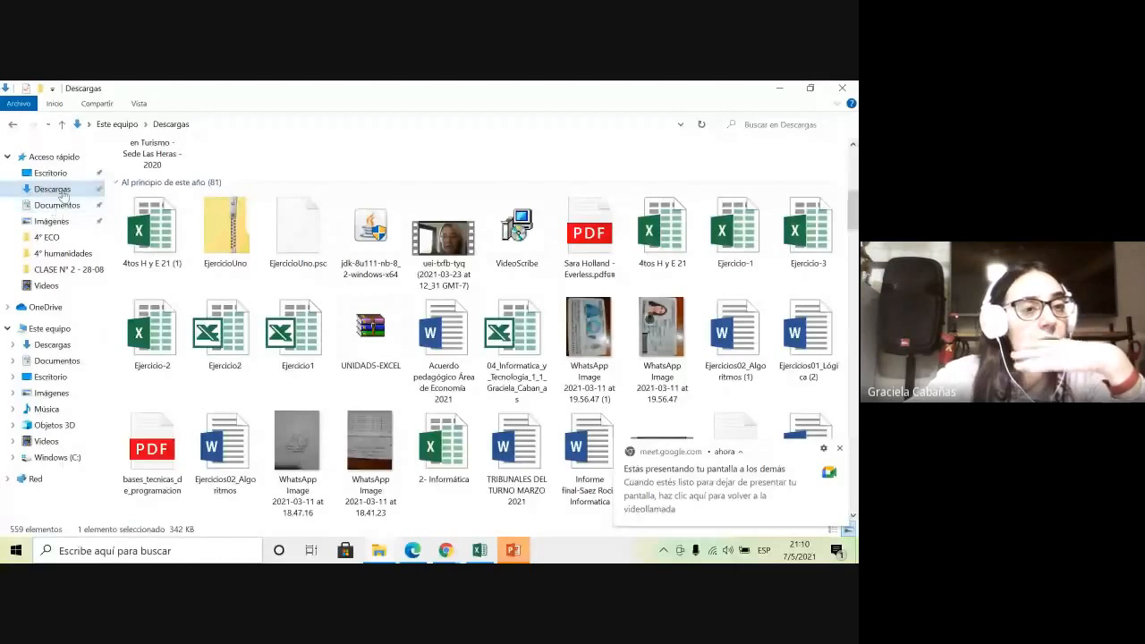
pyautogui.click(58, 457)
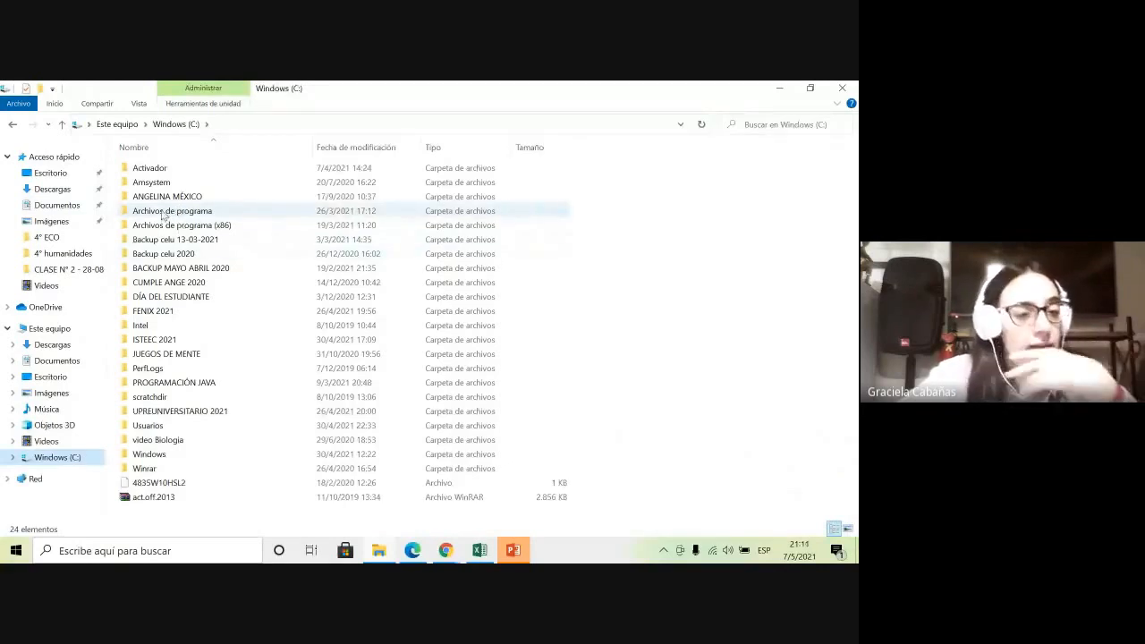
pyautogui.doubleClick(198, 268)
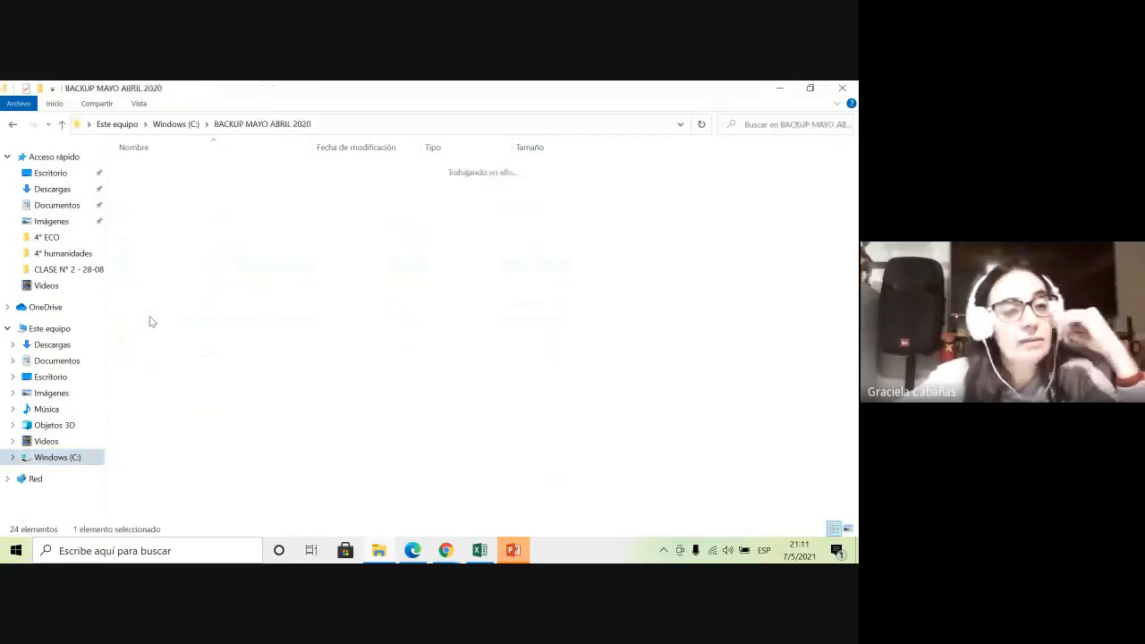
pyautogui.click(155, 240)
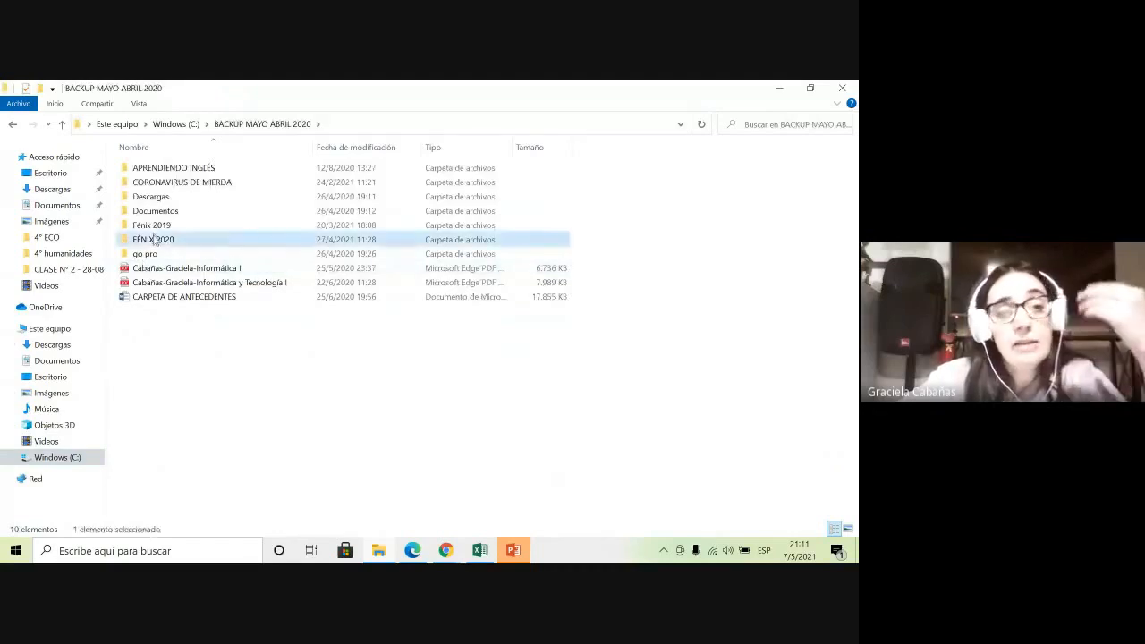
pyautogui.doubleClick(157, 239)
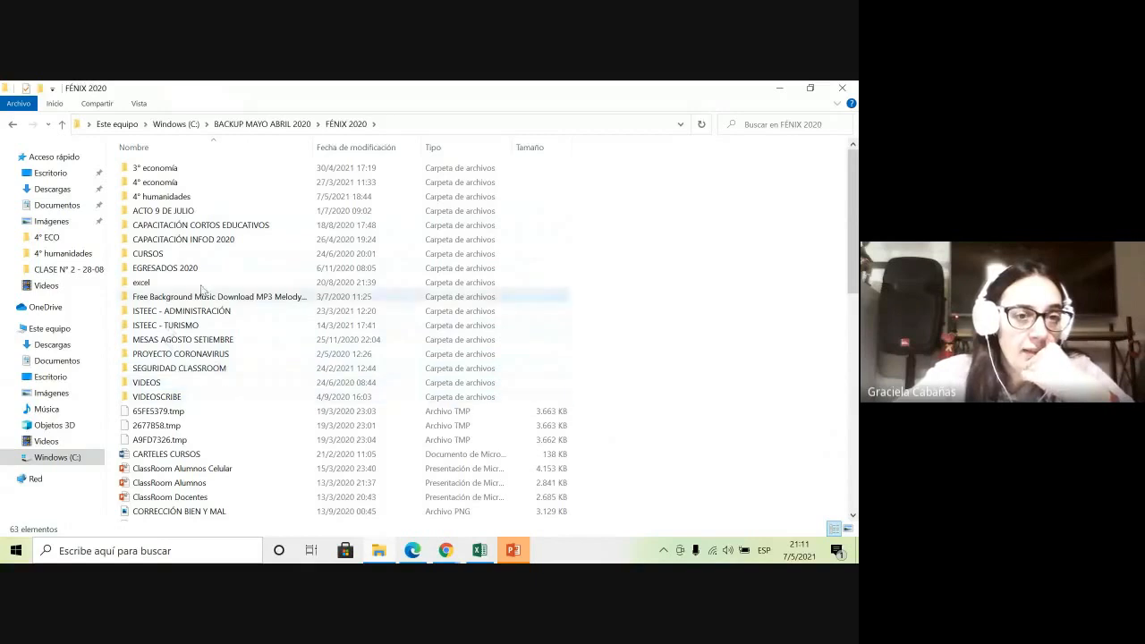
# Open the ISTEEC - ADMINISTRACIÓN folder, check the contents of CLASE 2 - 09-10 and return to the parent folder
pyautogui.scroll(-1, 203, 288)
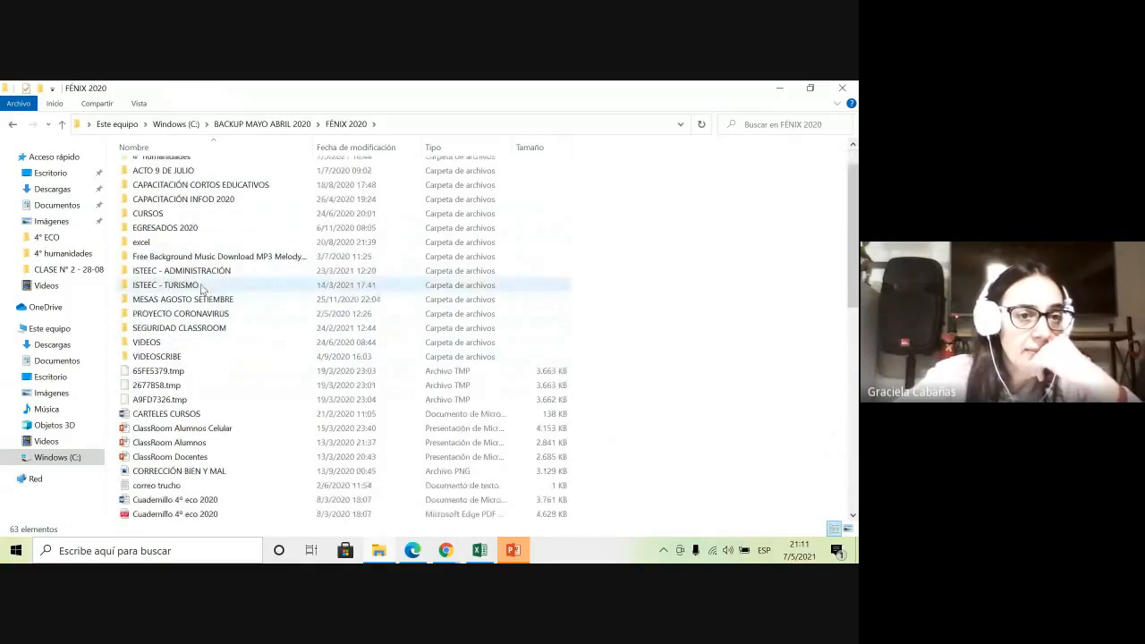
pyautogui.scroll(-2, 203, 288)
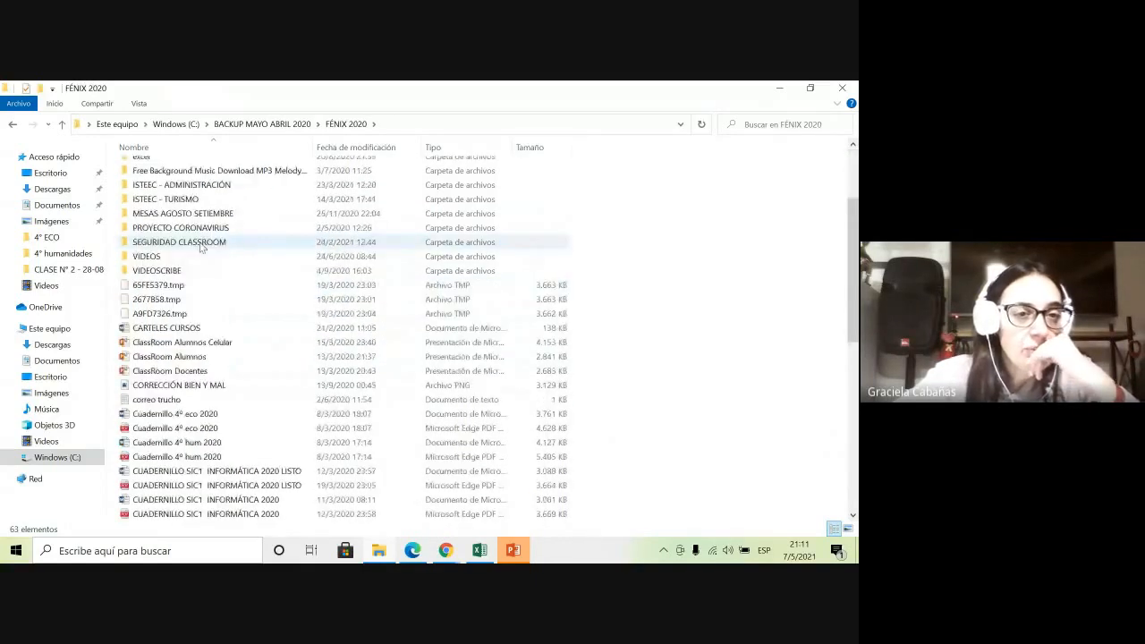
pyautogui.doubleClick(179, 188)
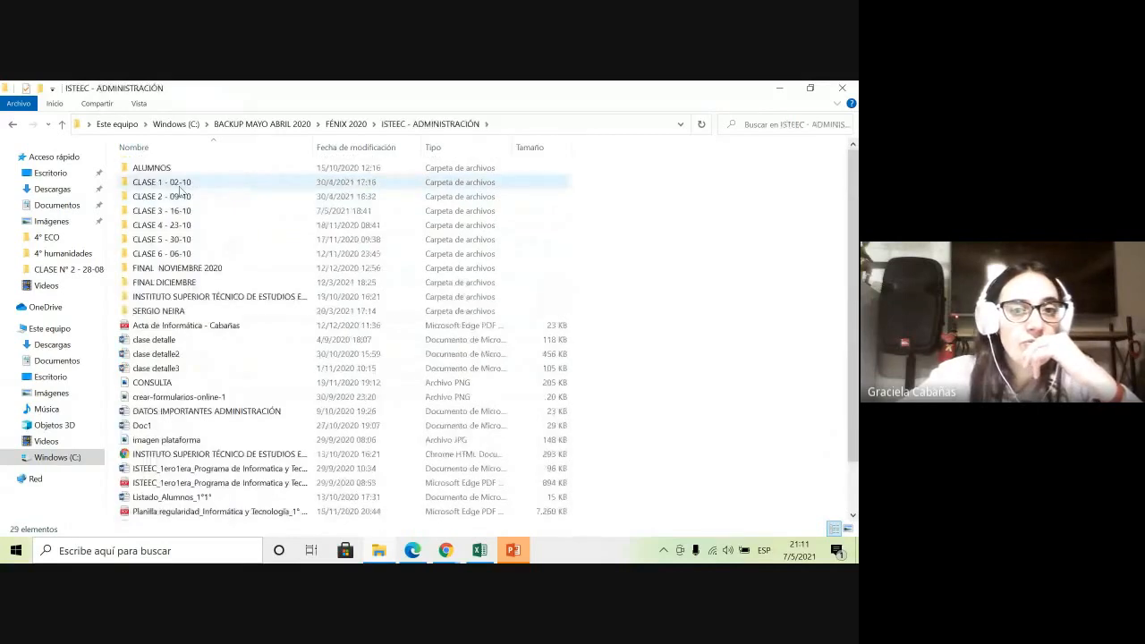
pyautogui.doubleClick(179, 196)
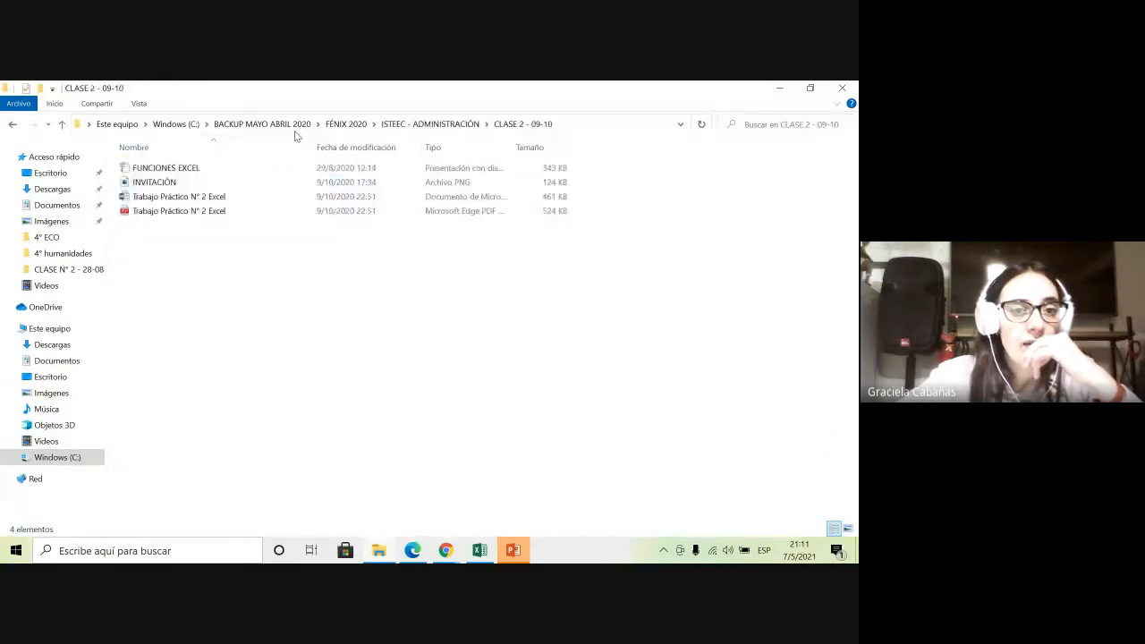
pyautogui.click(419, 124)
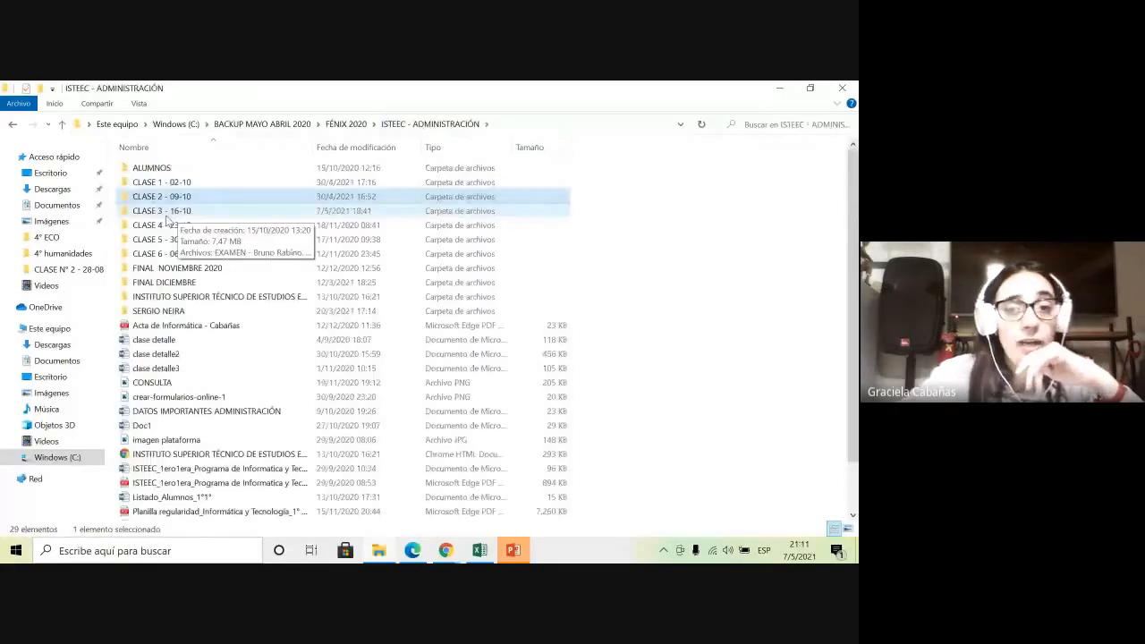
# Check the contents of CLASE 3 - 16-10 and CLASE 2 - 09-10, and return to the ISTEEC - ADMINISTRACIÓN folder
pyautogui.doubleClick(166, 215)
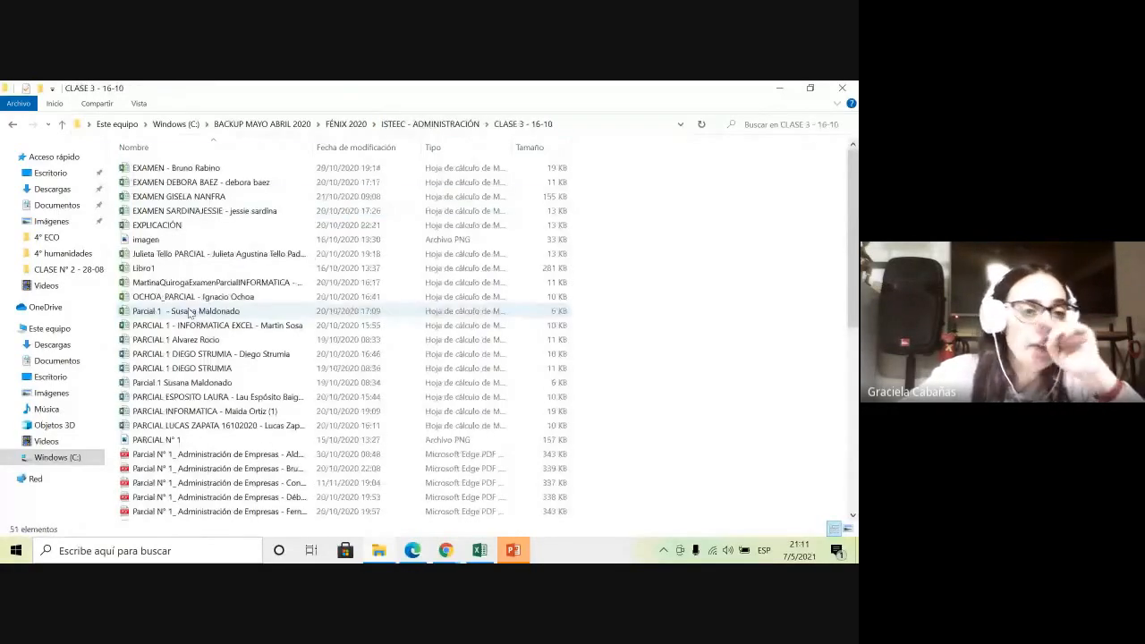
pyautogui.scroll(-1, 412, 162)
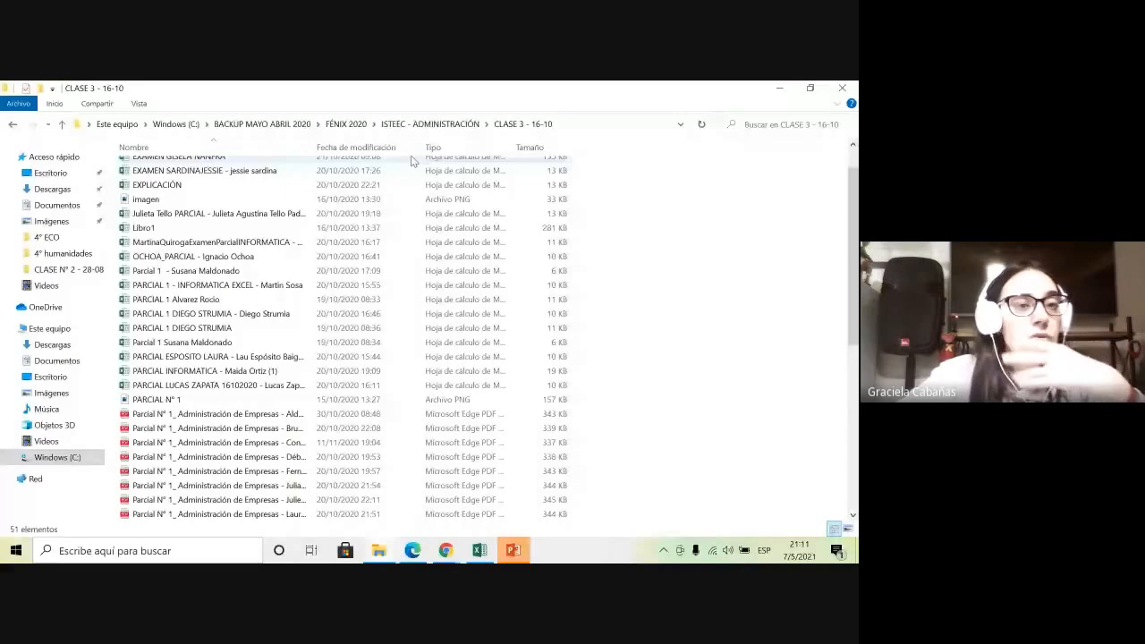
pyautogui.click(418, 125)
pyautogui.click(150, 200)
pyautogui.doubleClick(152, 200)
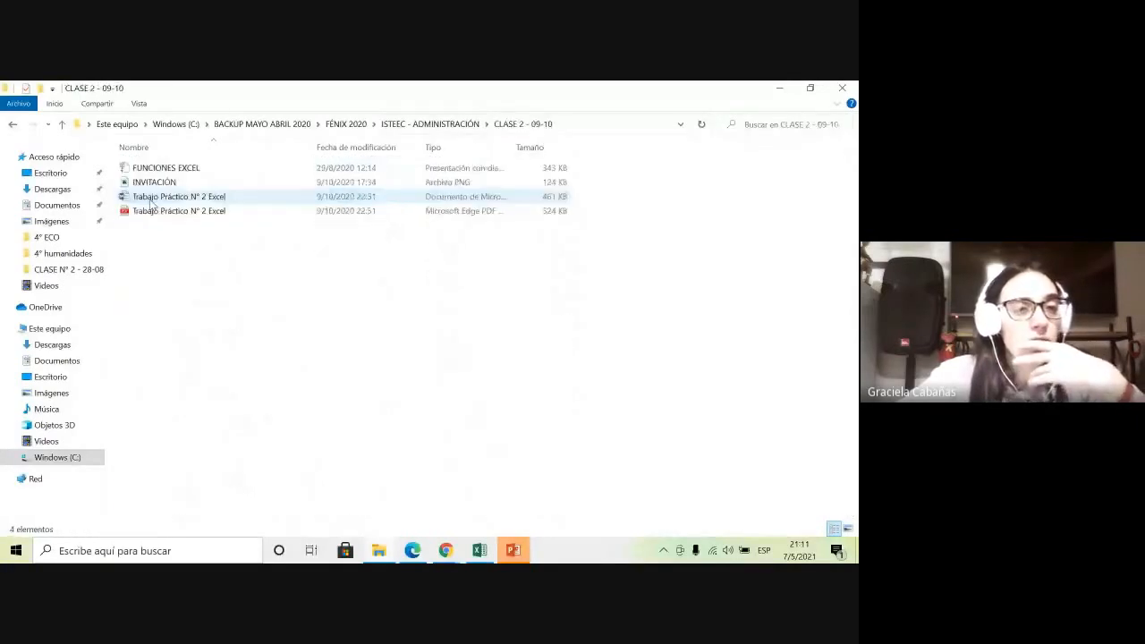
pyautogui.click(446, 124)
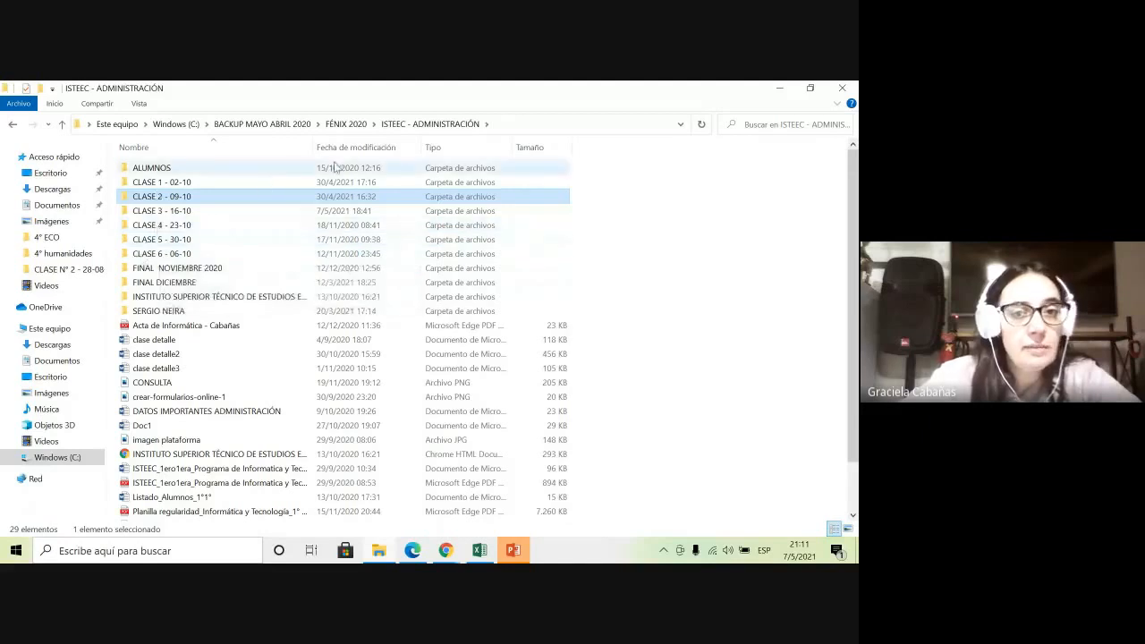
# Go back to FÉNIX 2020 and open the CLASE N° 2 - 28-08-2020 folder inside ISTEEC - TURISMO
pyautogui.click(338, 127)
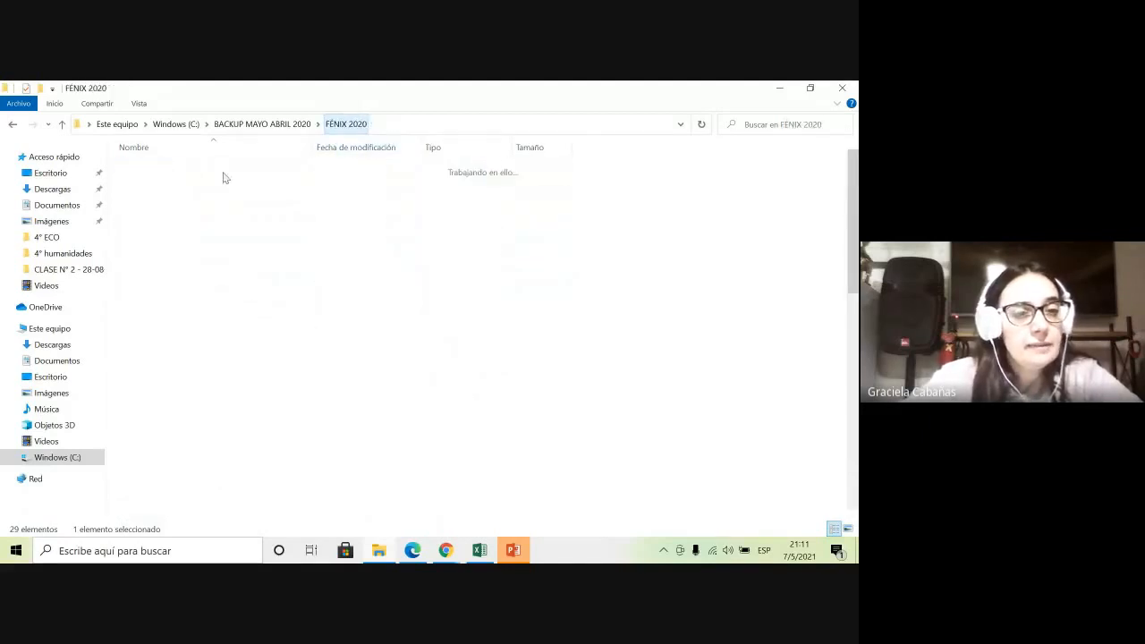
pyautogui.doubleClick(166, 325)
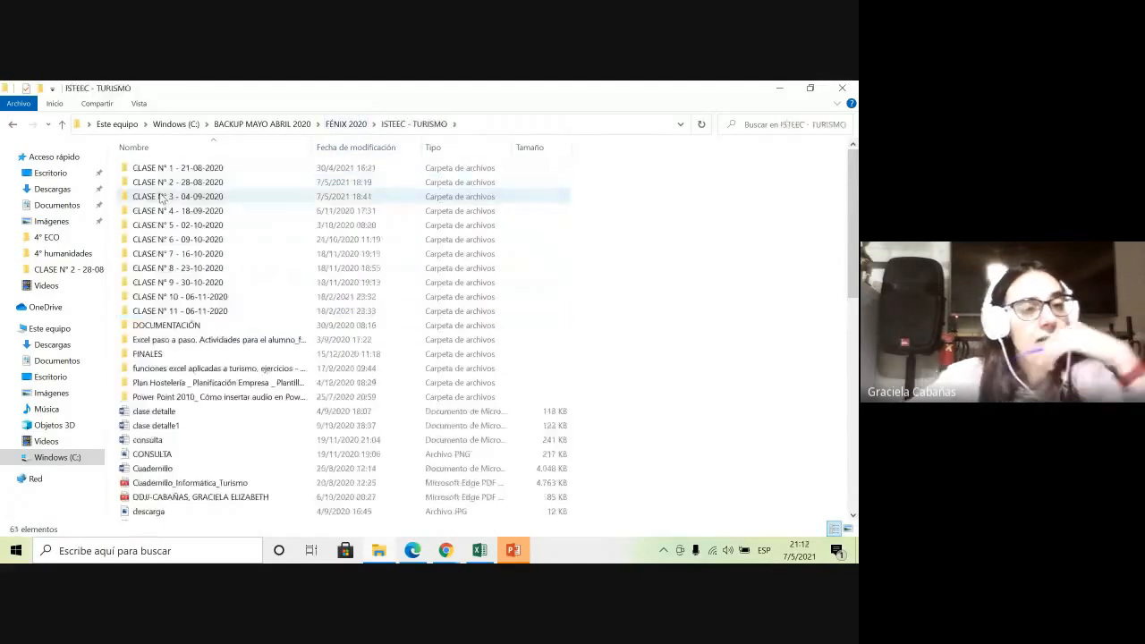
pyautogui.doubleClick(166, 182)
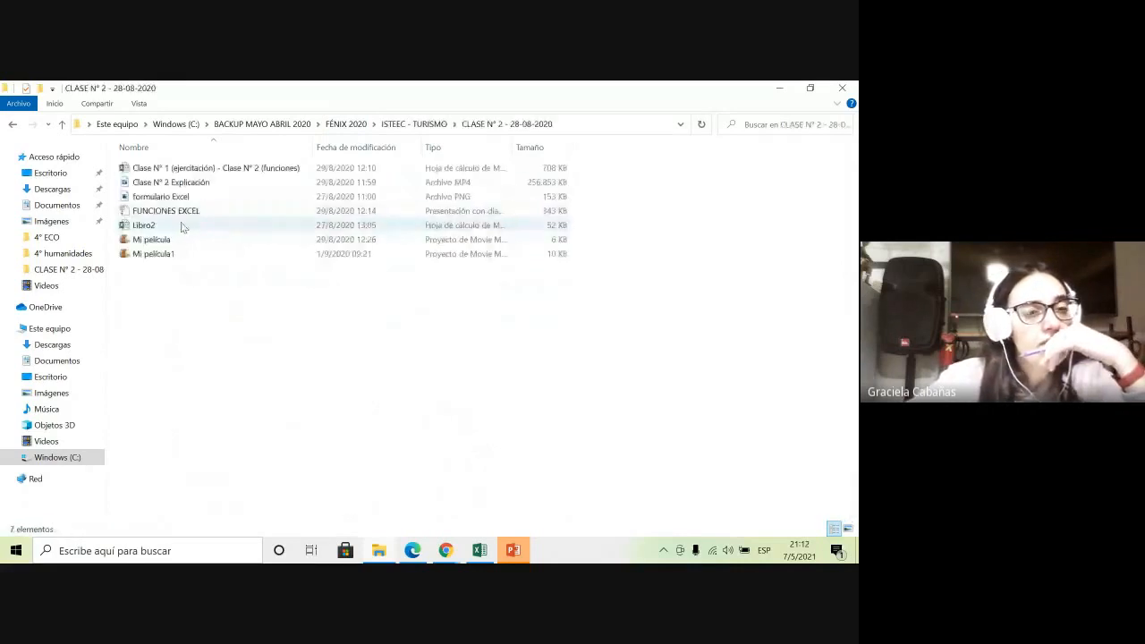
# Open the Libro2 workbook to check its content and close it again
pyautogui.click(173, 228)
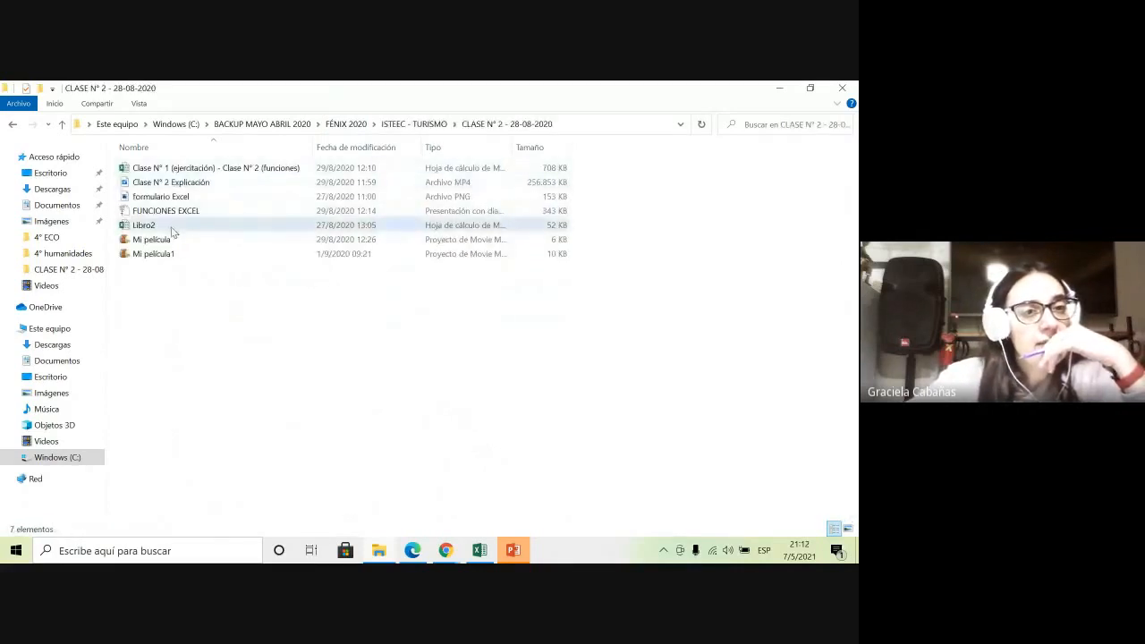
pyautogui.doubleClick(173, 228)
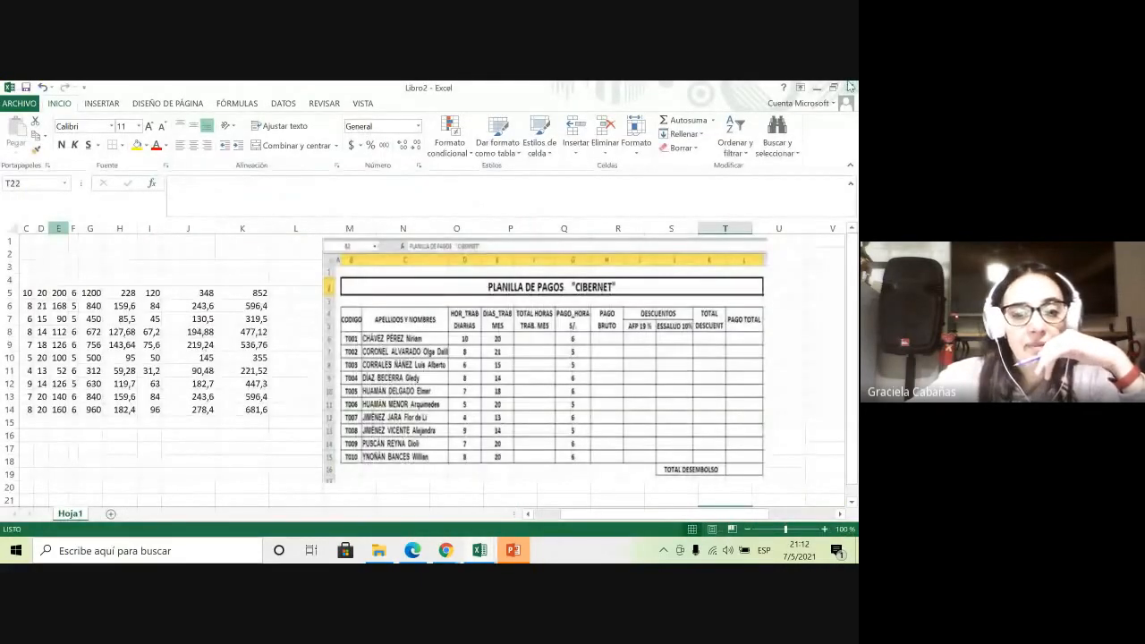
pyautogui.click(850, 87)
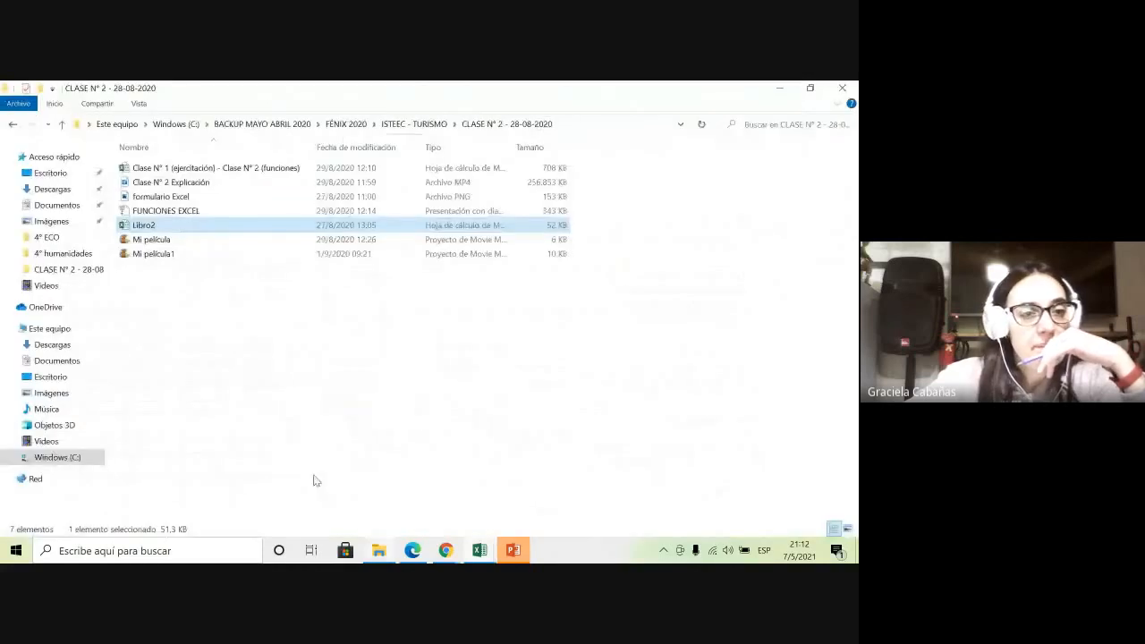
# Open the workbook Clase N° 1 (ejercitación) - Clase N° 2 (funciones), review the Actividad N° 3 and N° 2 sheets, and return to the Funciones sheet
pyautogui.click(165, 170)
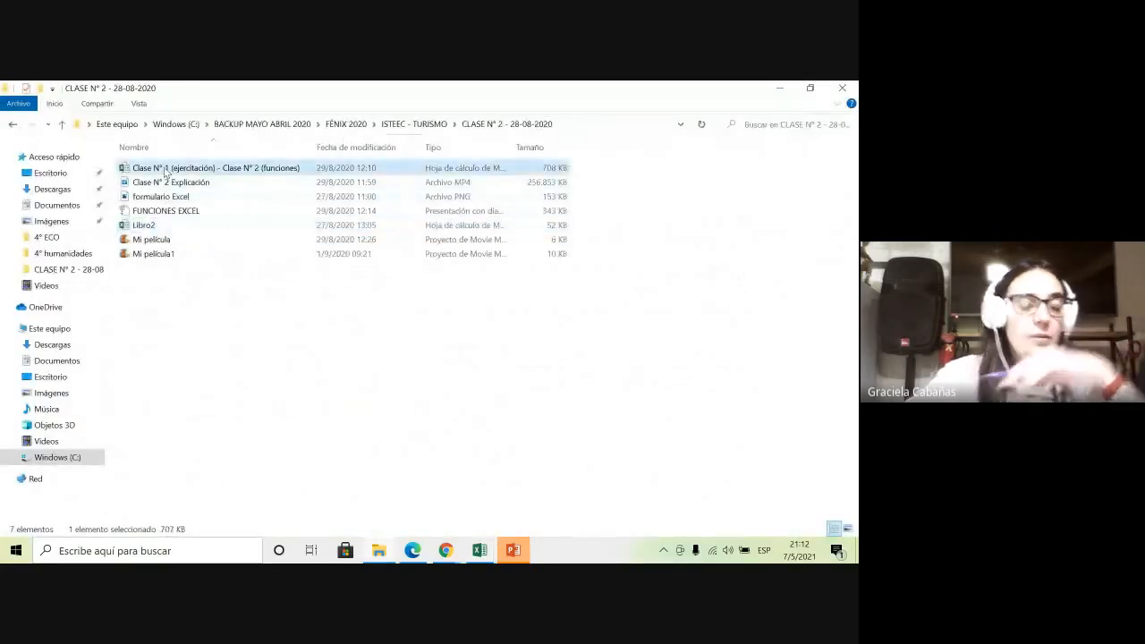
pyautogui.doubleClick(164, 172)
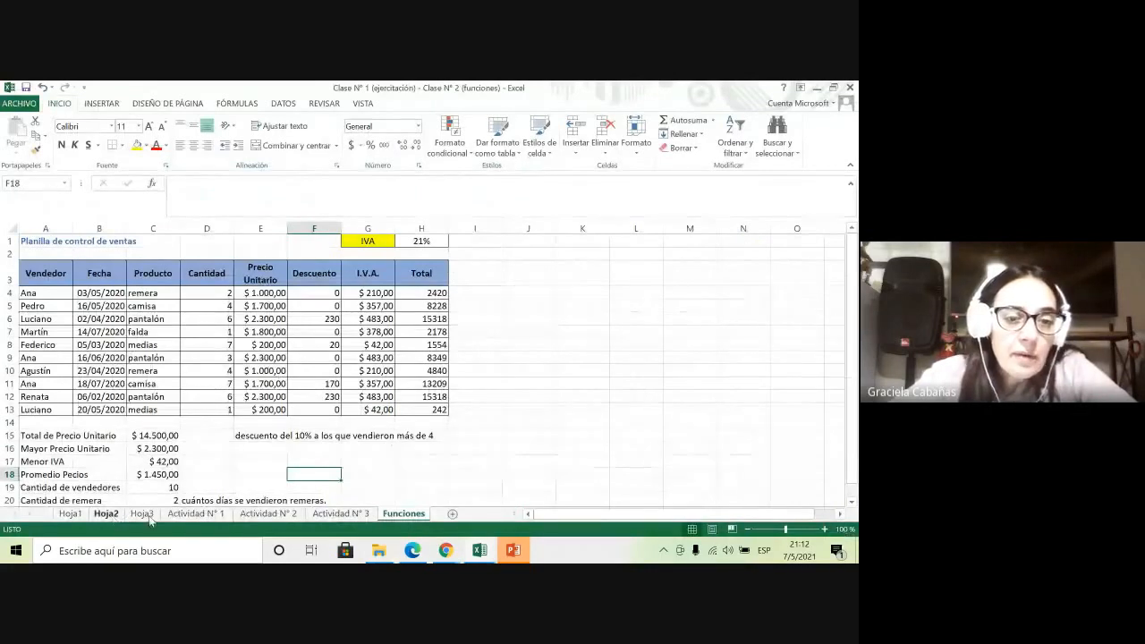
pyautogui.click(320, 517)
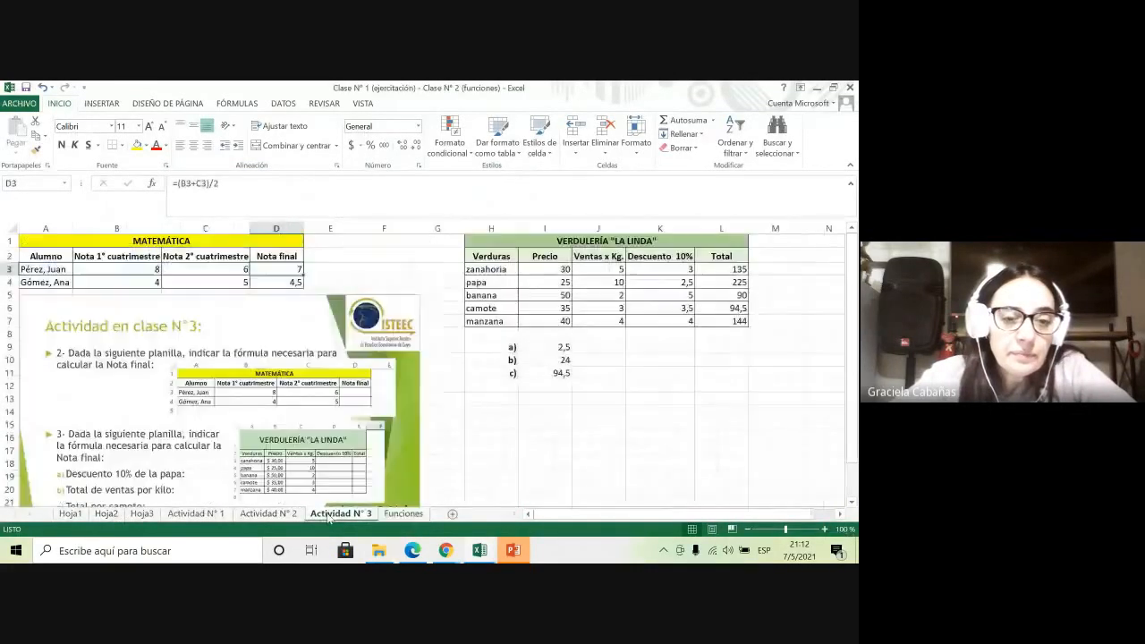
pyautogui.click(296, 516)
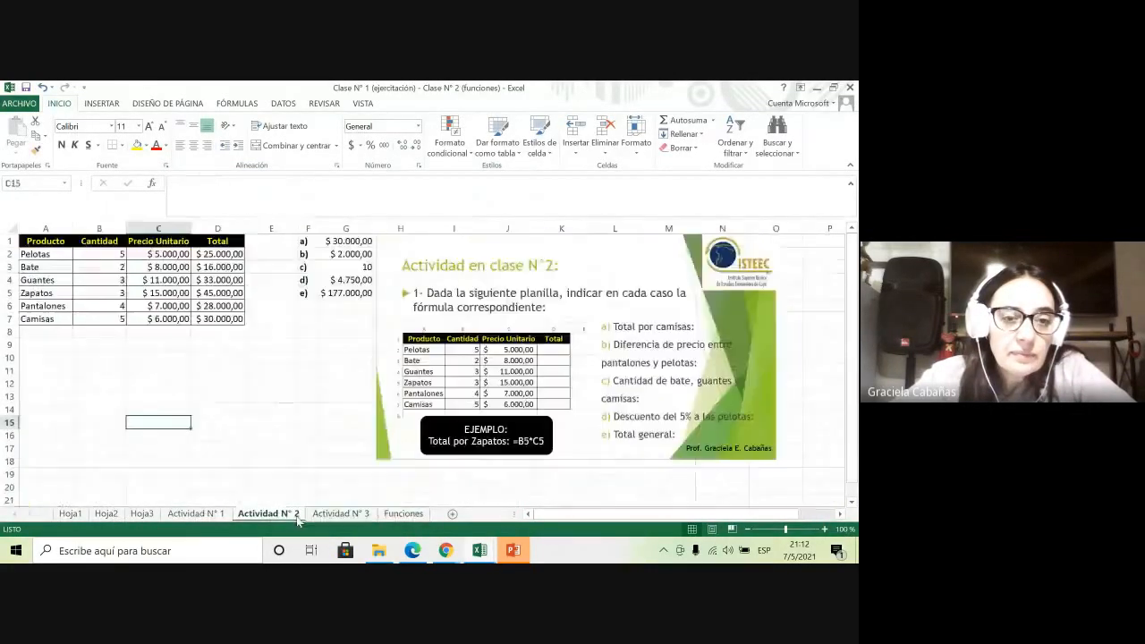
pyautogui.click(421, 514)
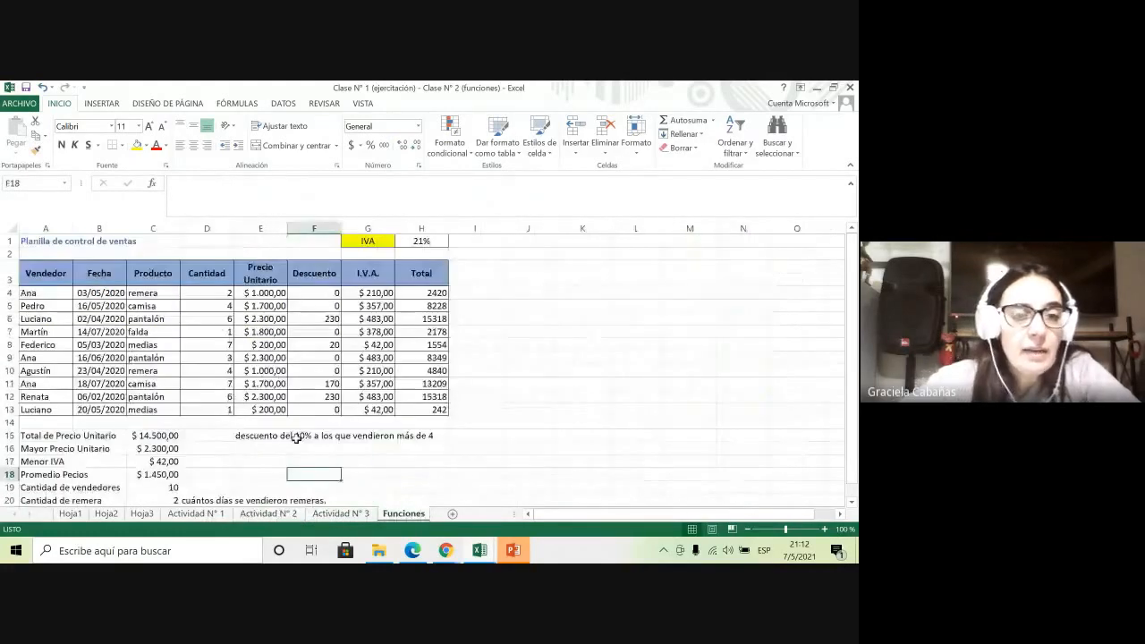
# Clear the solved results in C15:C21 beside the summary labels below the sales table
pyautogui.click(263, 397)
pyautogui.scroll(-1, 251, 420)
pyautogui.scroll(1, 197, 438)
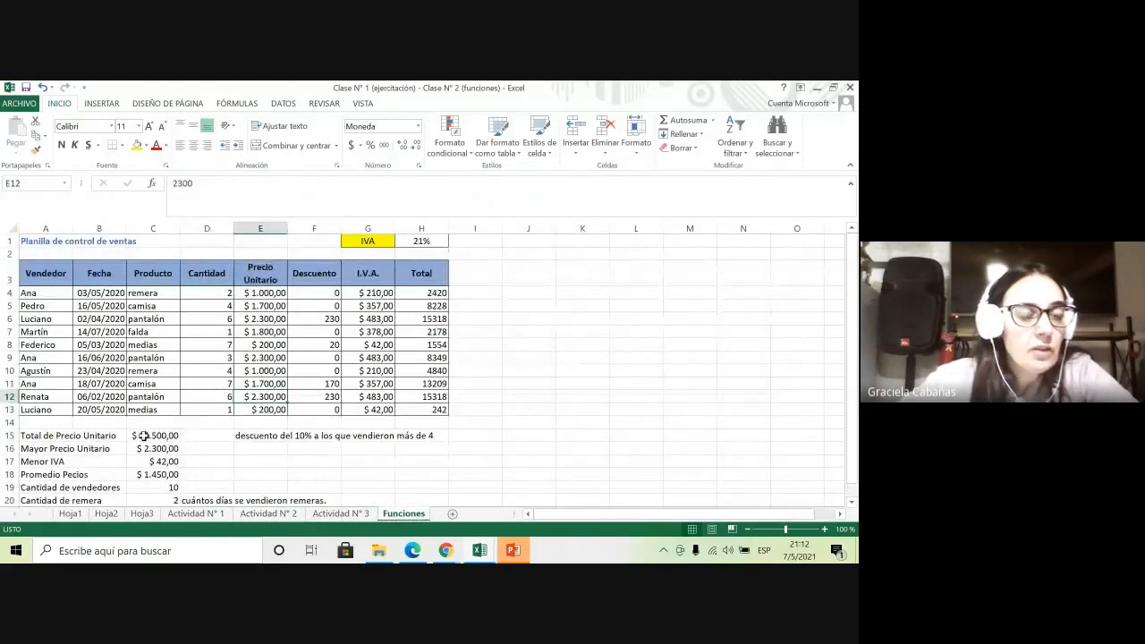
pyautogui.click(143, 436)
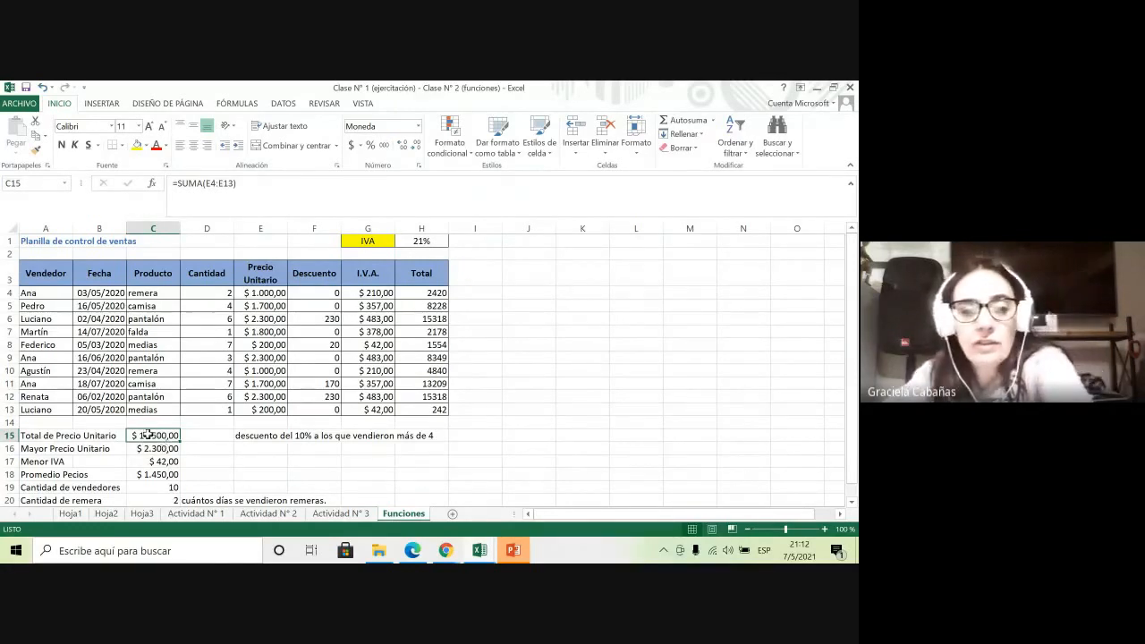
pyautogui.click(245, 449)
pyautogui.moveTo(165, 437); pyautogui.dragTo(179, 486)
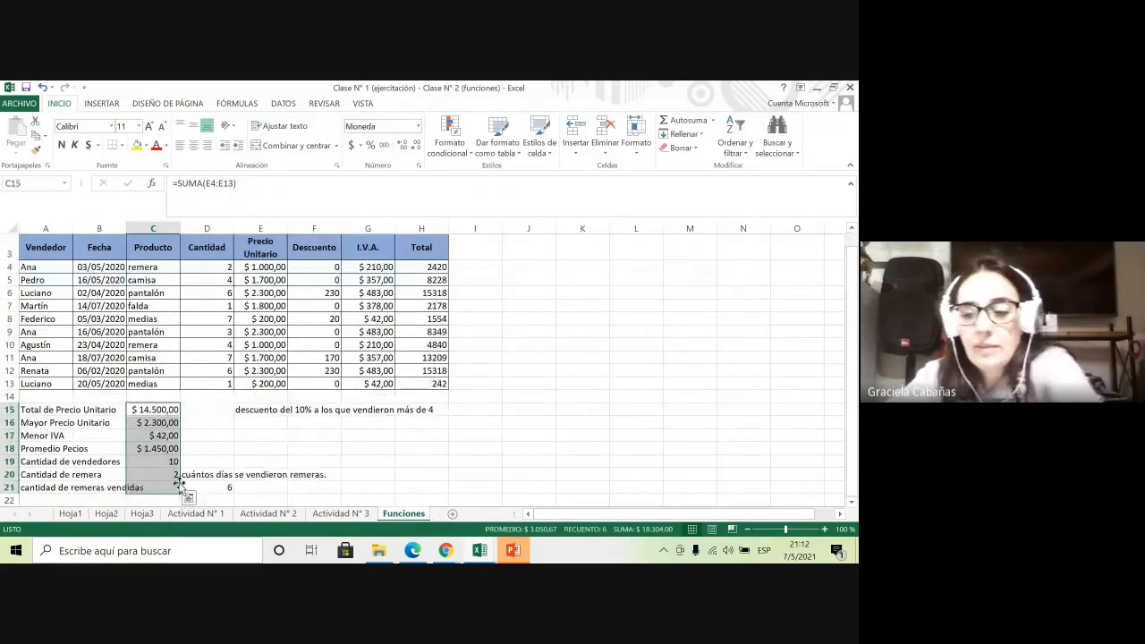
pyautogui.press('Delete')
pyautogui.click(152, 409)
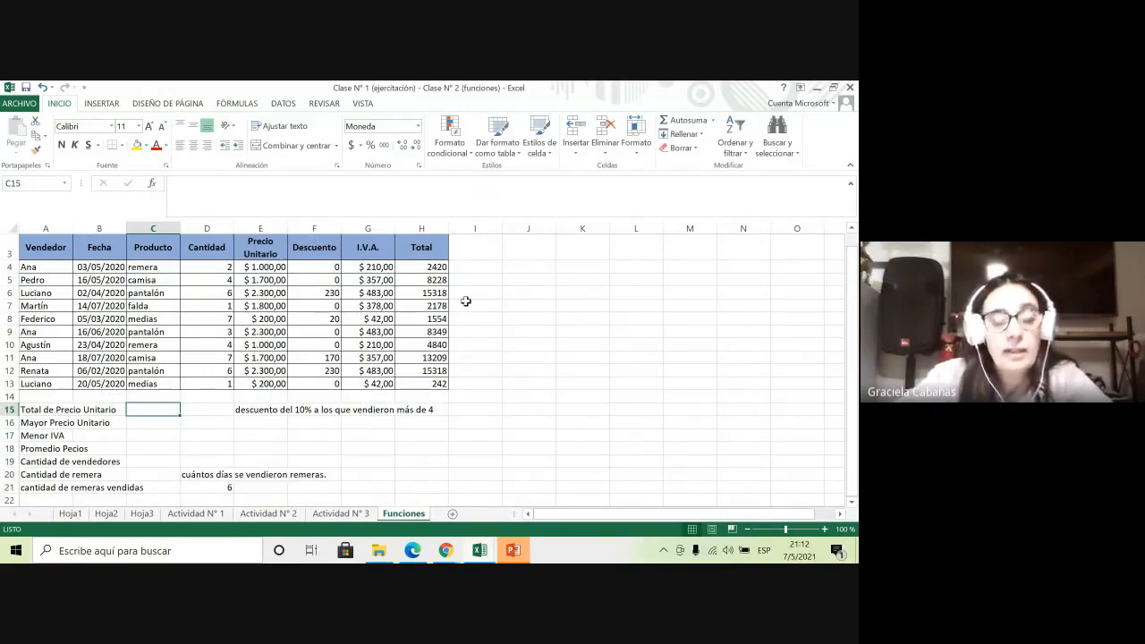
# List the function names SUMA, PROMEDIO, MAX and MIN in cells K7 to K10 beside the sales table
pyautogui.click(545, 256)
pyautogui.click(573, 305)
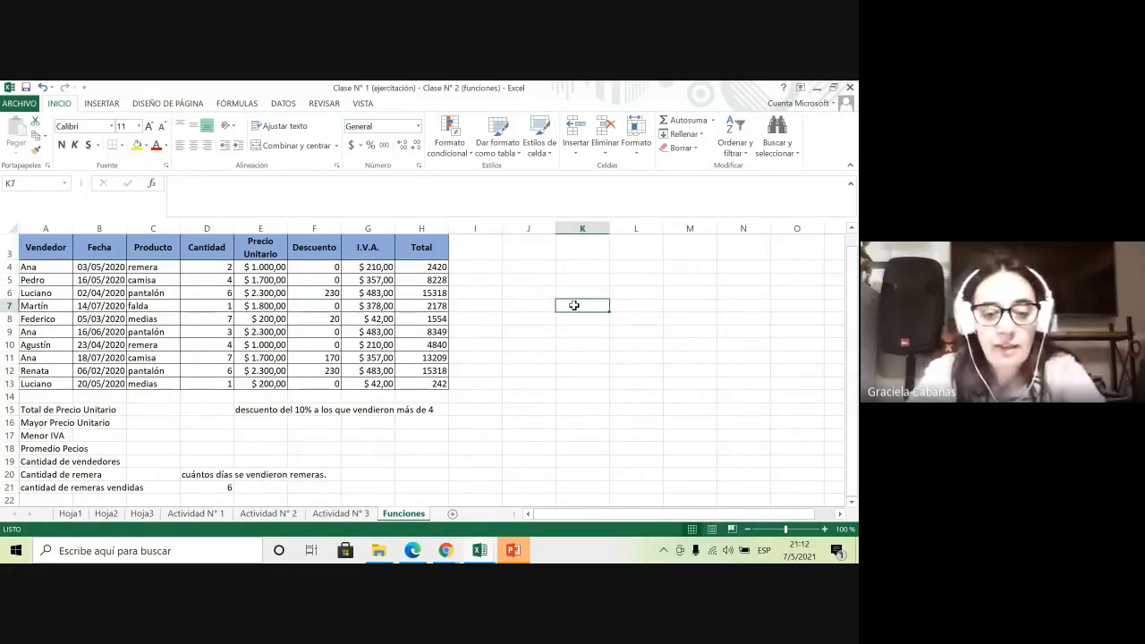
pyautogui.write('SUMA')
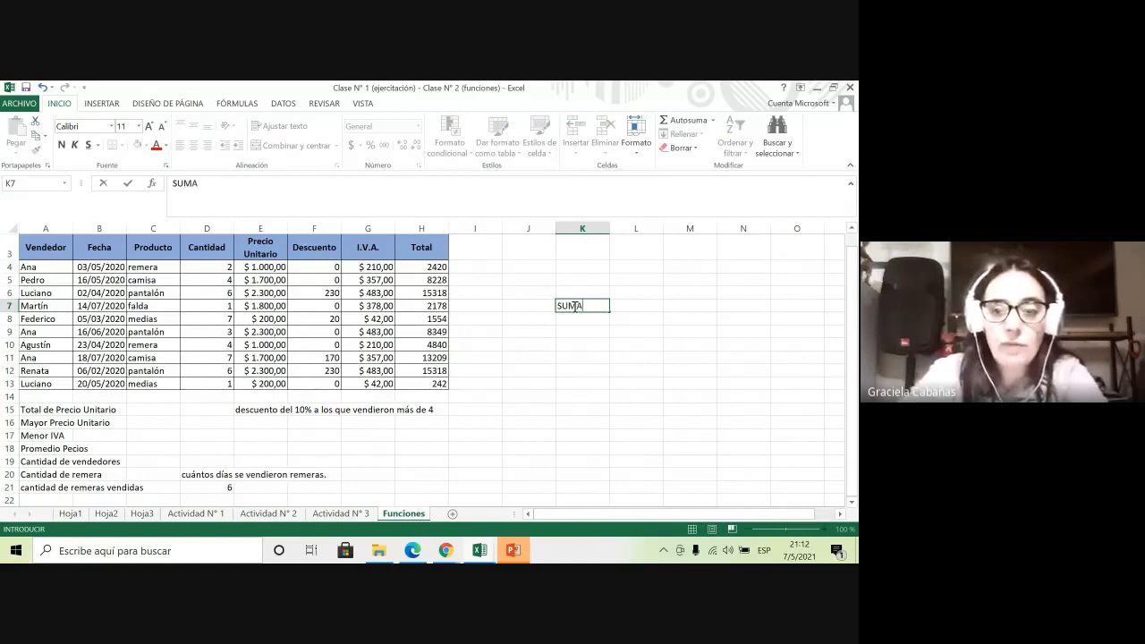
pyautogui.press('Return')
pyautogui.write('PROMEDIO')
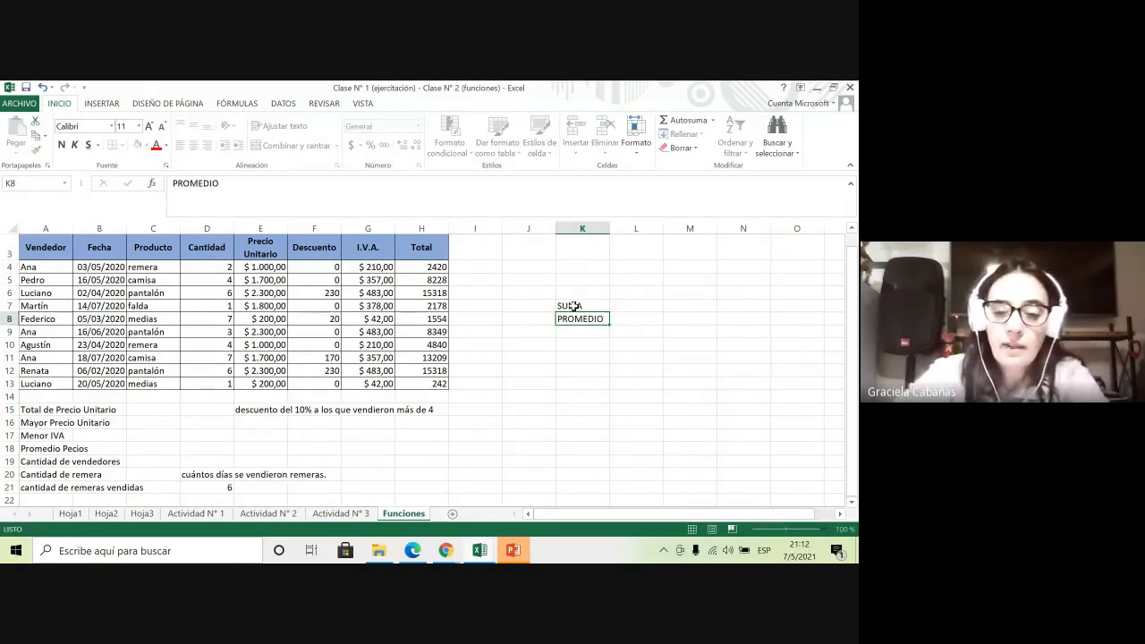
pyautogui.press('Return')
pyautogui.write('MA')
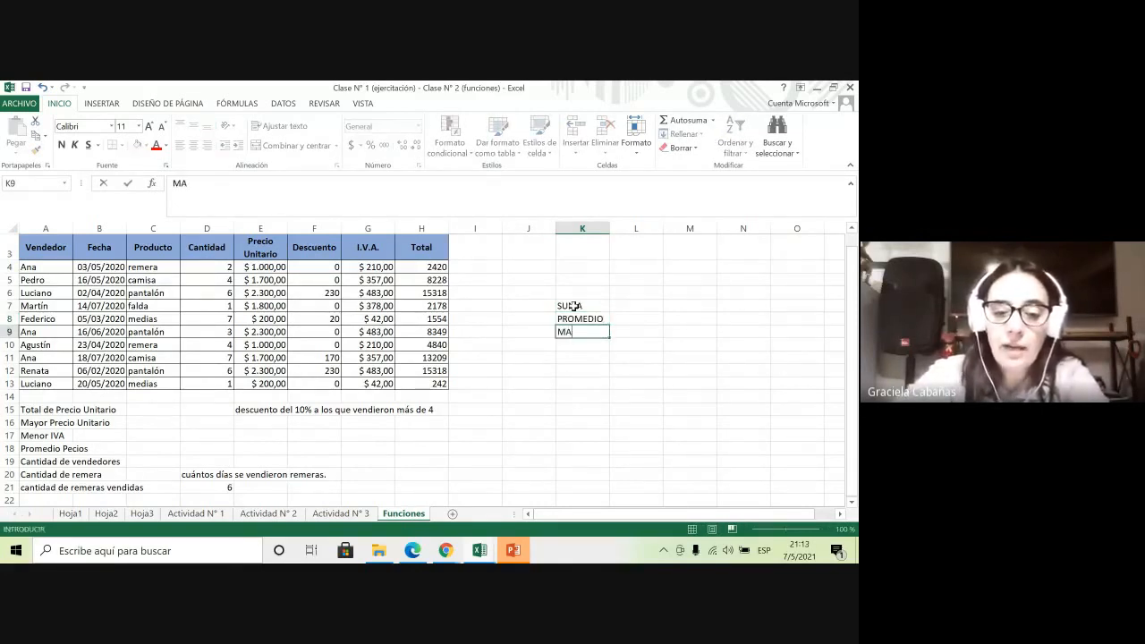
pyautogui.write('X')
pyautogui.press('Return')
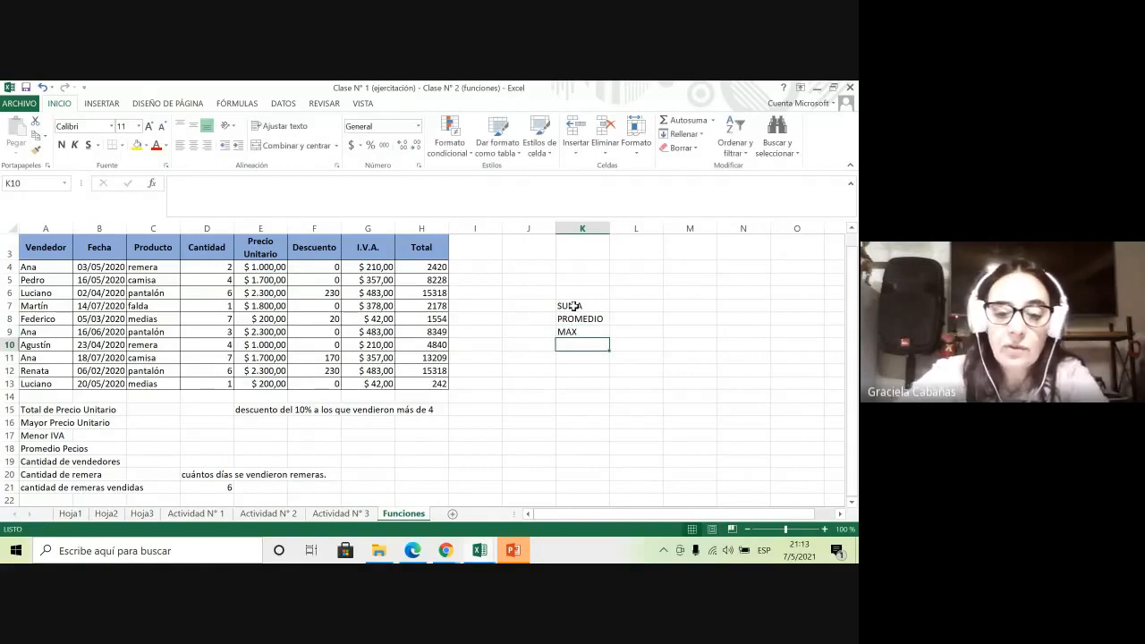
pyautogui.write('MIN')
pyautogui.press('Return')
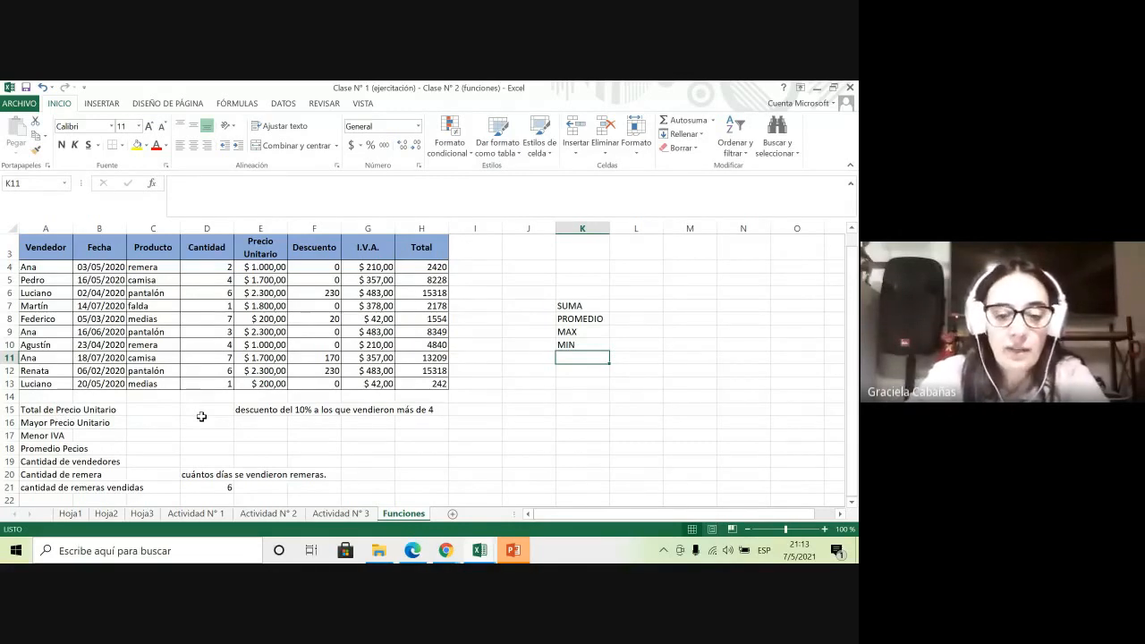
# Add CONTAR in K11 and CONTARA in K12 to the list of function names
pyautogui.write('N')
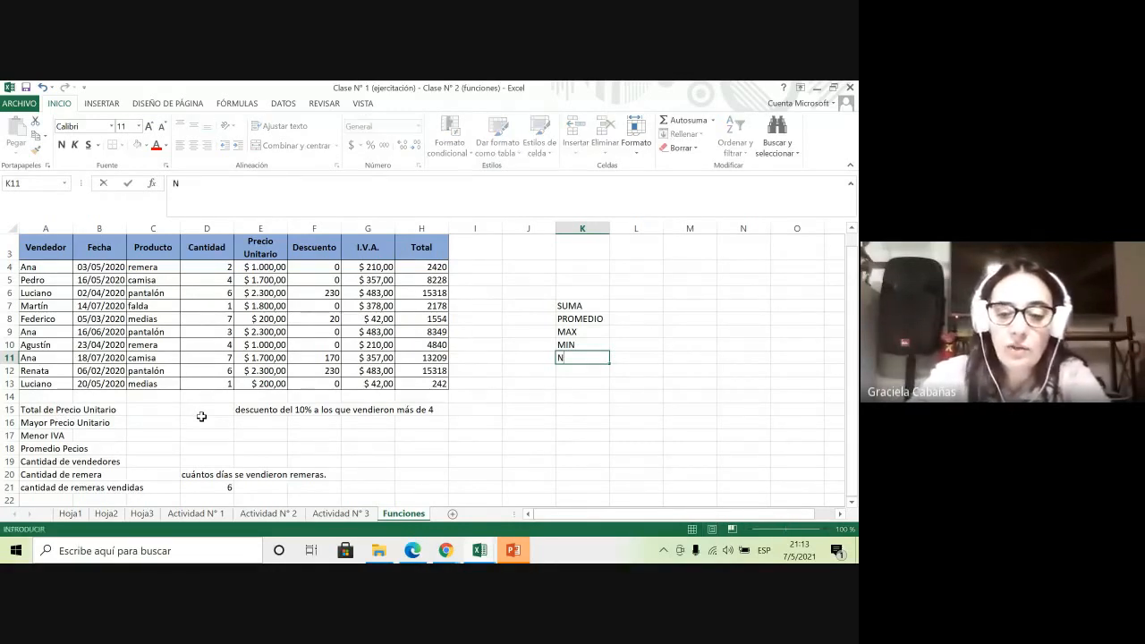
pyautogui.press('BackSpace')
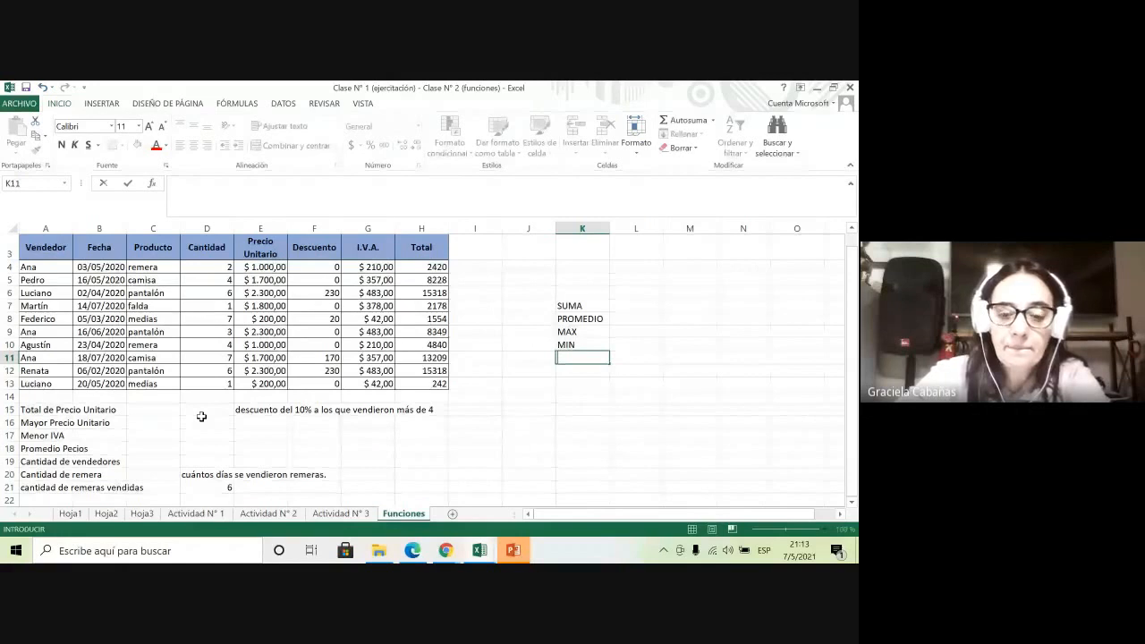
pyautogui.write('CONTAR')
pyautogui.press('Return')
pyautogui.write('CONTAR')
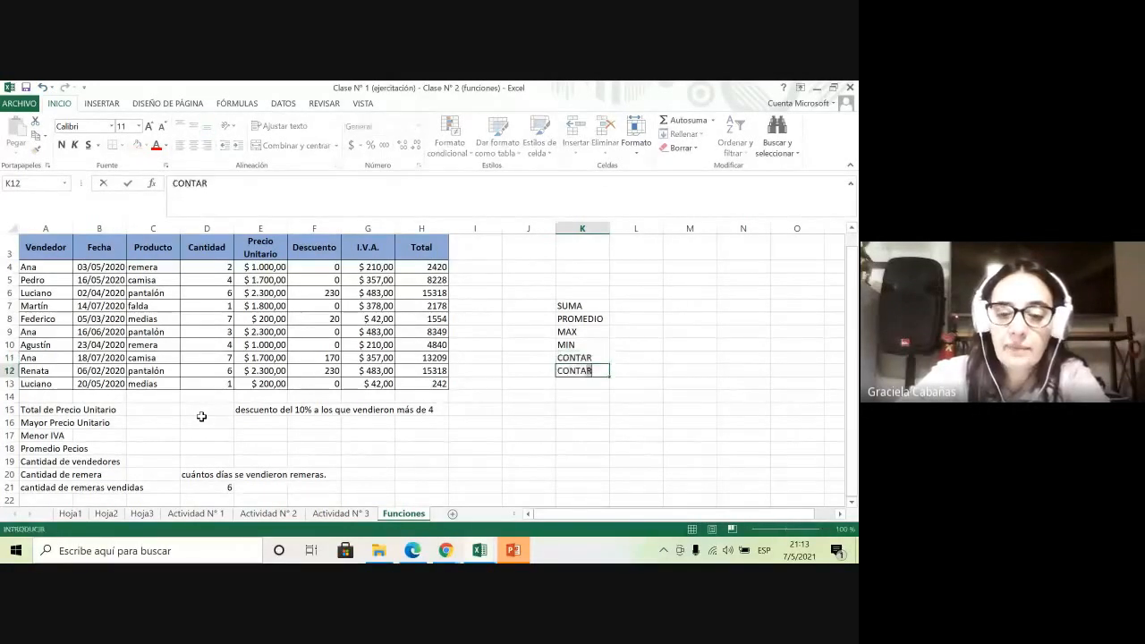
pyautogui.write('A')
pyautogui.press('Return')
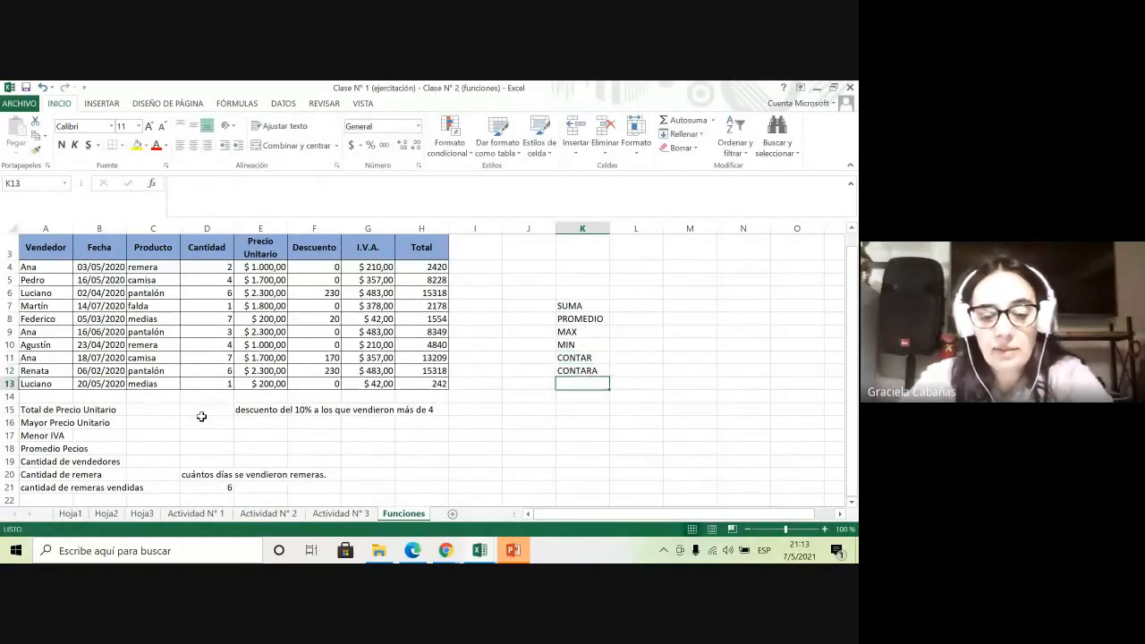
# Add K.ESIMO.MAYOR to the function list in cell K13
pyautogui.write('K.ER')
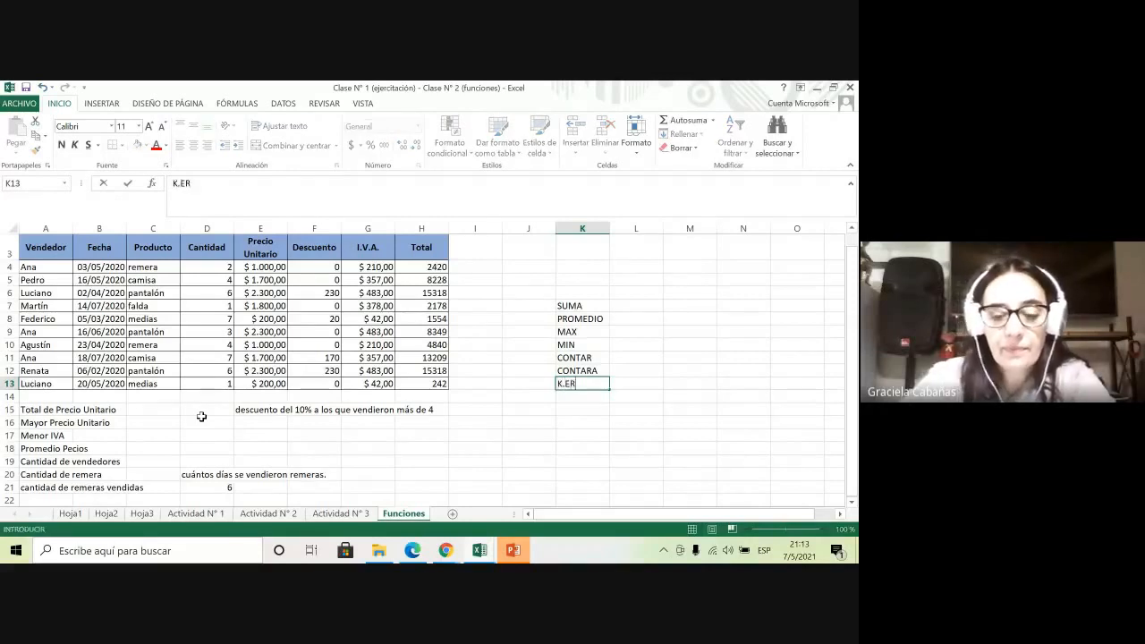
pyautogui.press('BackSpace')
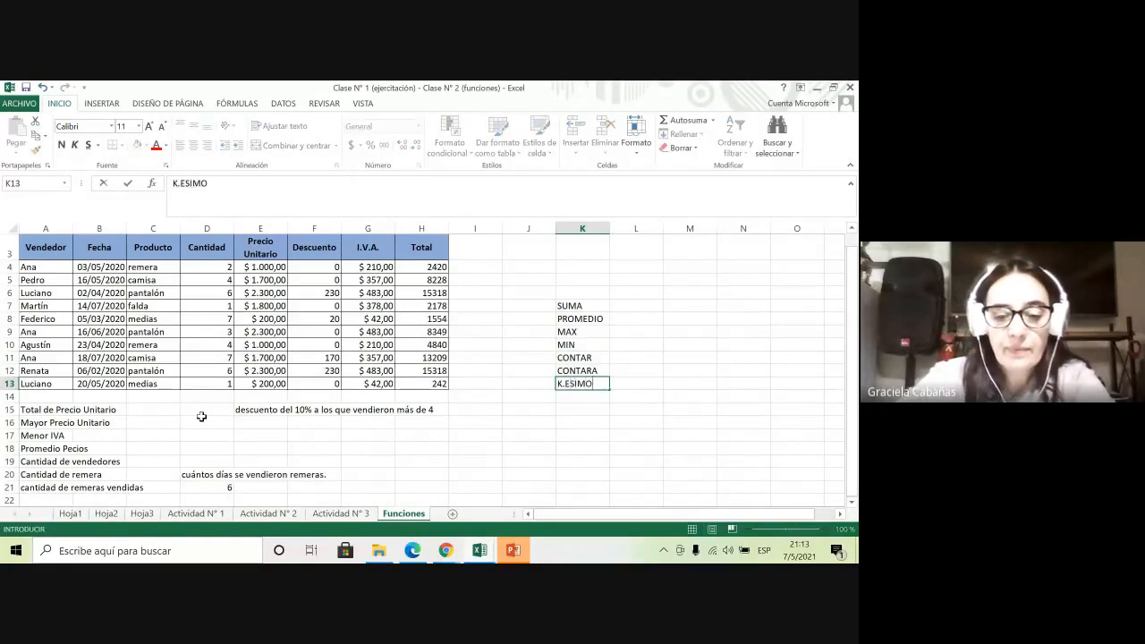
pyautogui.write('.MAYOR.')
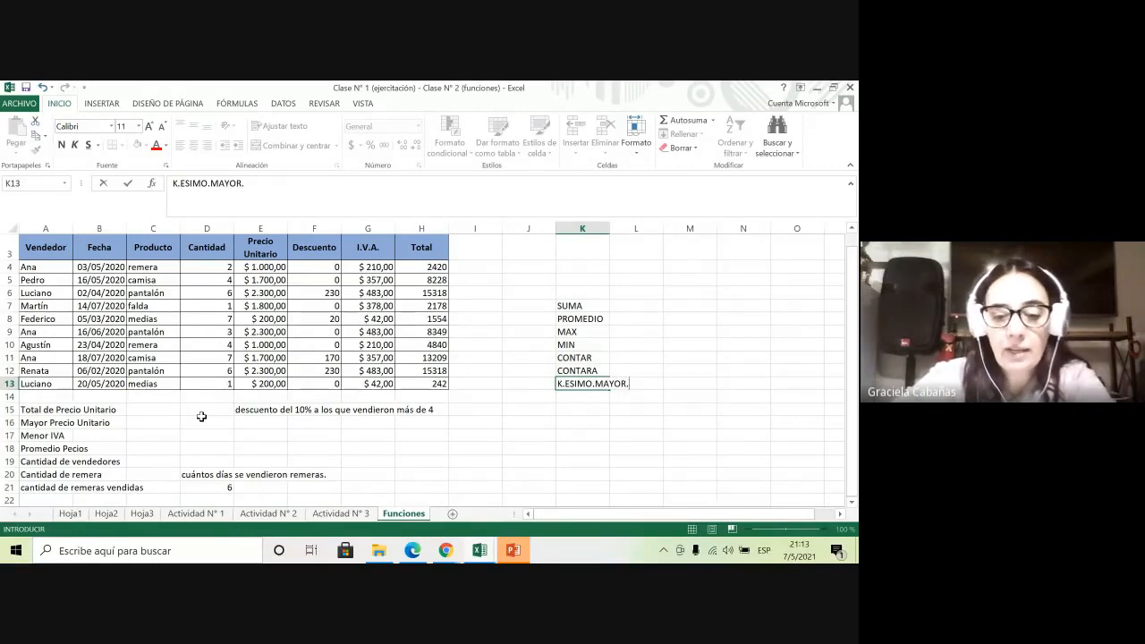
pyautogui.press('BackSpace')
pyautogui.press('Return')
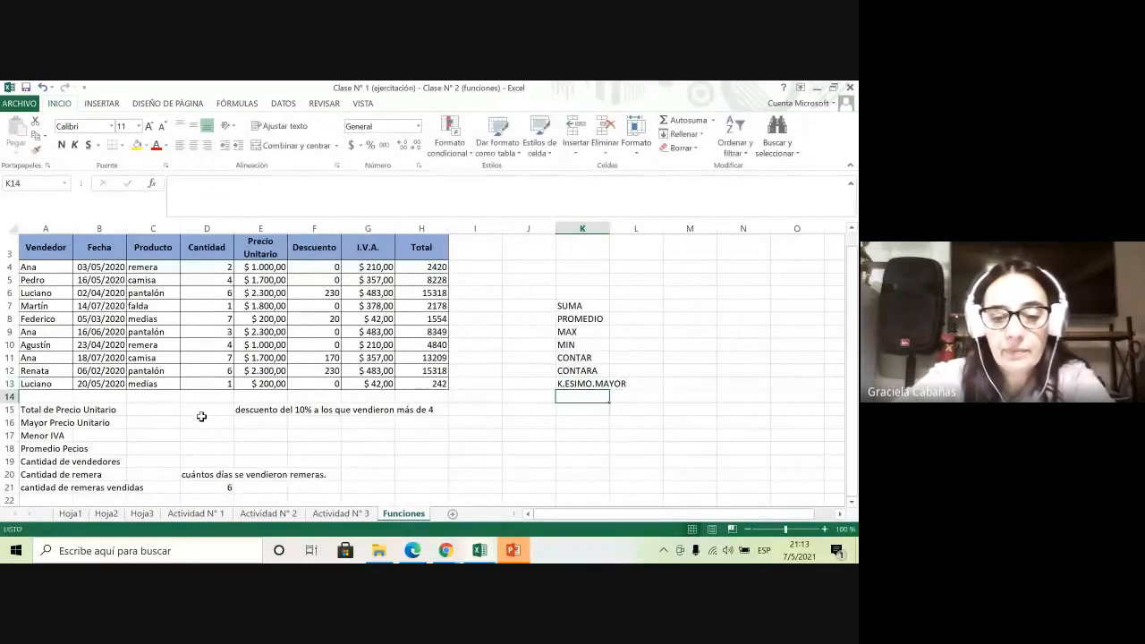
# Add K.ESIMO.MENOR to the function list in cell K14
pyautogui.write('K.ESIMO.MAYOR')
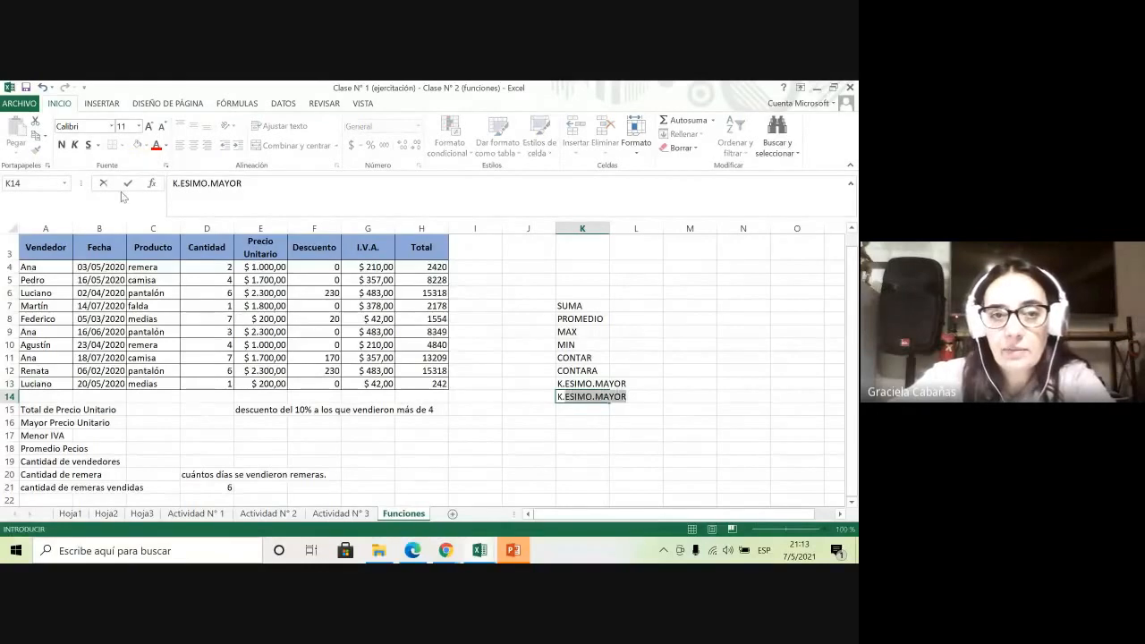
pyautogui.moveTo(243, 183); pyautogui.dragTo(216, 184)
pyautogui.write('ENOR')
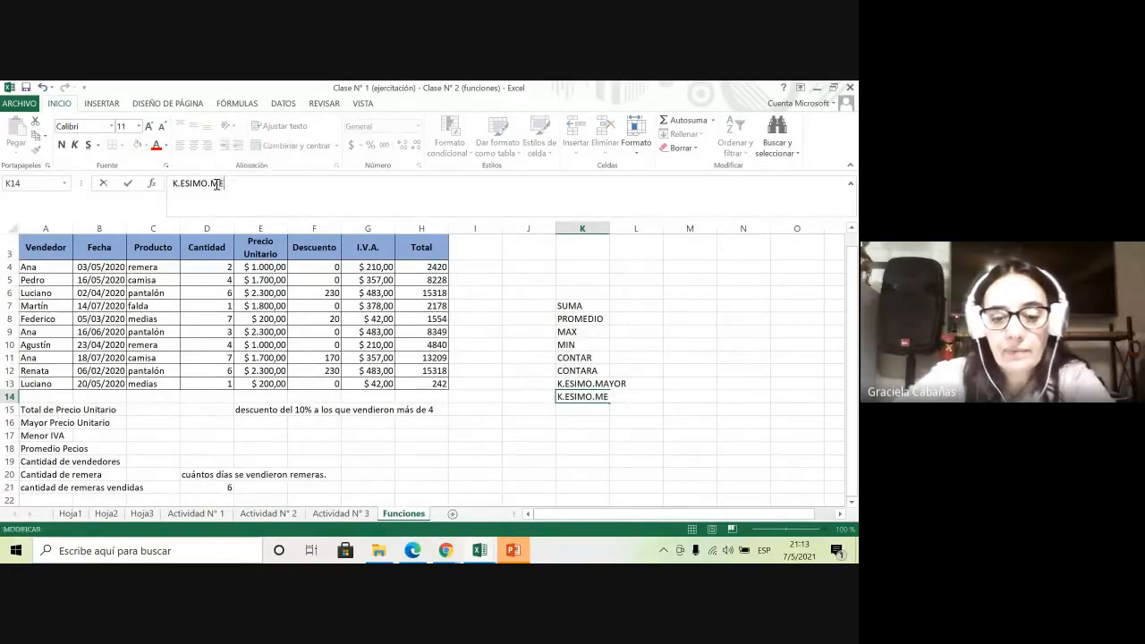
pyautogui.press('Return')
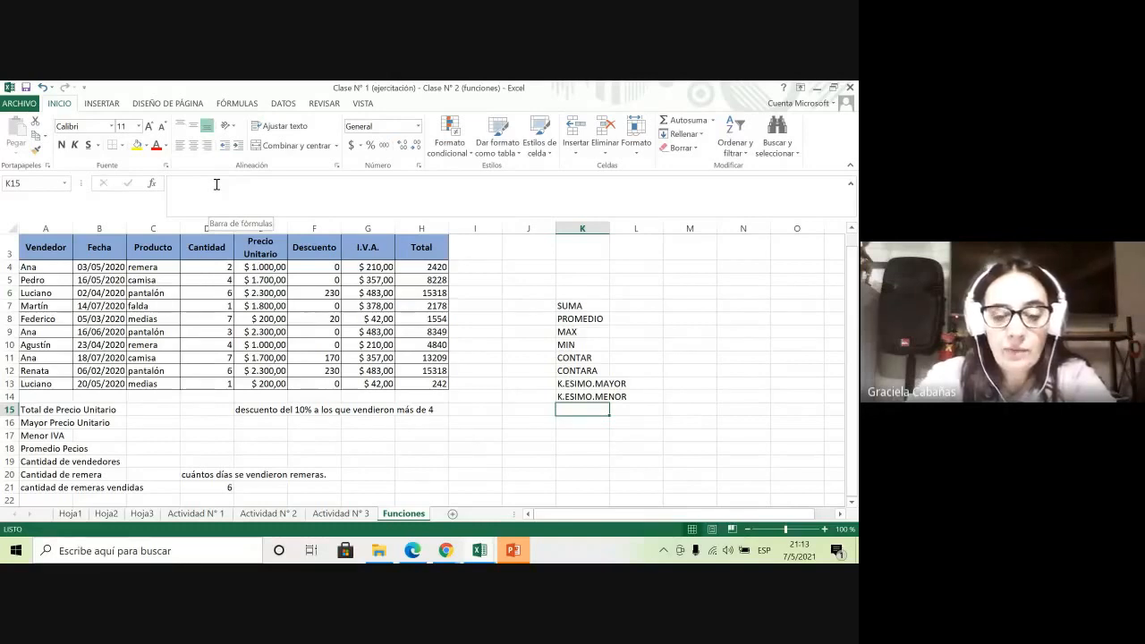
# Add CONTAR.SI in K15 and SUMAR.SI in K16 to the list of function names
pyautogui.write('C')
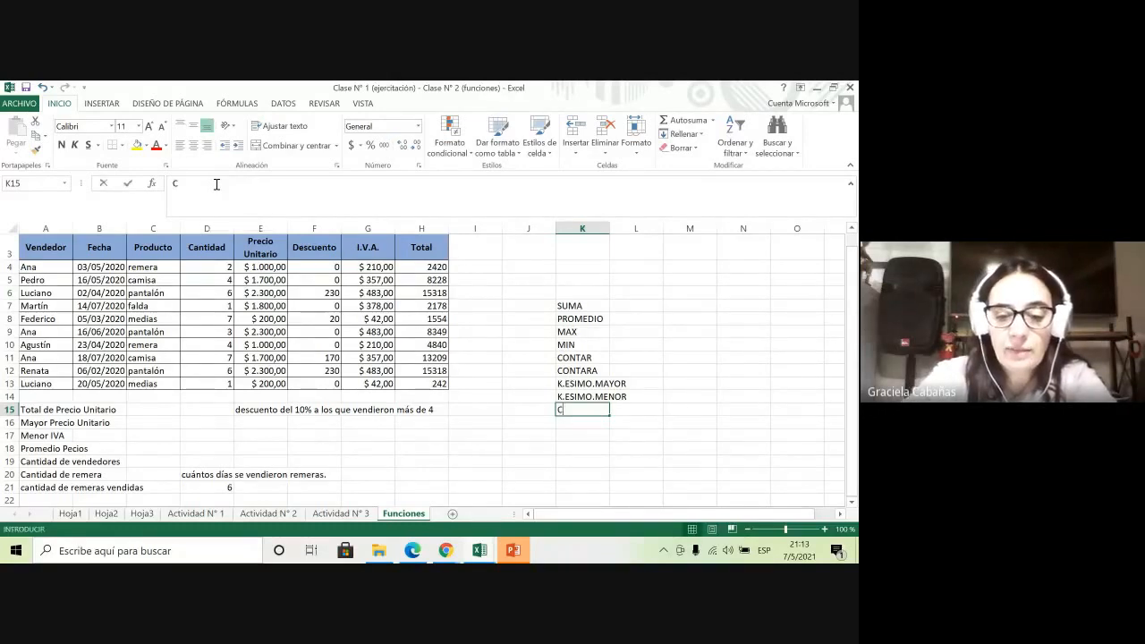
pyautogui.write('ONTAR,')
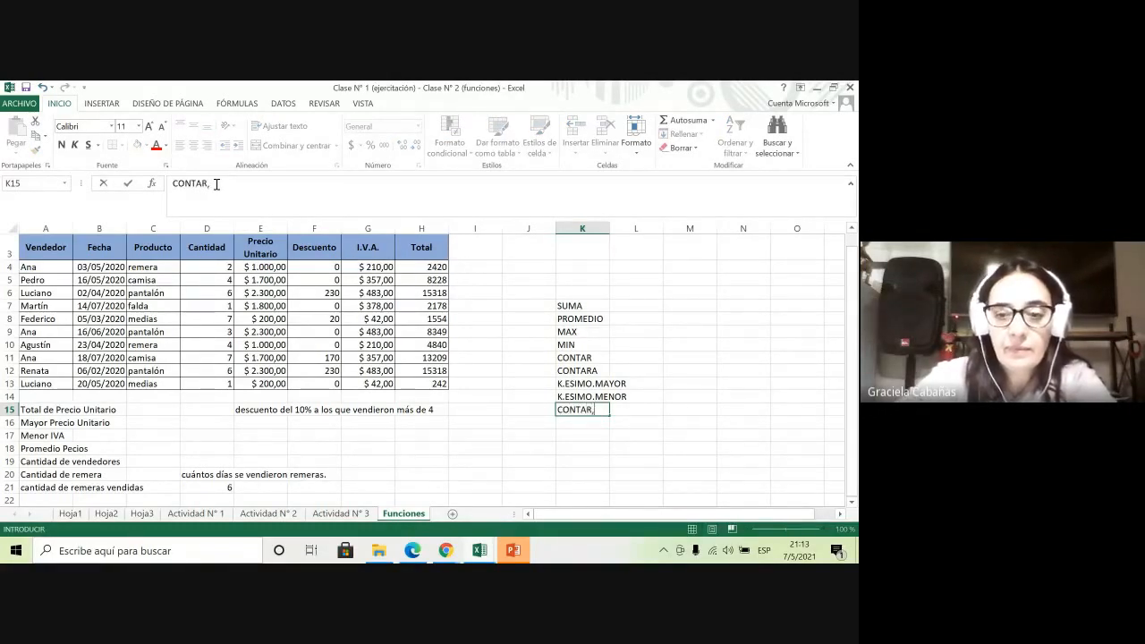
pyautogui.write('SI')
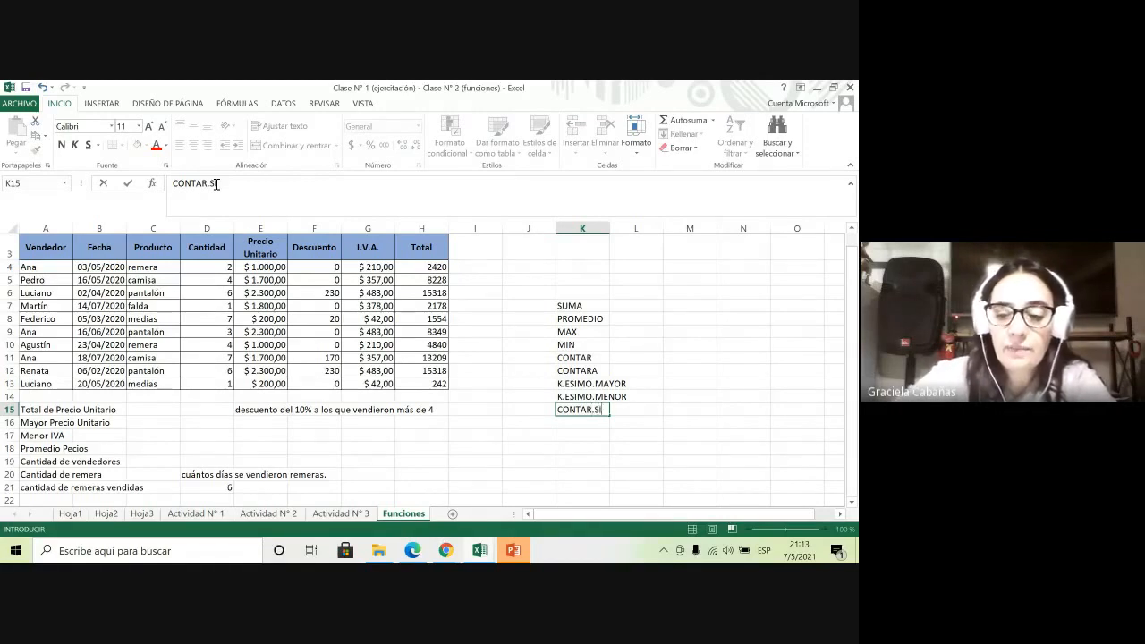
pyautogui.press('Return')
pyautogui.write('SUMA')
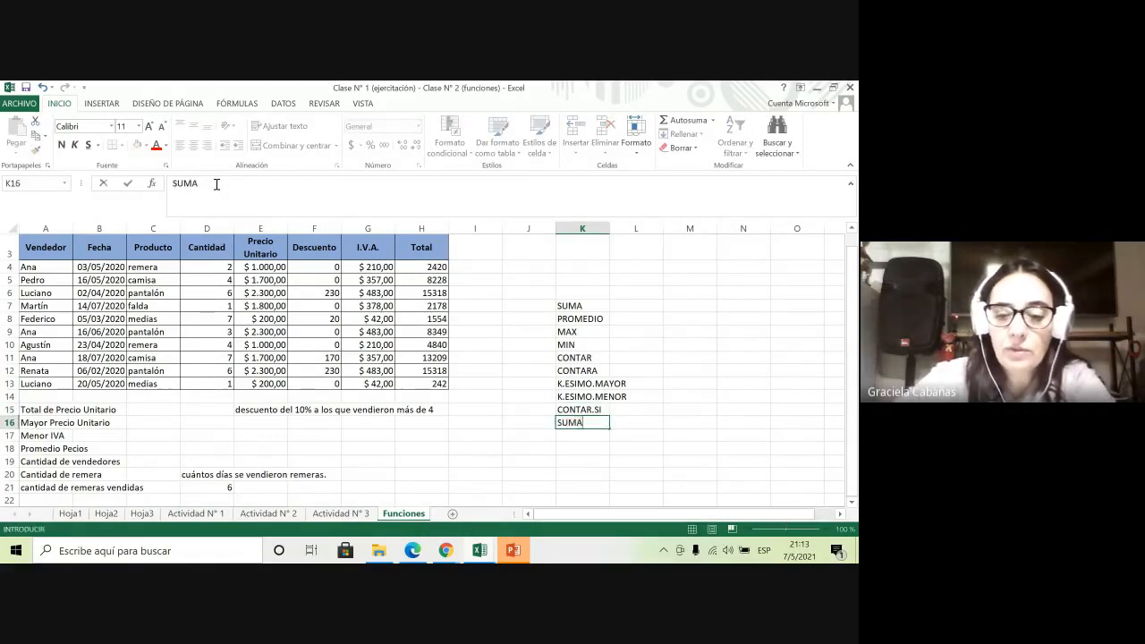
pyautogui.write('R')
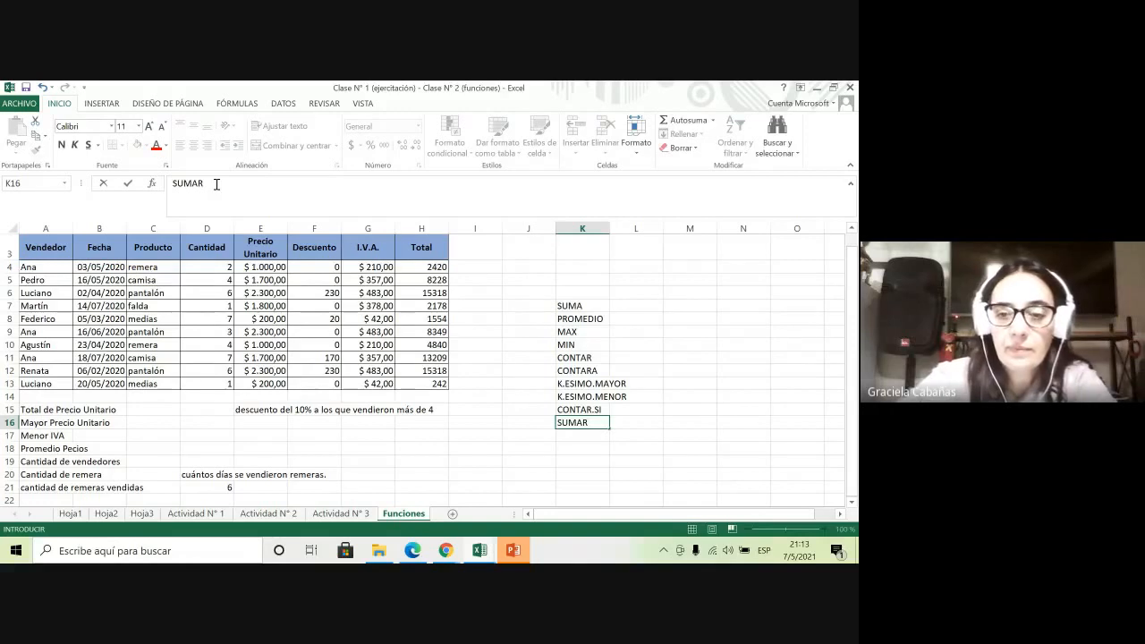
pyautogui.write('.SI')
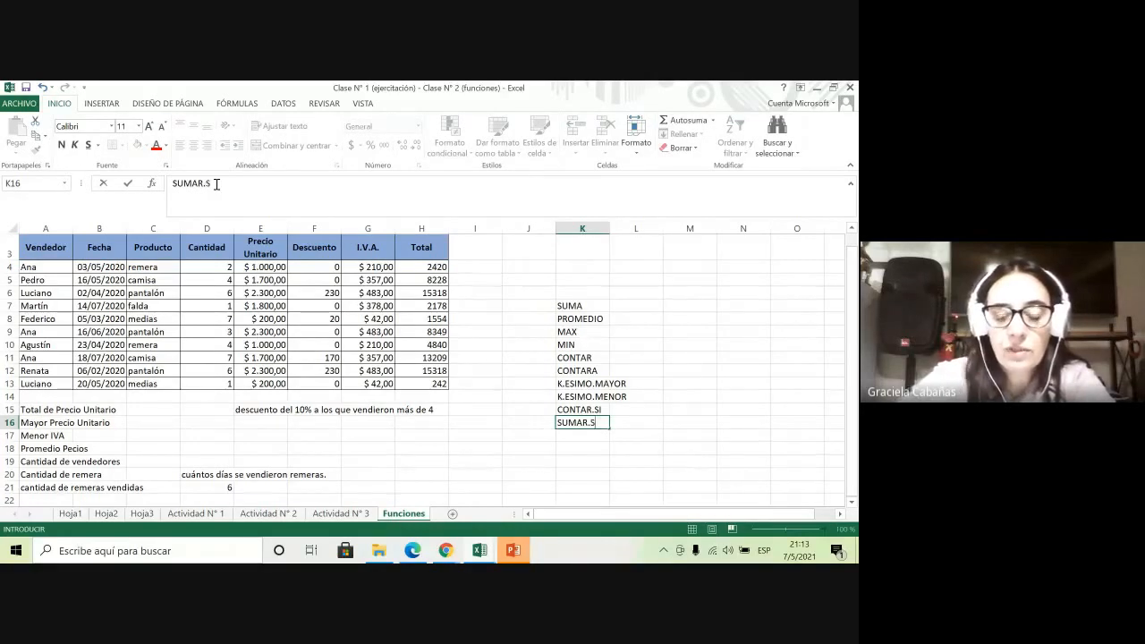
pyautogui.press('Return')
# Continue the function list with SI, Y, O and HOY in cells K17 to K20
pyautogui.write('SI')
pyautogui.press('Return')
pyautogui.write('Y')
pyautogui.press('Return')
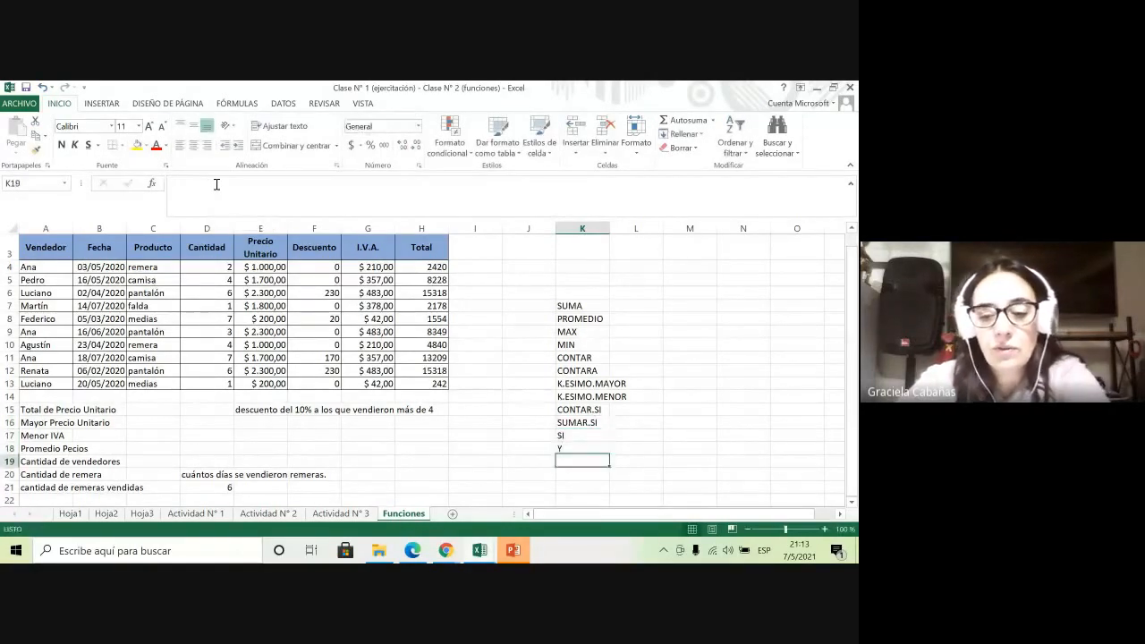
pyautogui.write('O')
pyautogui.press('Return')
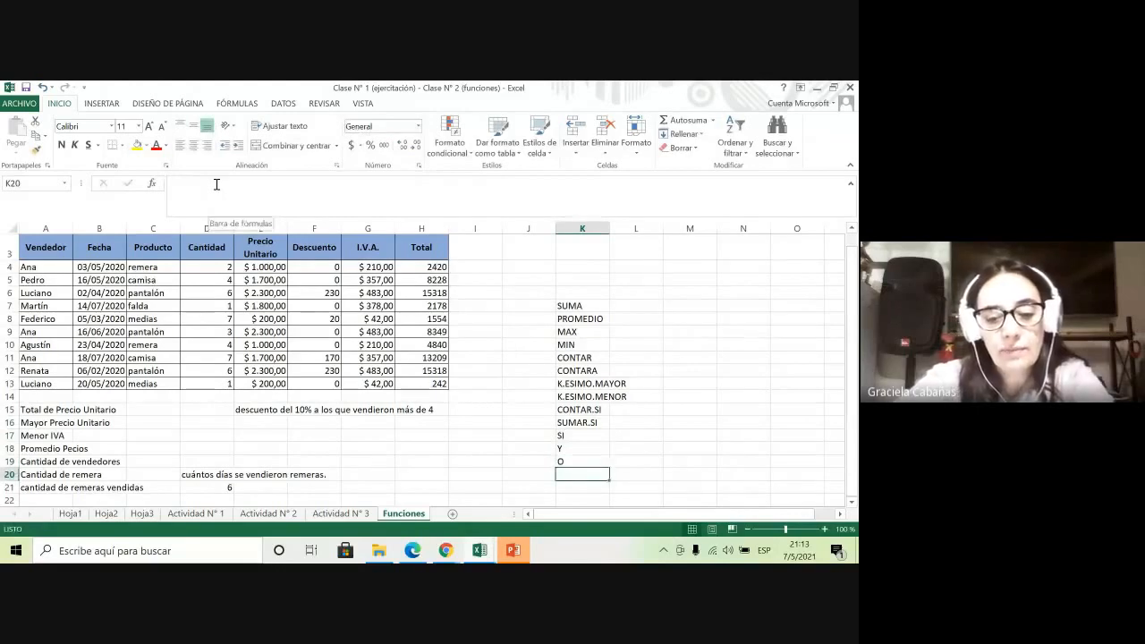
pyautogui.write('HOY')
pyautogui.press('Up')
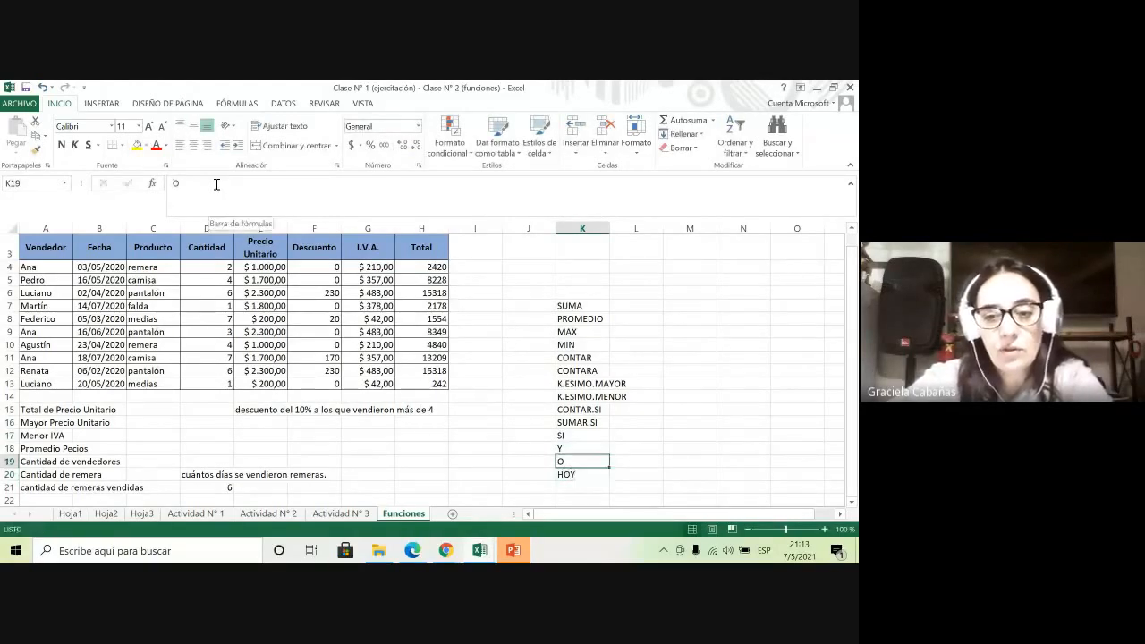
# Finish the function list with REDONDEAR in K21 and TRUNCAR in K22
pyautogui.click(581, 485)
pyautogui.write('REDO')
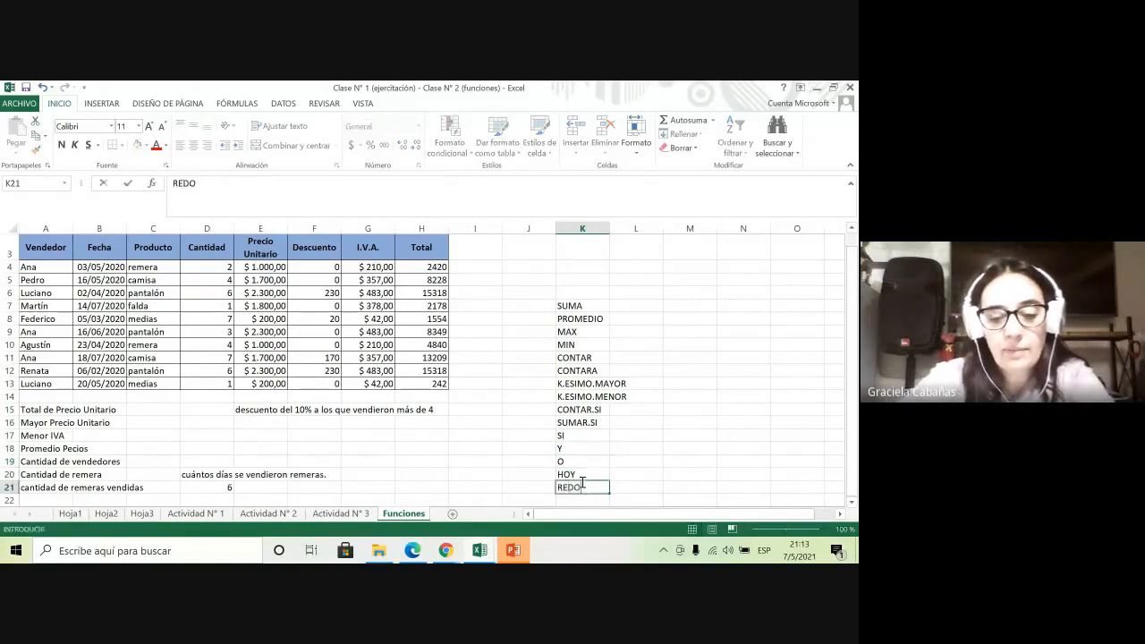
pyautogui.write('NDEAR')
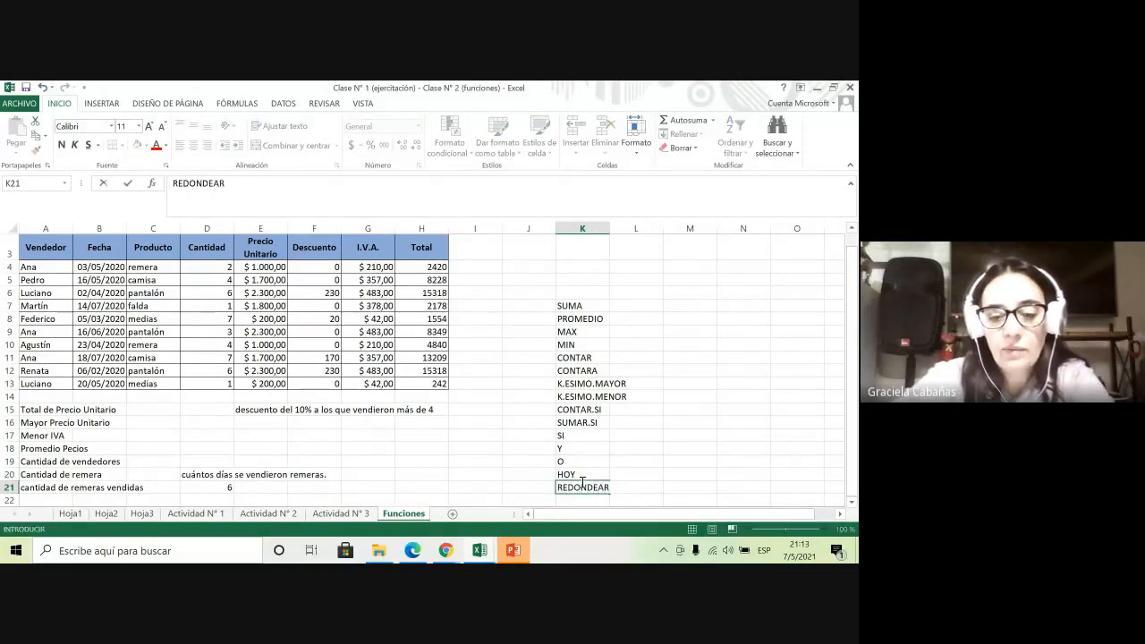
pyautogui.press('Return')
pyautogui.write('TRUNCA')
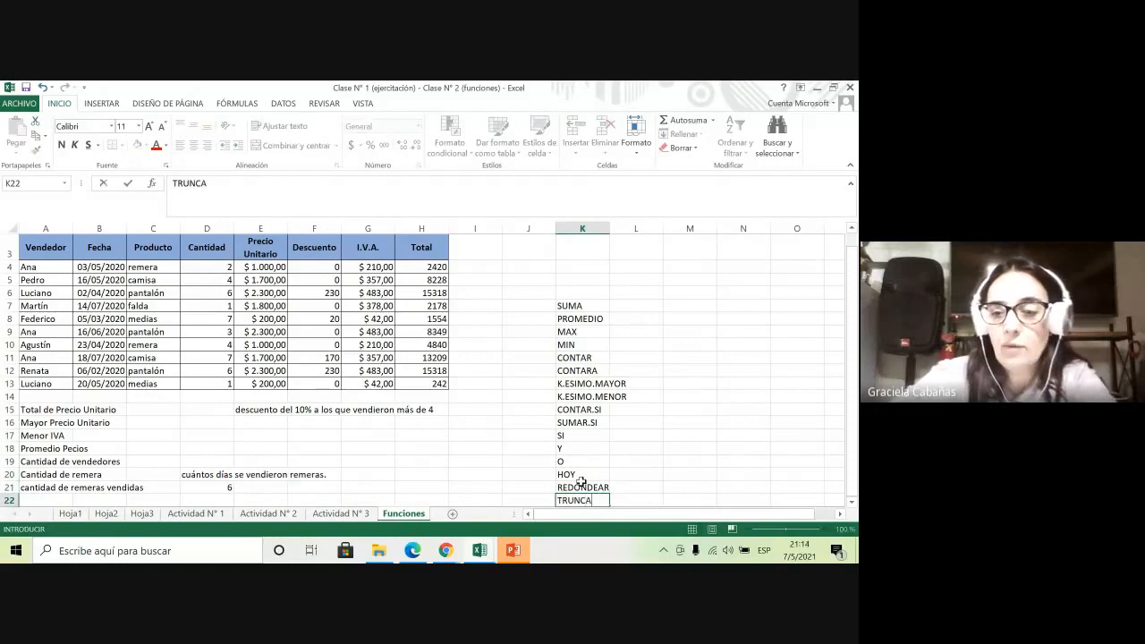
pyautogui.write('R')
pyautogui.click(694, 450)
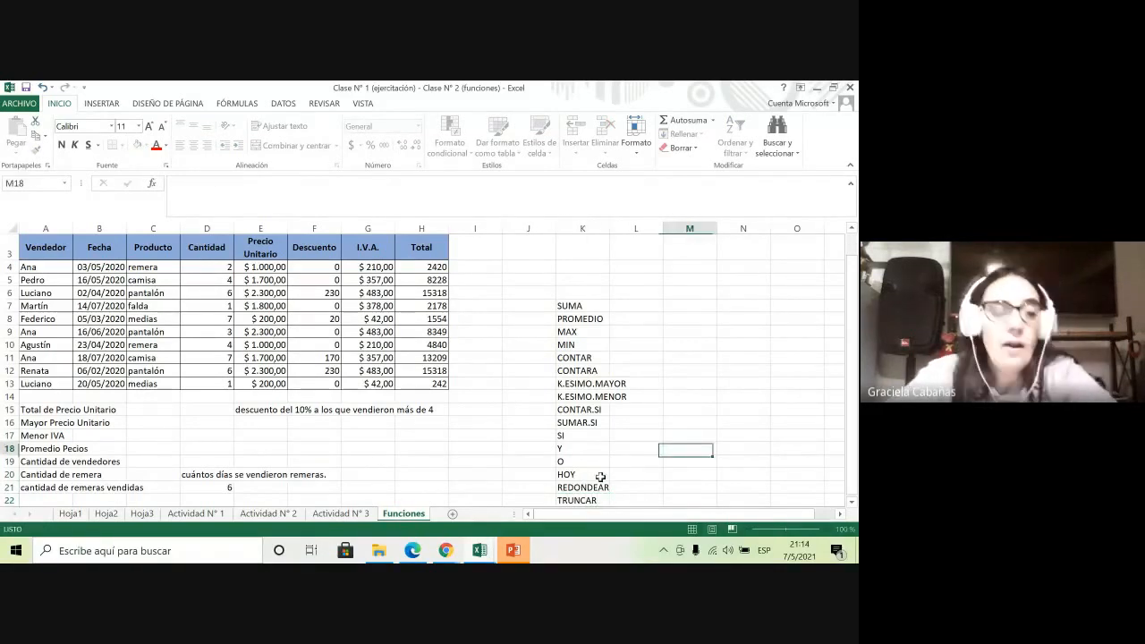
# Insert the SUMA function in C15 beside Total de Precio Unitario, choosing it from the Todo function category
pyautogui.click(143, 405)
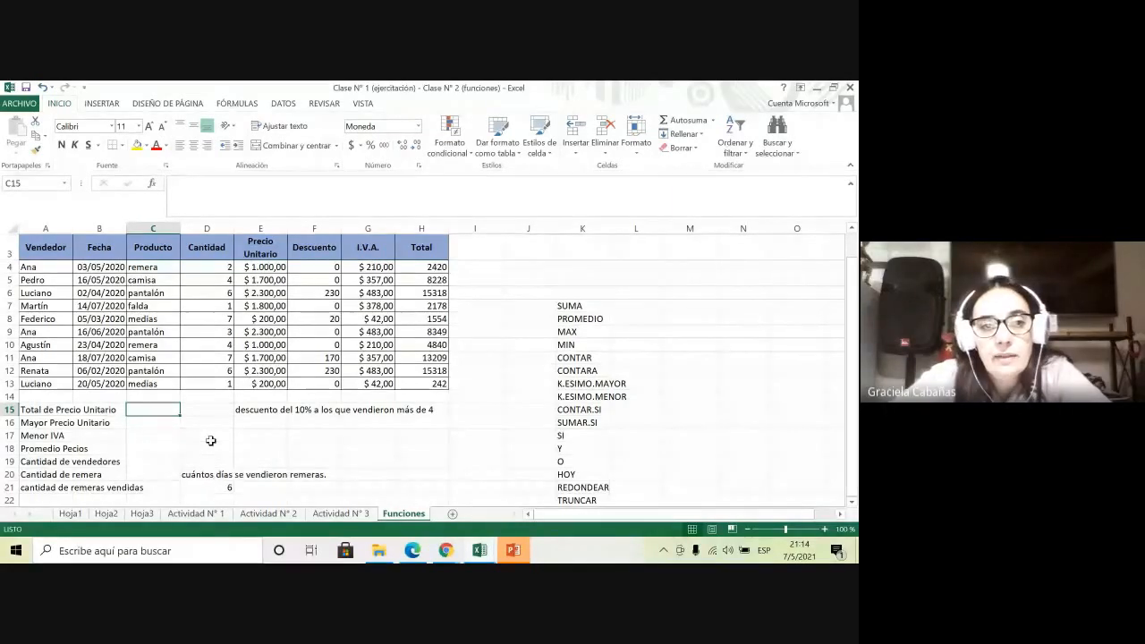
pyautogui.click(151, 188)
pyautogui.click(433, 381)
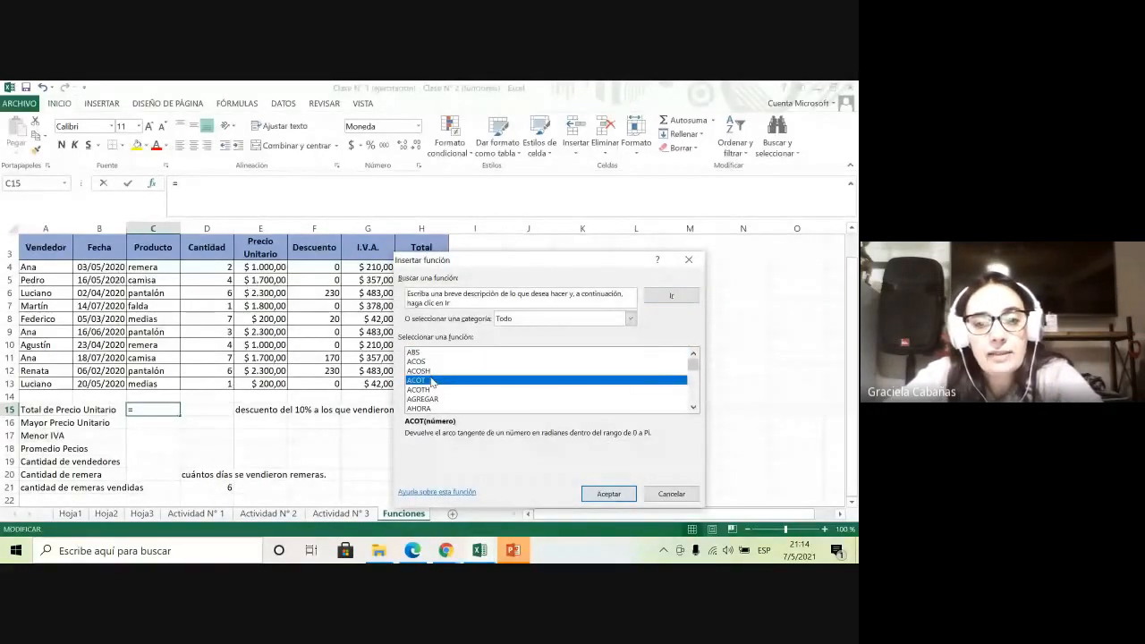
pyautogui.scroll(1, 533, 317)
pyautogui.scroll(-1, 439, 387)
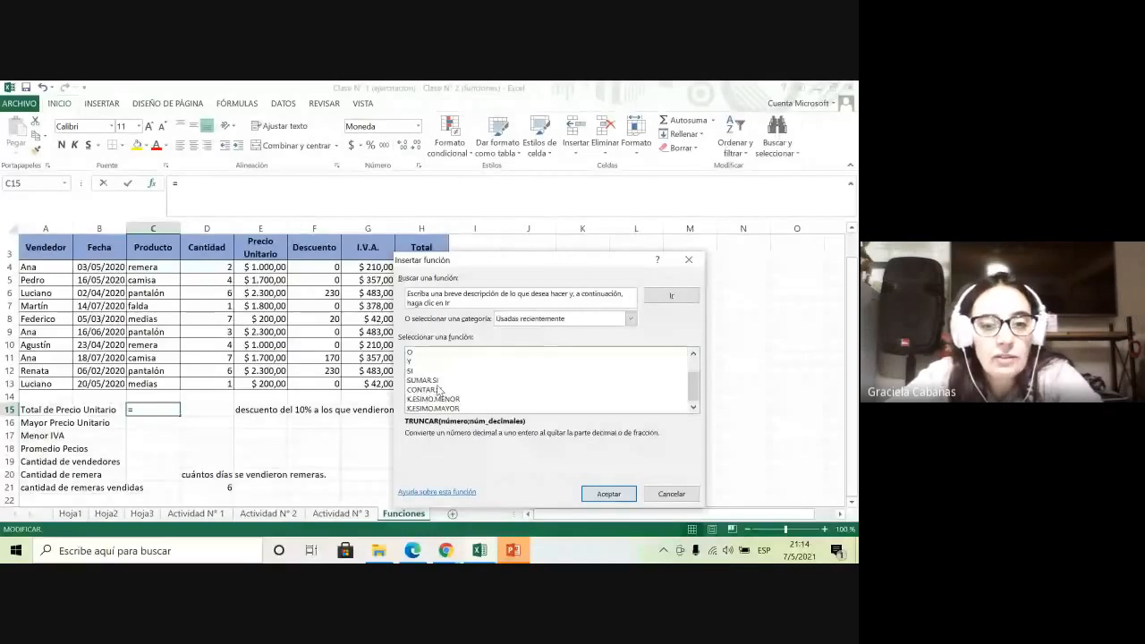
pyautogui.scroll(1, 442, 391)
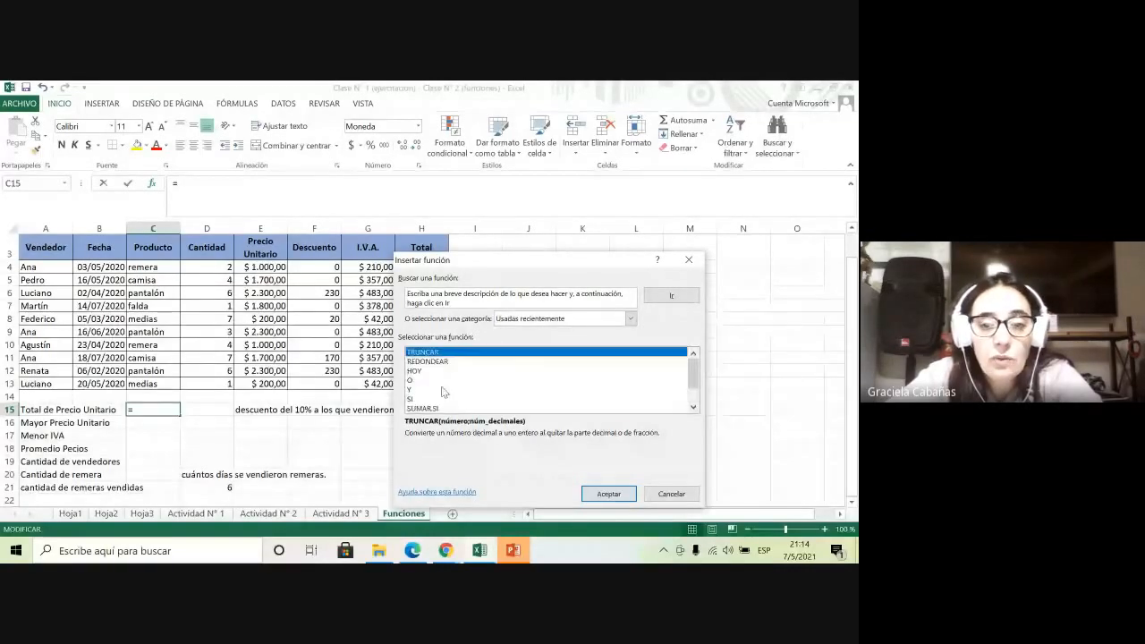
pyautogui.scroll(-1, 444, 392)
pyautogui.scroll(-1, 550, 321)
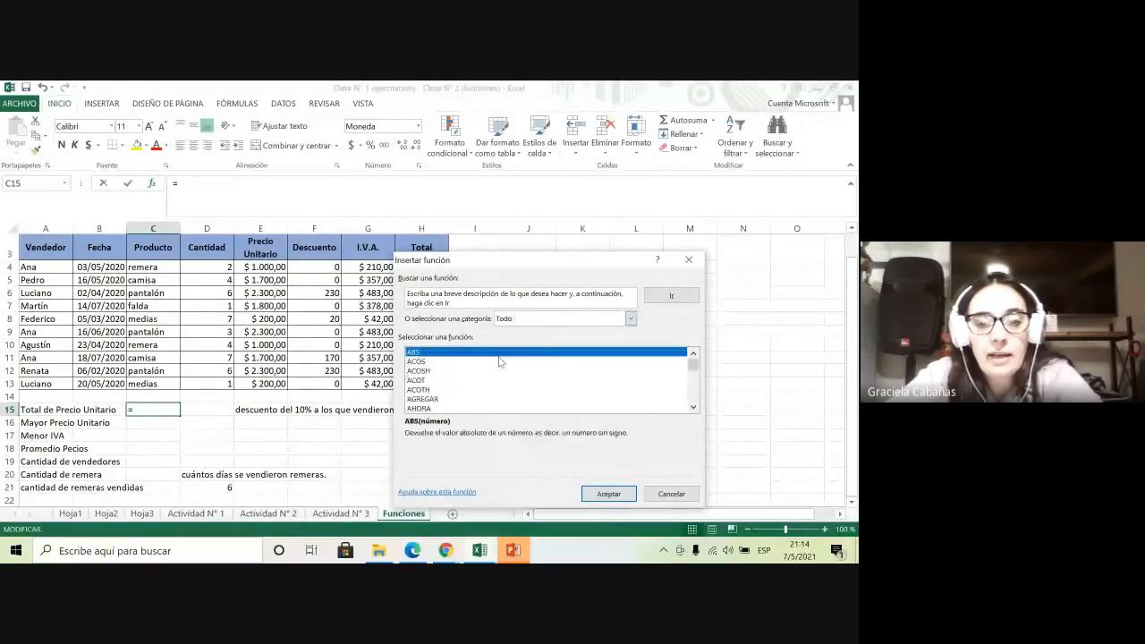
pyautogui.press('s')
pyautogui.scroll(-3, 449, 407)
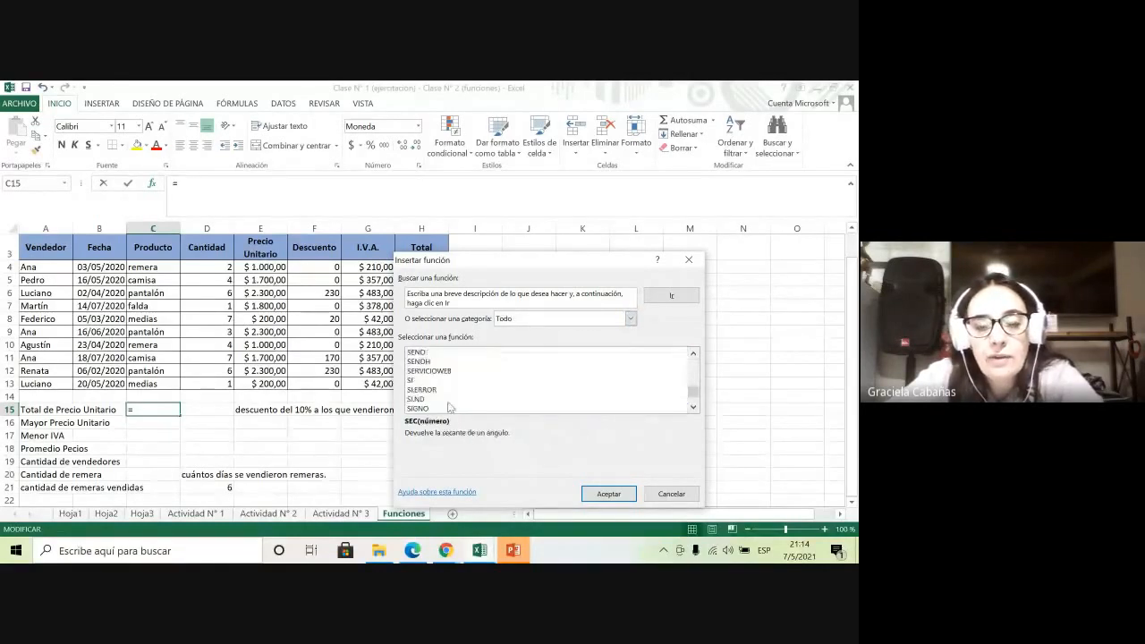
pyautogui.scroll(-1, 450, 407)
pyautogui.click(439, 400)
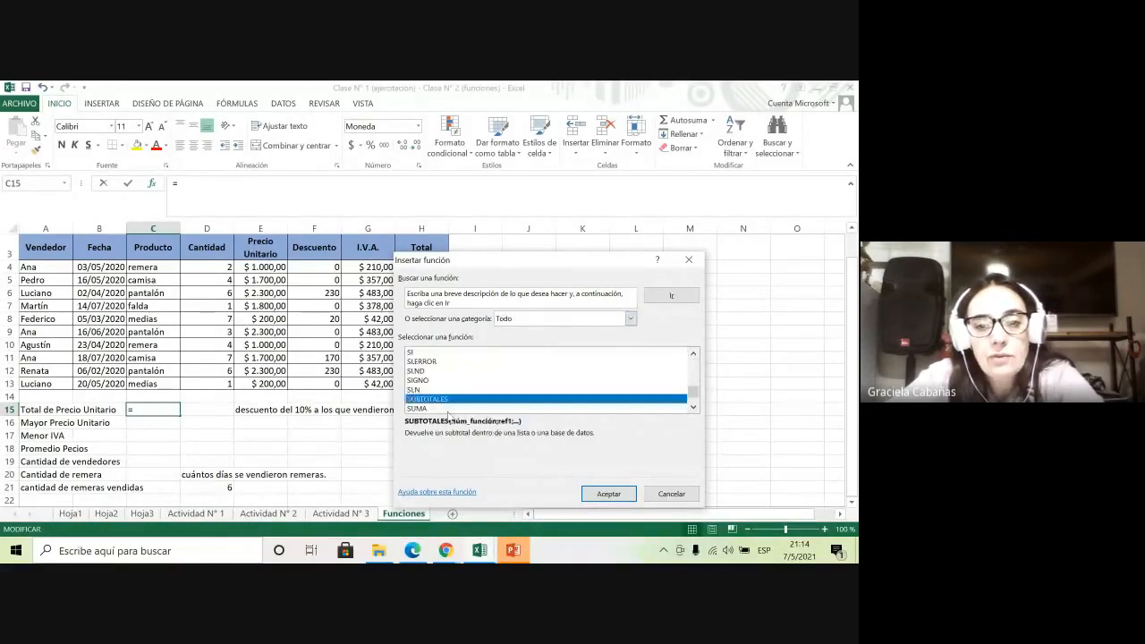
pyautogui.click(439, 408)
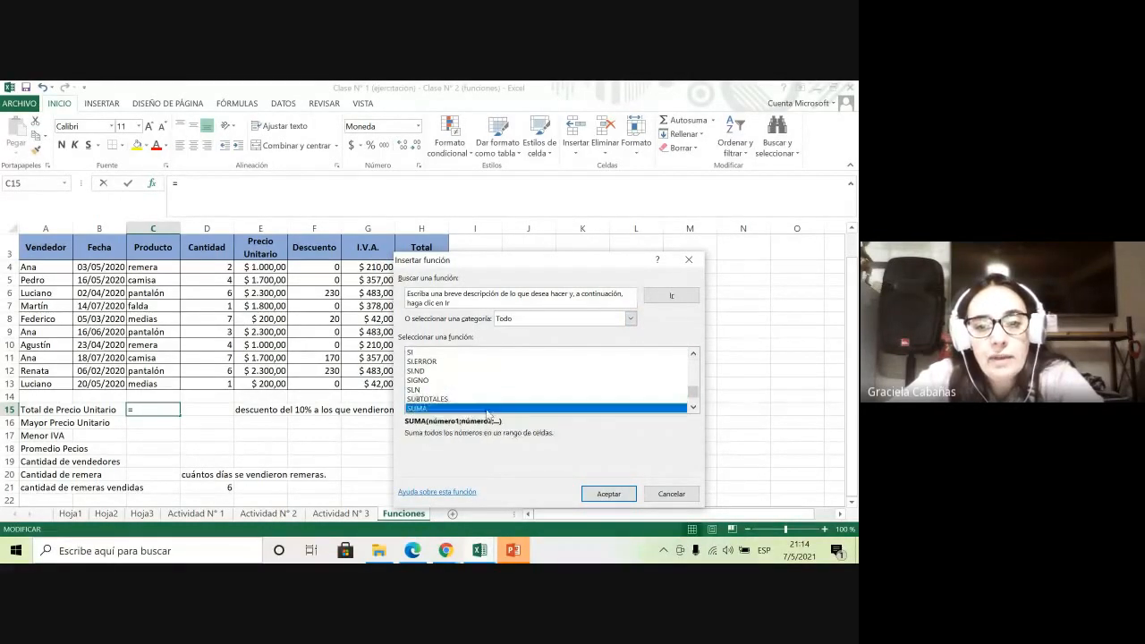
pyautogui.click(608, 494)
# Set the SUMA argument to the Precio Unitario range E4:E13 and accept the formula
pyautogui.moveTo(519, 274); pyautogui.dragTo(644, 277)
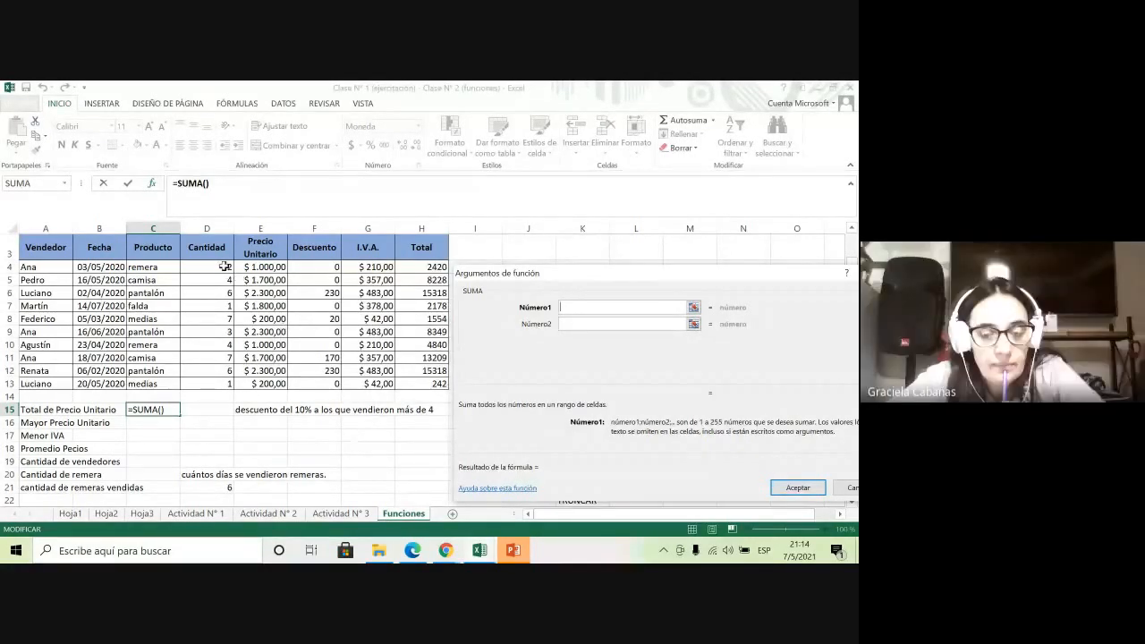
pyautogui.moveTo(262, 266); pyautogui.dragTo(278, 384)
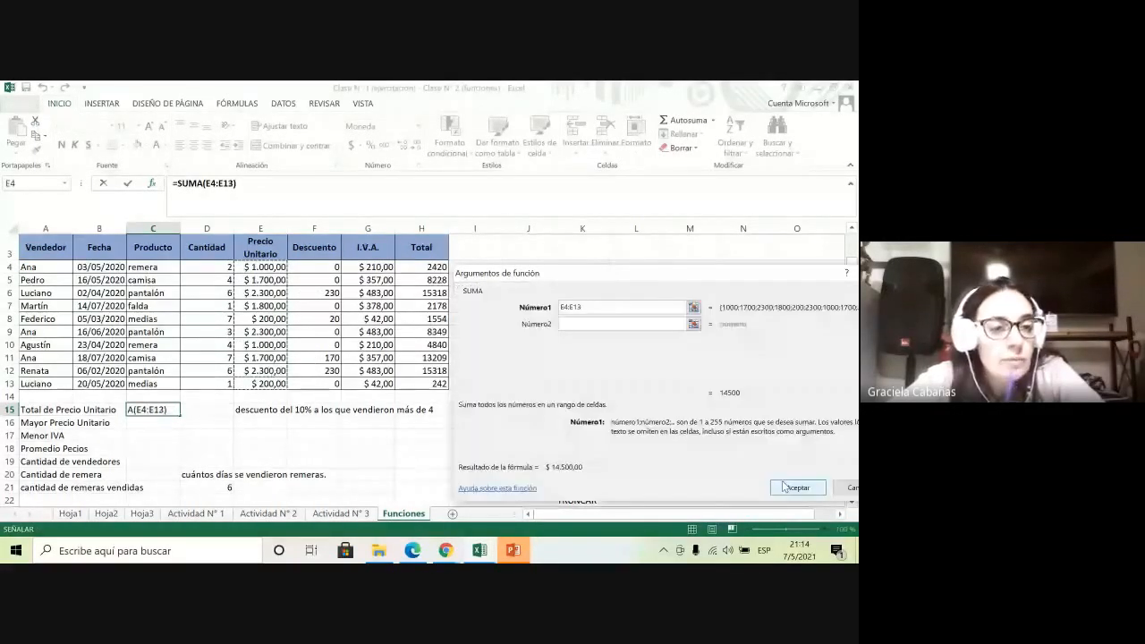
pyautogui.click(784, 487)
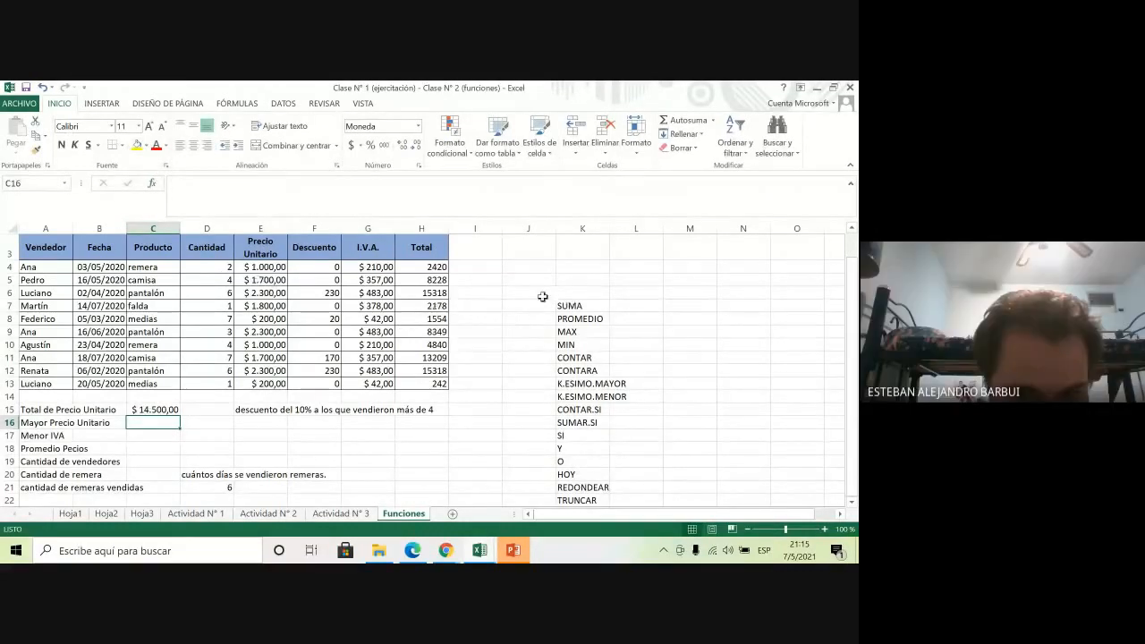
# Insert a MAX function over the unit prices E4:E13 in C16 beside Mayor Precio Unitario
pyautogui.click(154, 183)
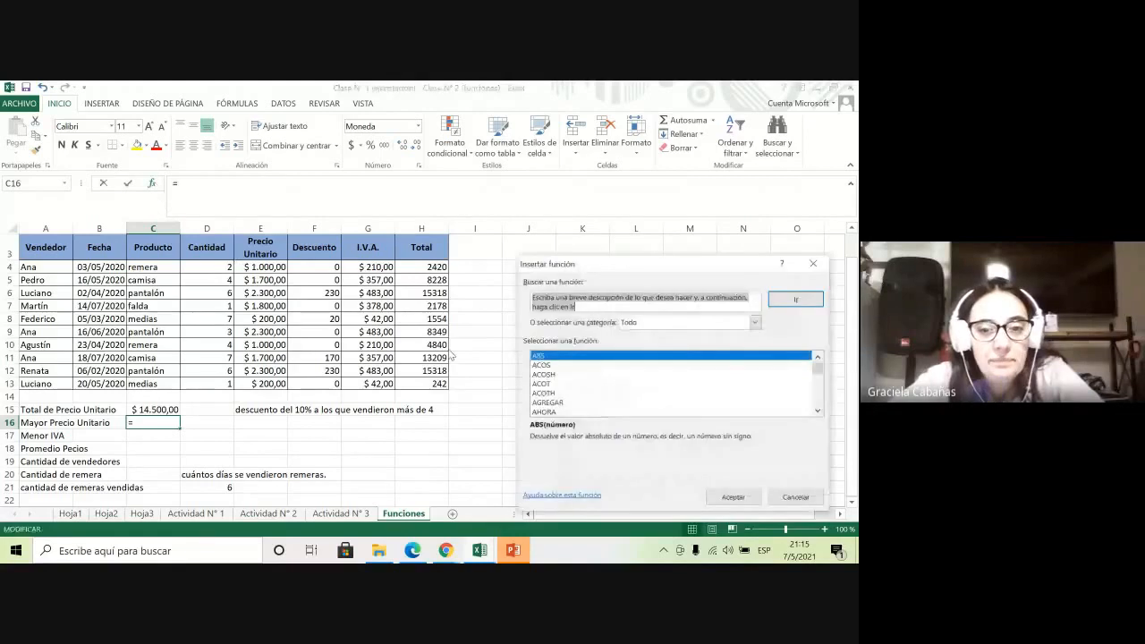
pyautogui.click(543, 374)
pyautogui.press('m')
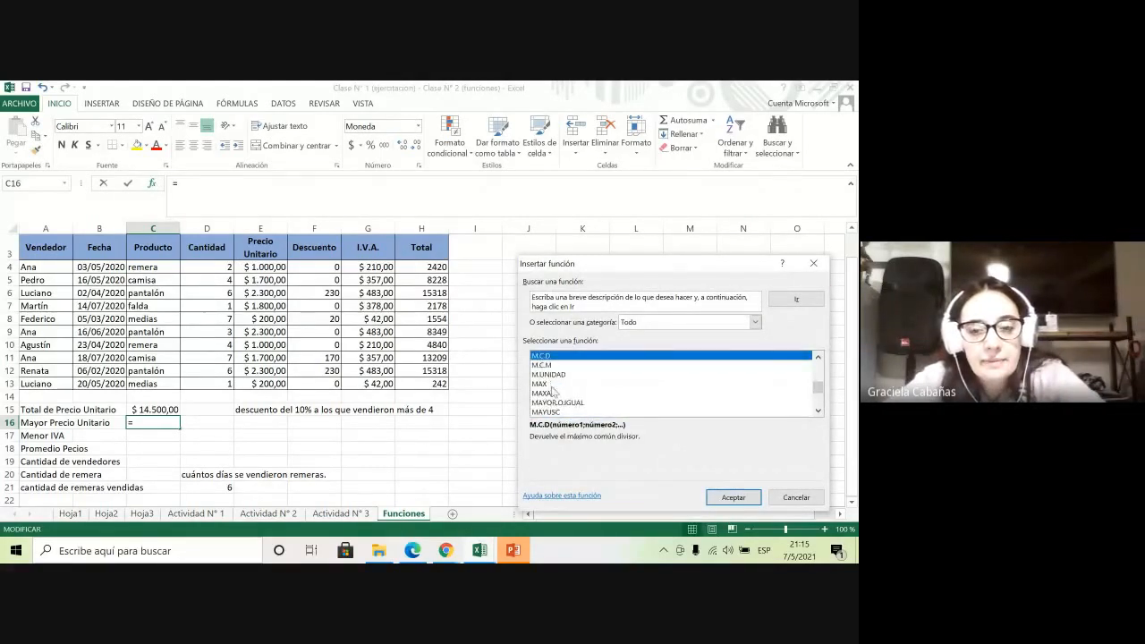
pyautogui.click(548, 384)
pyautogui.click(734, 497)
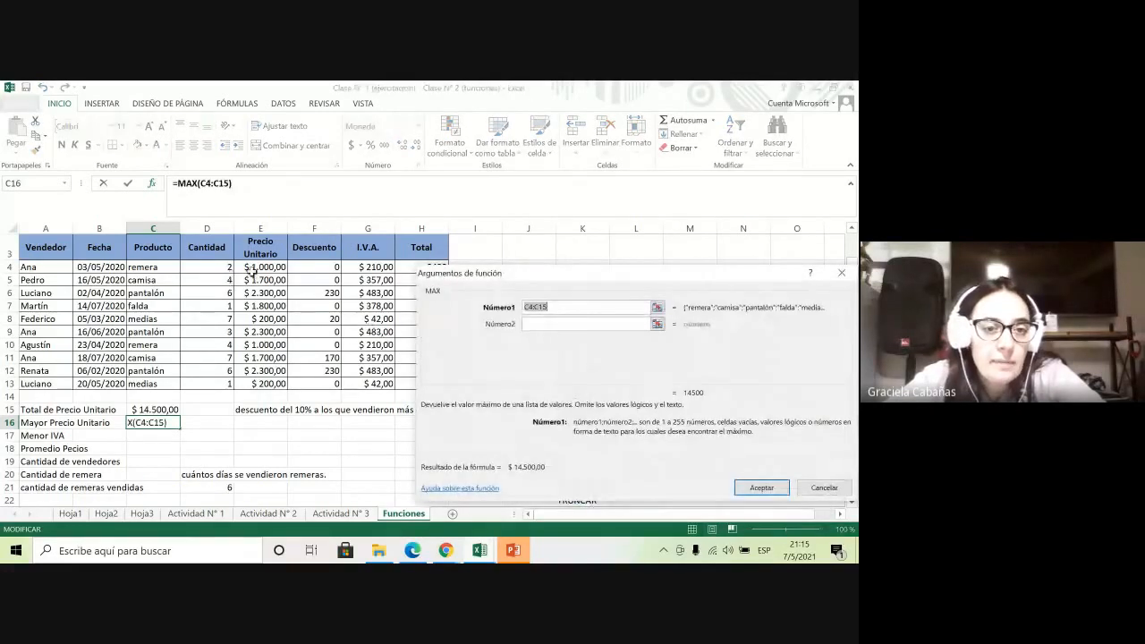
pyautogui.moveTo(253, 273); pyautogui.dragTo(260, 383)
pyautogui.press('Return')
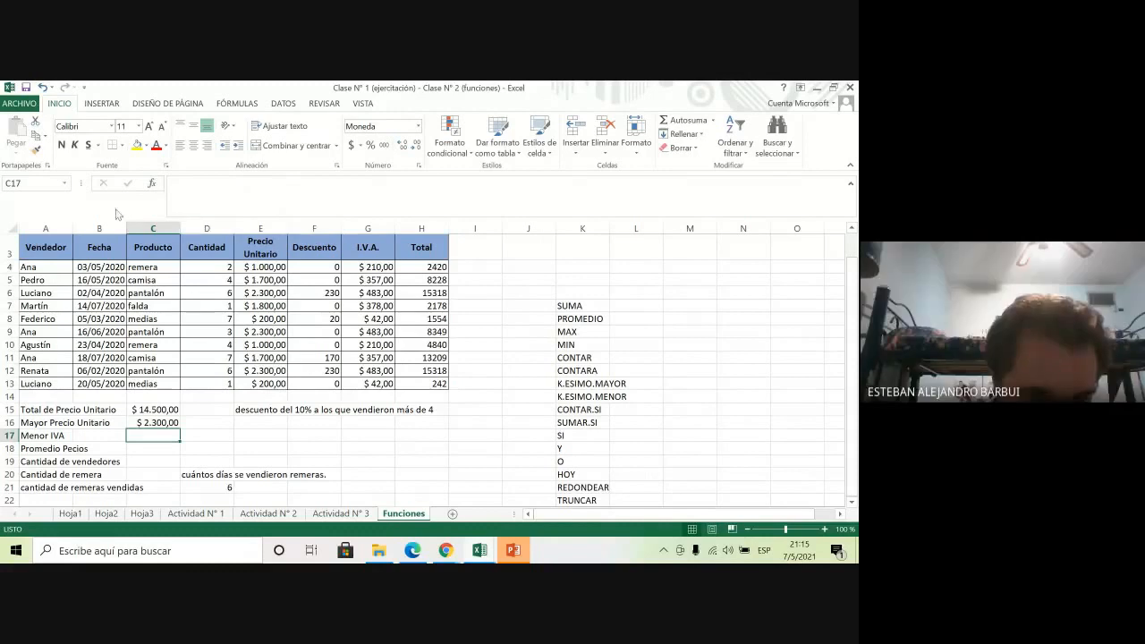
# Insert a MIN function over the I.V.A. range G4:G13 in C17 beside Menor IVA
pyautogui.write('=')
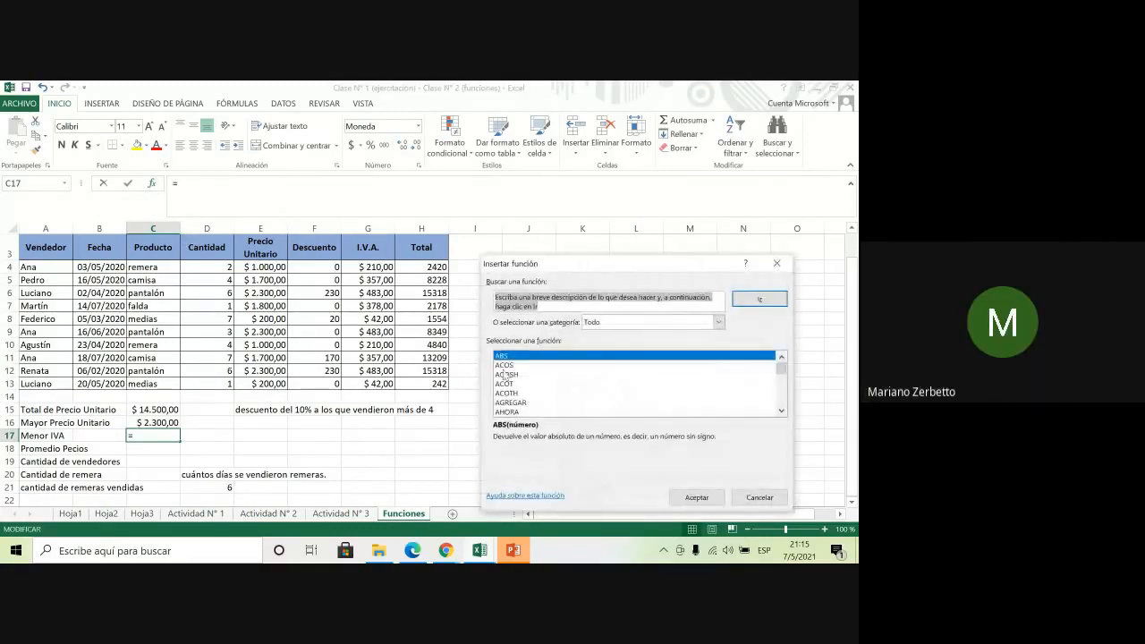
pyautogui.click(511, 375)
pyautogui.press('m')
pyautogui.scroll(-1, 522, 402)
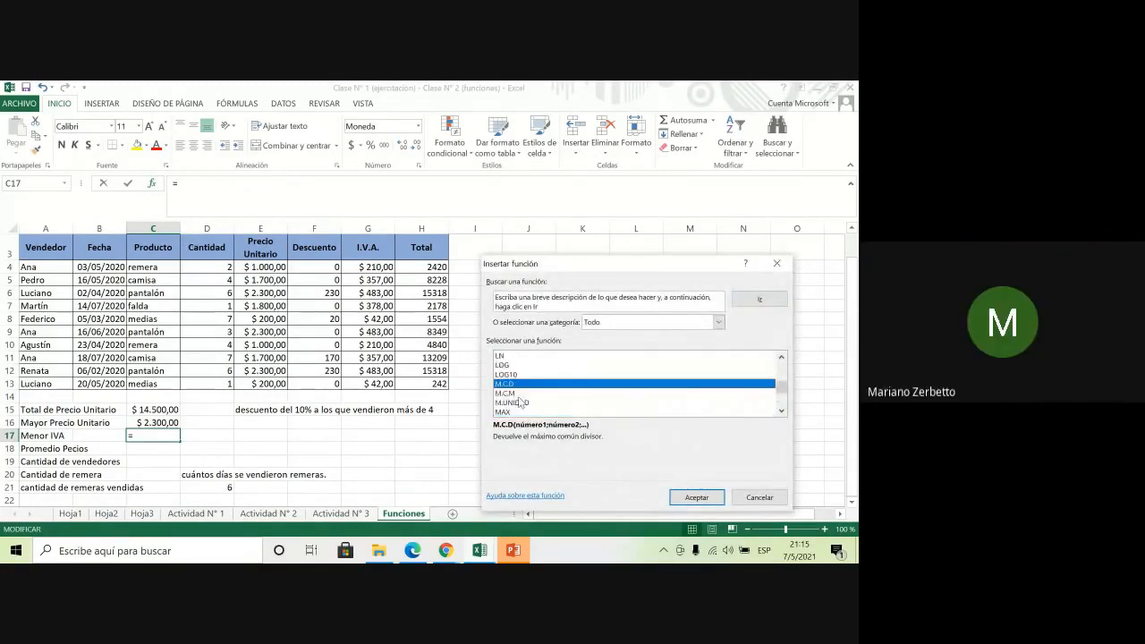
pyautogui.scroll(-3, 519, 403)
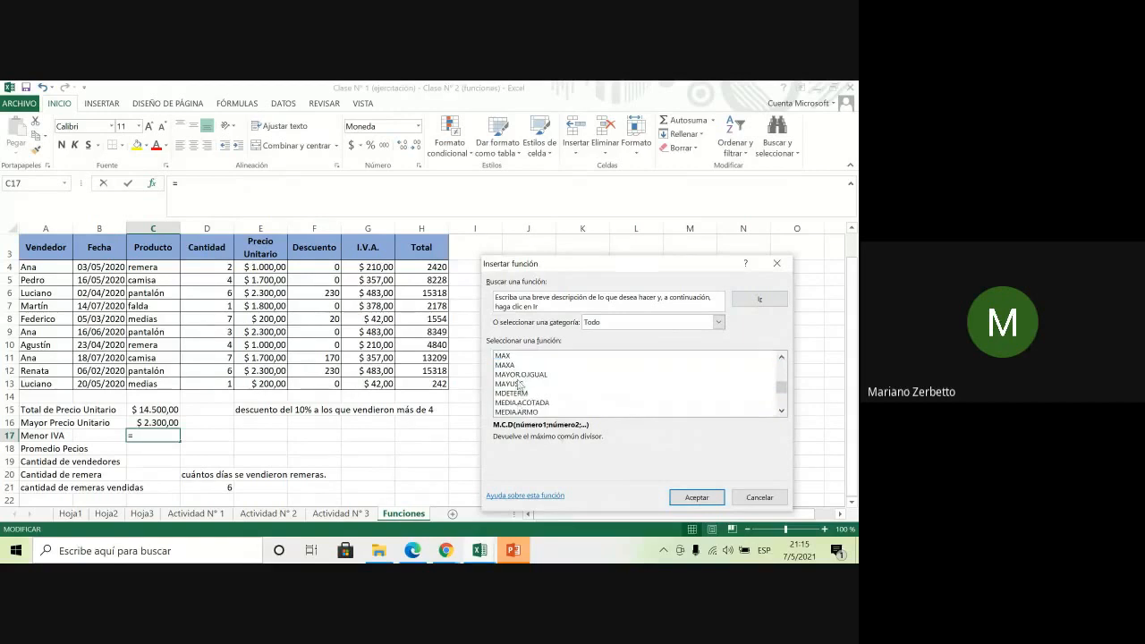
pyautogui.scroll(-1, 517, 385)
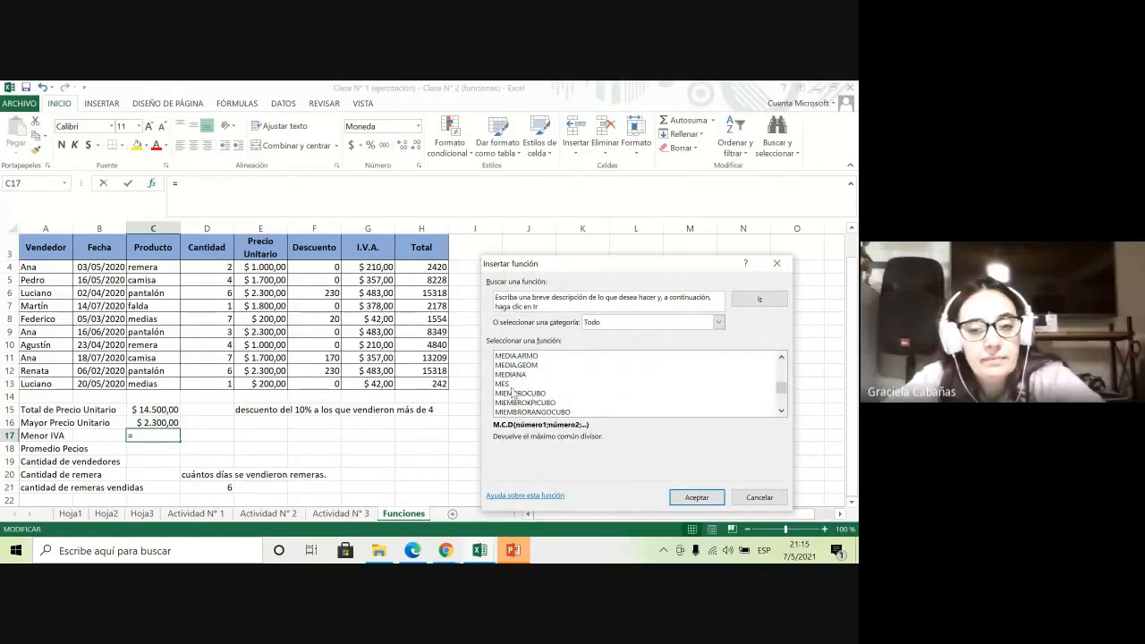
pyautogui.scroll(-1, 514, 393)
pyautogui.click(515, 394)
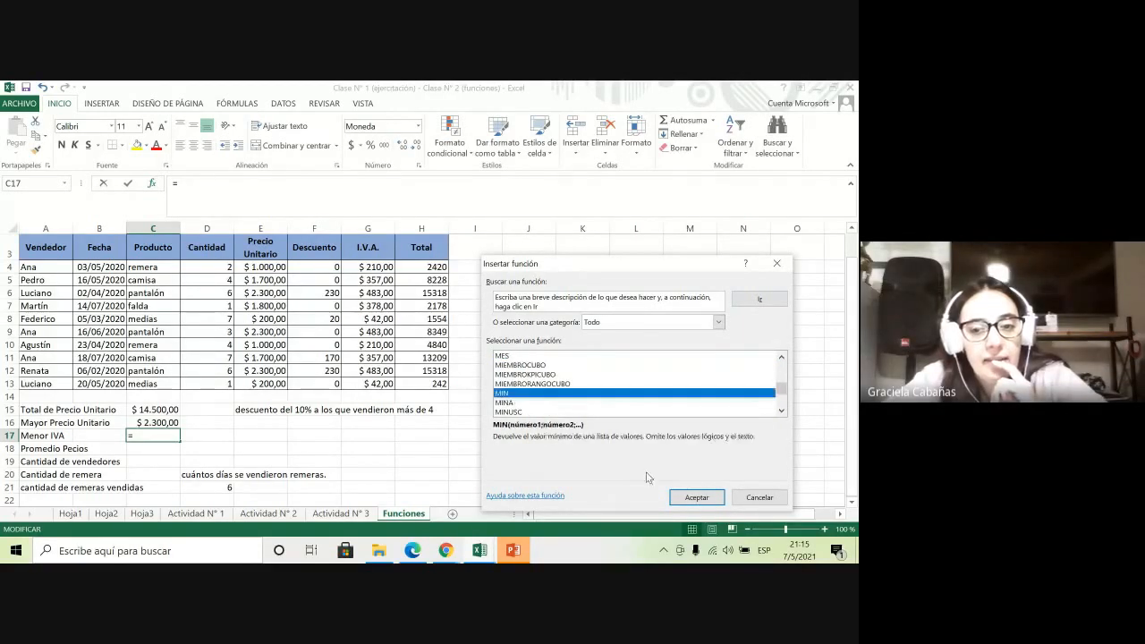
pyautogui.click(697, 498)
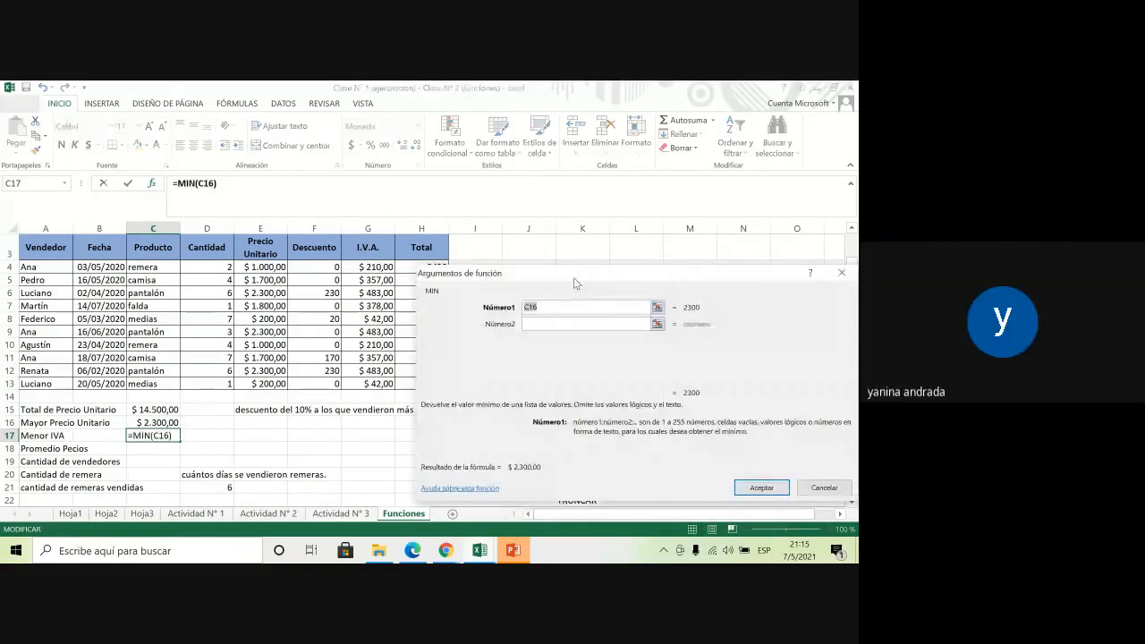
pyautogui.moveTo(574, 277); pyautogui.dragTo(634, 279)
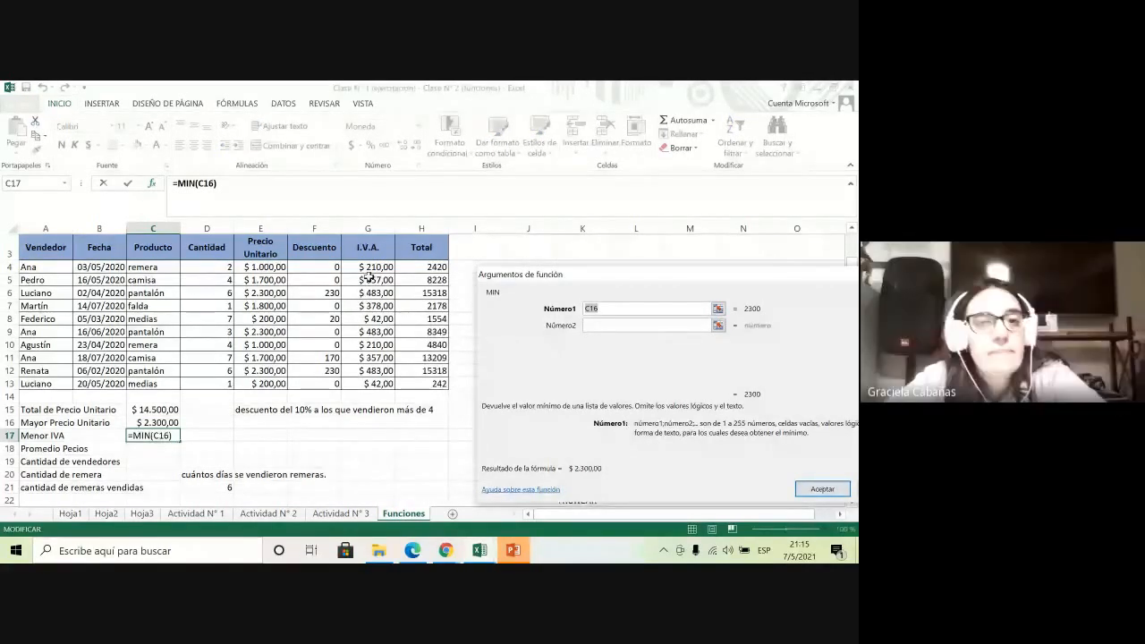
pyautogui.moveTo(367, 266); pyautogui.dragTo(382, 383)
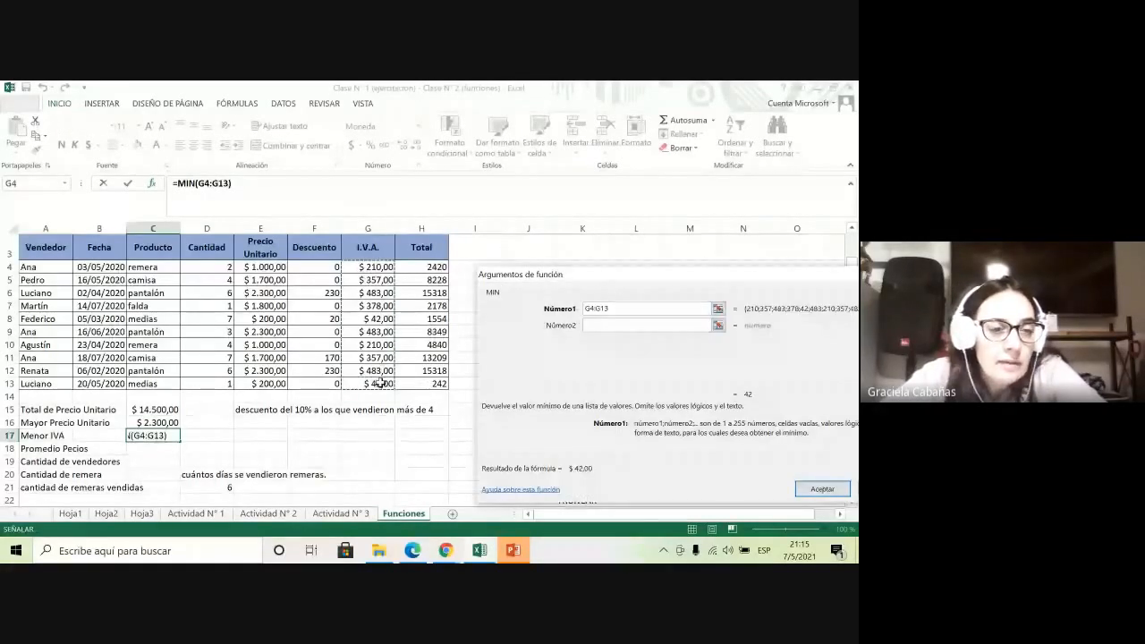
pyautogui.press('Return')
# Insert the PROMEDIO function in C18 beside Promedio Pecios, choosing it from the Todo function category
pyautogui.click(157, 447)
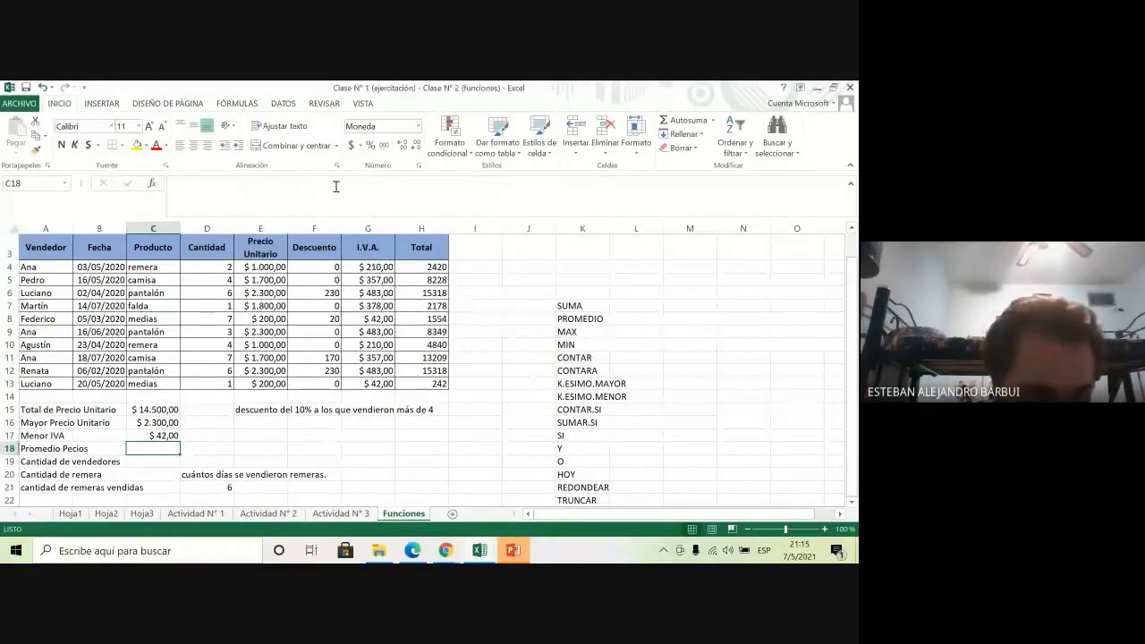
pyautogui.click(152, 182)
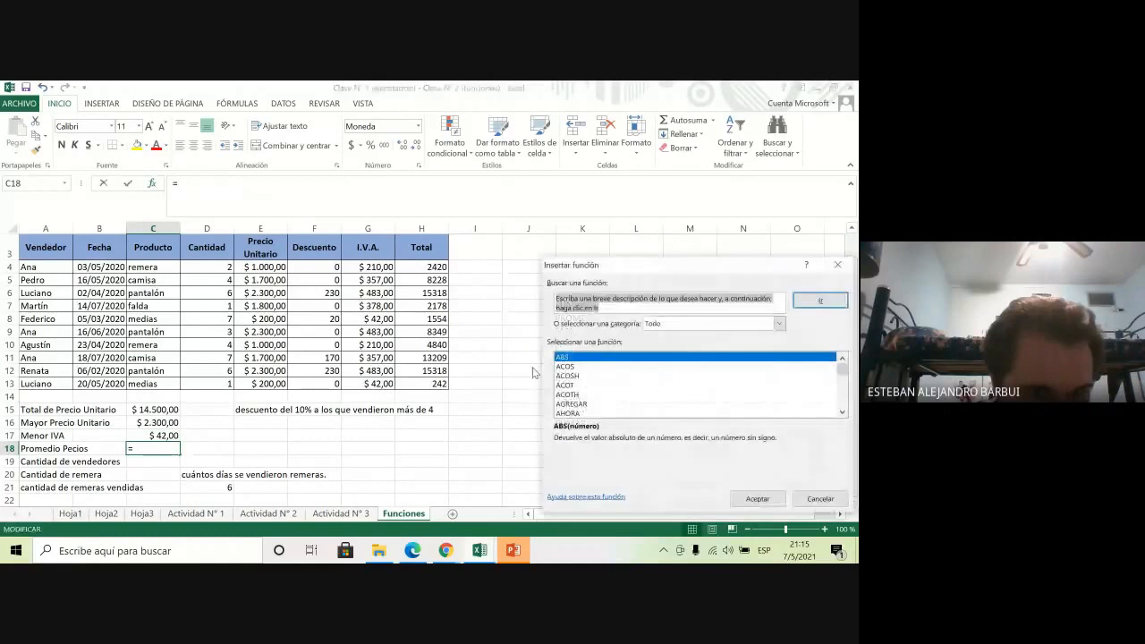
pyautogui.write('P')
pyautogui.scroll(-1, 601, 400)
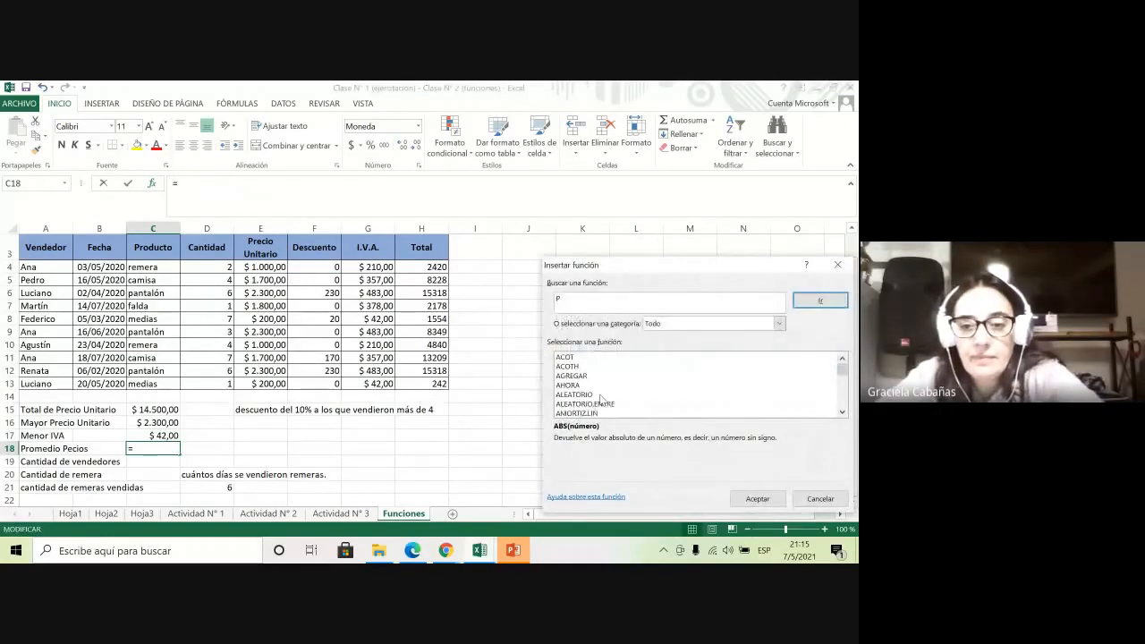
pyautogui.scroll(-5, 602, 399)
pyautogui.click(598, 396)
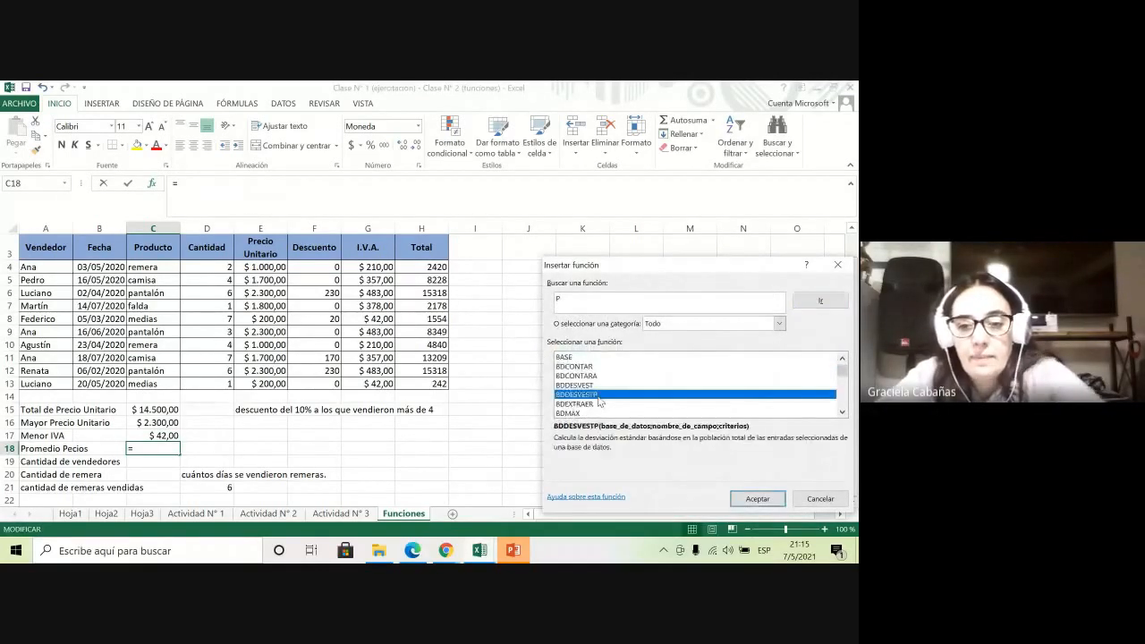
pyautogui.press('p')
pyautogui.scroll(-4, 596, 402)
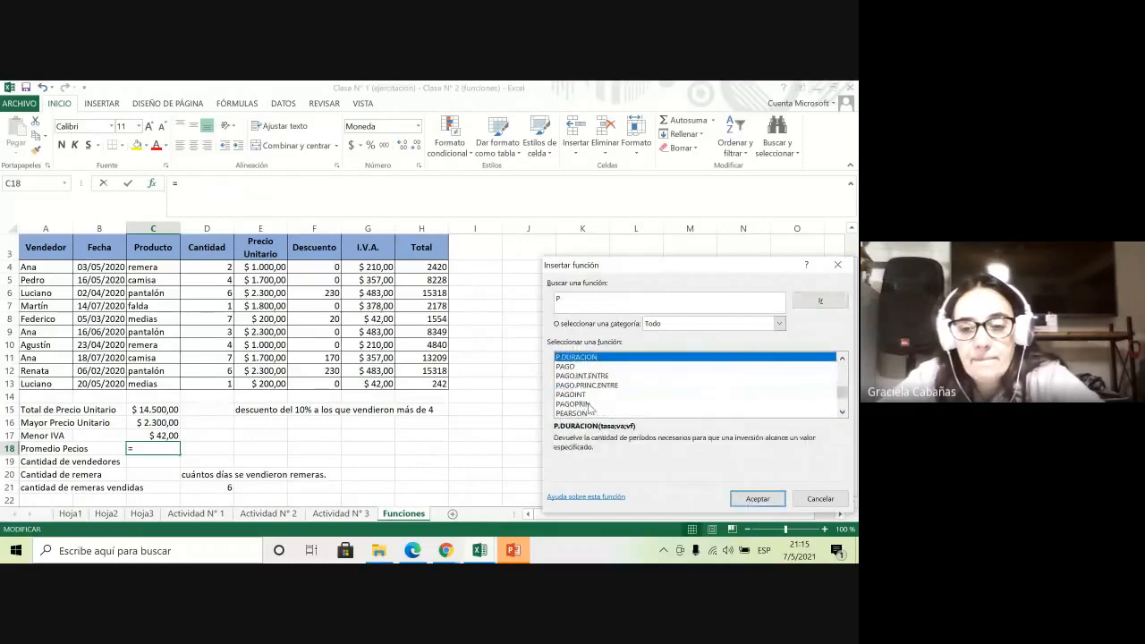
pyautogui.scroll(-3, 588, 407)
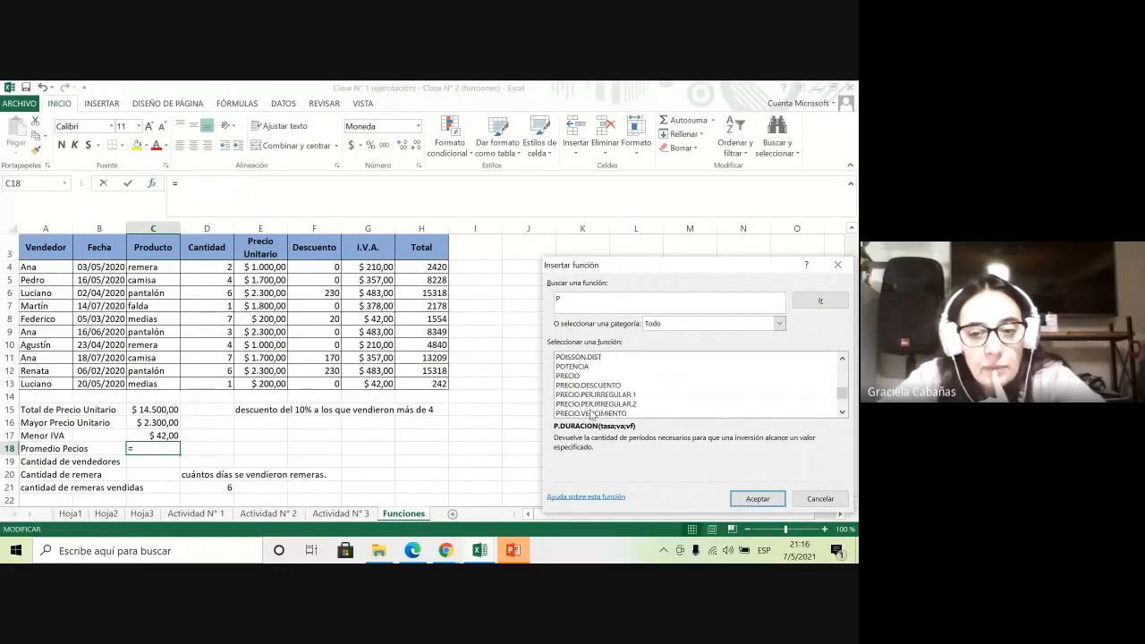
pyautogui.scroll(-2, 590, 414)
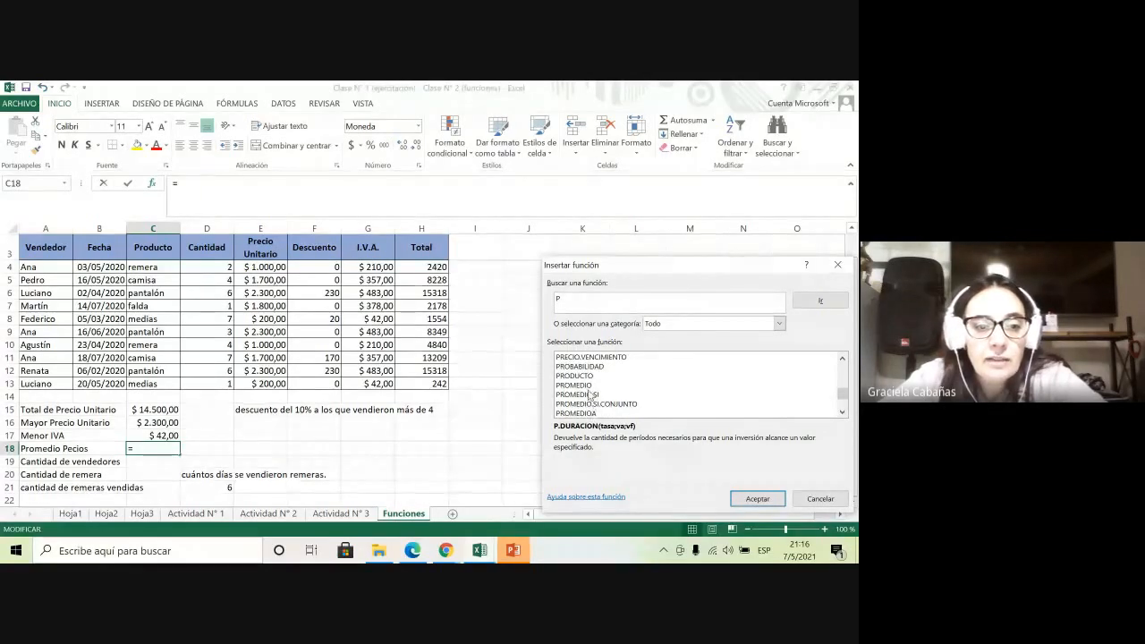
pyautogui.doubleClick(575, 385)
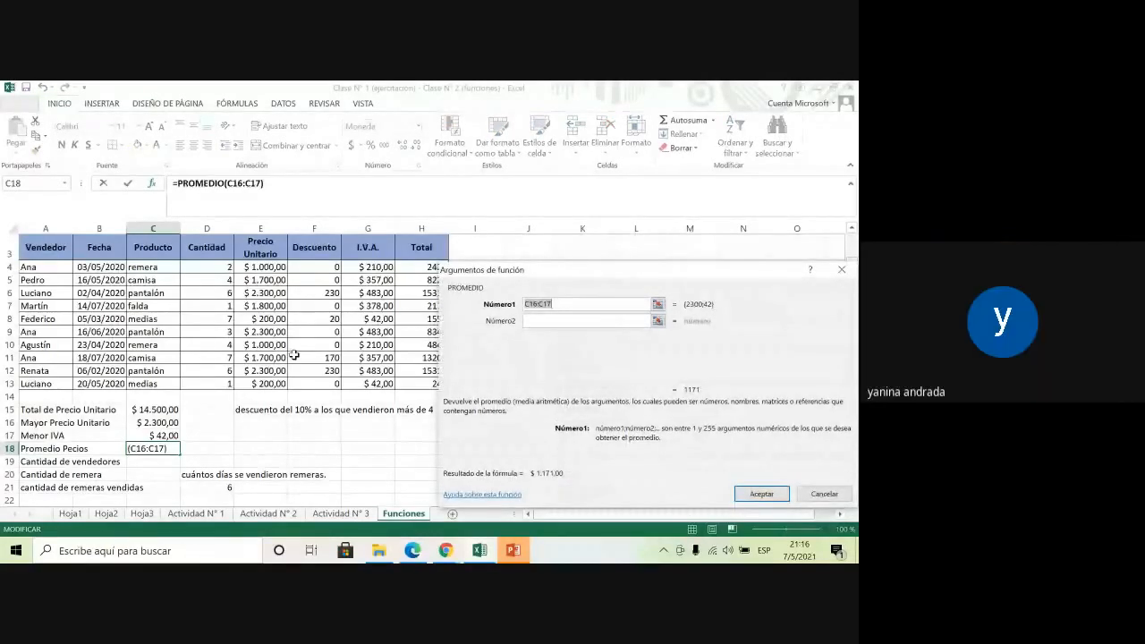
# Set the PROMEDIO argument to the Precio Unitario range E4:E13 and accept the formula
pyautogui.moveTo(264, 266); pyautogui.dragTo(280, 385)
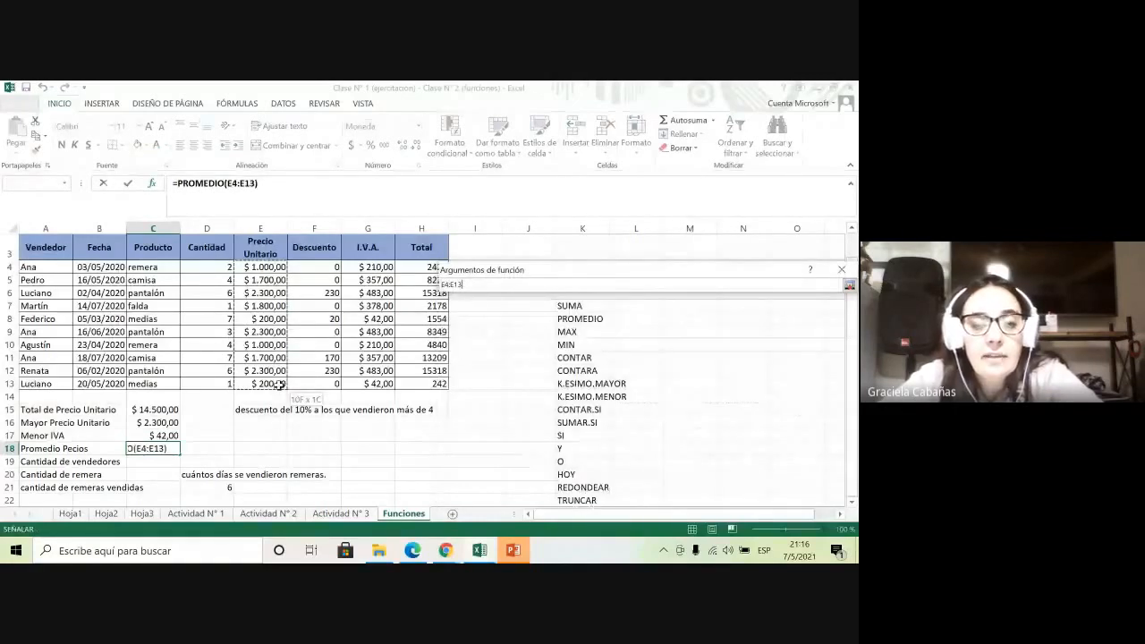
pyautogui.press('Return')
pyautogui.press('Return')
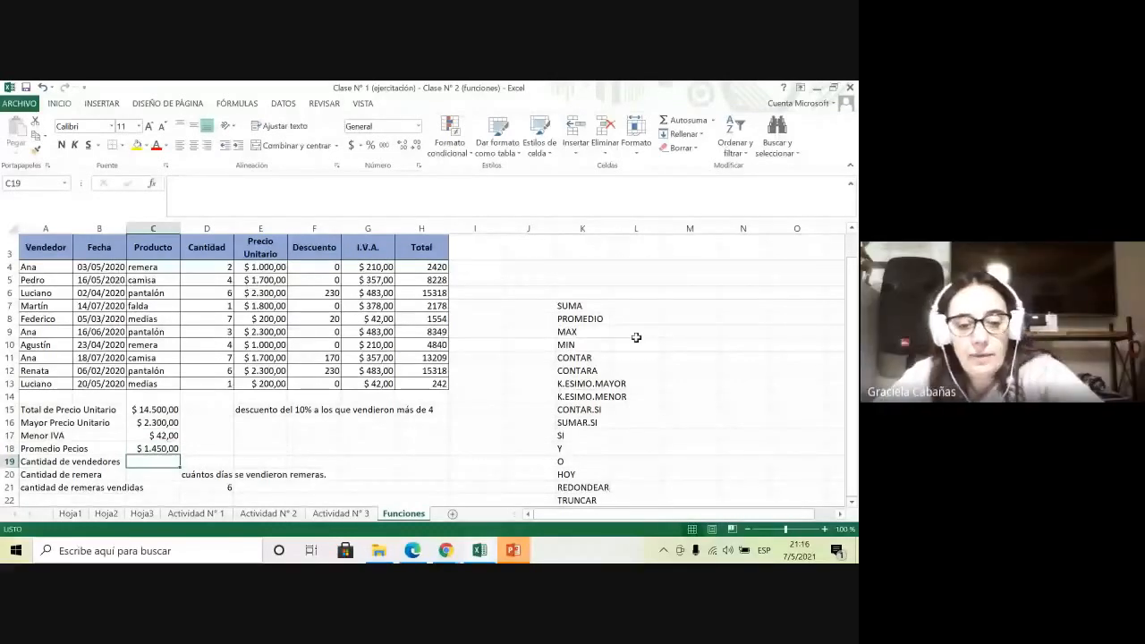
# Insert a CONTARA function over the Vendedor range A4:A13 in C19 beside Cantidad de vendedores
pyautogui.click(152, 185)
pyautogui.press('c')
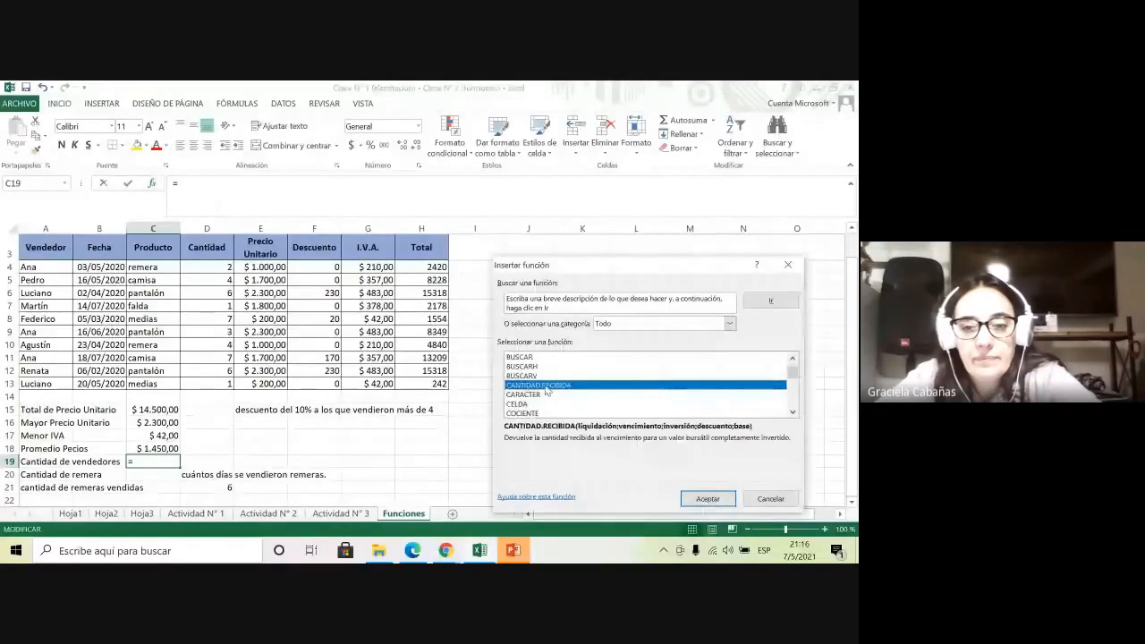
pyautogui.scroll(-4, 547, 394)
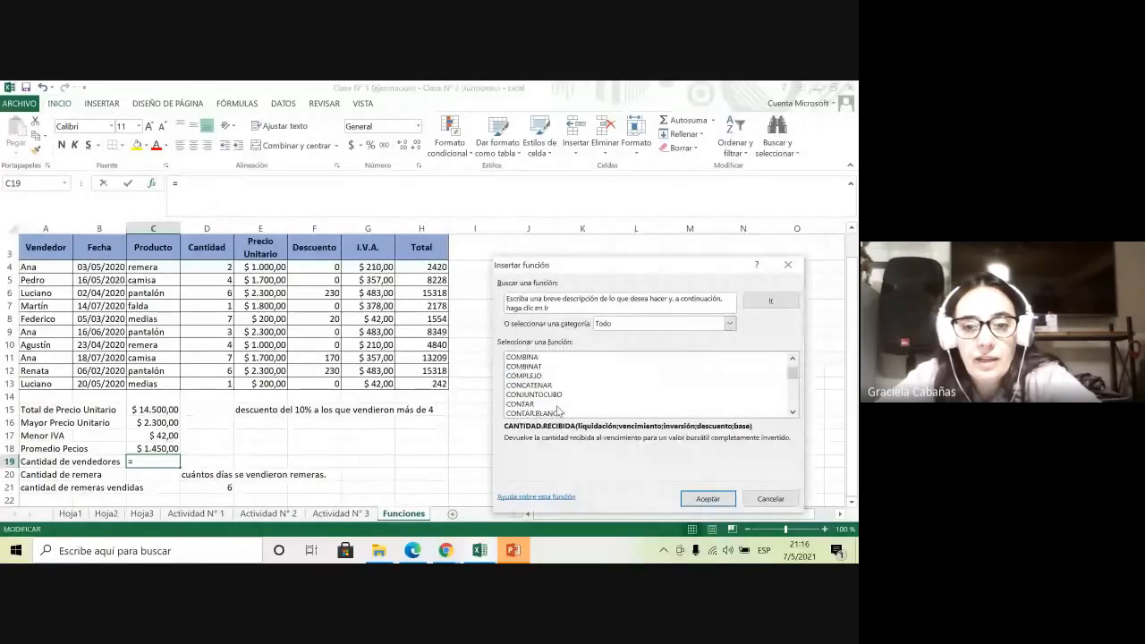
pyautogui.scroll(-1, 556, 412)
pyautogui.click(555, 413)
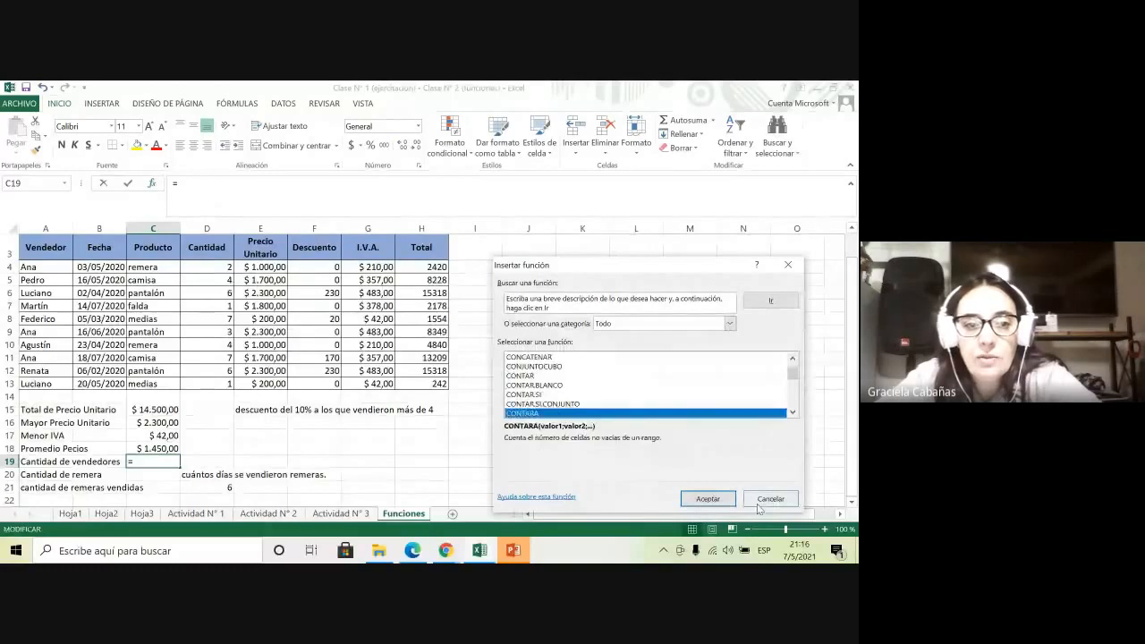
pyautogui.click(707, 498)
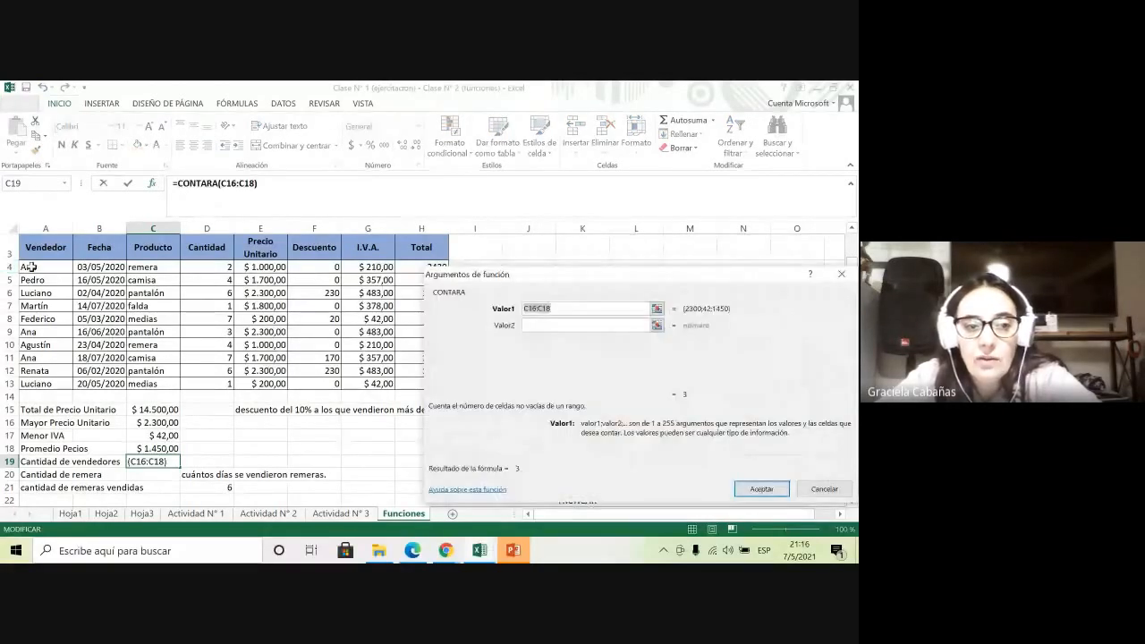
pyautogui.moveTo(36, 267); pyautogui.dragTo(51, 383)
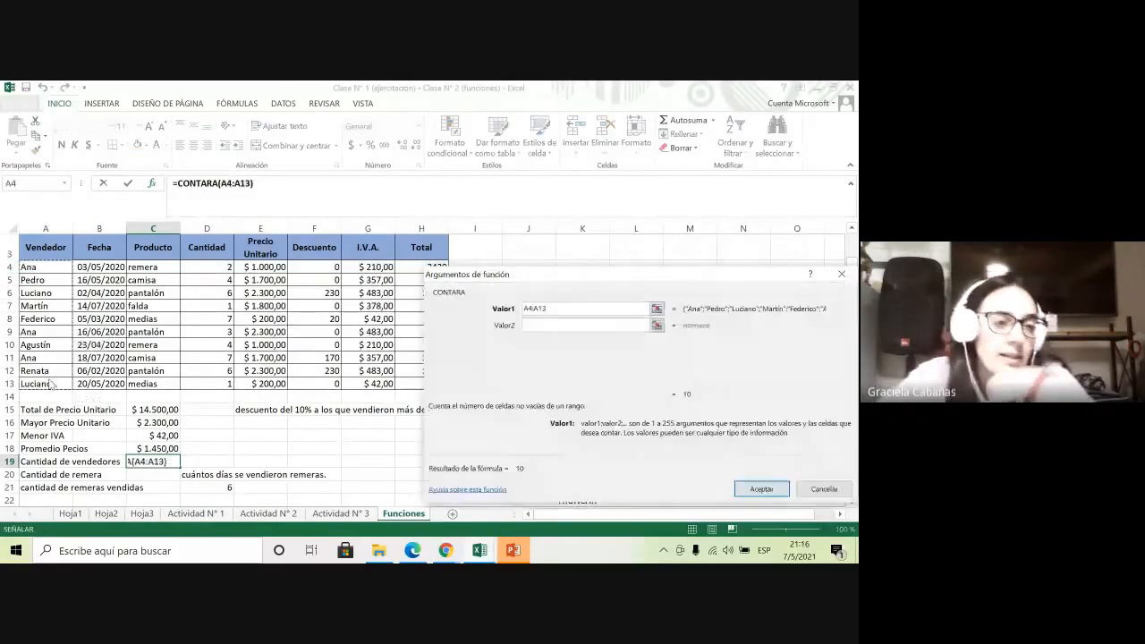
pyautogui.press('Return')
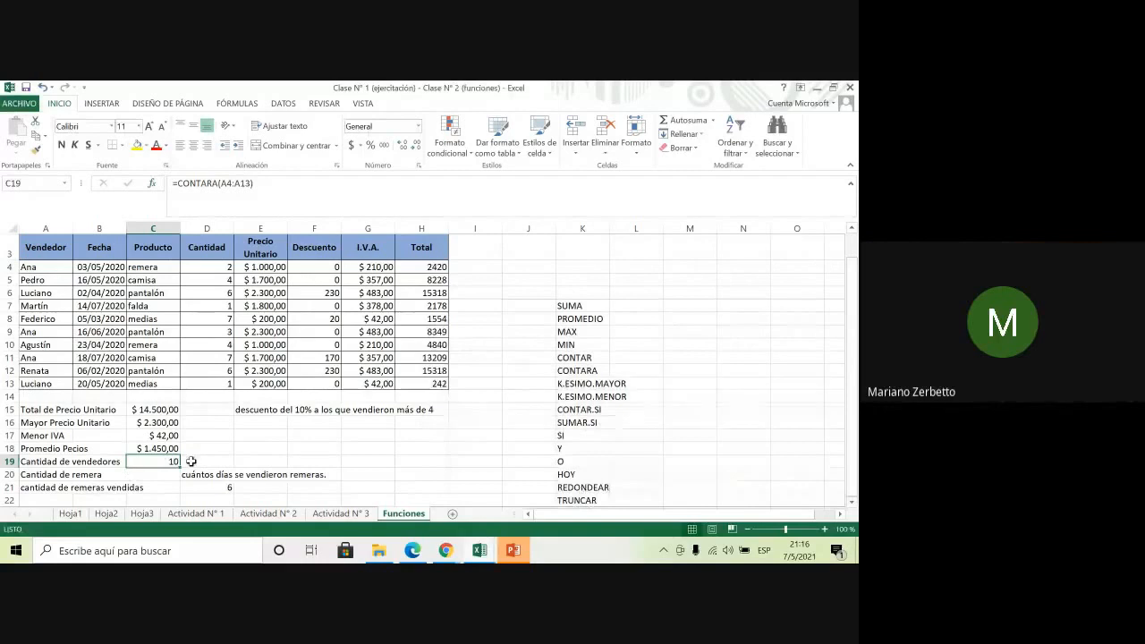
pyautogui.press('Return')
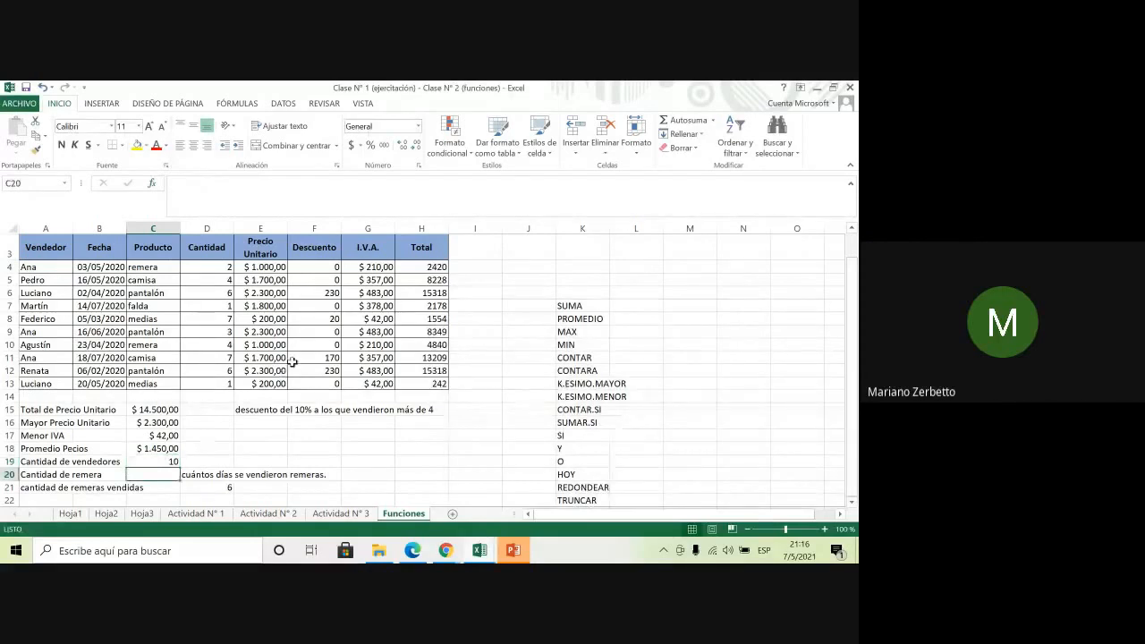
pyautogui.click(151, 183)
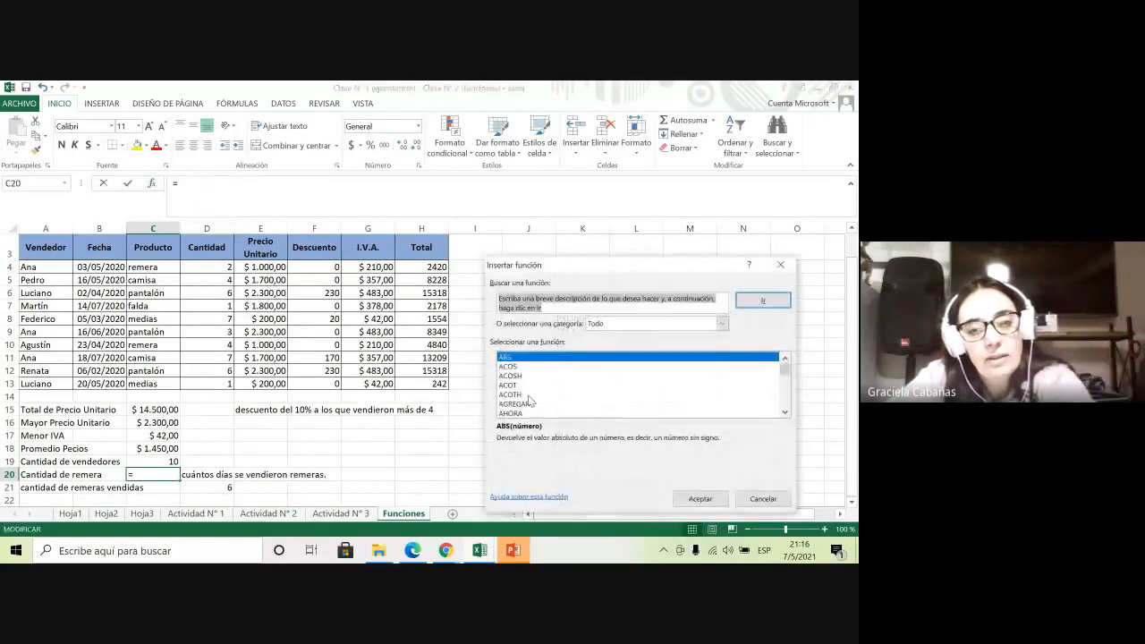
pyautogui.click(529, 395)
pyautogui.press('c')
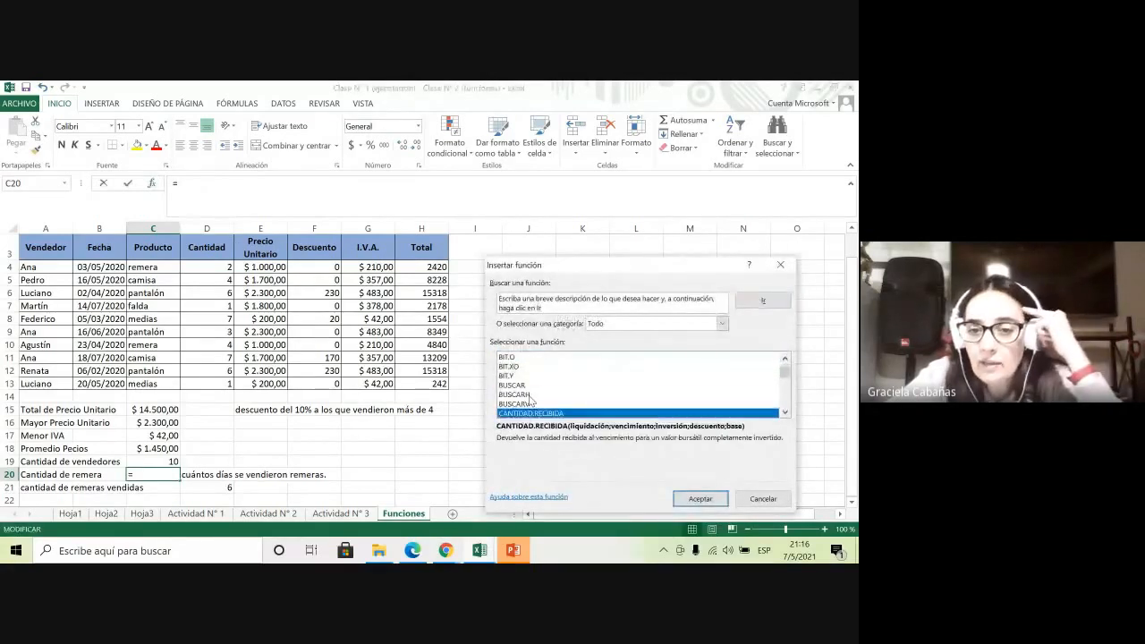
pyautogui.scroll(-1, 537, 403)
pyautogui.scroll(-3, 537, 403)
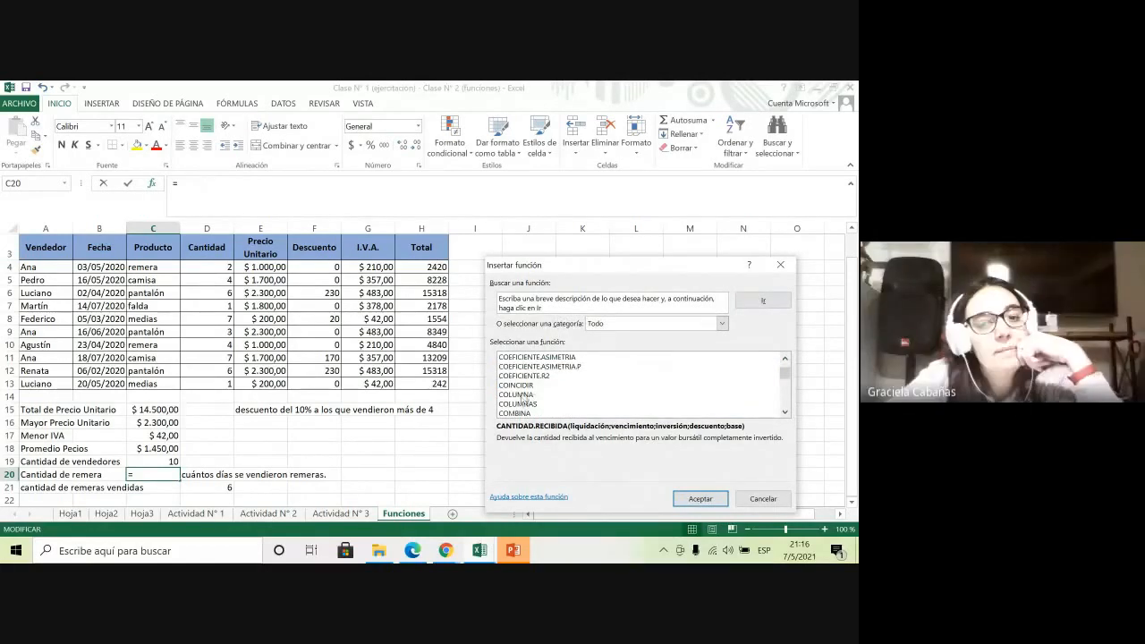
pyautogui.scroll(-1, 523, 394)
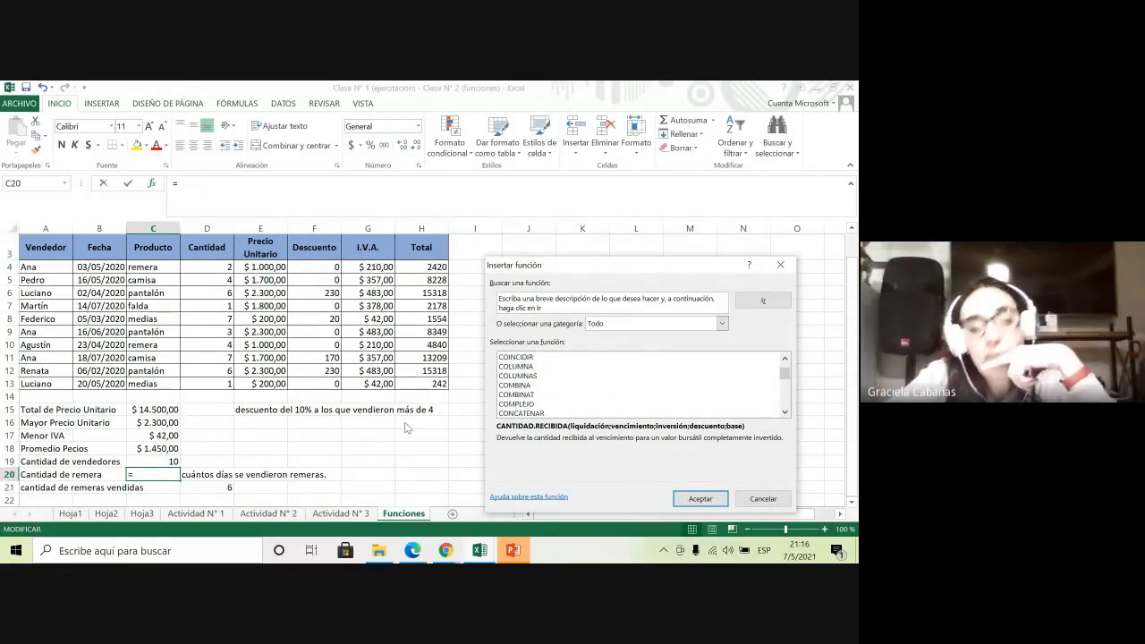
pyautogui.click(531, 404)
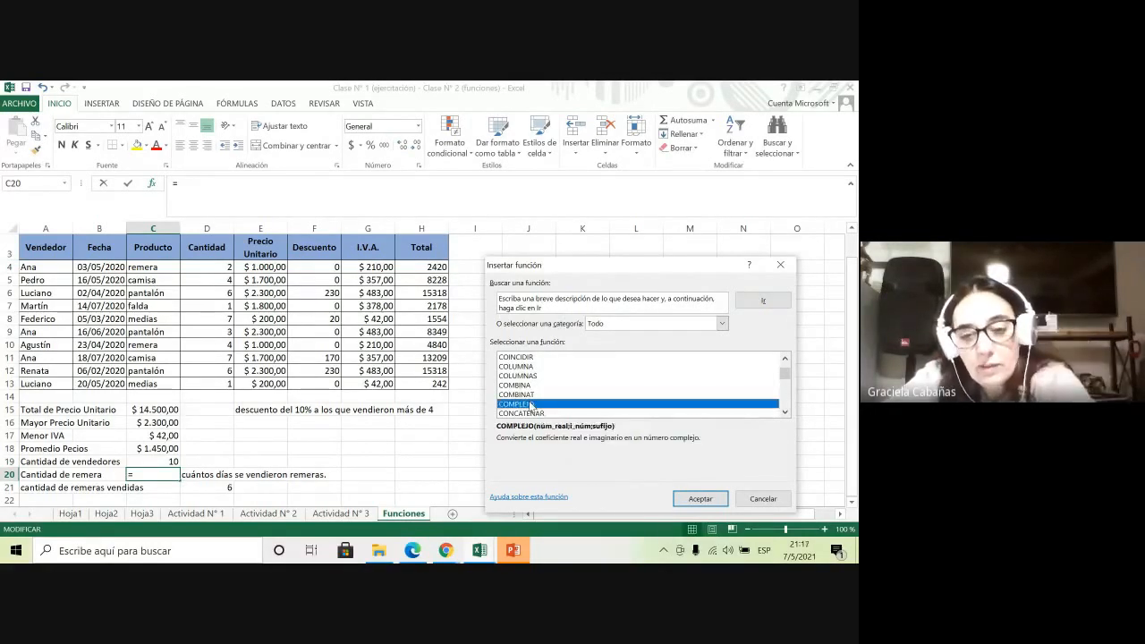
pyautogui.click(535, 413)
pyautogui.scroll(-2, 542, 413)
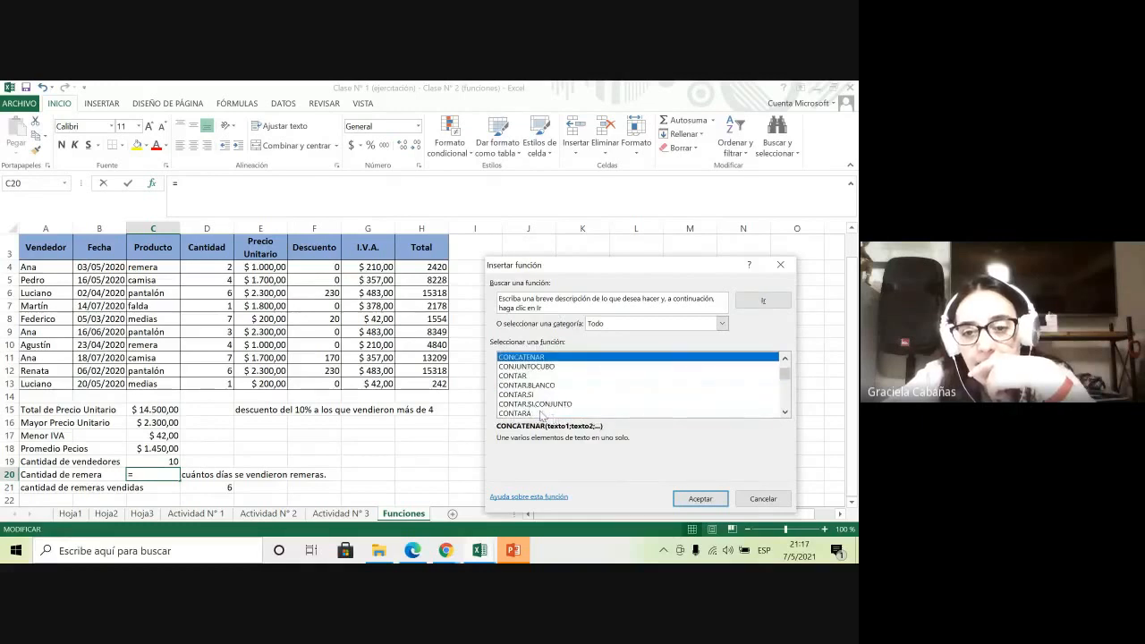
pyautogui.click(545, 414)
pyautogui.click(700, 499)
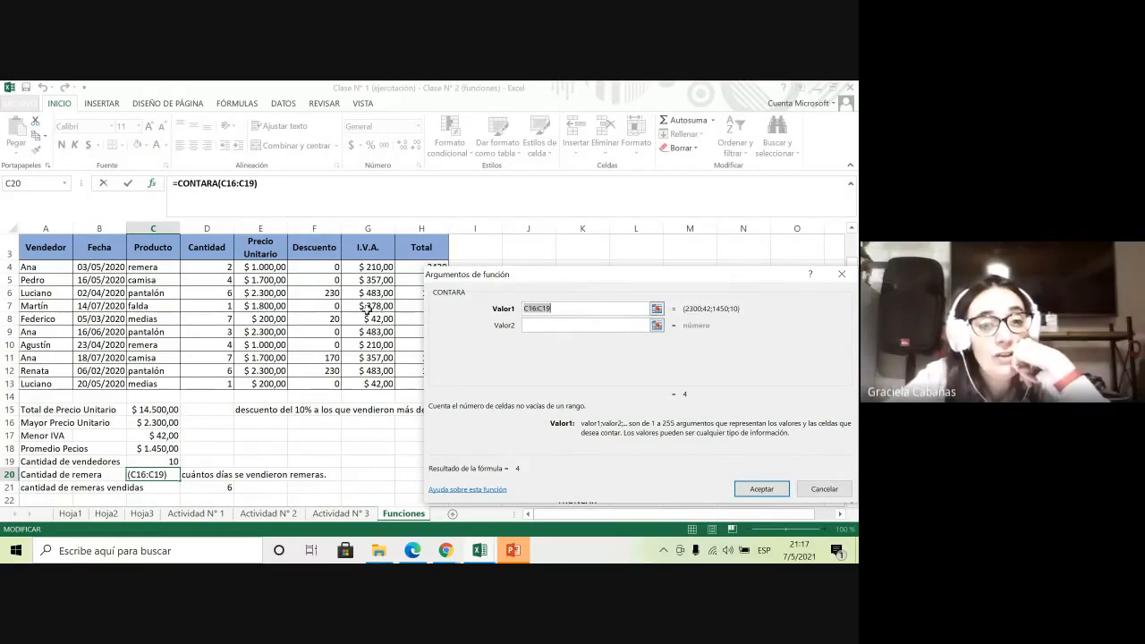
pyautogui.moveTo(152, 268); pyautogui.dragTo(157, 388)
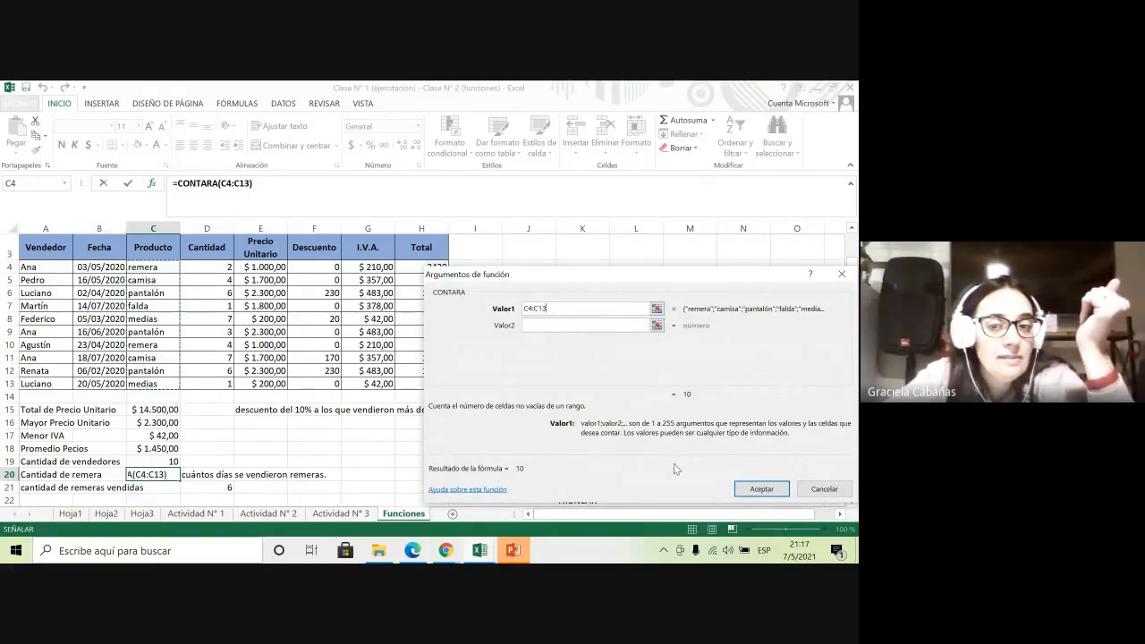
pyautogui.click(817, 493)
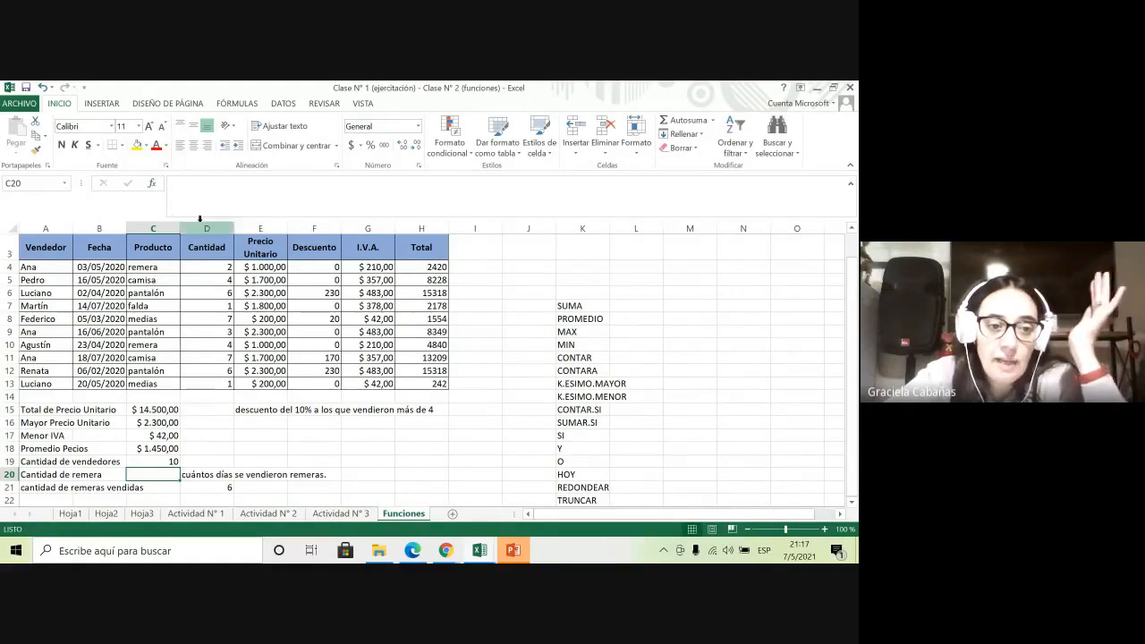
# Insert the CONTAR.SI function in C20 beside Cantidad de remera, choosing it from the full function list
pyautogui.write('=')
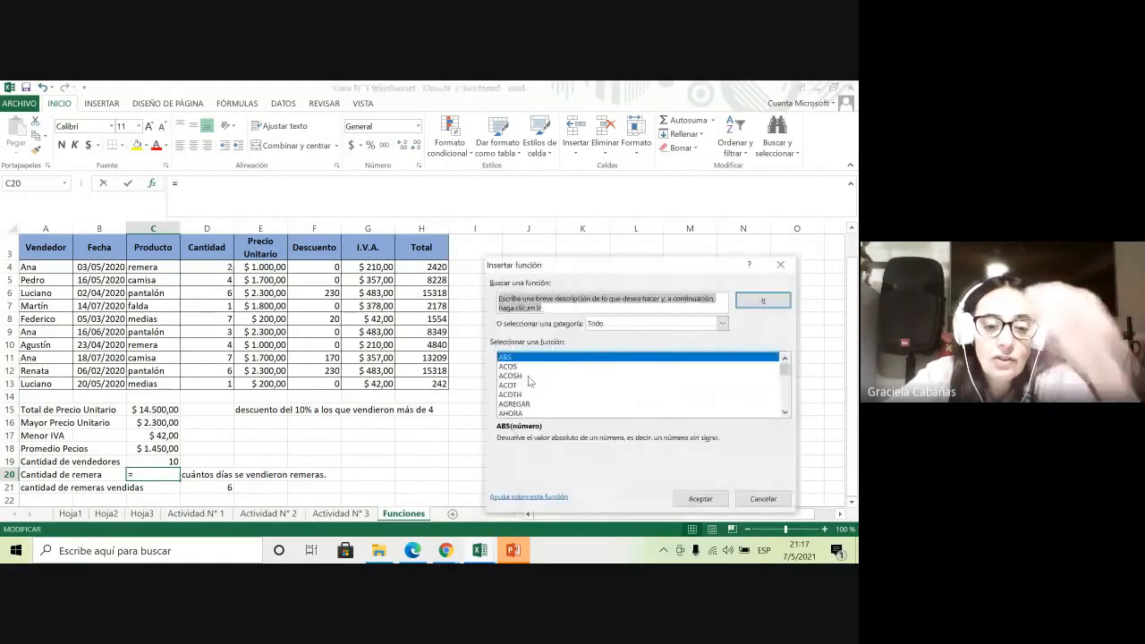
pyautogui.click(524, 379)
pyautogui.press('c')
pyautogui.scroll(-7, 527, 386)
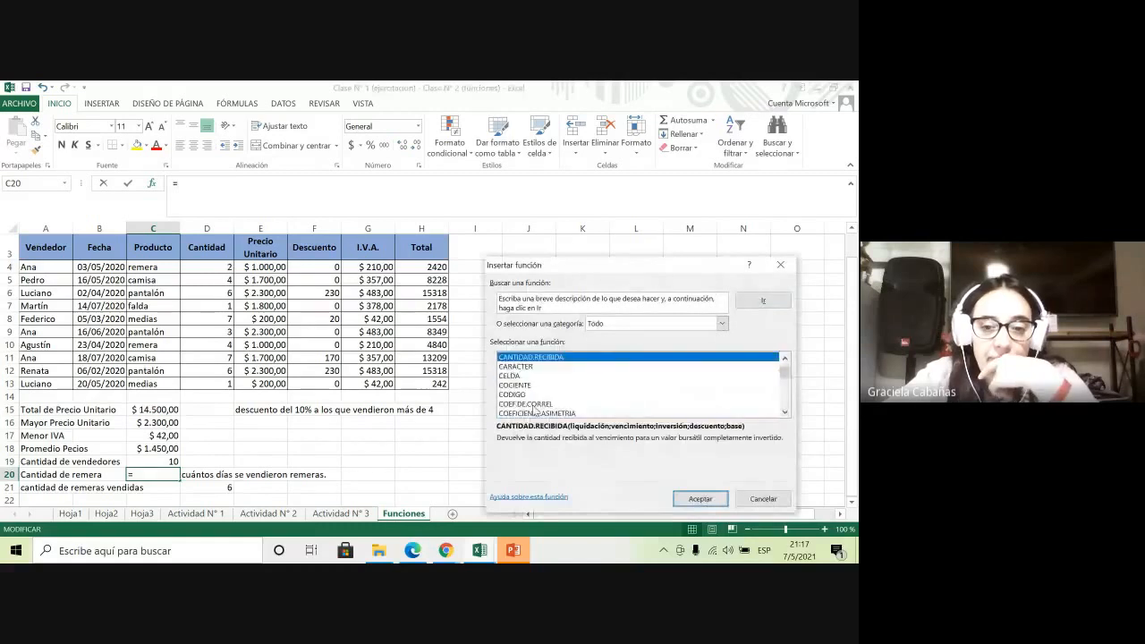
pyautogui.click(530, 395)
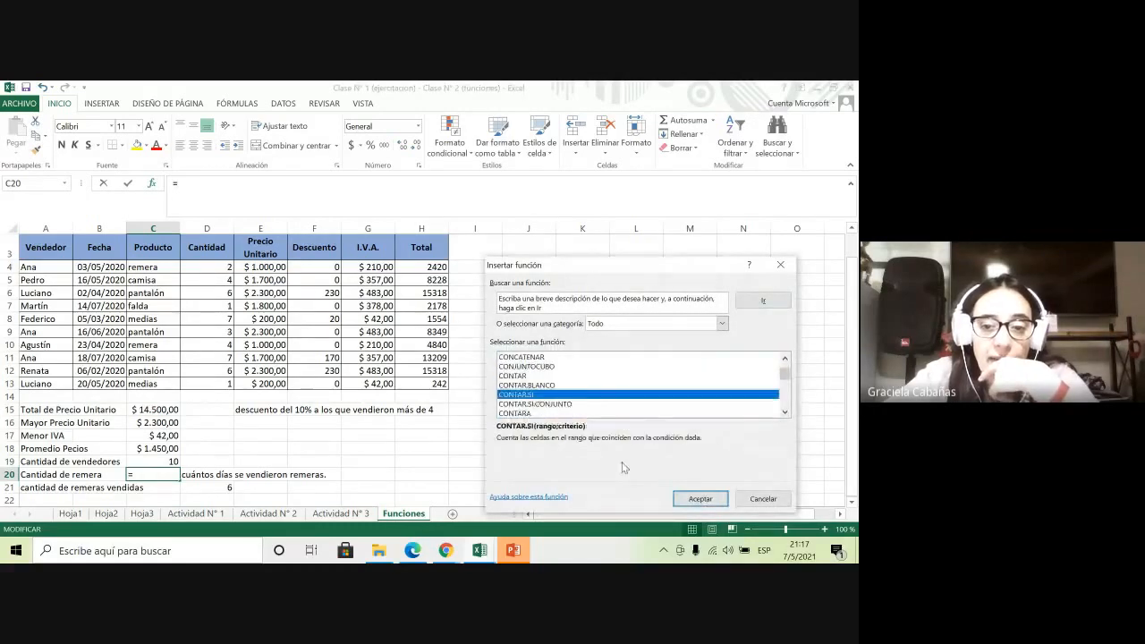
pyautogui.click(700, 498)
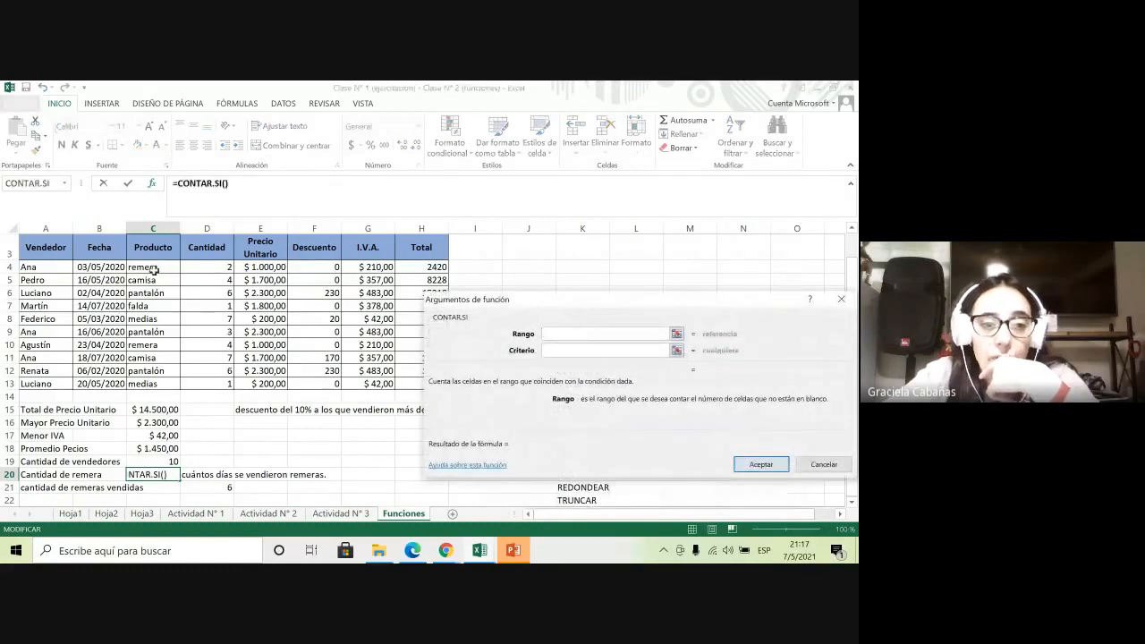
# Set the CONTAR.SI range to the Producto cells C4:C13 with the criterion "remera" and accept the formula
pyautogui.moveTo(154, 267); pyautogui.dragTo(167, 380)
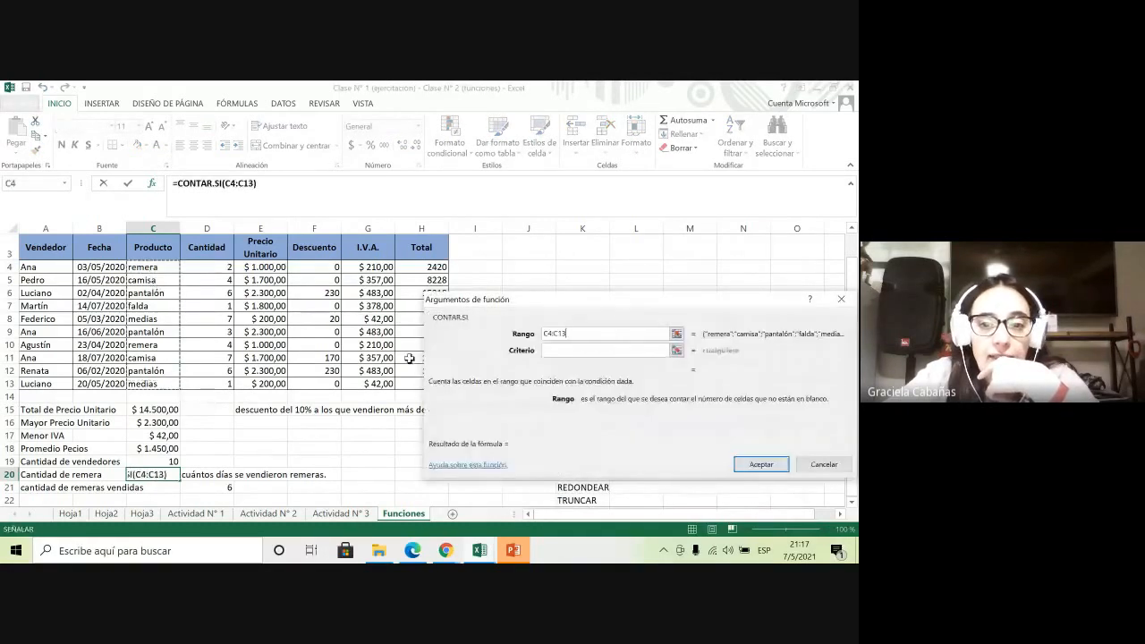
pyautogui.click(555, 350)
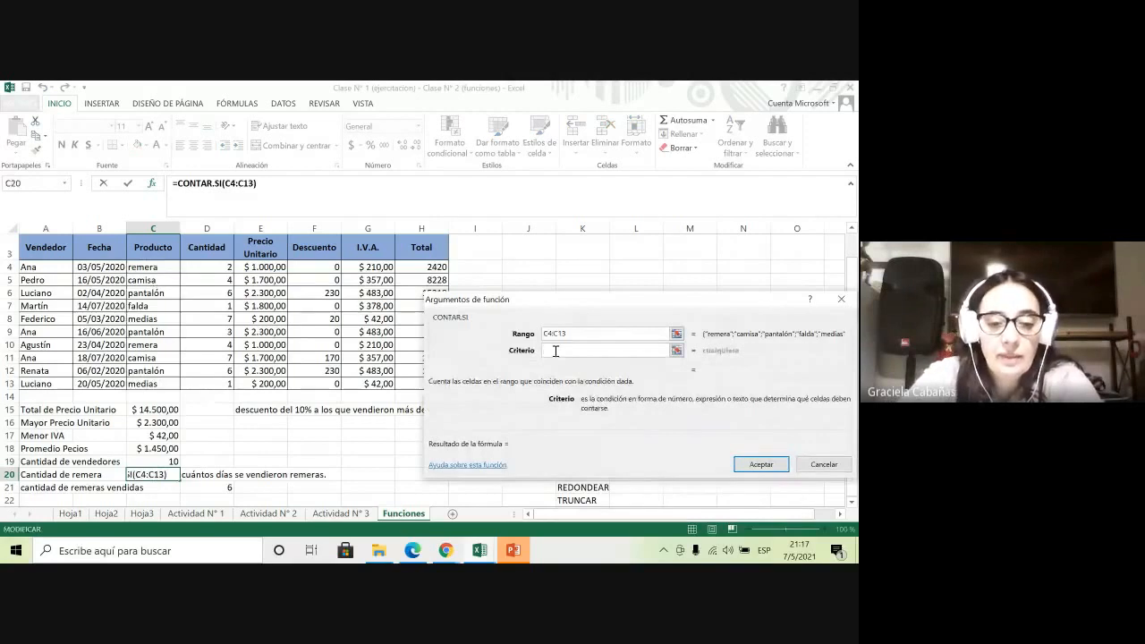
pyautogui.write('"re')
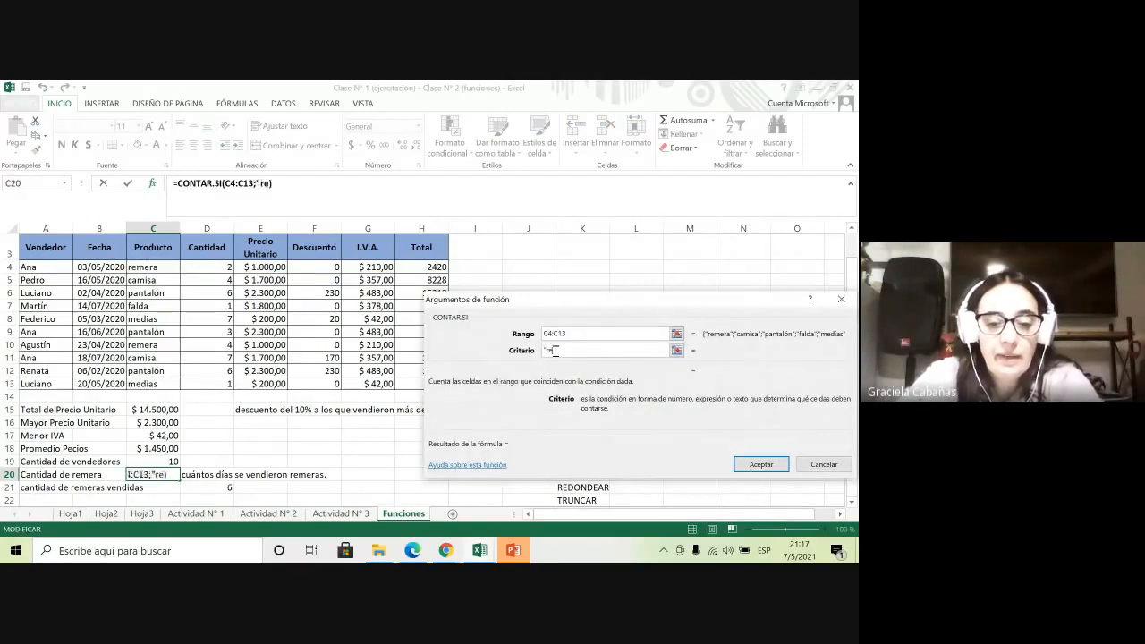
pyautogui.write('mera"')
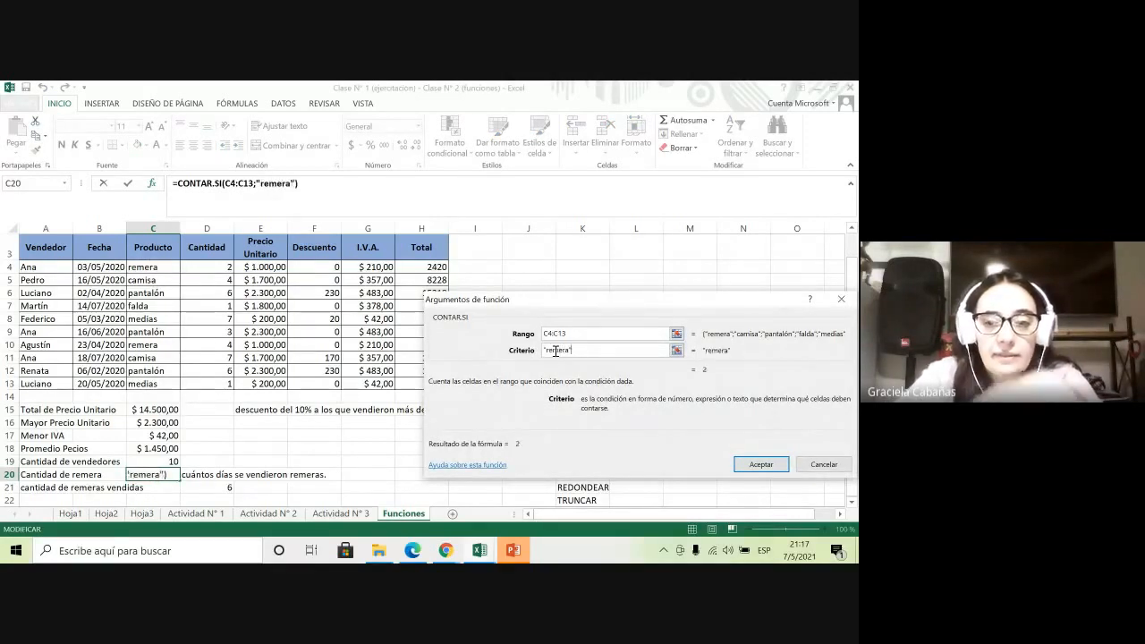
pyautogui.press('Return')
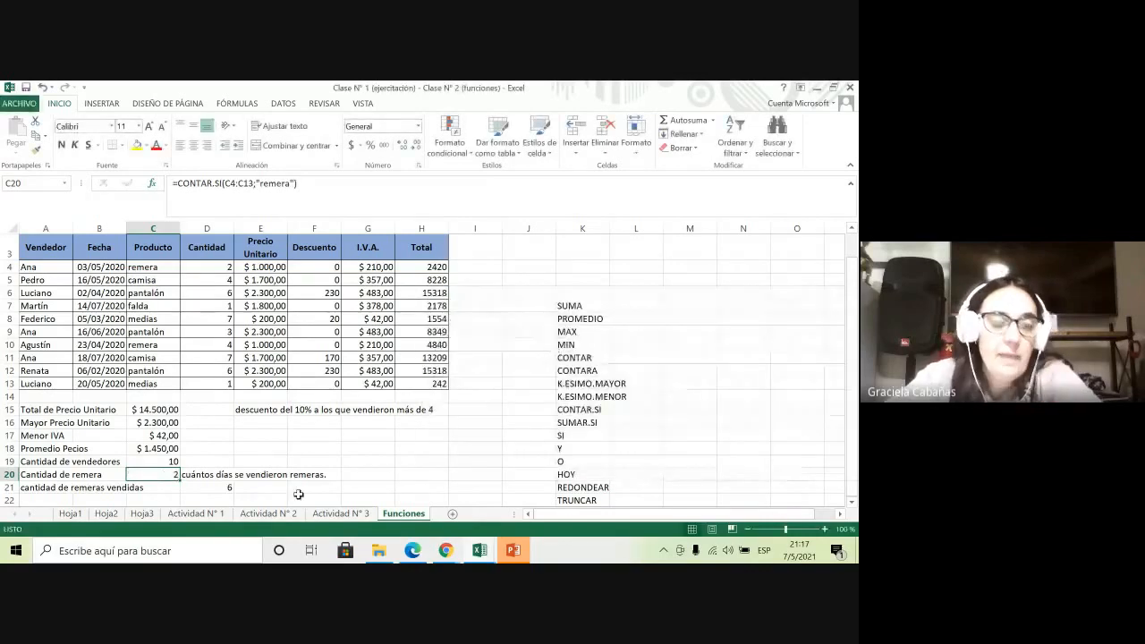
# Replace the label in A21 with "Total de pantelones"
pyautogui.click(161, 491)
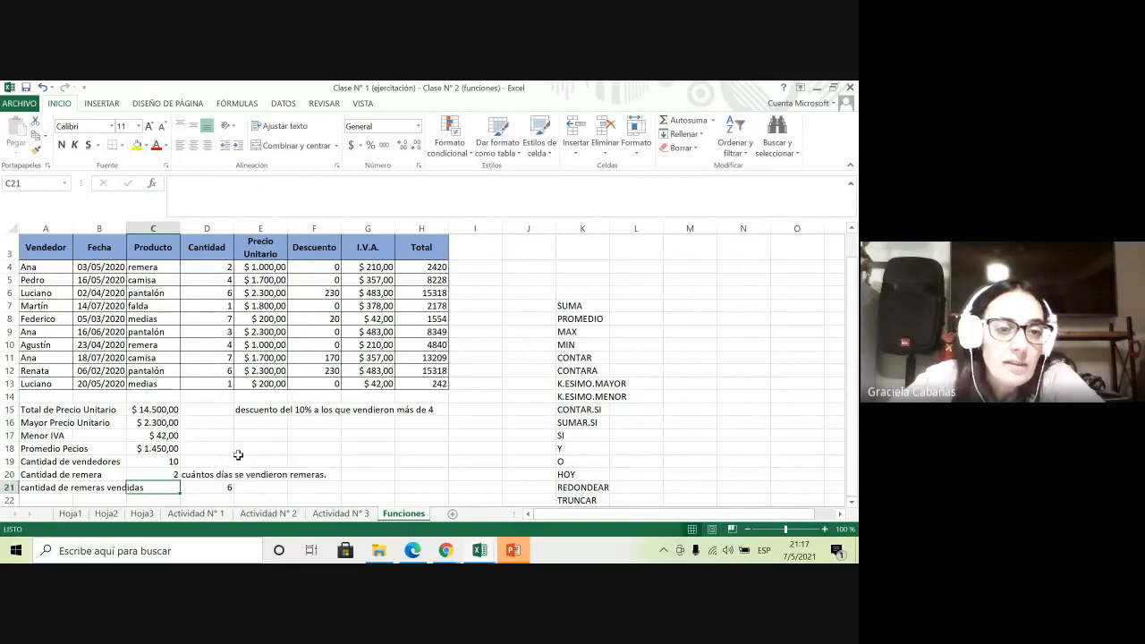
pyautogui.scroll(-1, 238, 455)
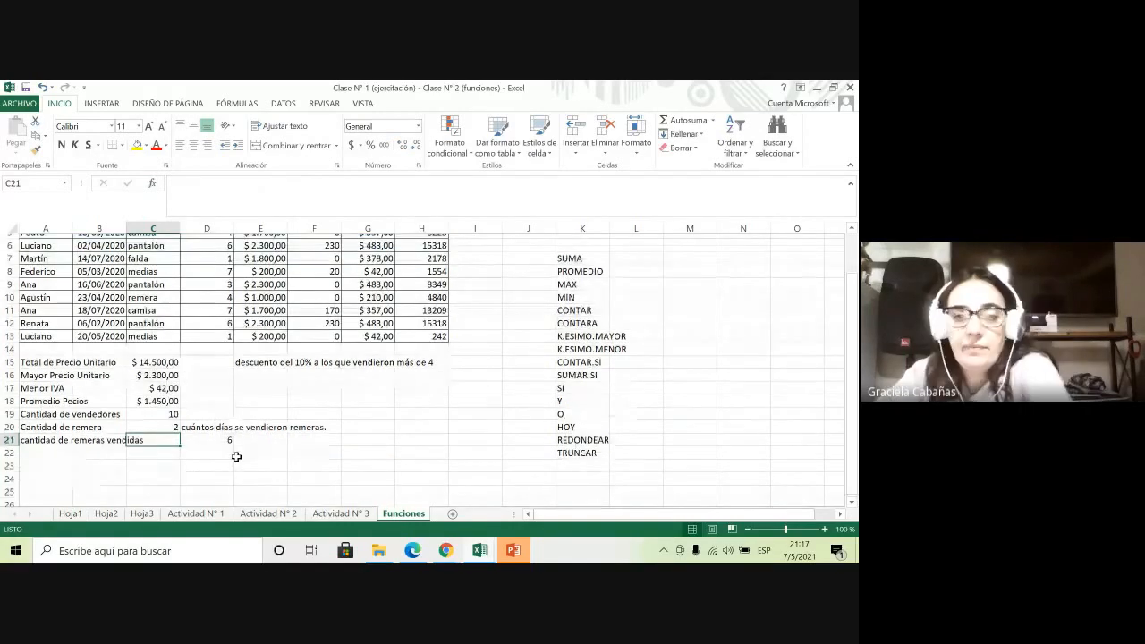
pyautogui.click(54, 439)
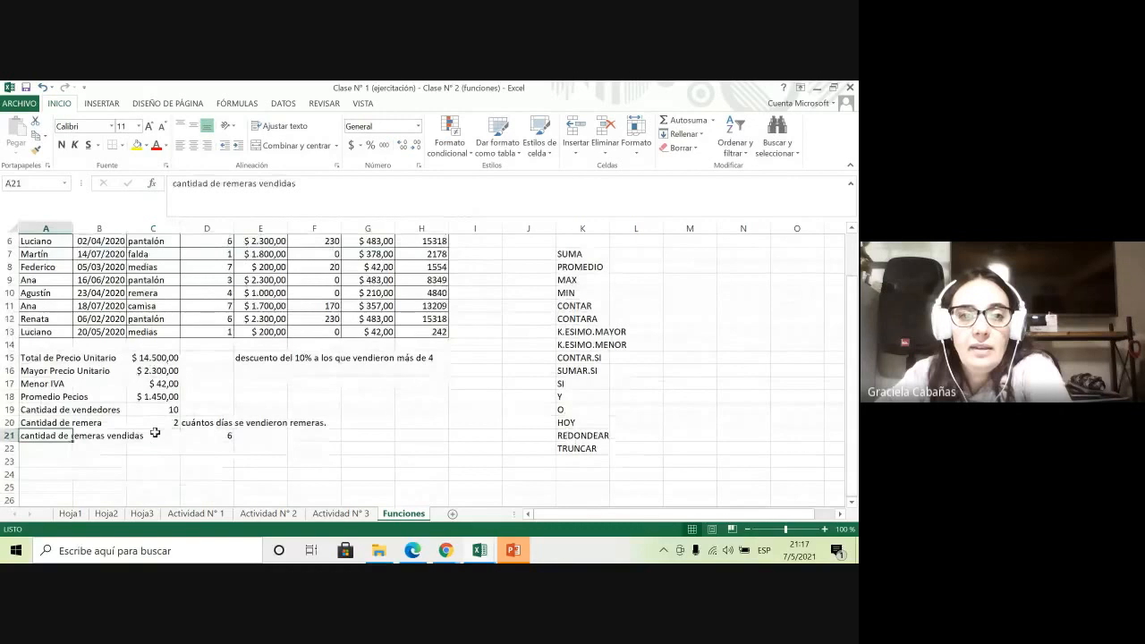
pyautogui.scroll(2, 228, 457)
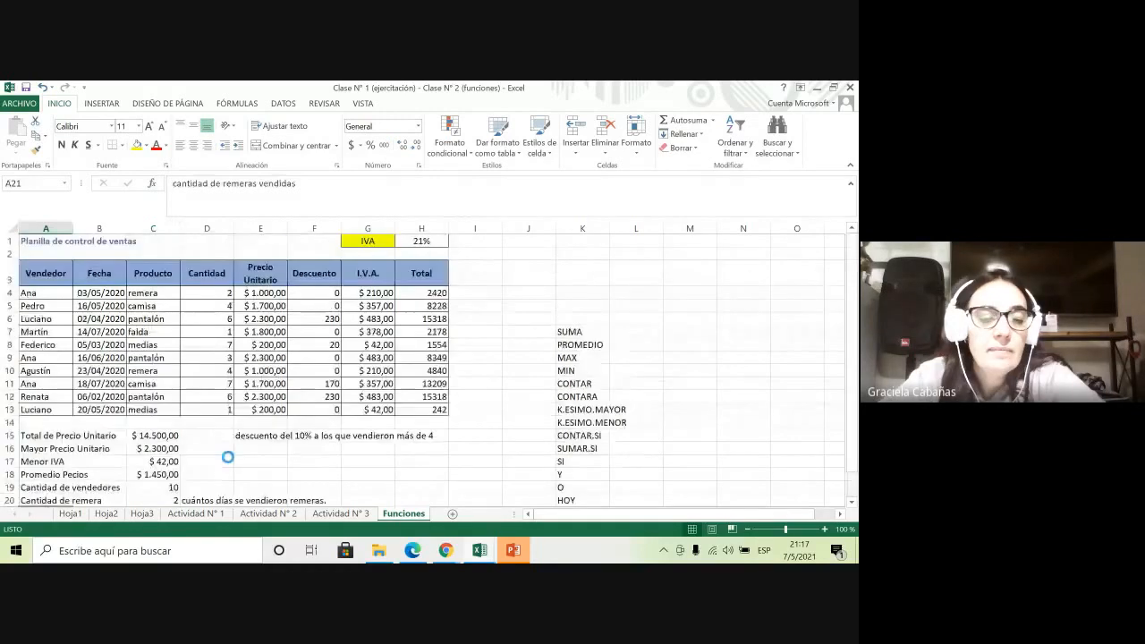
pyautogui.scroll(-1, 134, 437)
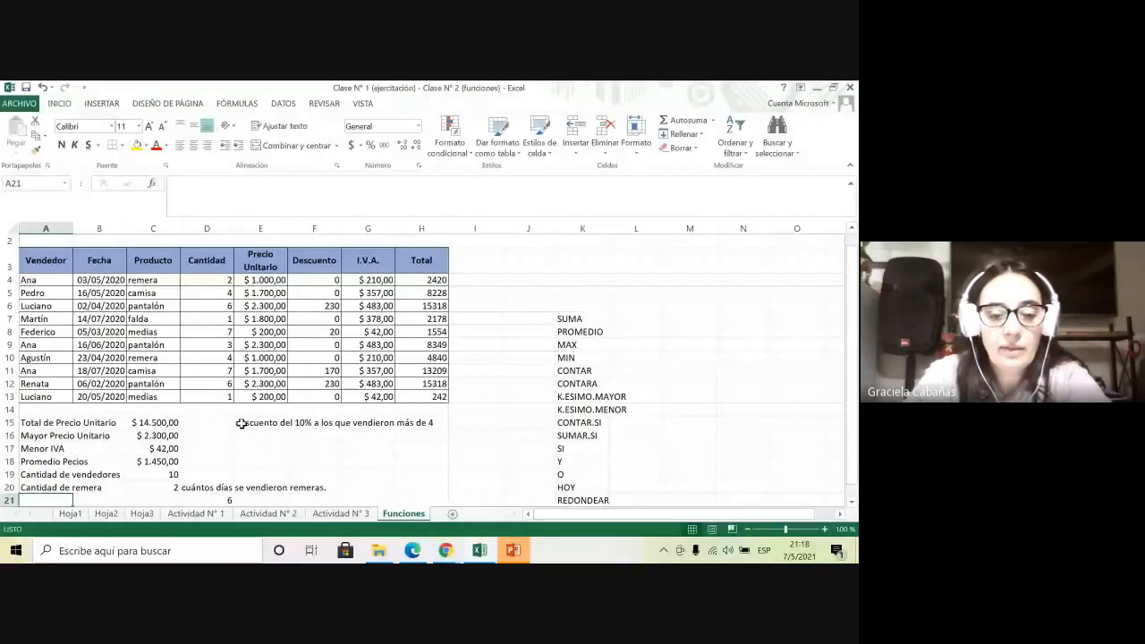
pyautogui.write('Total ')
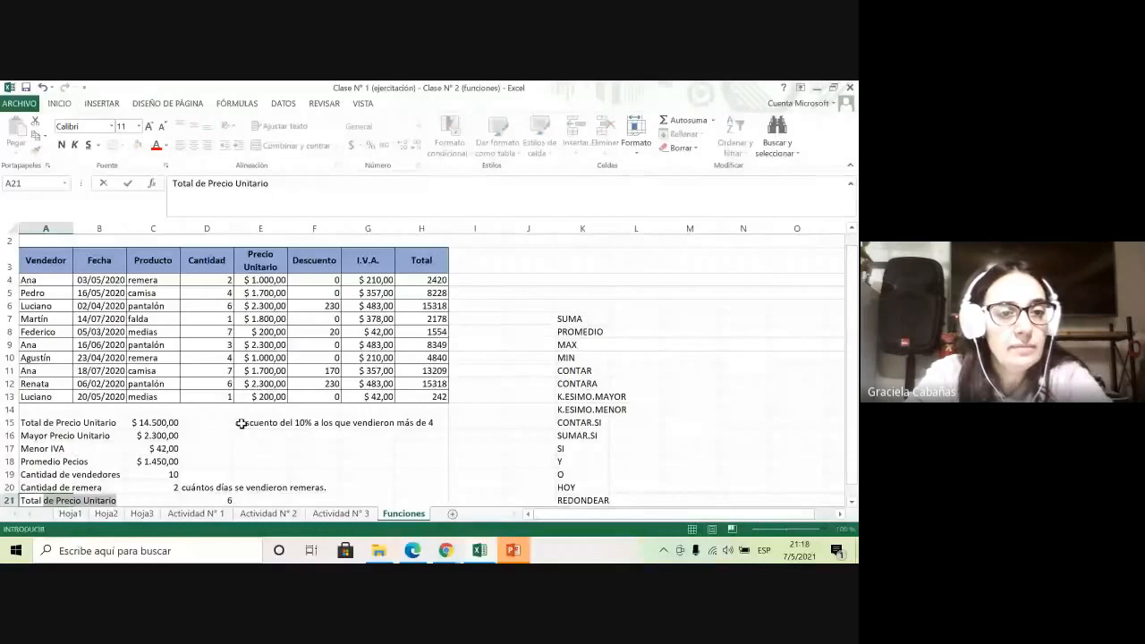
pyautogui.write('de ')
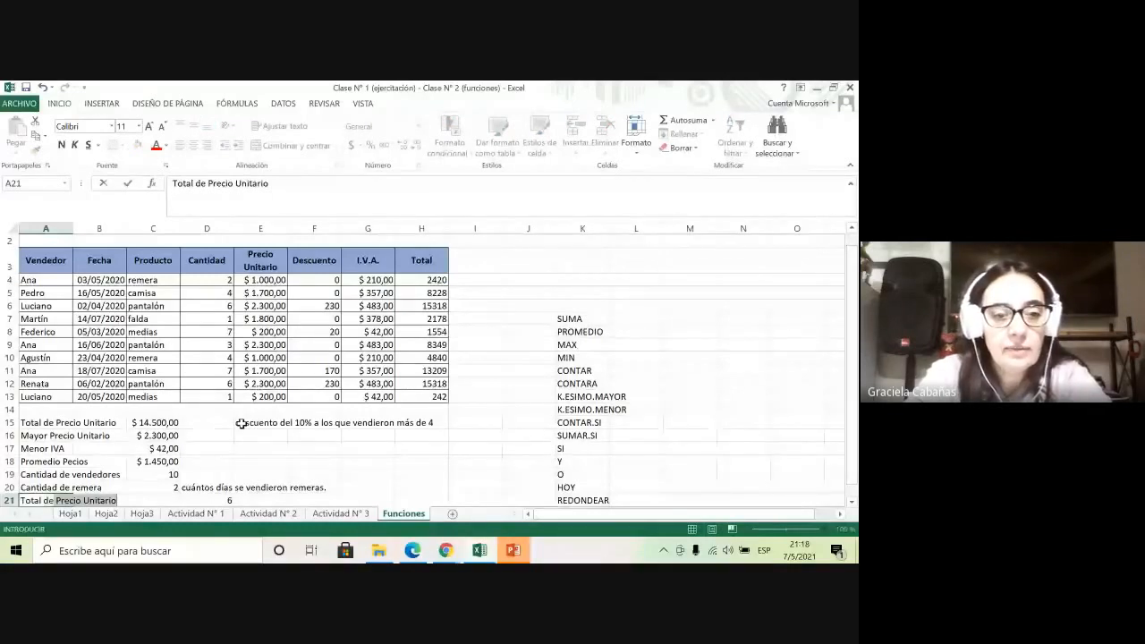
pyautogui.write('pantel')
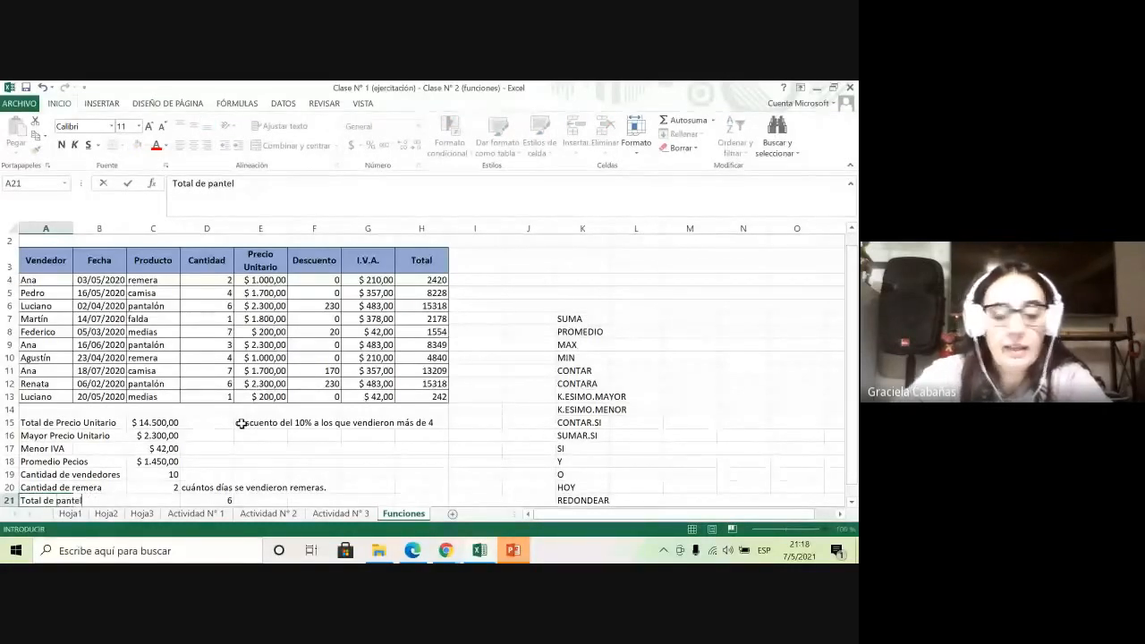
pyautogui.write('ones')
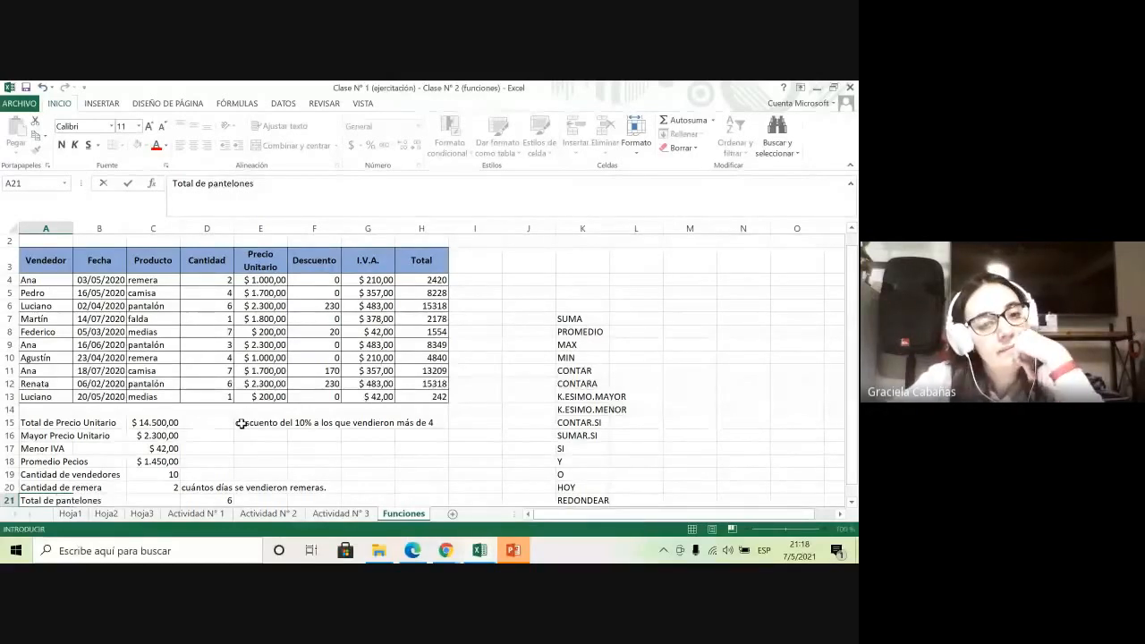
pyautogui.scroll(-1, 192, 465)
pyautogui.press('Tab')
# Insert the SUMAR.SI function in C21 beside Total de pantelones, choosing it from the full function list
pyautogui.press('Tab')
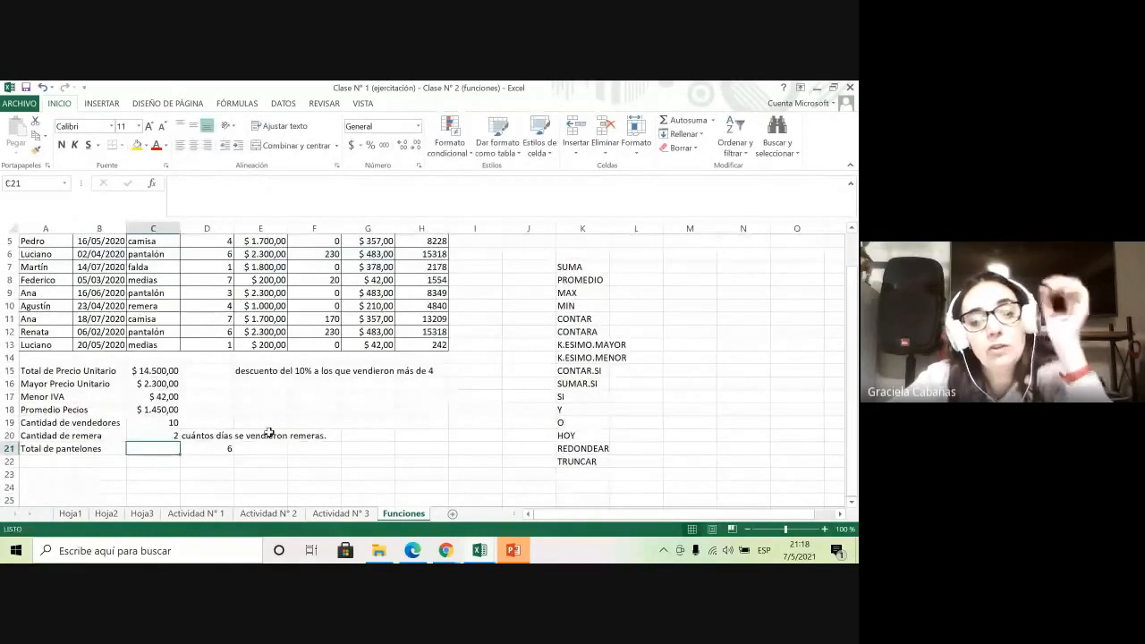
pyautogui.hotkey('shift', 'F3')
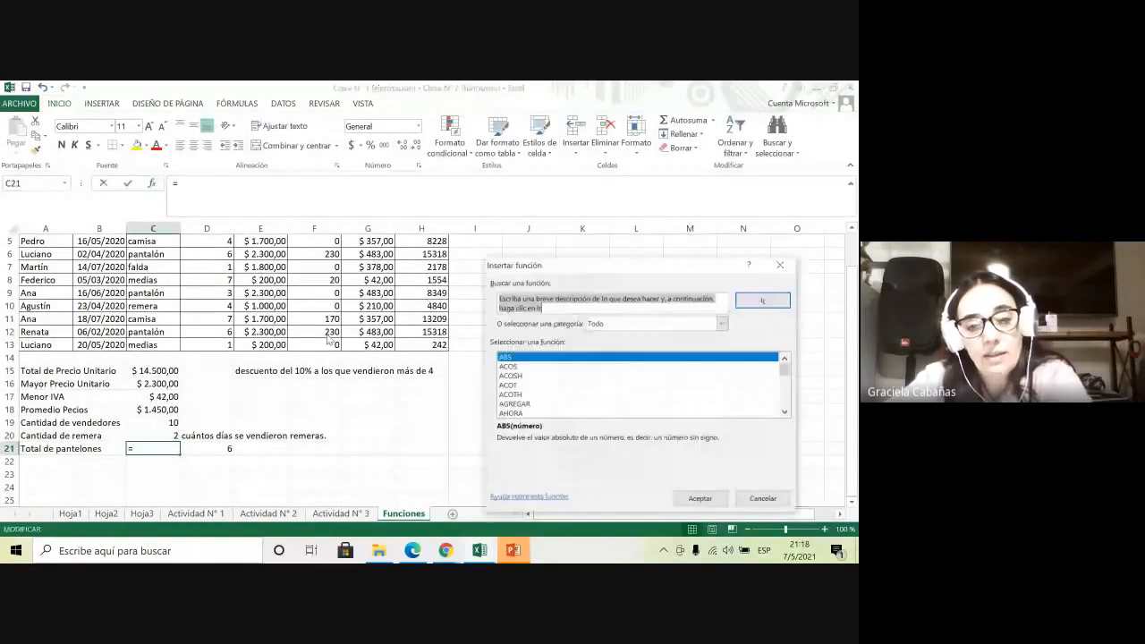
pyautogui.click(534, 385)
pyautogui.press('s')
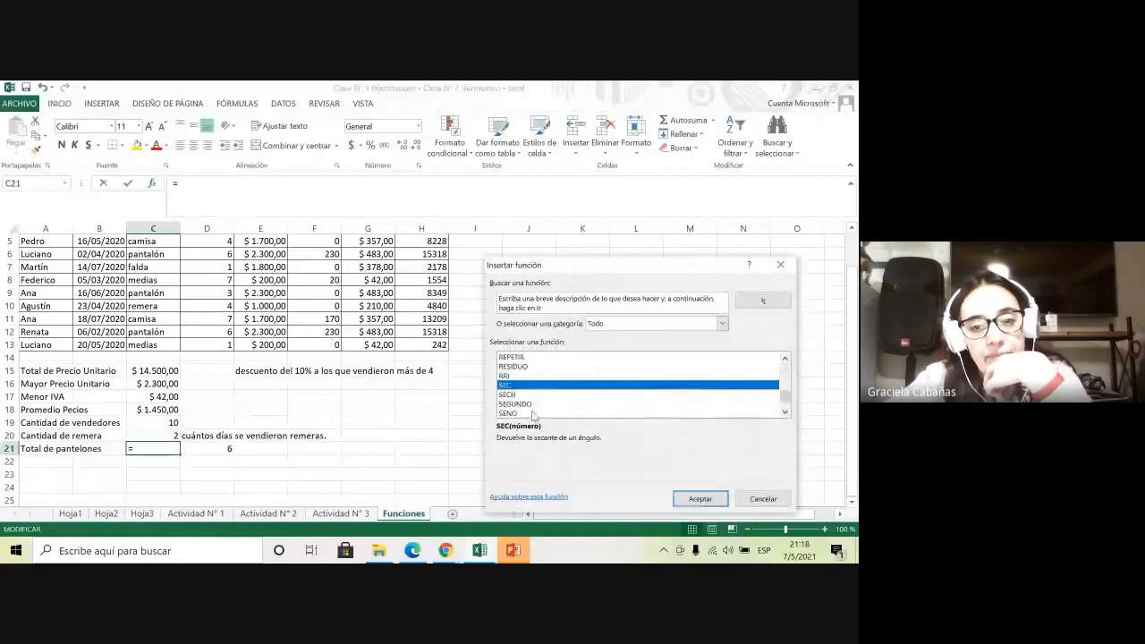
pyautogui.scroll(-4, 534, 411)
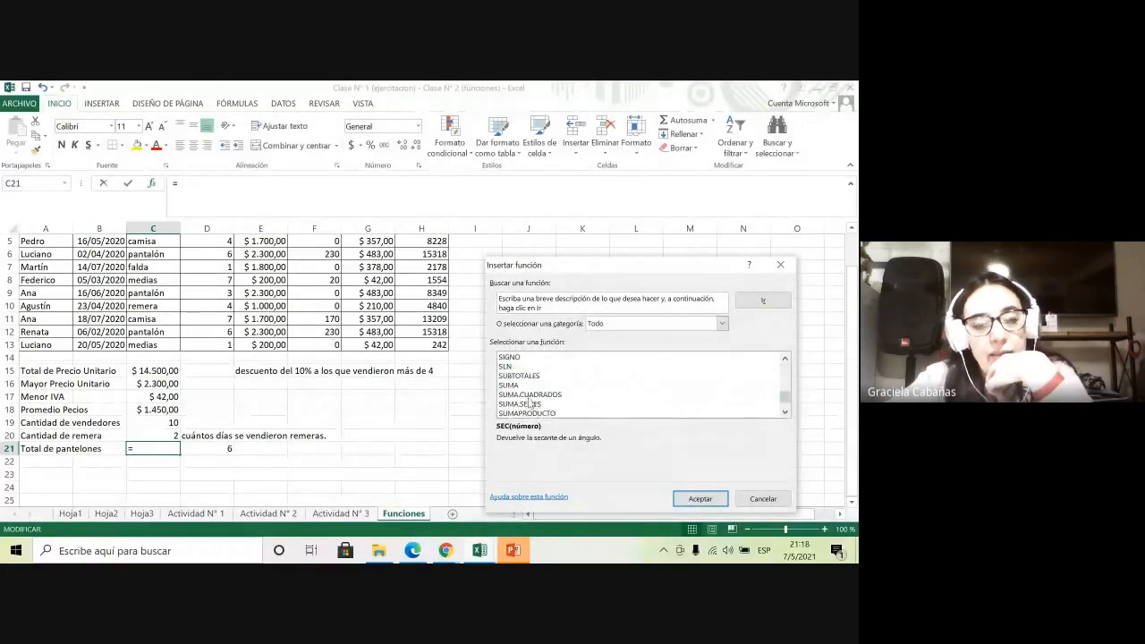
pyautogui.scroll(-1, 532, 403)
pyautogui.doubleClick(517, 394)
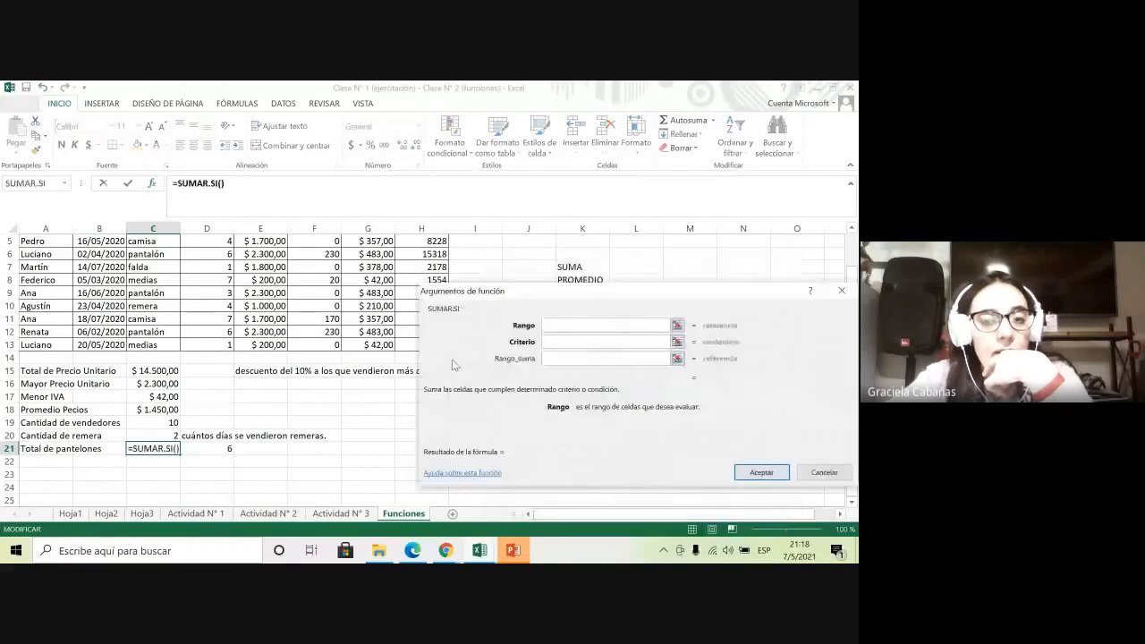
# Move the arguments dialog clear of the sales table and set the SUMAR.SI Rango to the Producto cells C4:C13
pyautogui.scroll(2, 451, 358)
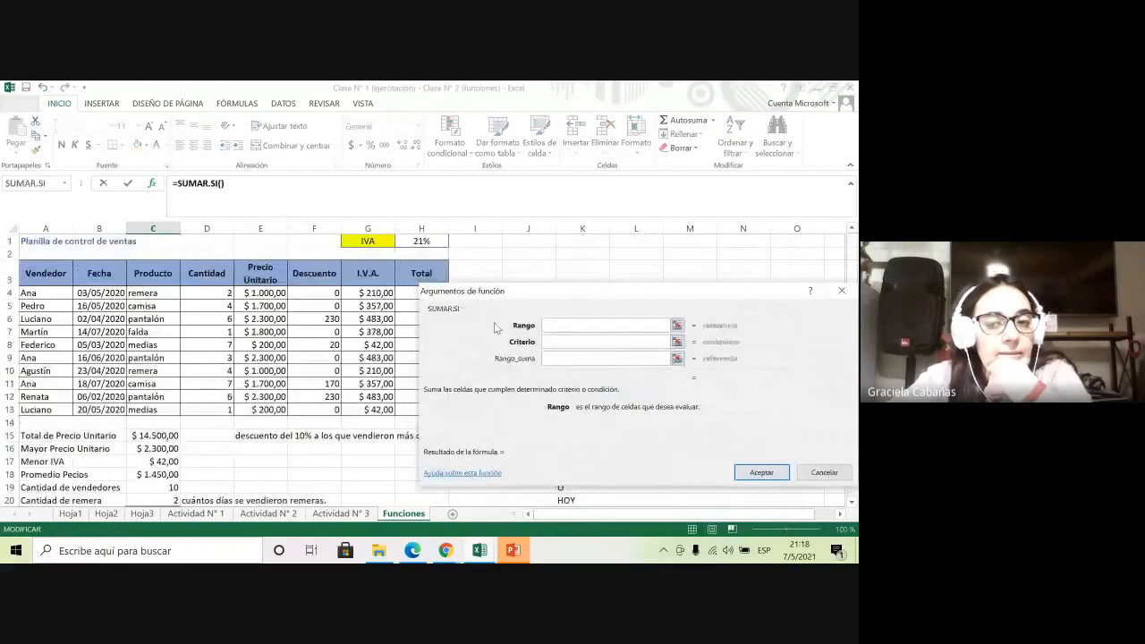
pyautogui.moveTo(551, 294); pyautogui.dragTo(591, 295)
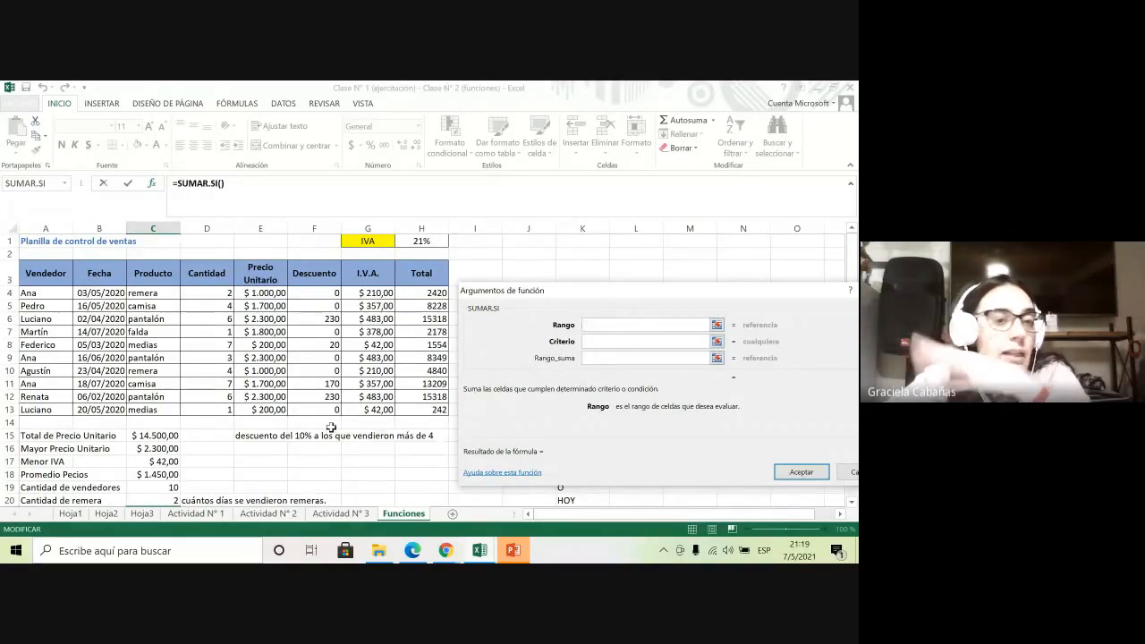
pyautogui.scroll(-1, 296, 428)
pyautogui.scroll(1, 296, 428)
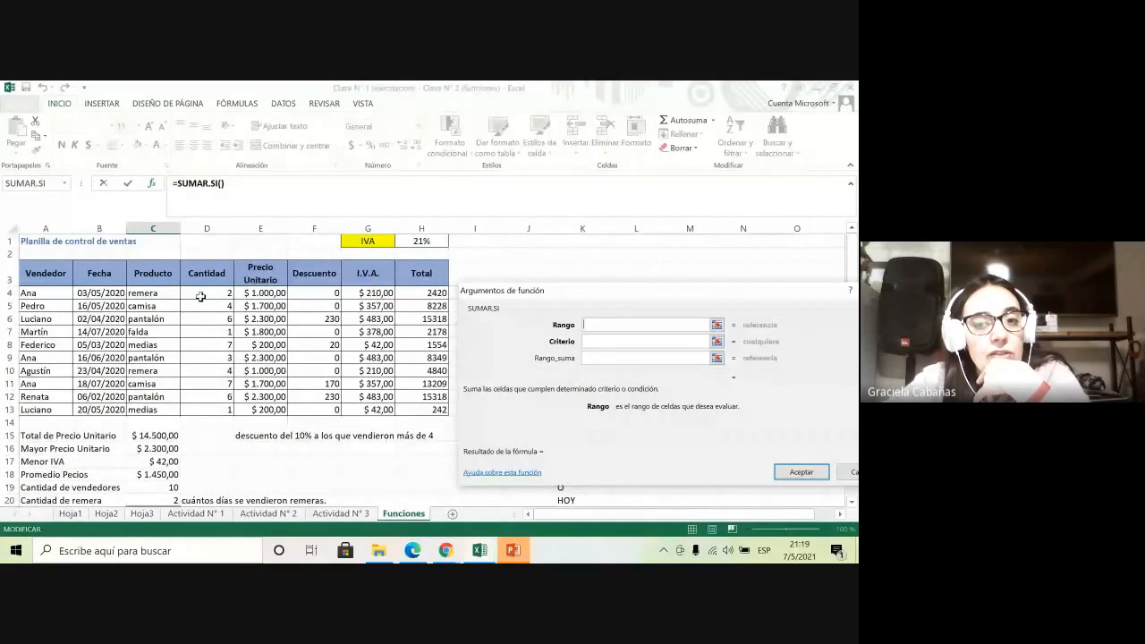
pyautogui.click(591, 357)
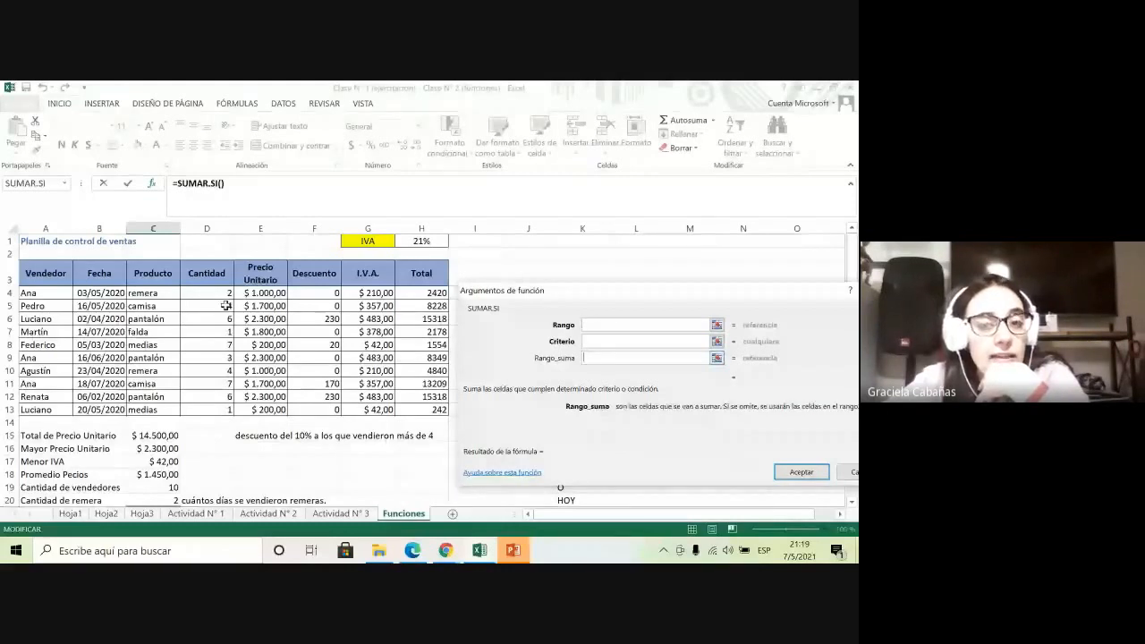
pyautogui.click(625, 344)
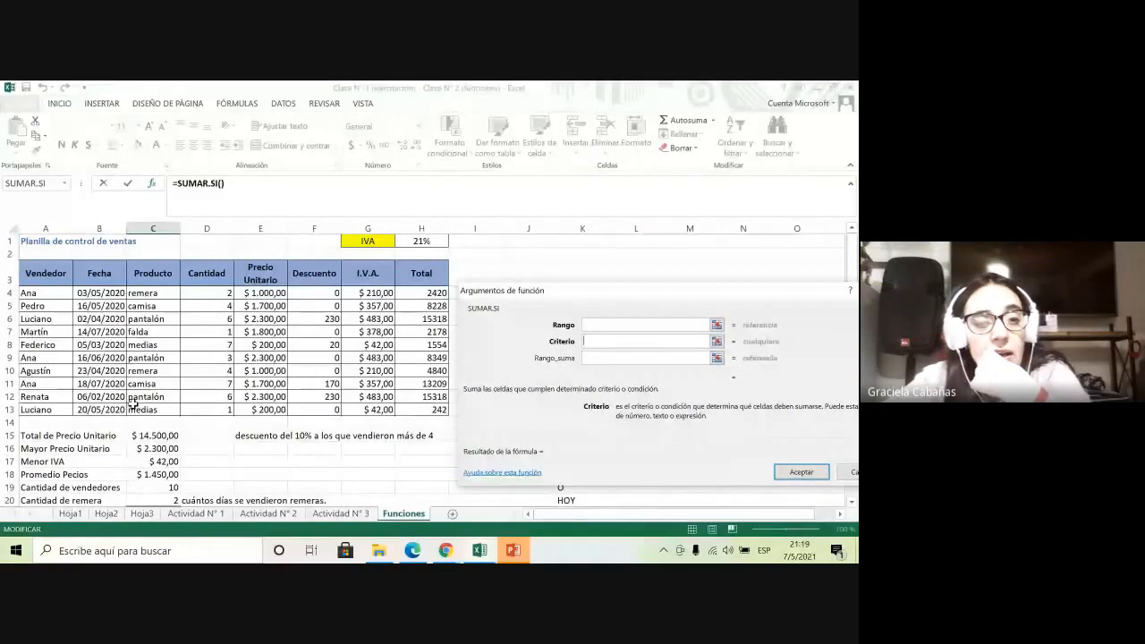
pyautogui.hotkey('shift', 'Tab')
pyautogui.moveTo(172, 291); pyautogui.dragTo(153, 409)
# Set the SUMAR.SI criterion to "pantalón" and Rango_suma to the Cantidad cells D4:D13, and accept the formula
pyautogui.click(607, 341)
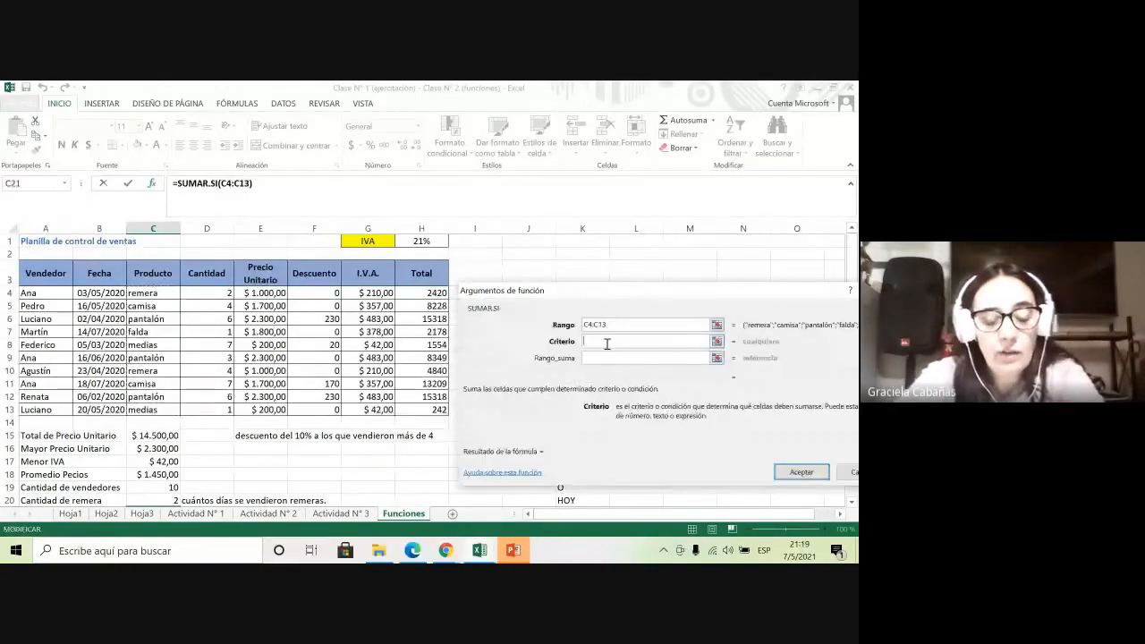
pyautogui.write('"pantalón')
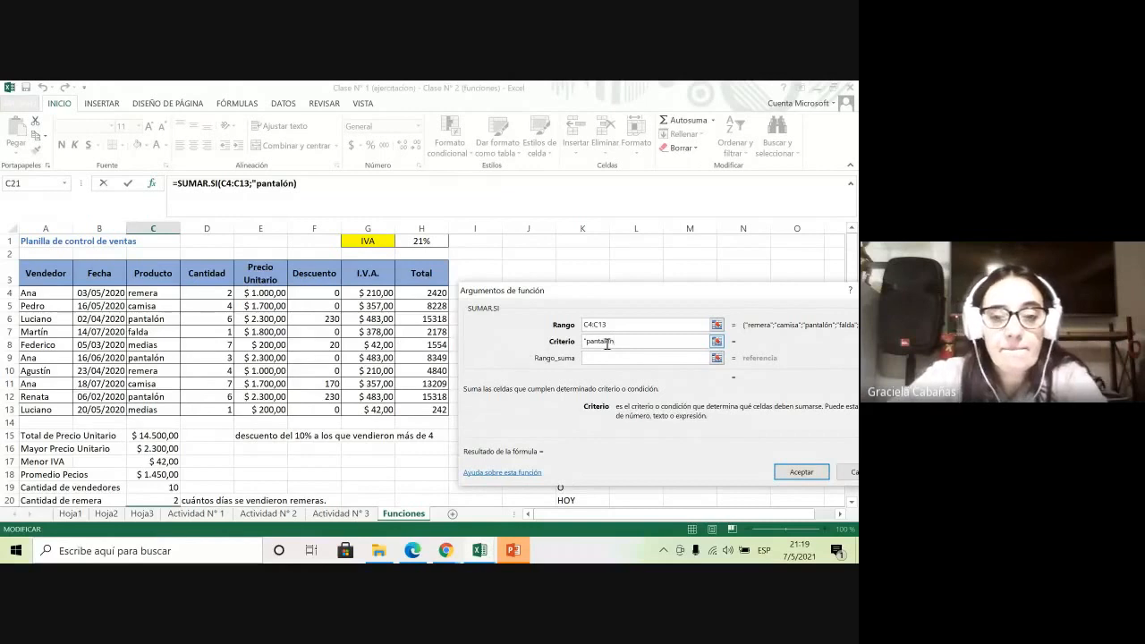
pyautogui.write('"')
pyautogui.click(624, 359)
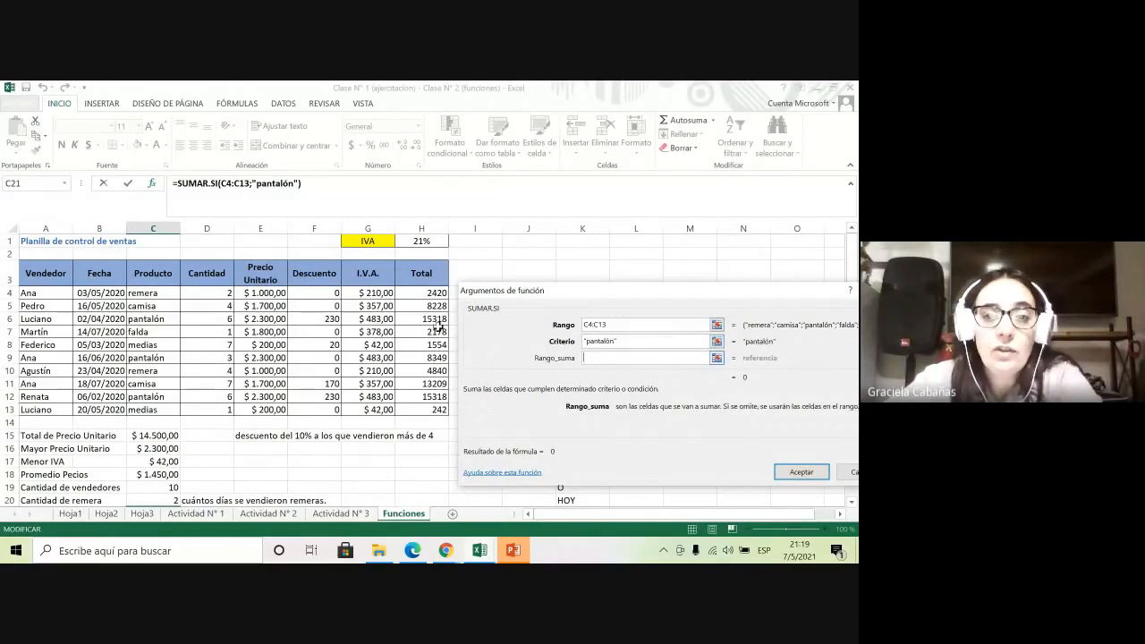
pyautogui.moveTo(212, 293); pyautogui.dragTo(227, 409)
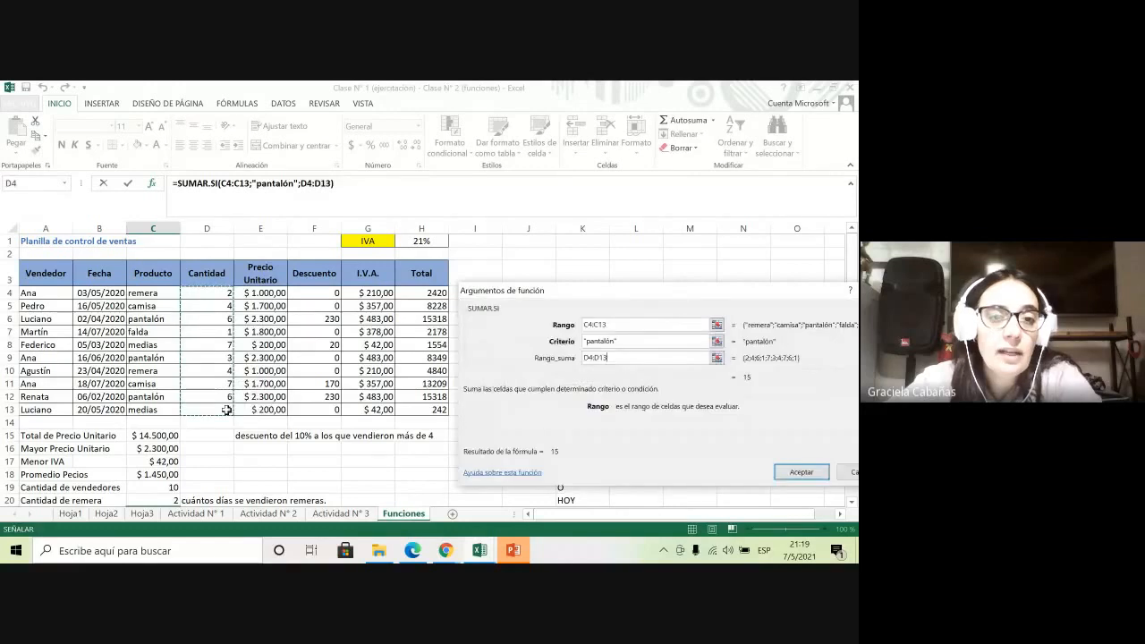
pyautogui.hotkey('ctrl', 'Return')
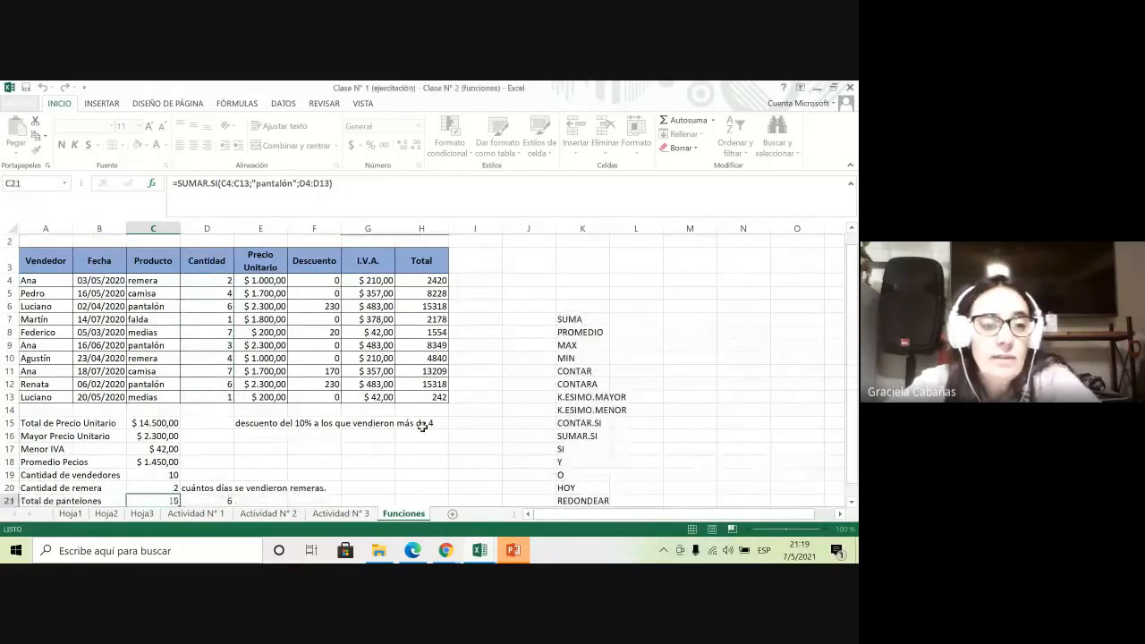
pyautogui.scroll(-1, 137, 466)
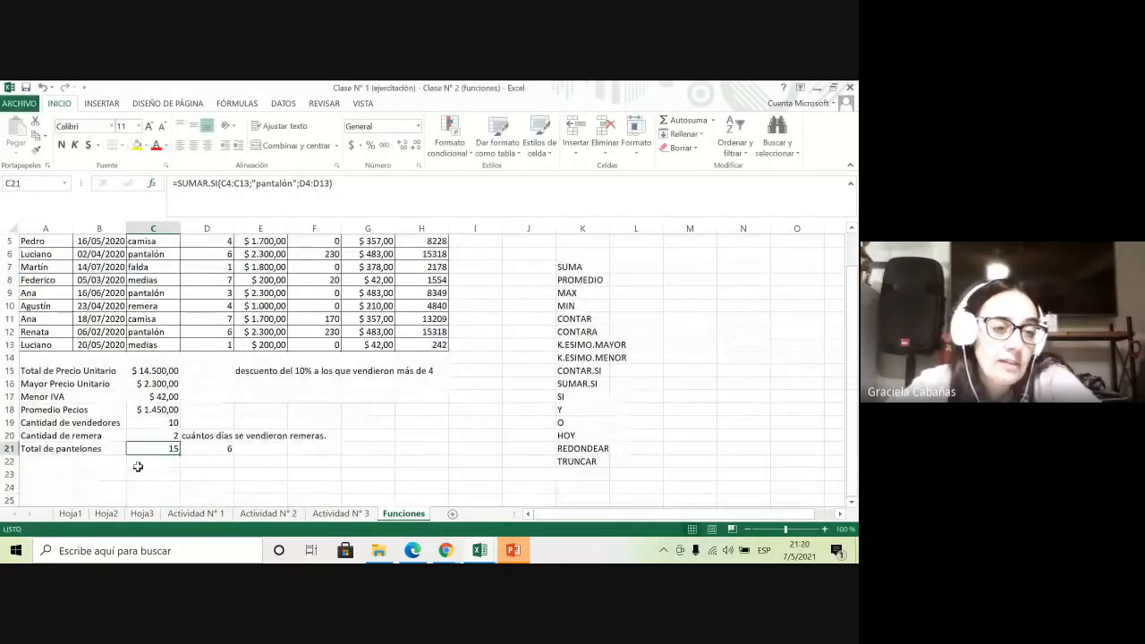